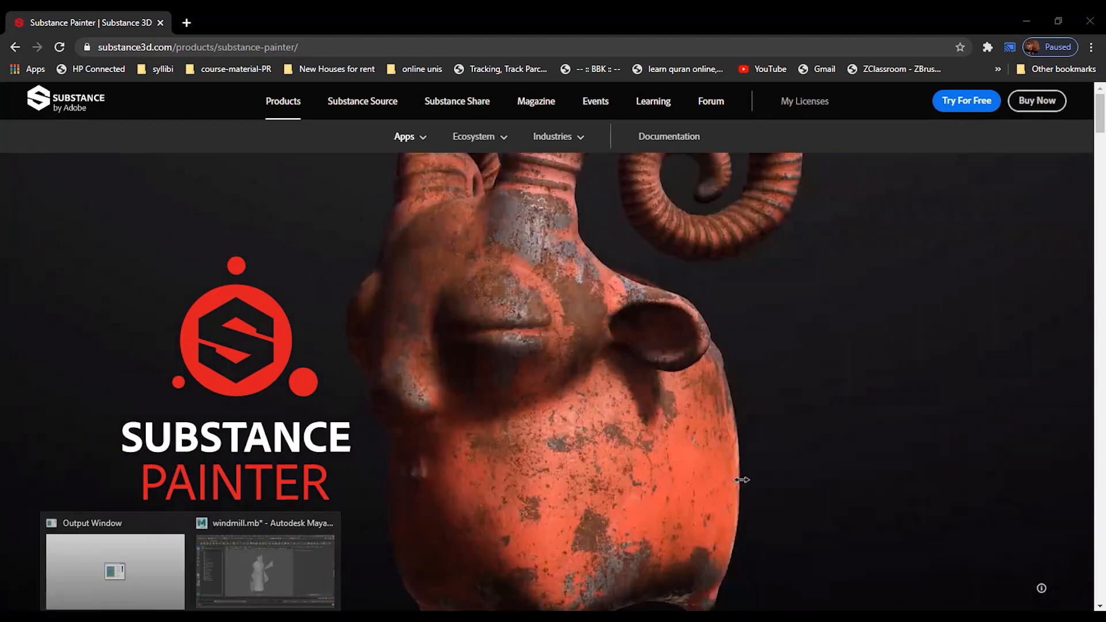
Switch to the windmill.mb scene in Autodesk Maya and inspect the windmill's base, middle section, domed roof and blades
click(240, 585)
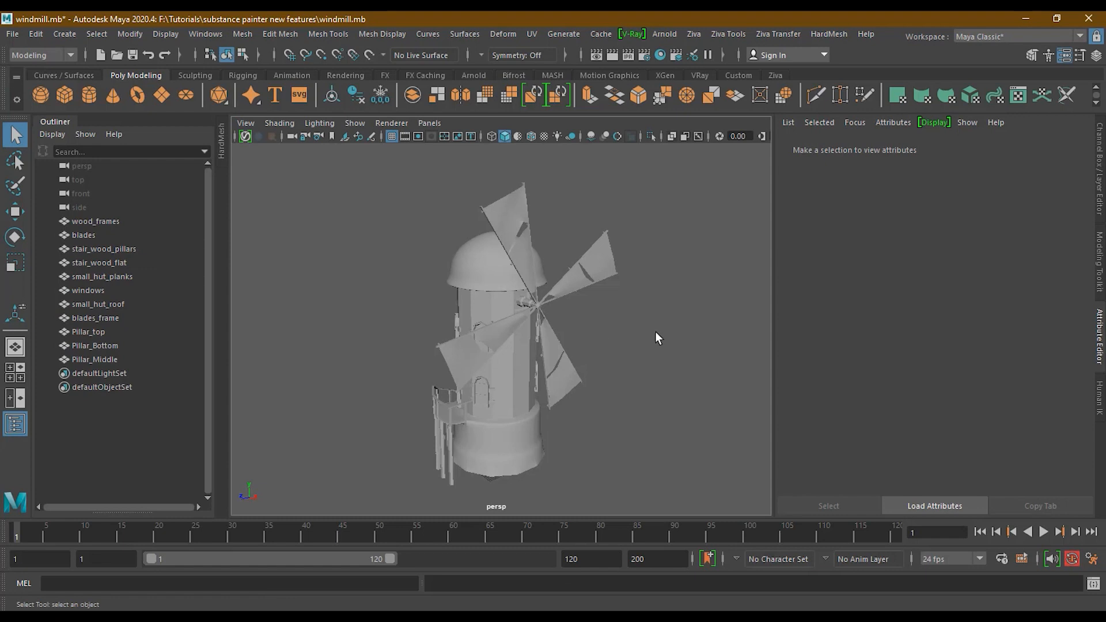
alt+drag(656, 333, 625, 315)
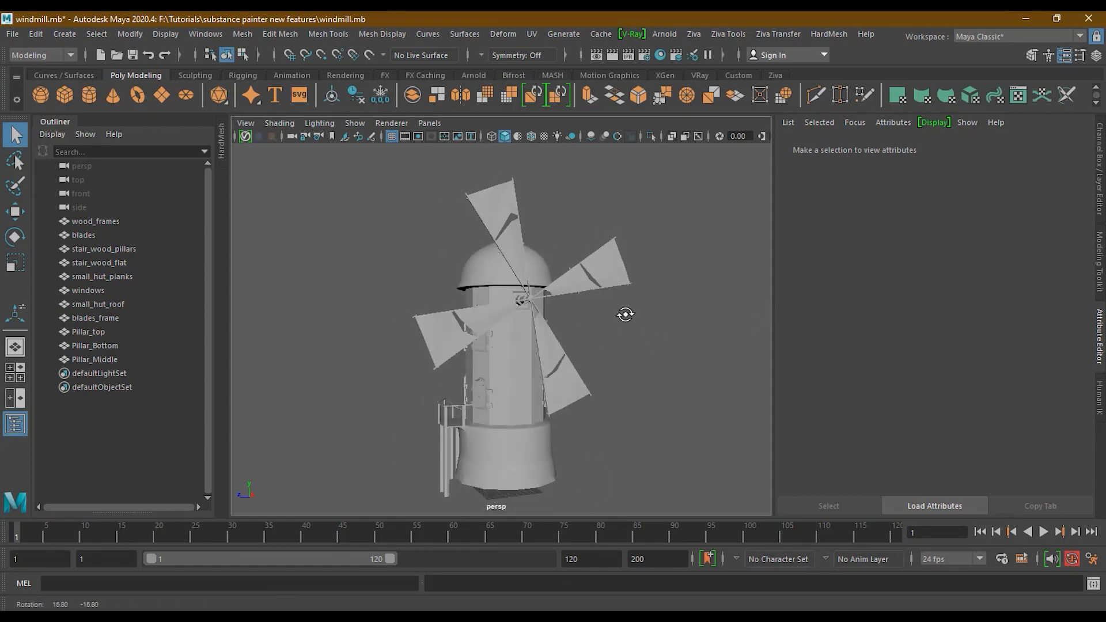
click(524, 451)
click(519, 358)
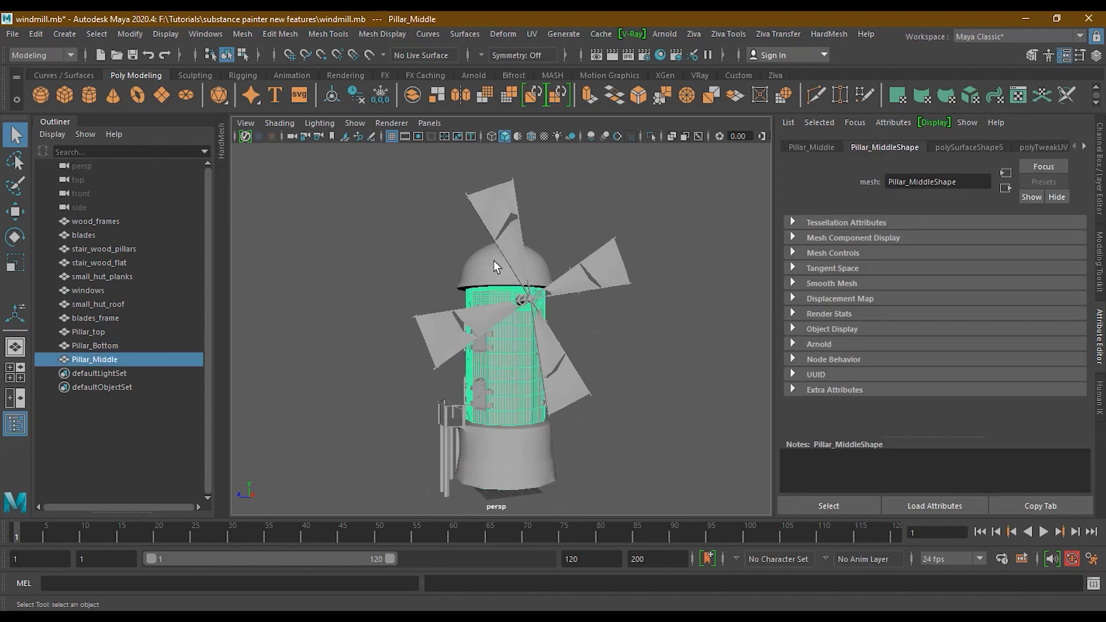
click(493, 260)
click(571, 389)
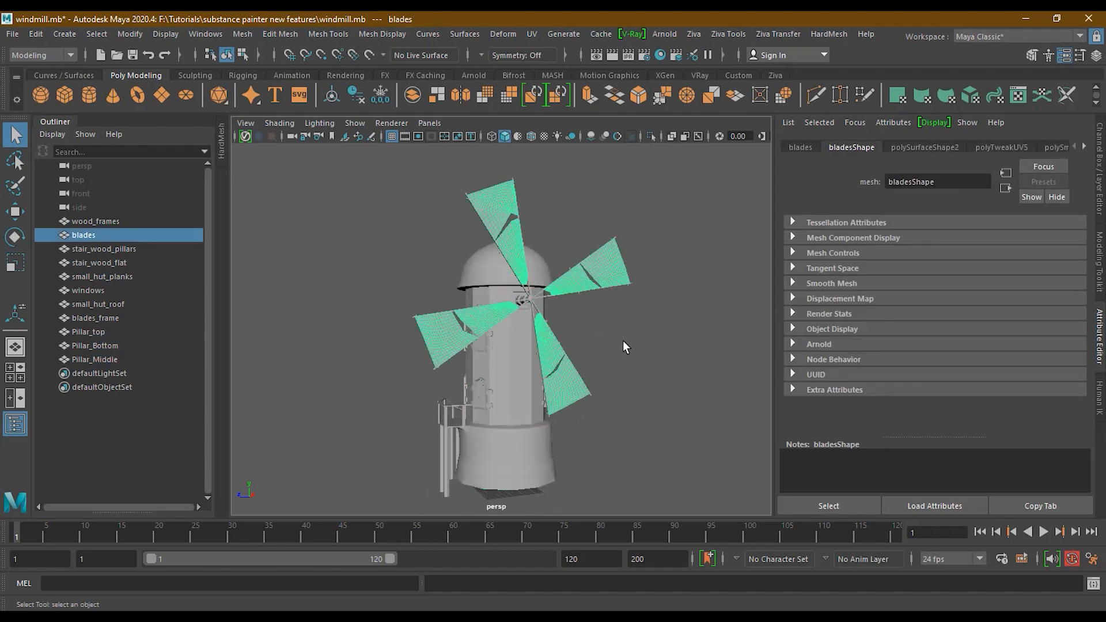
alt+right_drag(619, 344, 697, 340)
alt+drag(662, 346, 659, 355)
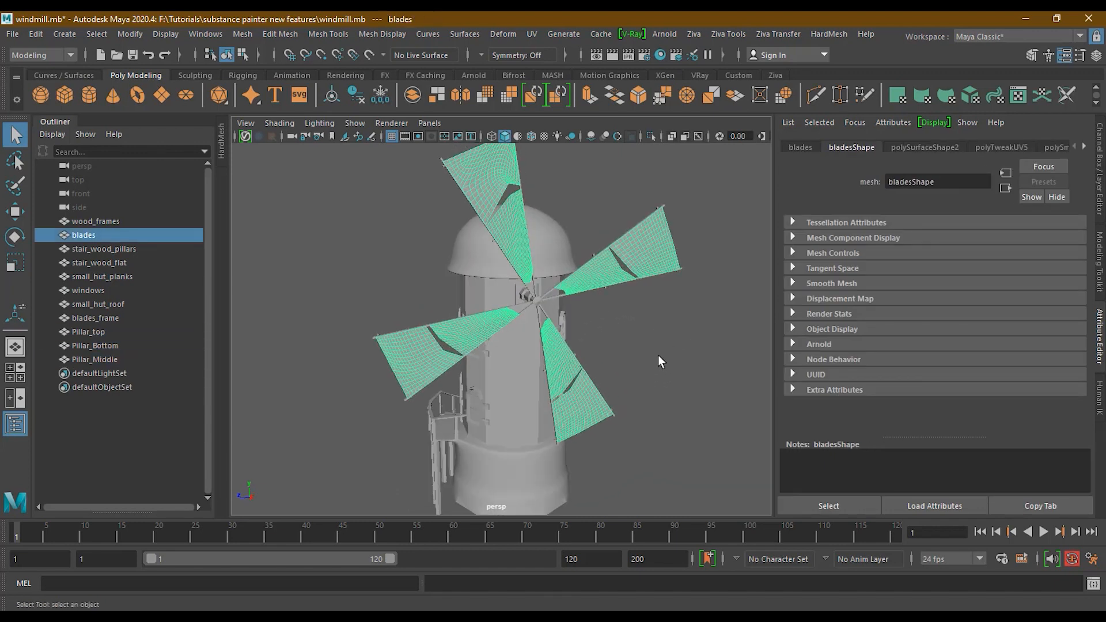
alt+right_drag(662, 354, 585, 357)
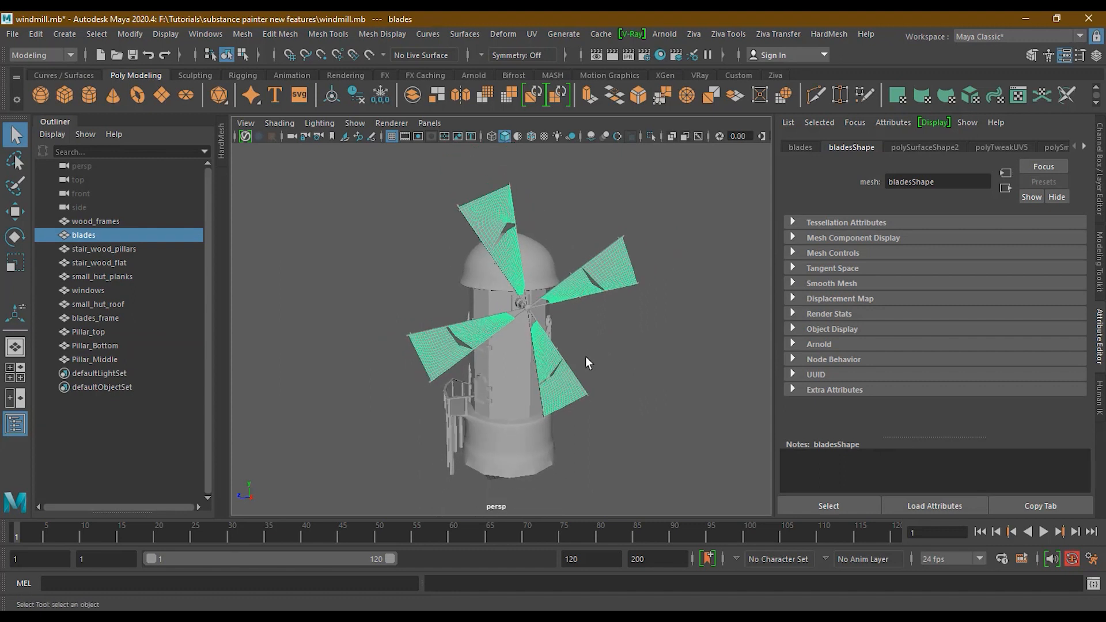
click(632, 361)
alt+drag(361, 407, 430, 402)
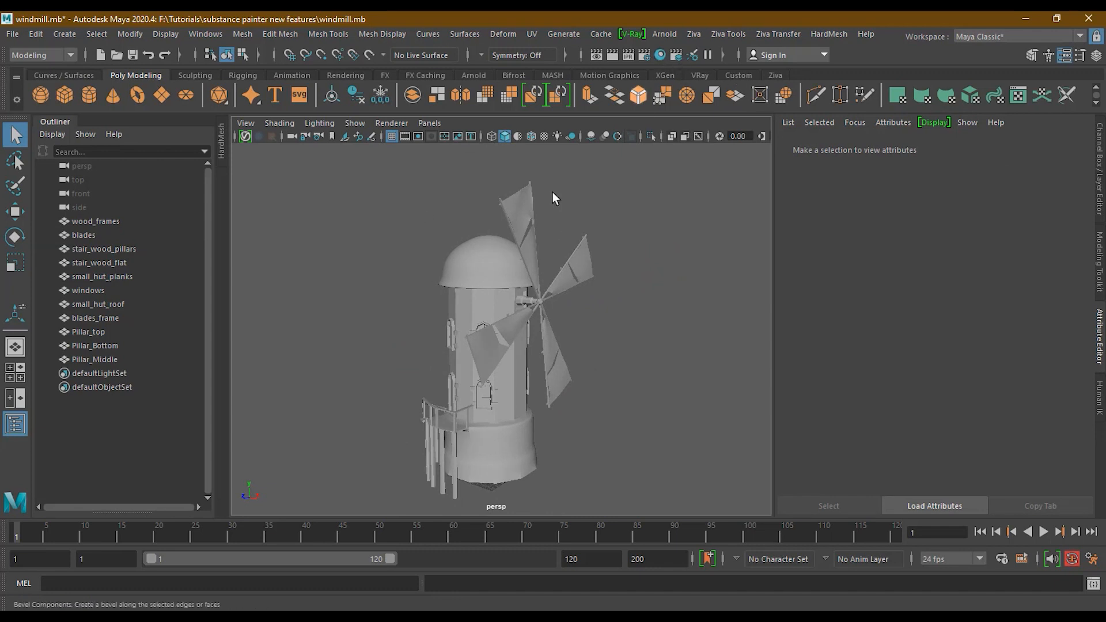
Examine the windmill's meshes, selecting them all together and then one by one from wood_frames to Pillar_Middle
drag(366, 177, 638, 509)
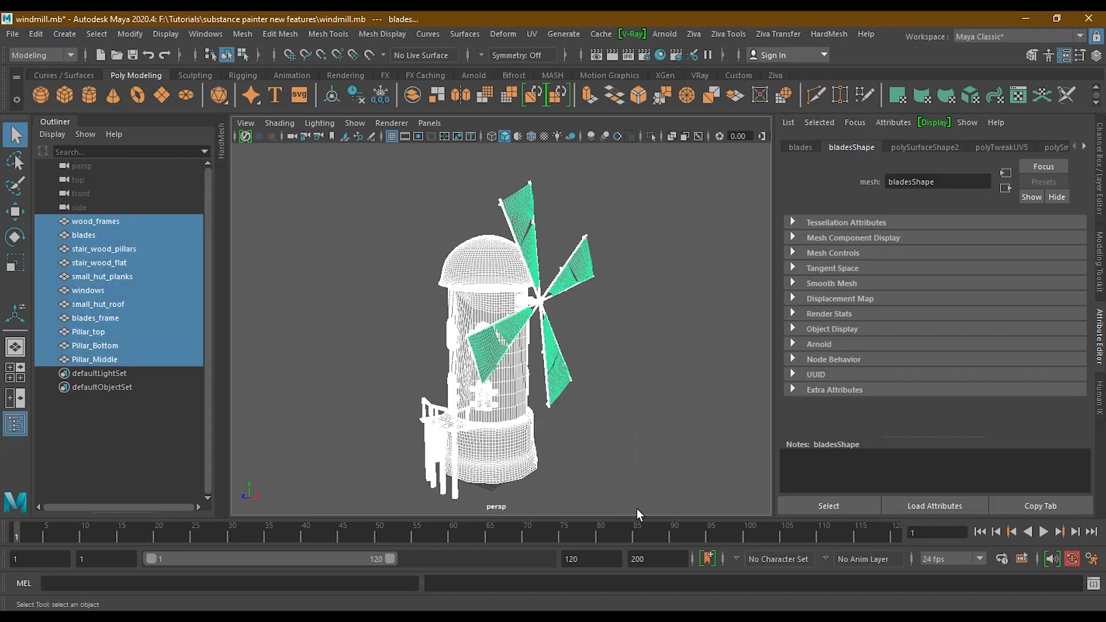
click(635, 341)
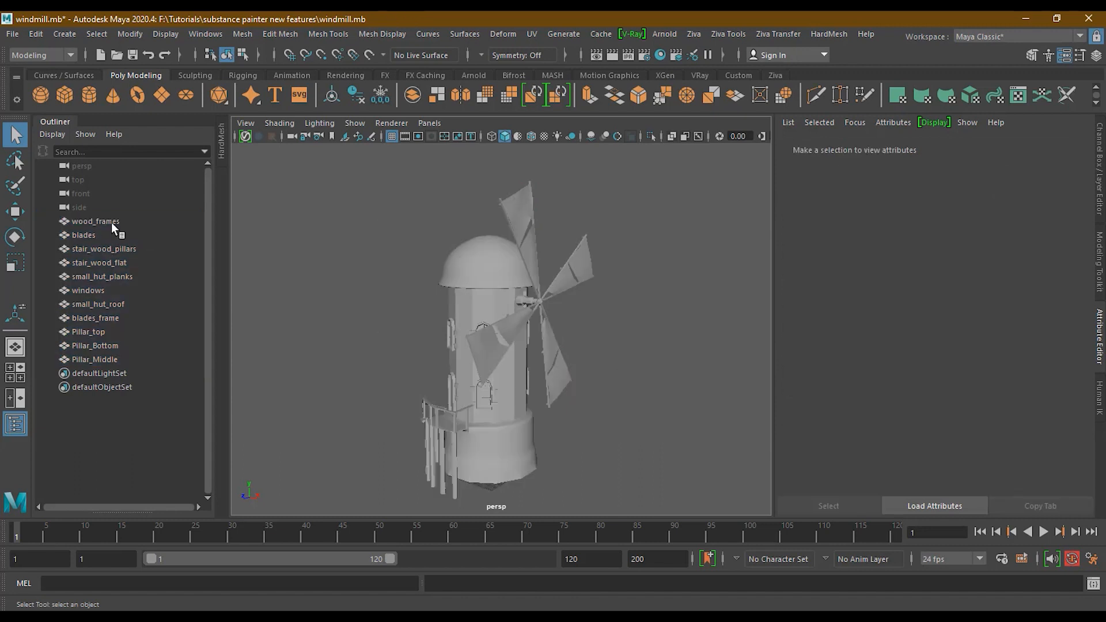
click(112, 221)
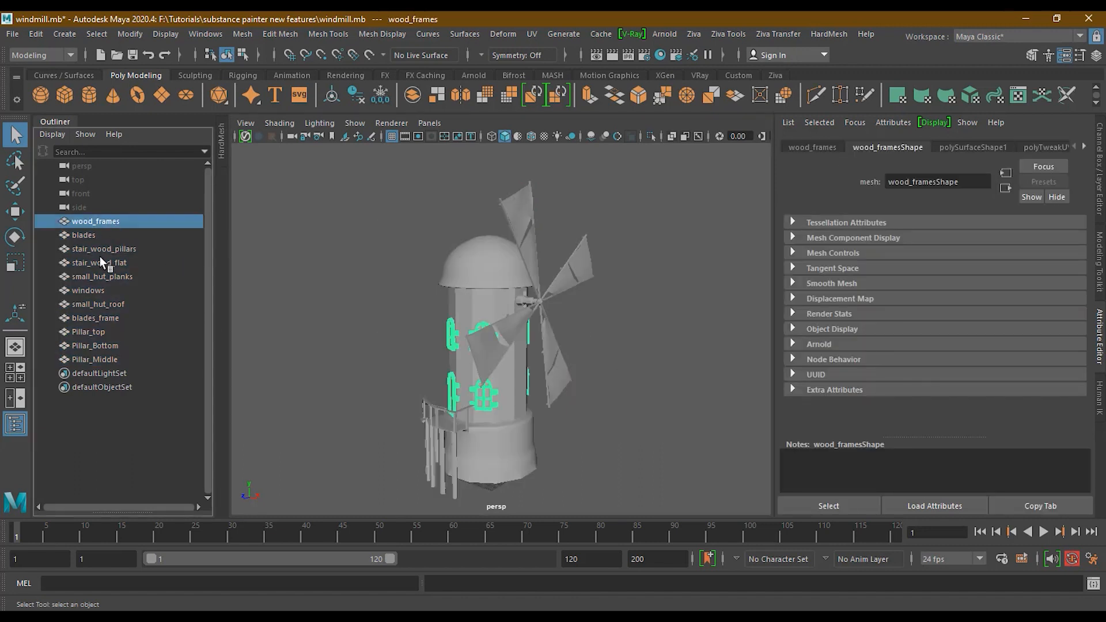
click(116, 232)
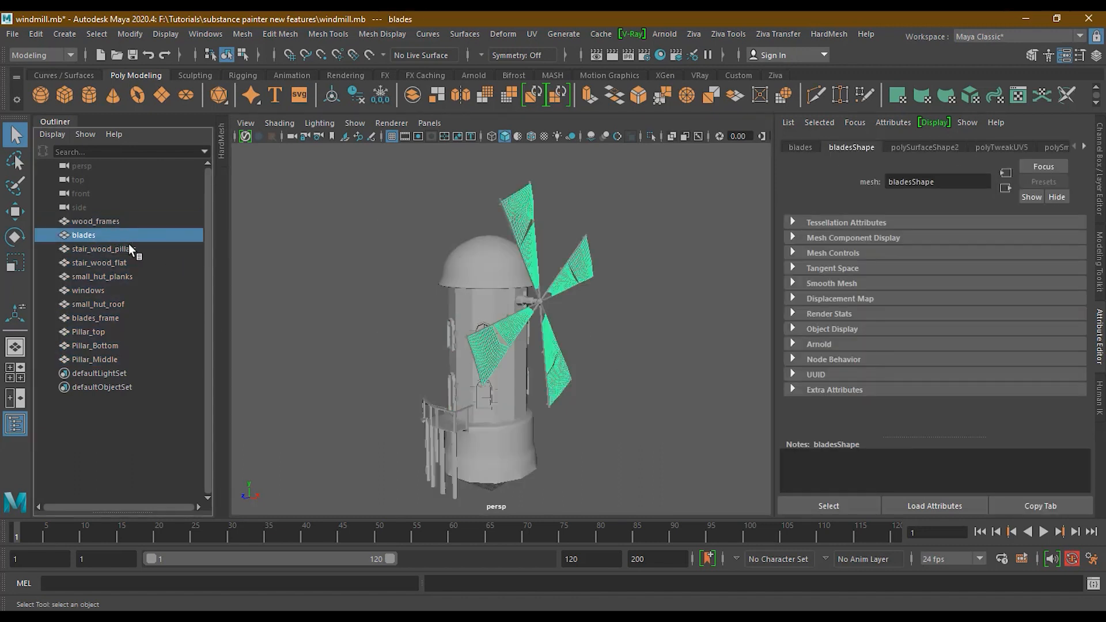
click(130, 245)
click(129, 263)
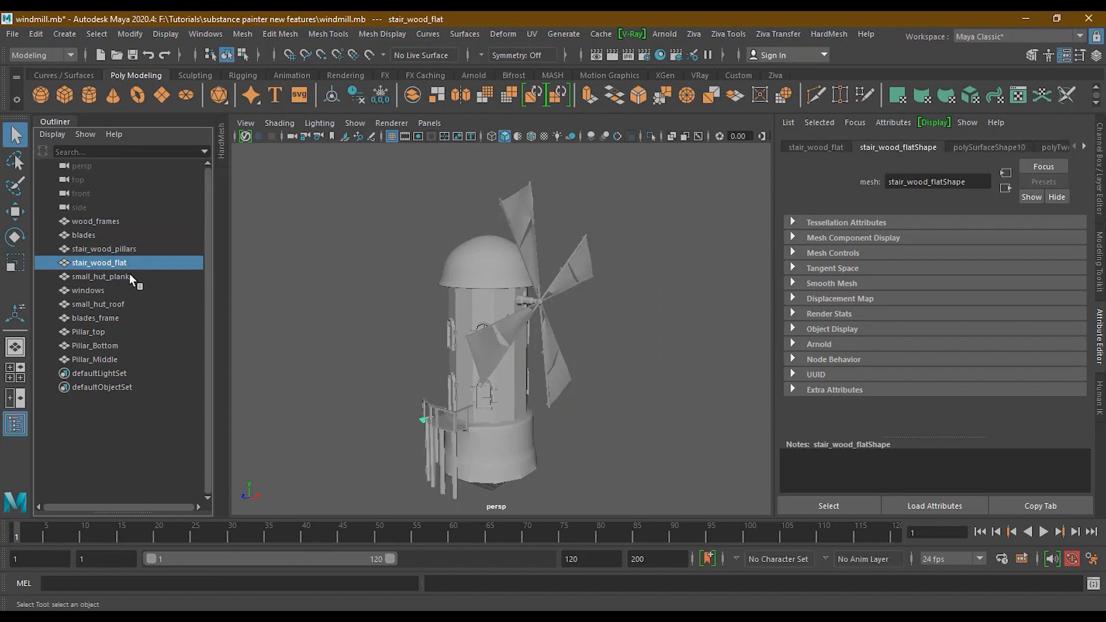
click(129, 276)
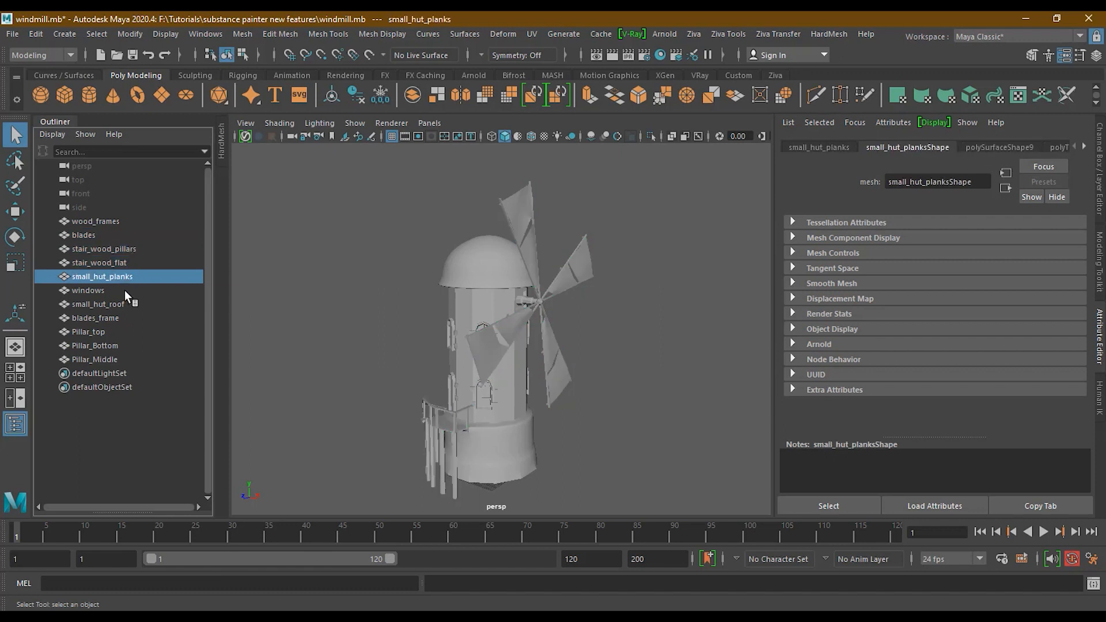
click(125, 290)
click(125, 304)
click(125, 318)
click(124, 332)
click(124, 347)
click(127, 359)
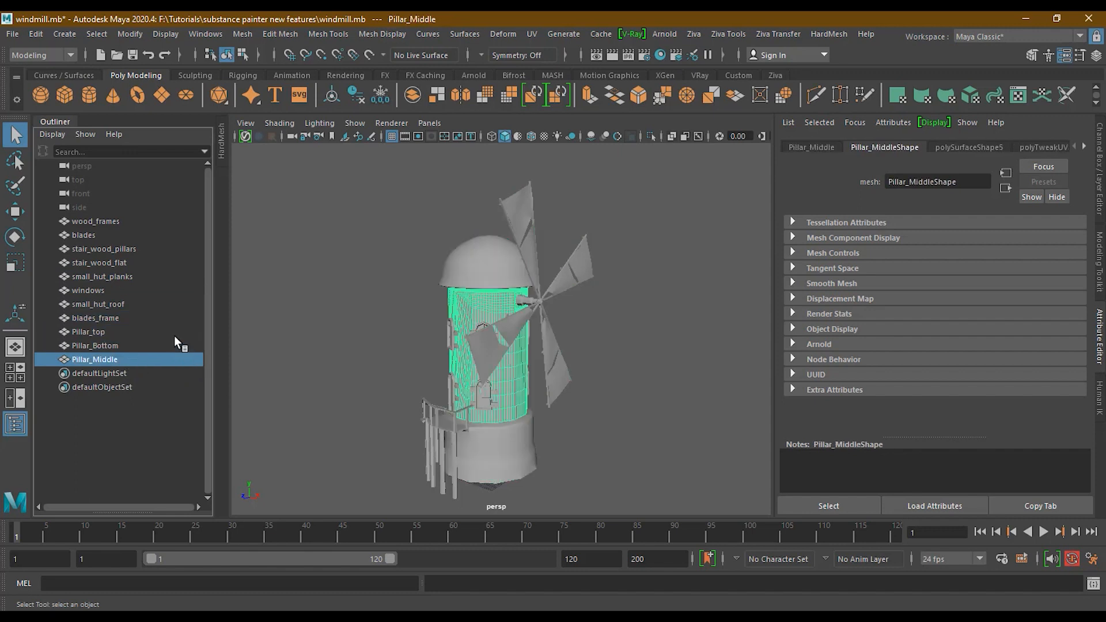
click(150, 416)
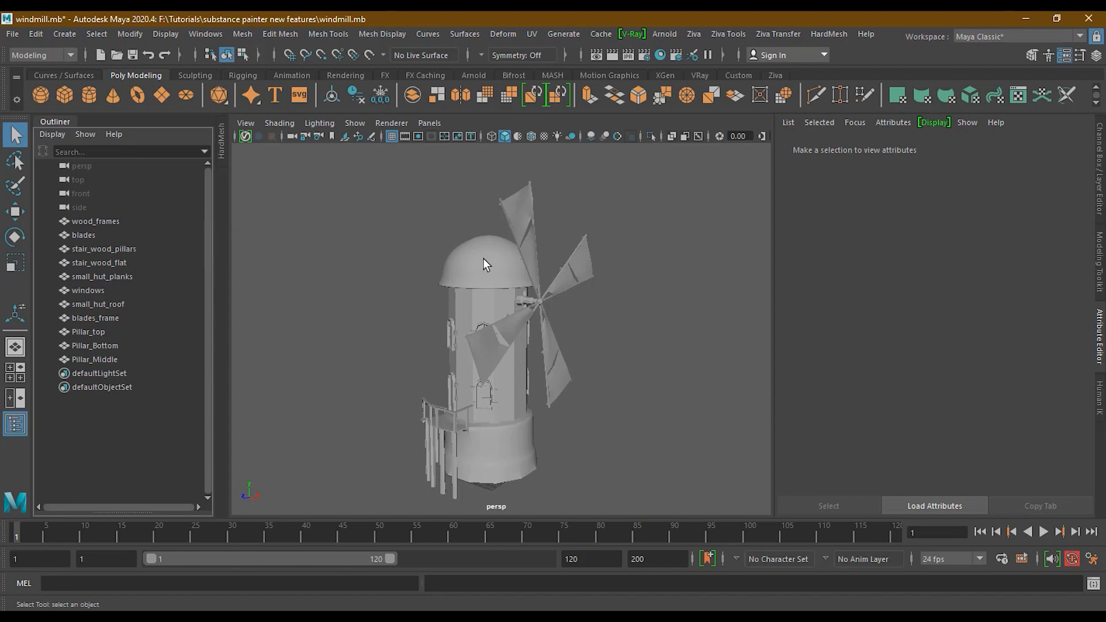
Select all windmill meshes and examine how their UV shells are laid out across the tiles in the UV Editor
drag(377, 170, 644, 507)
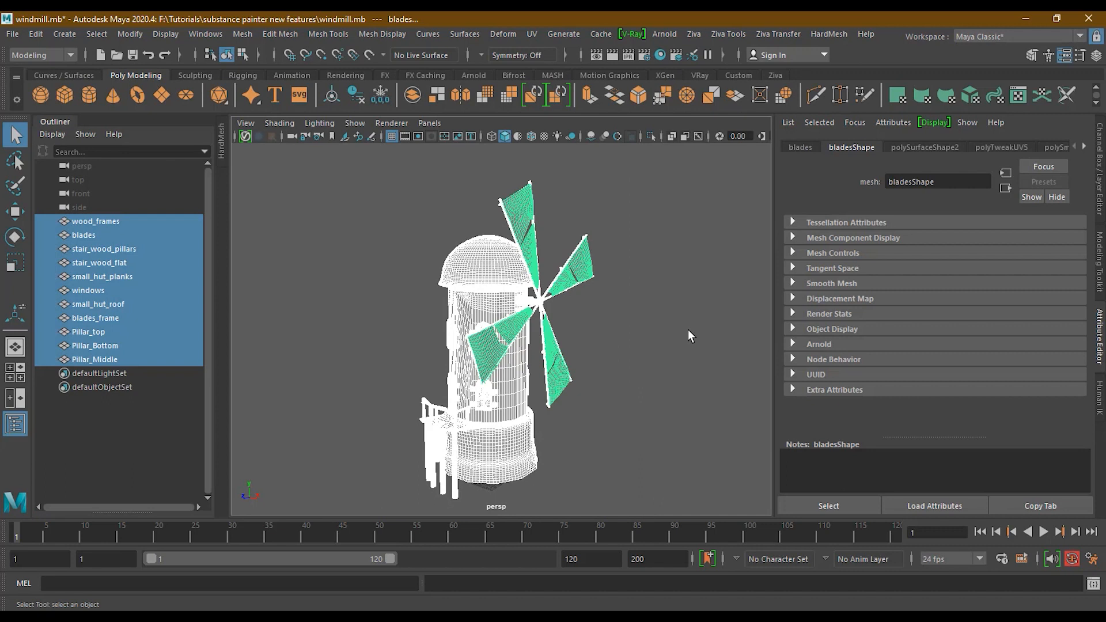
click(532, 33)
click(551, 58)
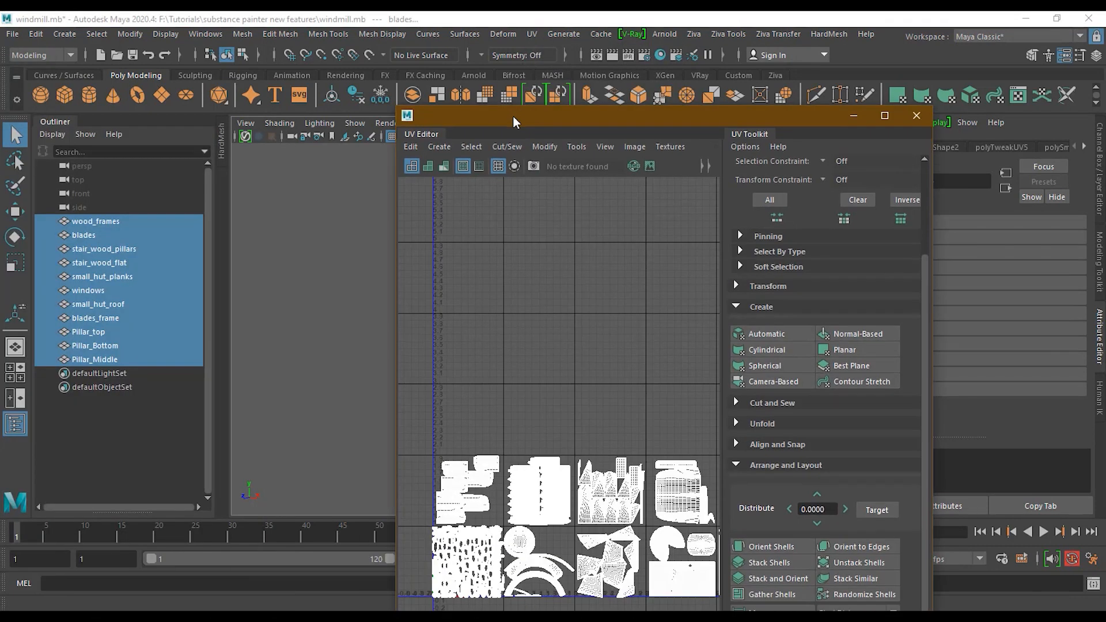
double_click(513, 116)
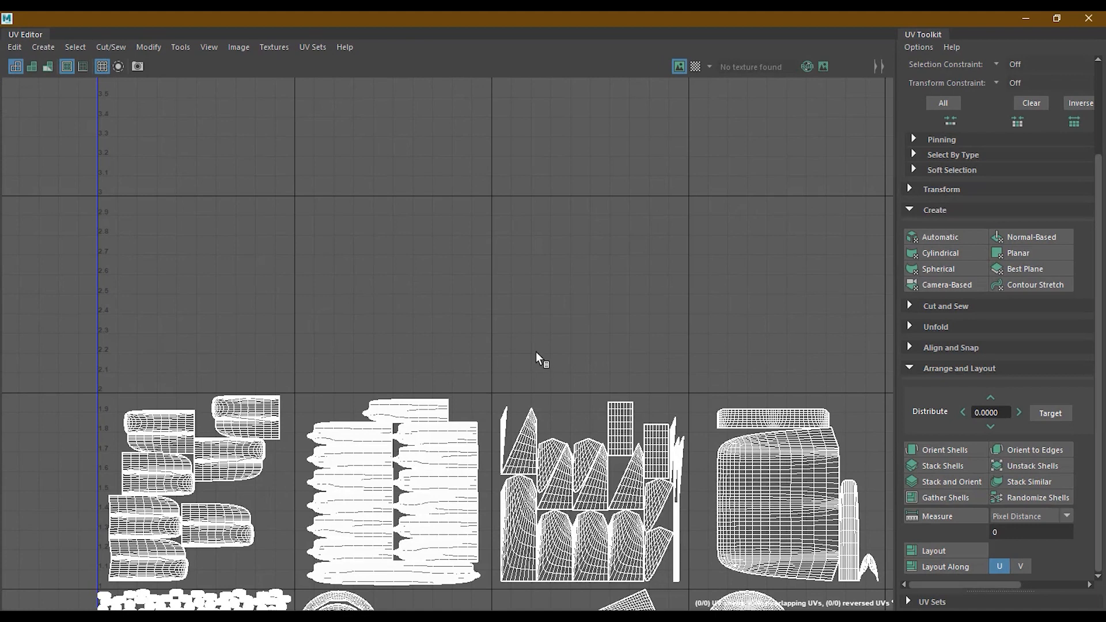
alt+middle_drag(535, 358, 534, 220)
alt+middle_drag(571, 361, 539, 219)
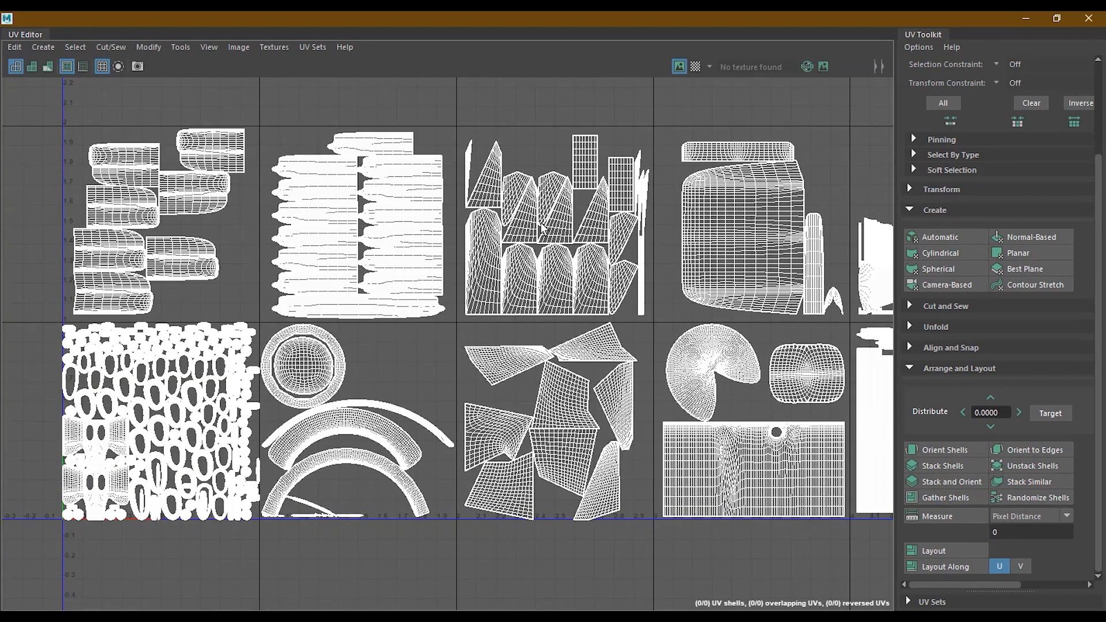
scroll(542, 230, down, 3)
alt+middle_drag(660, 450, 576, 499)
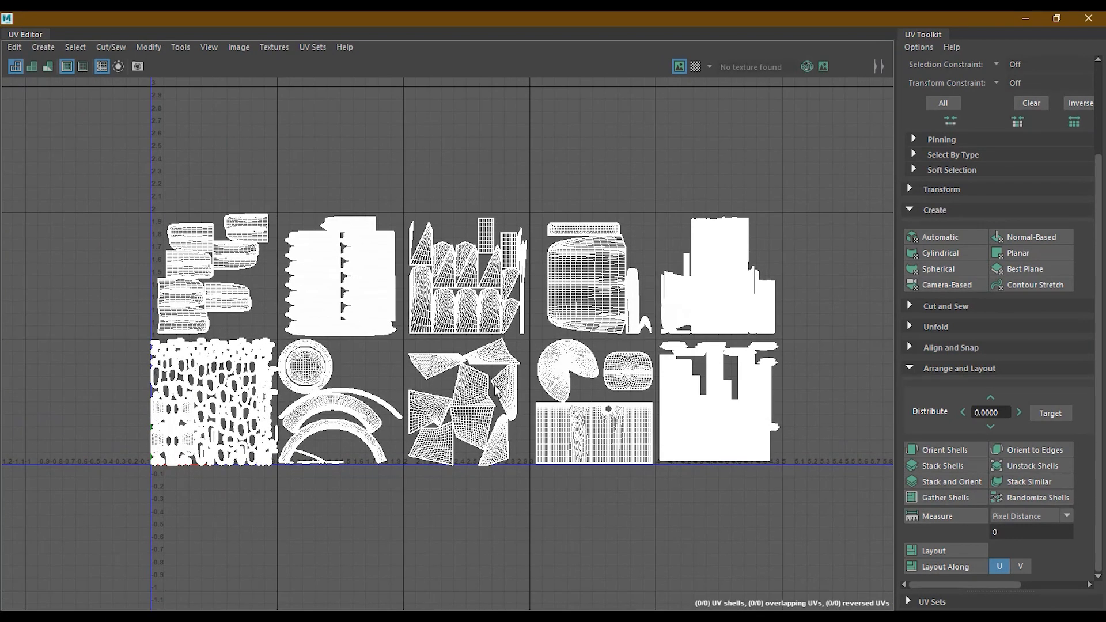
scroll(495, 385, up, 1)
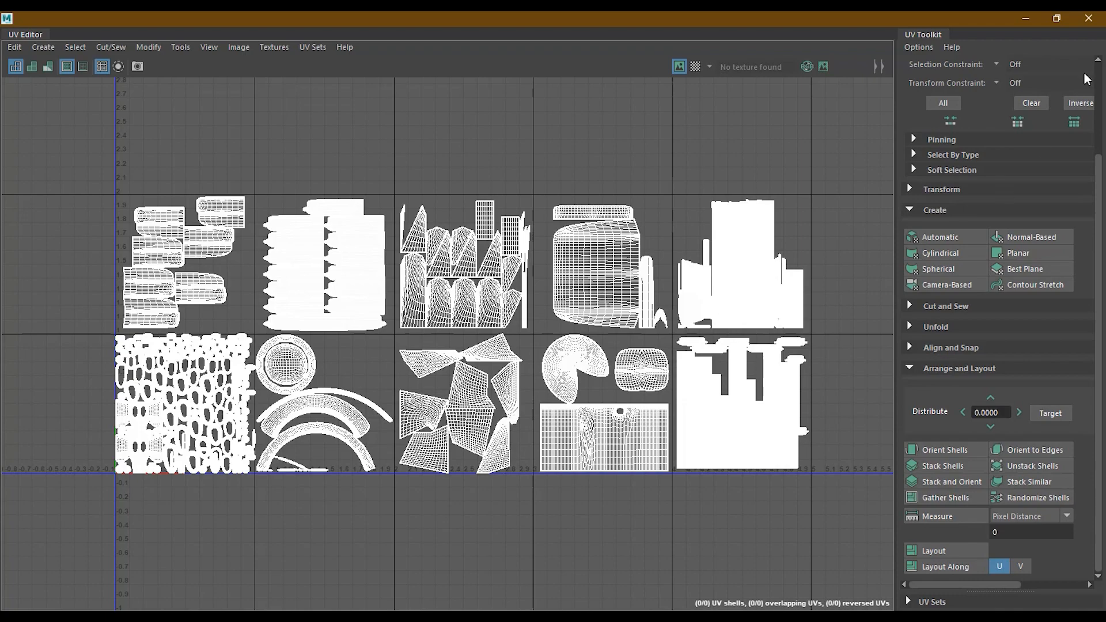
click(1089, 17)
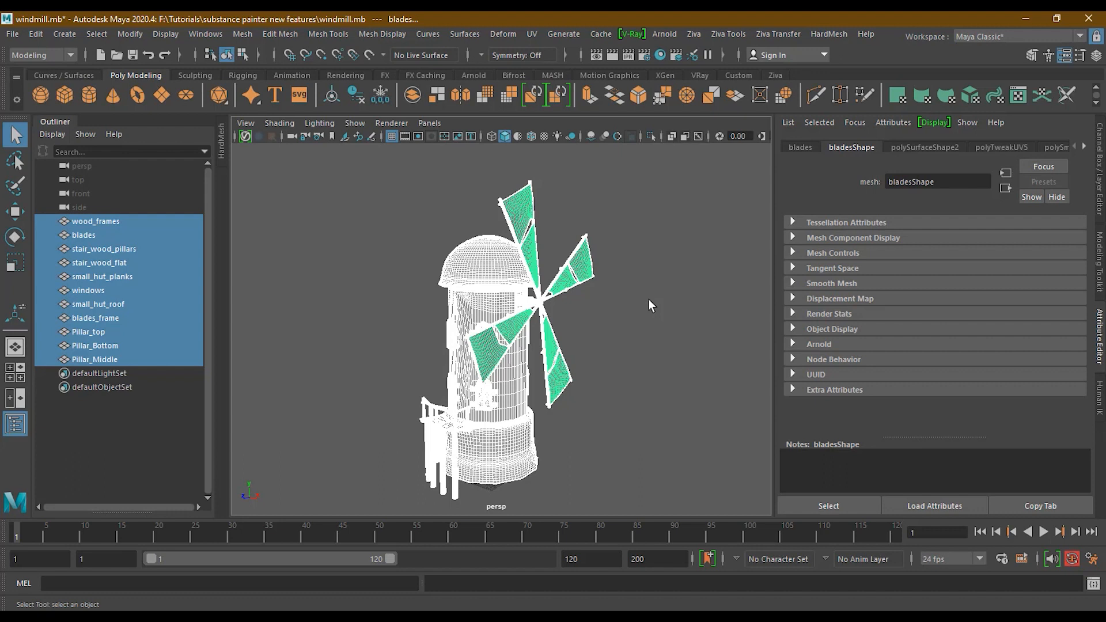
click(648, 299)
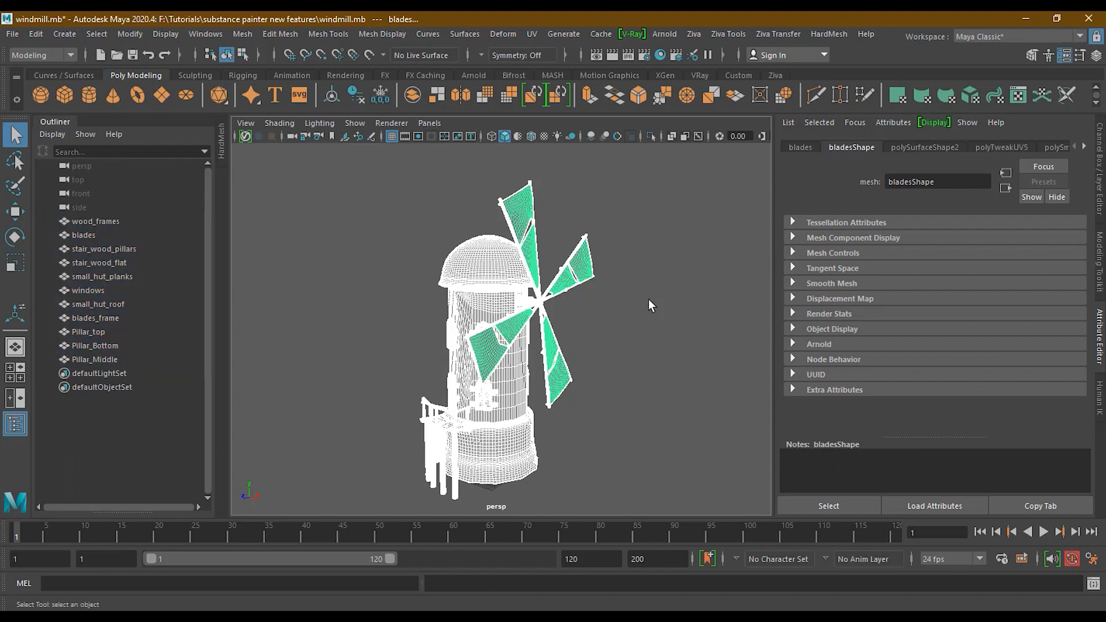
key(5)
Launch Substance Painter and dismiss its welcome window
key(super)
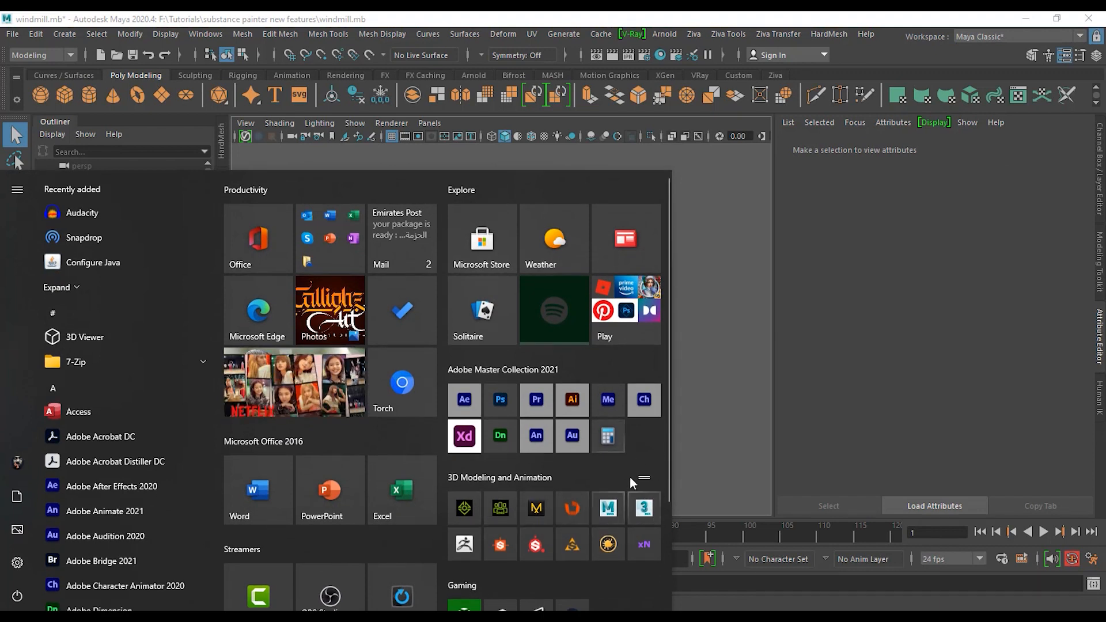
click(535, 545)
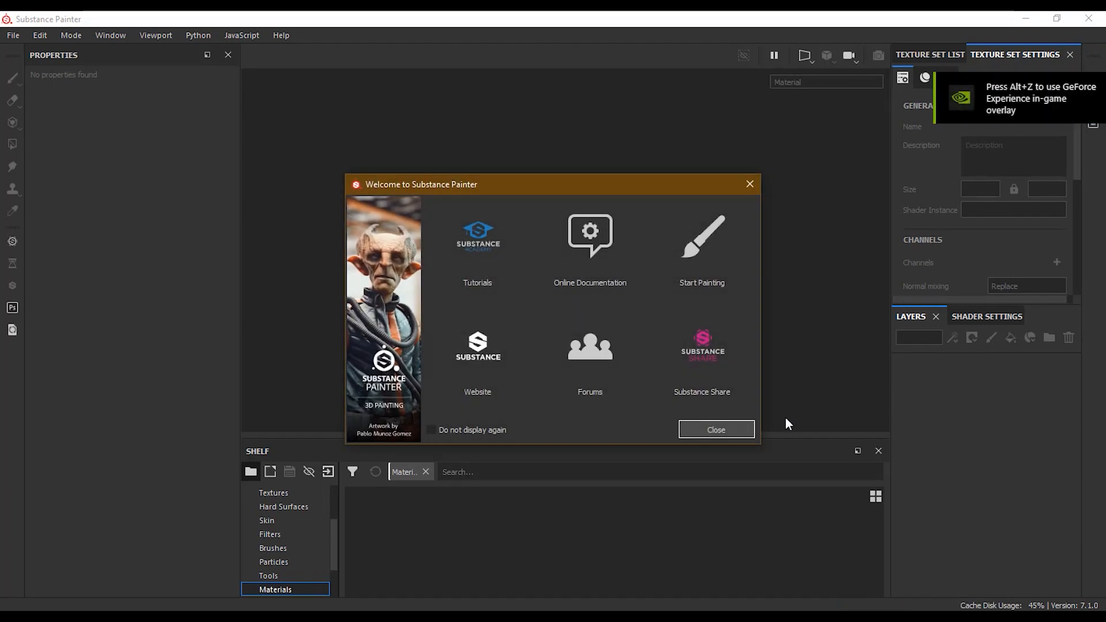
click(710, 430)
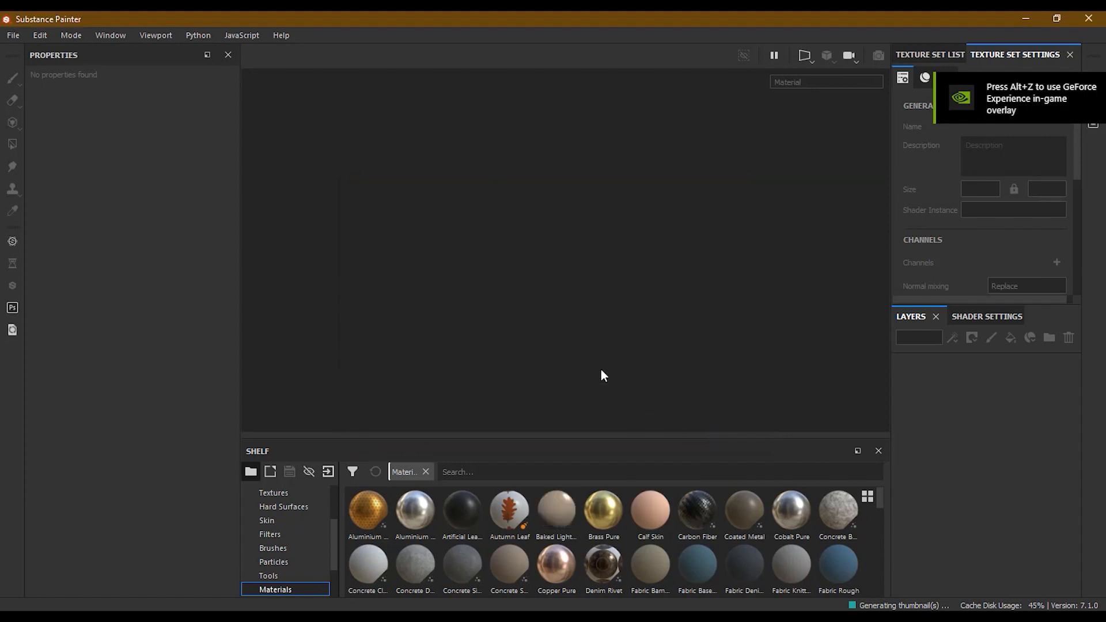
Start a new project and set the document resolution to 2048
click(18, 36)
click(25, 51)
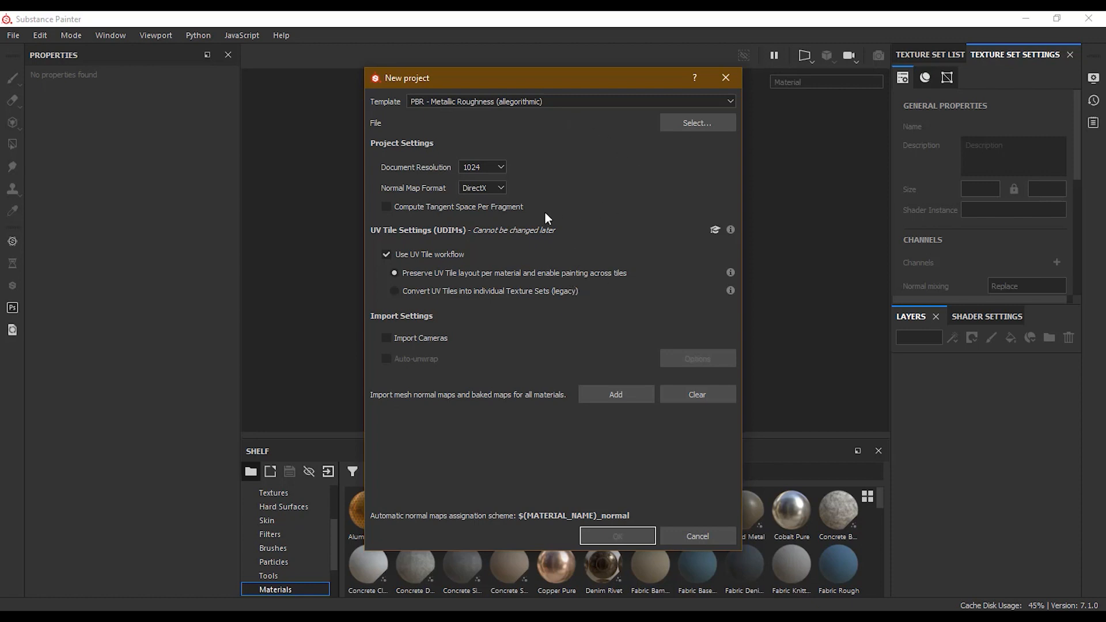
click(491, 167)
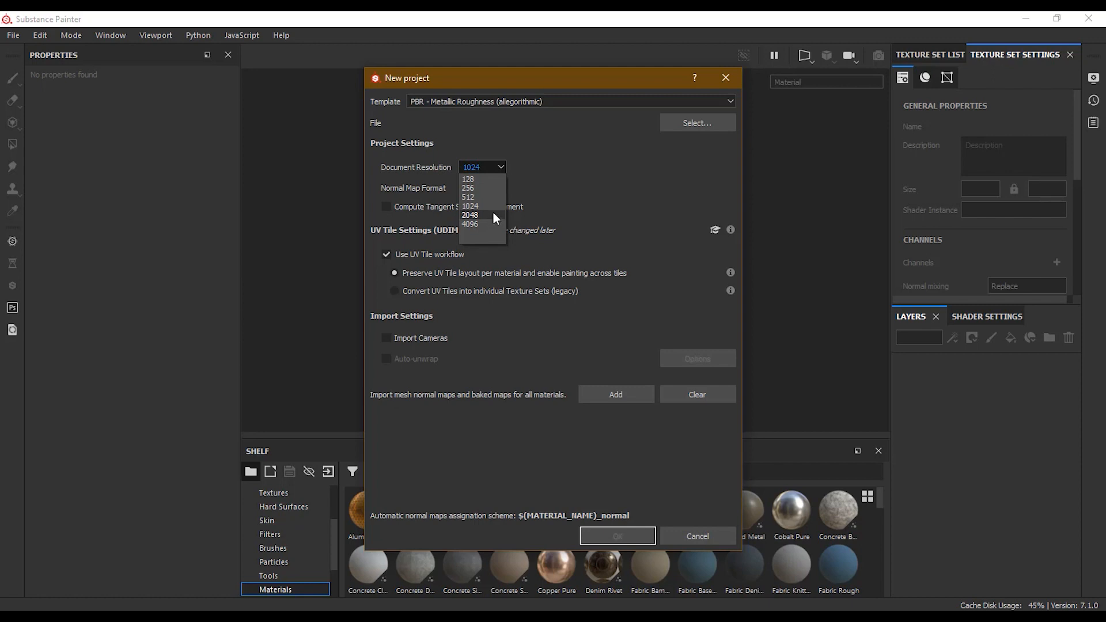
click(492, 214)
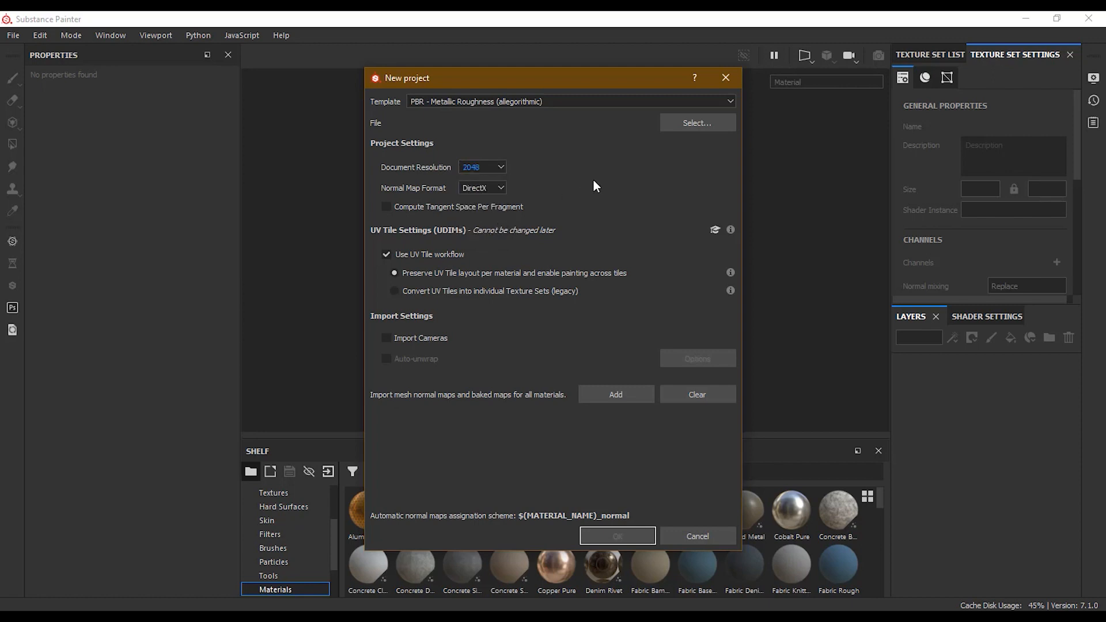
Load windmill.obj from the substance painter new features folder as the mesh and create the project
click(676, 123)
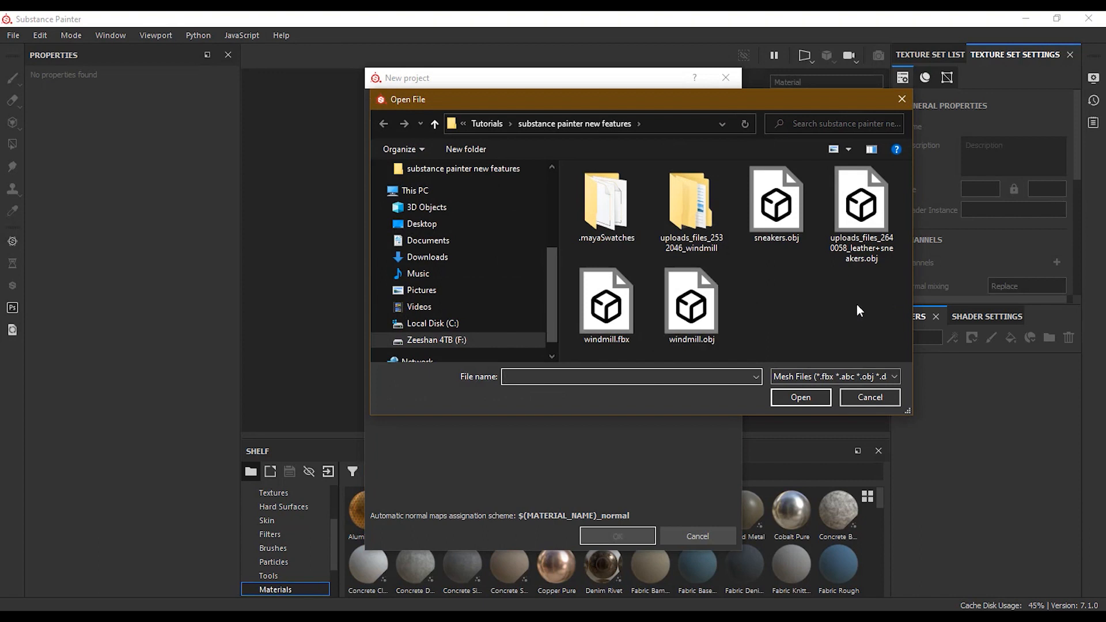
click(696, 305)
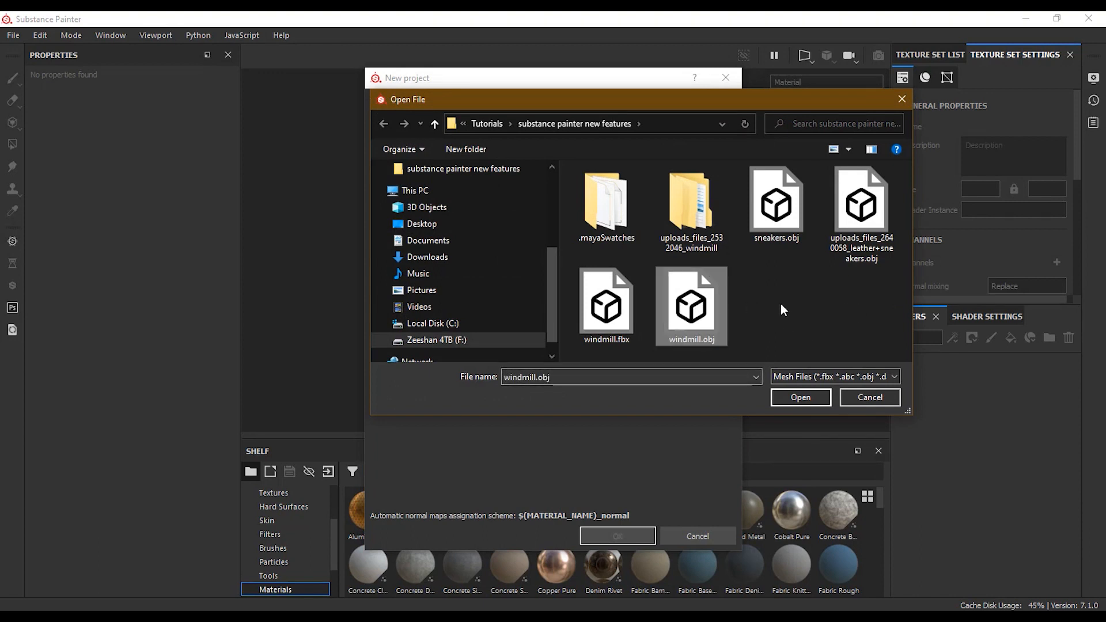
click(798, 398)
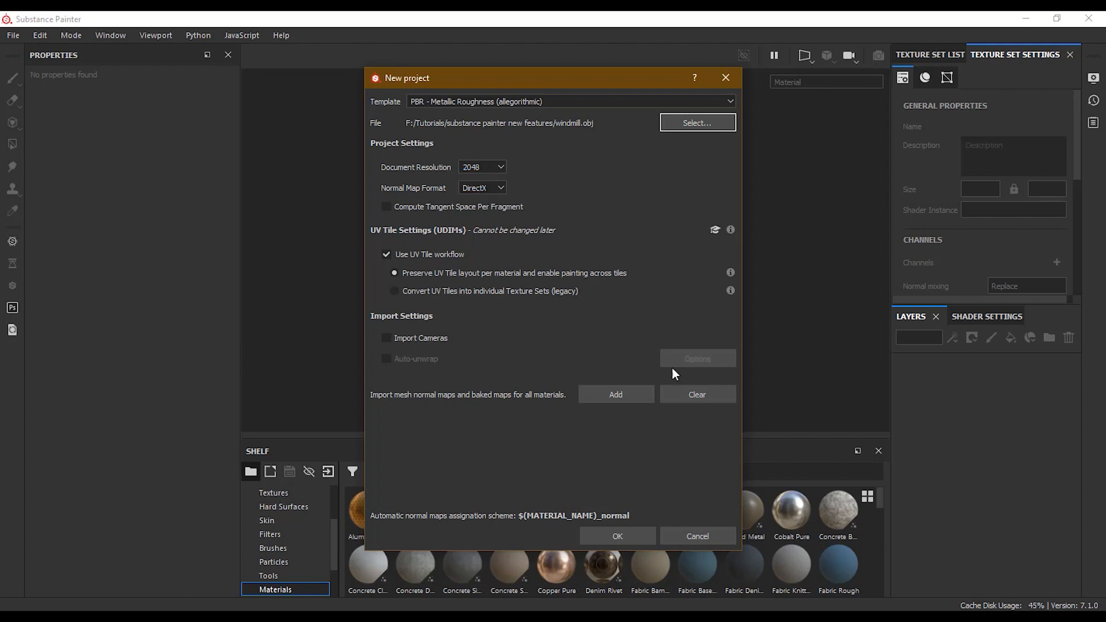
click(621, 533)
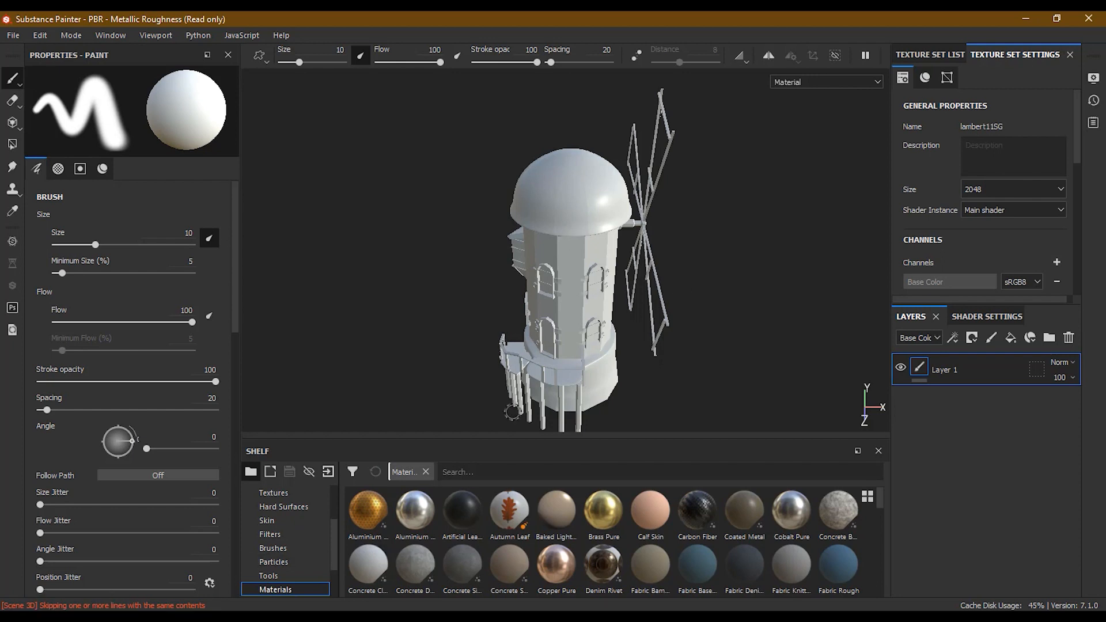
mouse_move(655, 374)
alt+mouse_down()
mouse_move(574, 343)
mouse_move(674, 311)
mouse_move(603, 301)
mouse_move(797, 292)
mouse_move(670, 295)
mouse_move(698, 282)
alt+mouse_up()
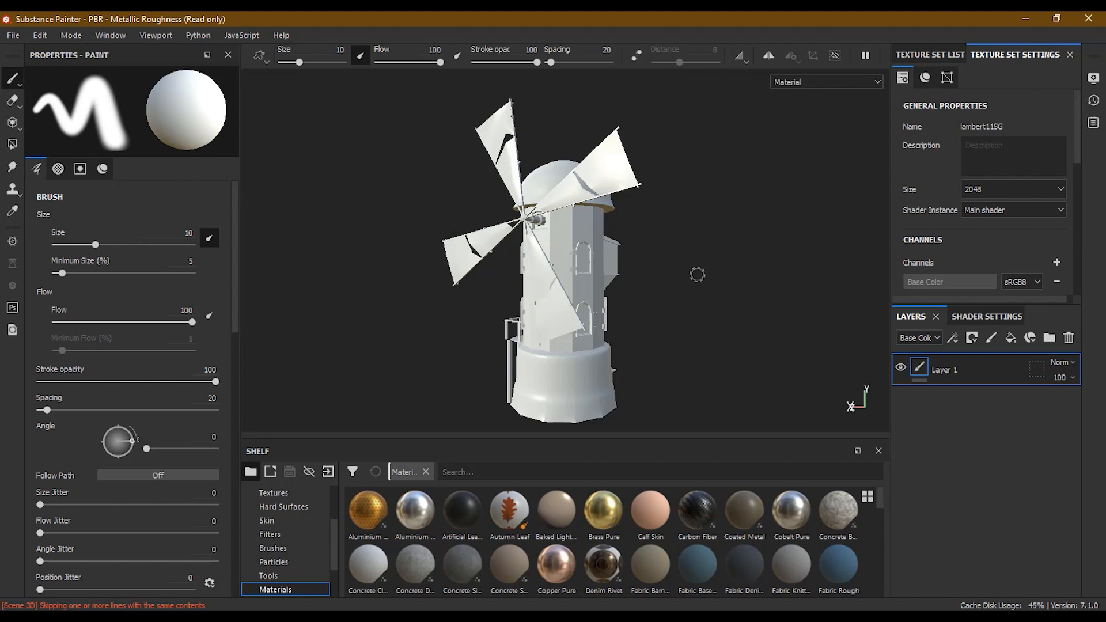
mouse_move(697, 275)
alt+mouse_down()
mouse_move(642, 289)
mouse_move(810, 276)
mouse_move(812, 300)
alt+mouse_up()
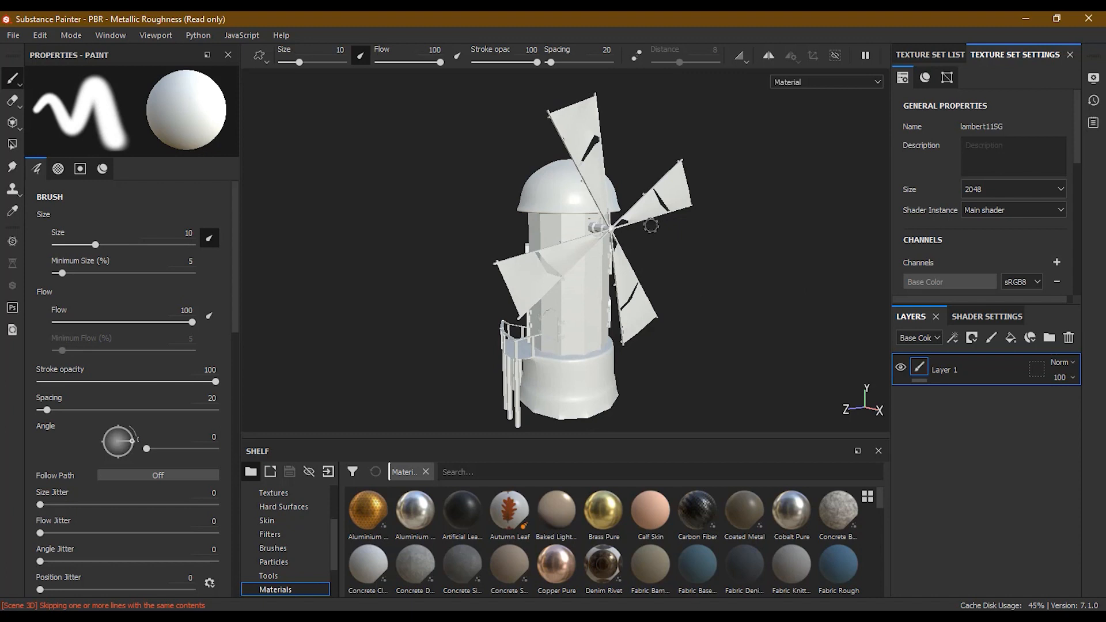
Open the mesh map baking settings and exclude the Normal and Thickness maps from the bake
mouse_move(659, 240)
alt+mouse_down()
mouse_move(672, 244)
mouse_move(666, 237)
alt+mouse_up()
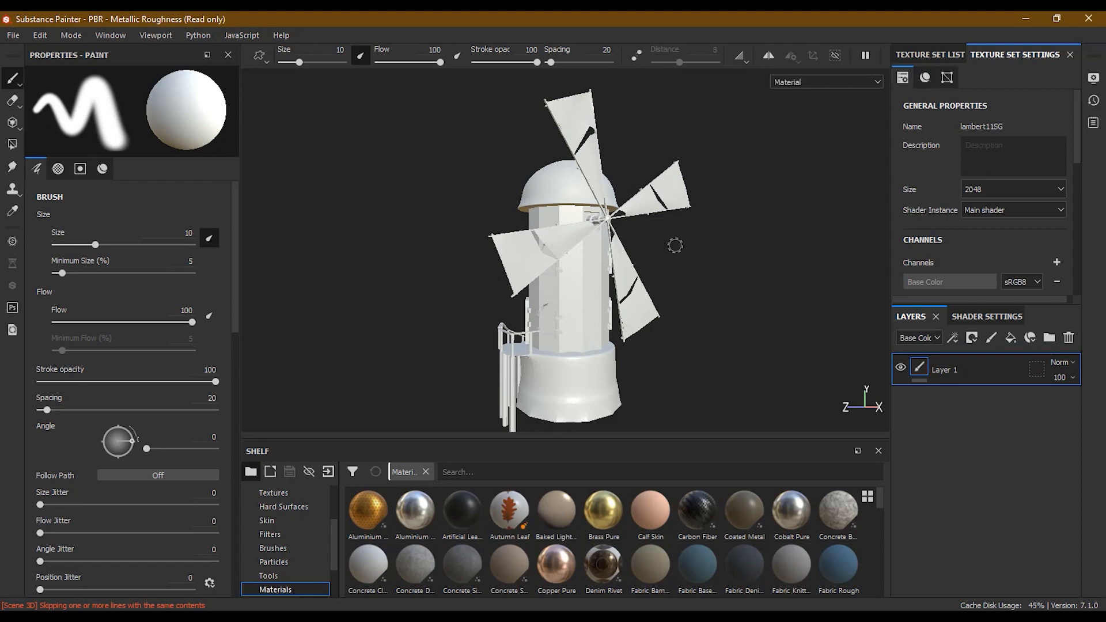
drag(1080, 150, 1069, 248)
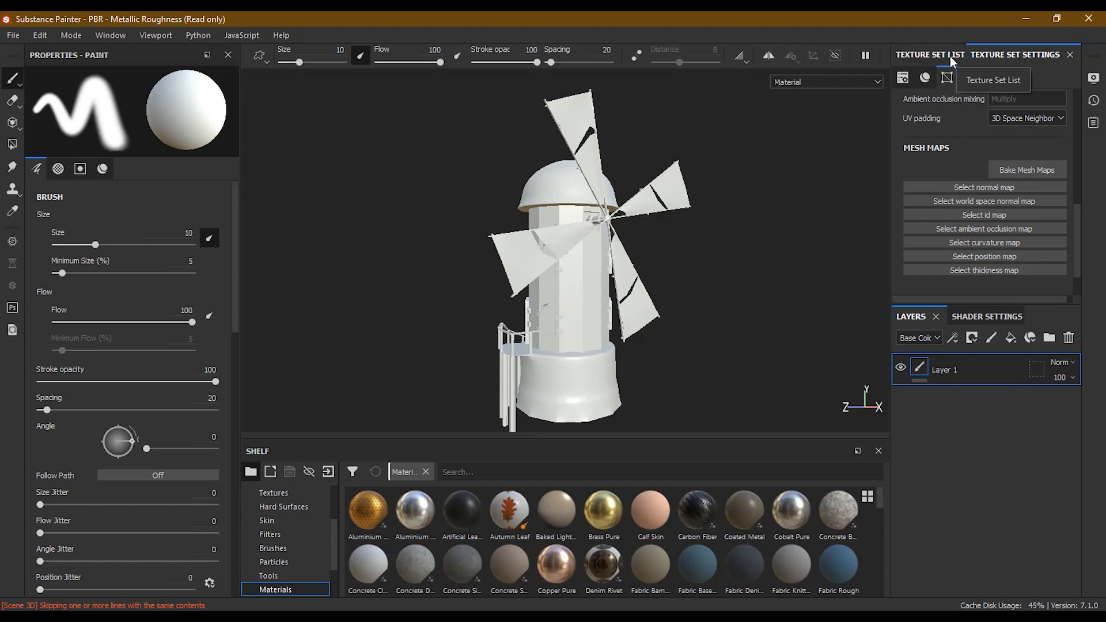
mouse_move(1076, 261)
mouse_down()
mouse_move(1076, 277)
mouse_move(1073, 258)
mouse_up()
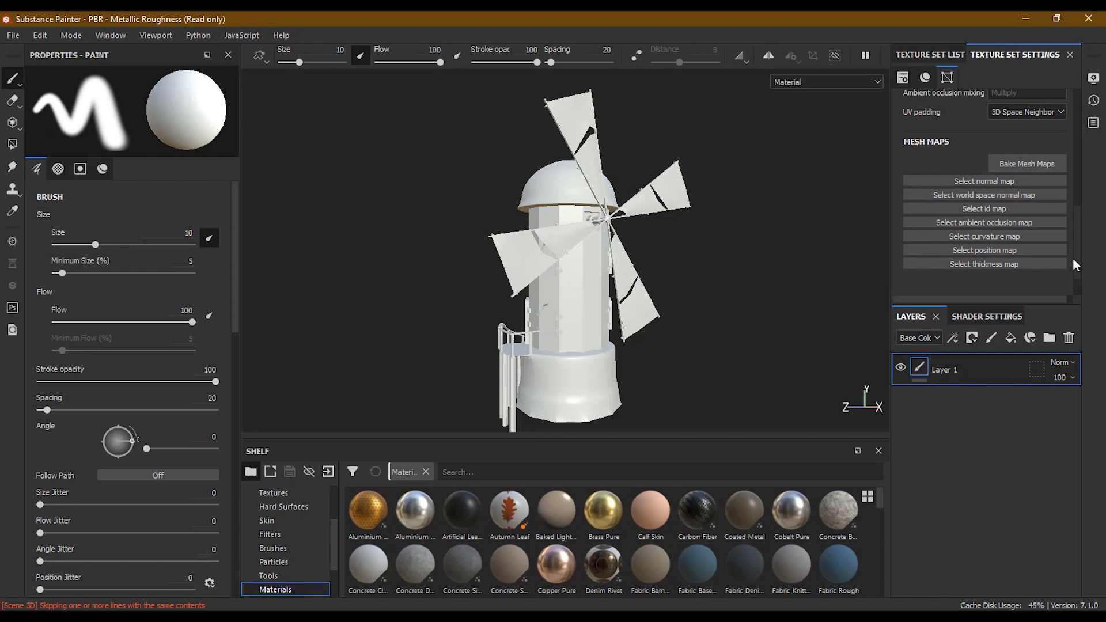
drag(1074, 265, 1084, 255)
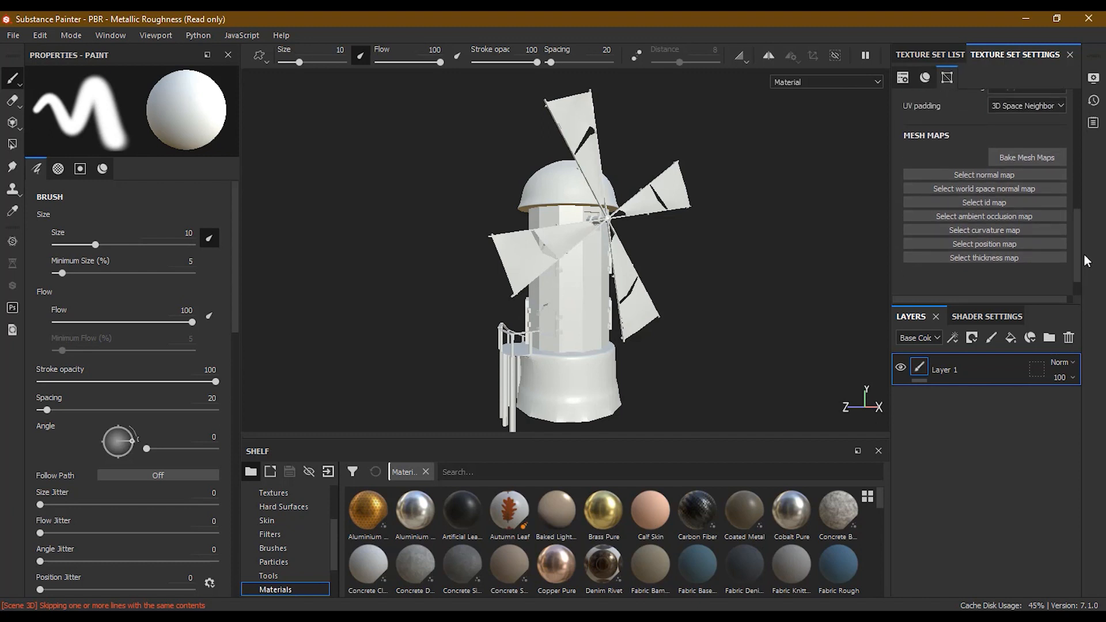
click(1027, 160)
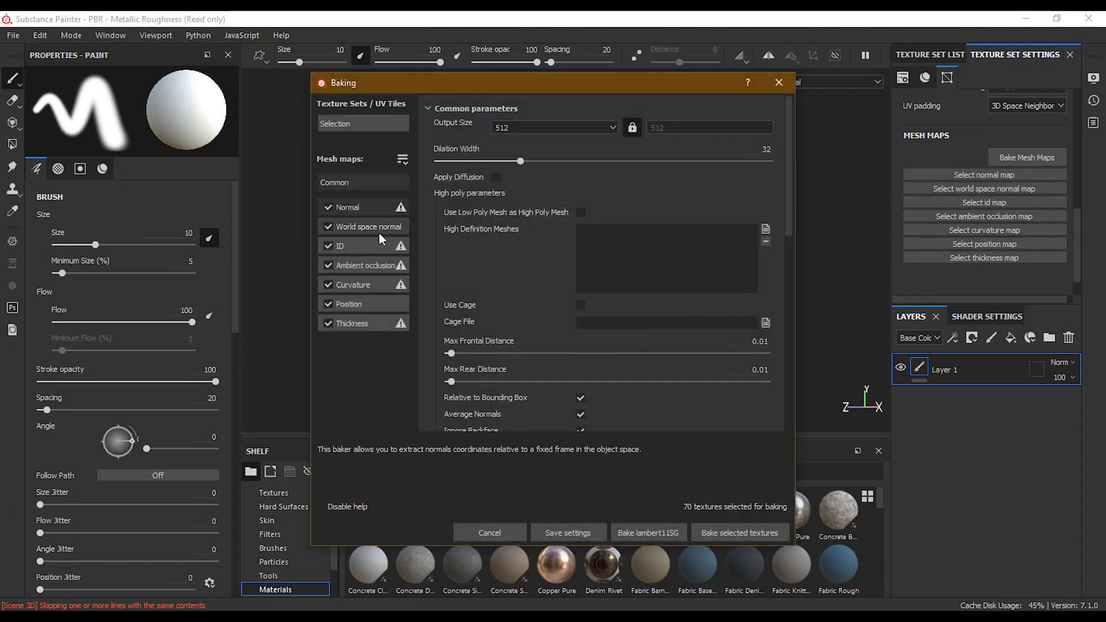
click(328, 209)
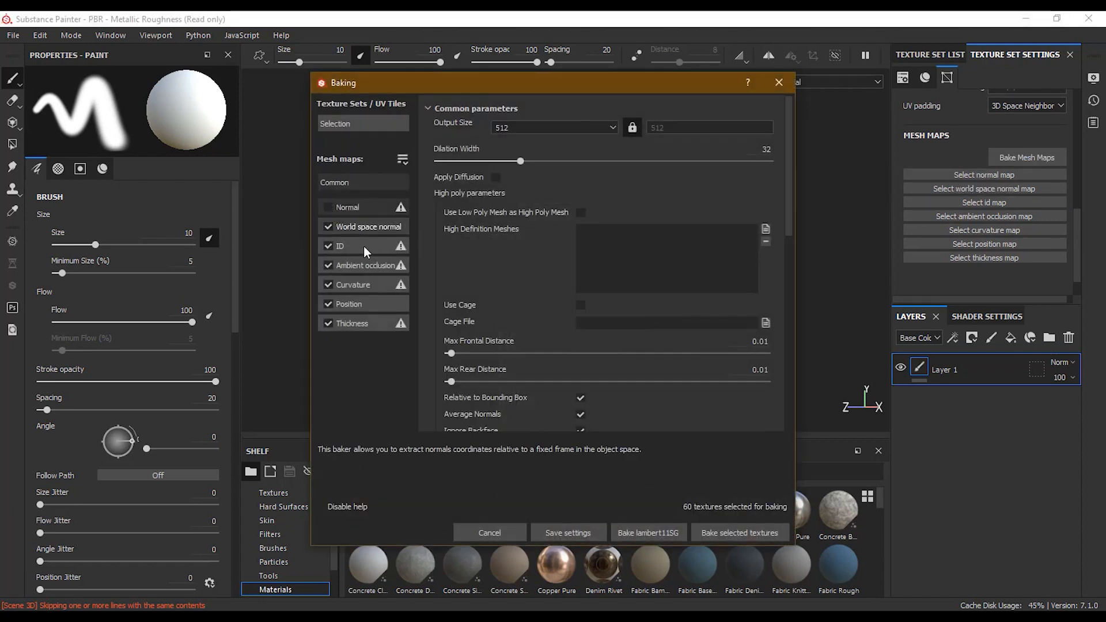
click(329, 324)
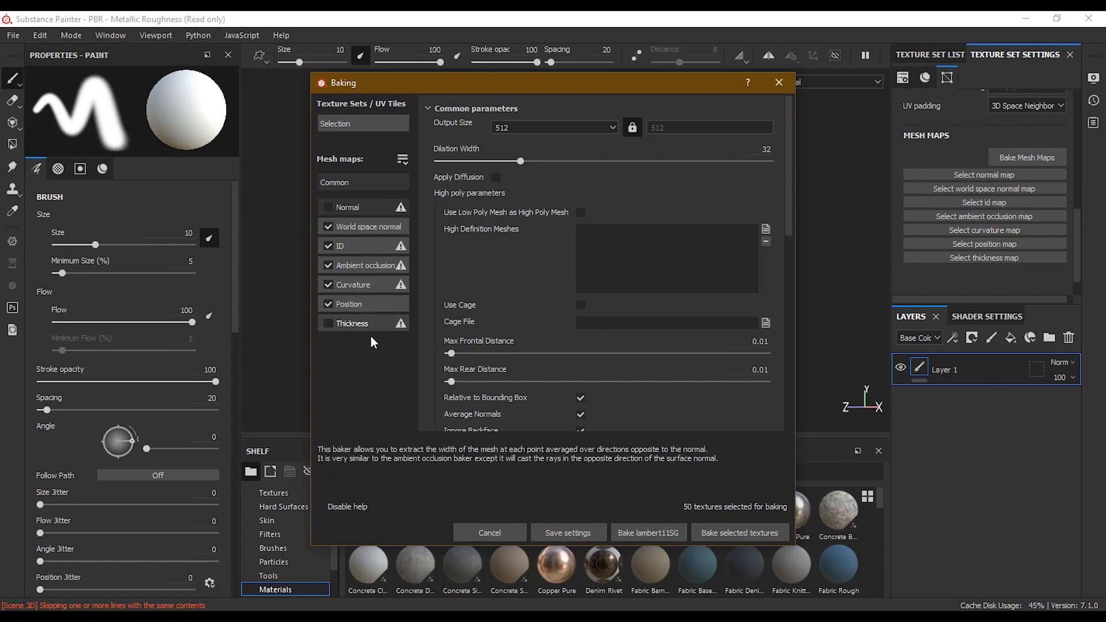
Keep Material Color as the ID map's color source and bake the selected mesh maps for all UV tiles of lambert11SG
click(364, 248)
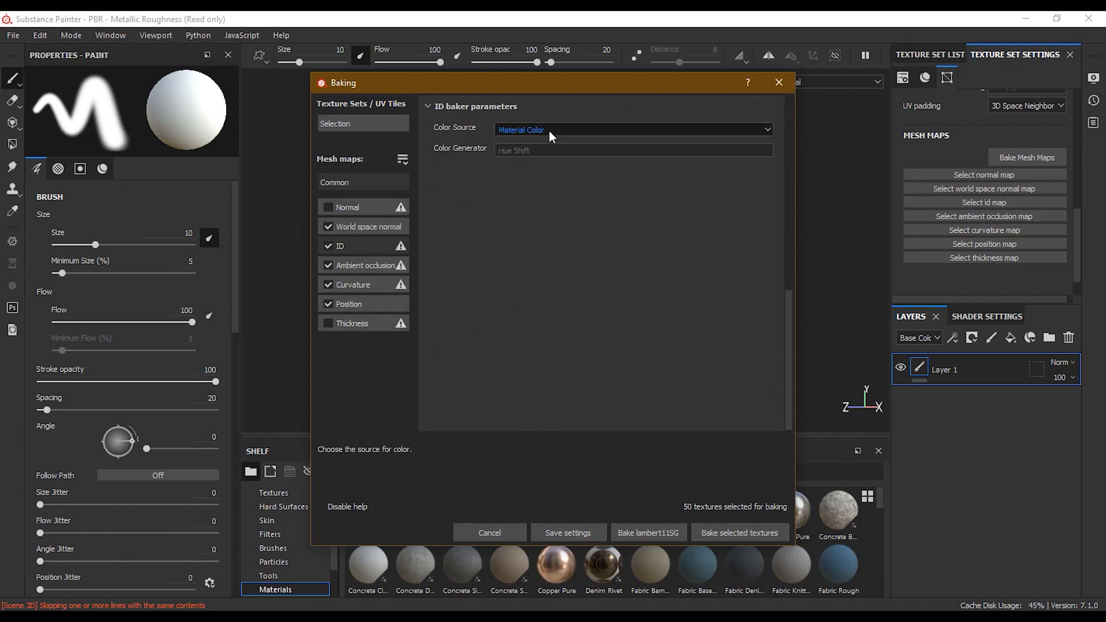
click(551, 129)
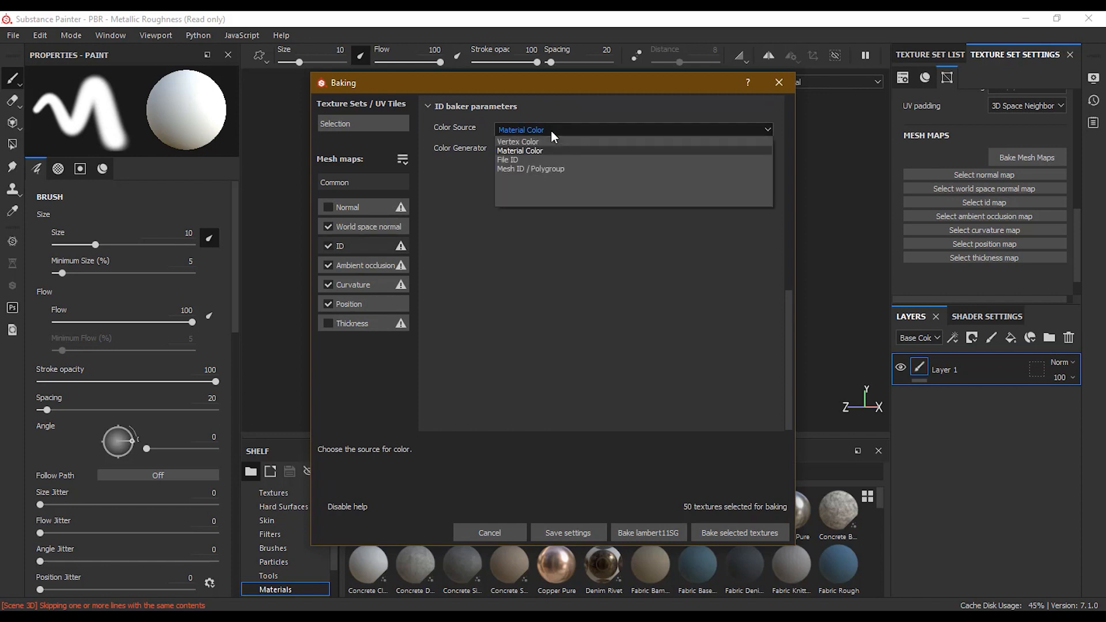
click(618, 113)
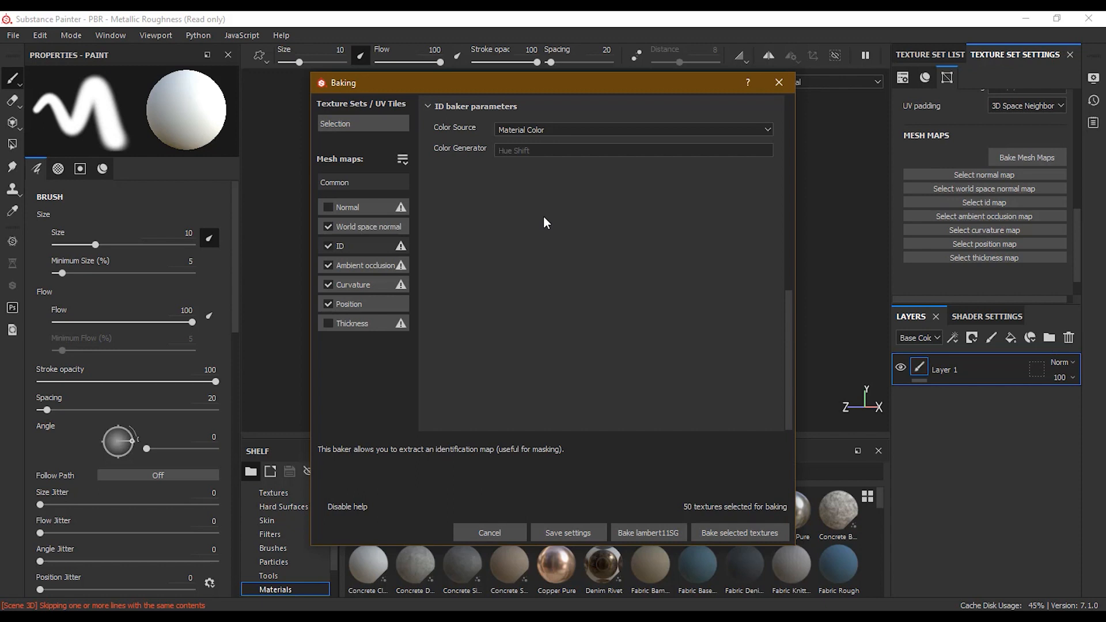
click(364, 126)
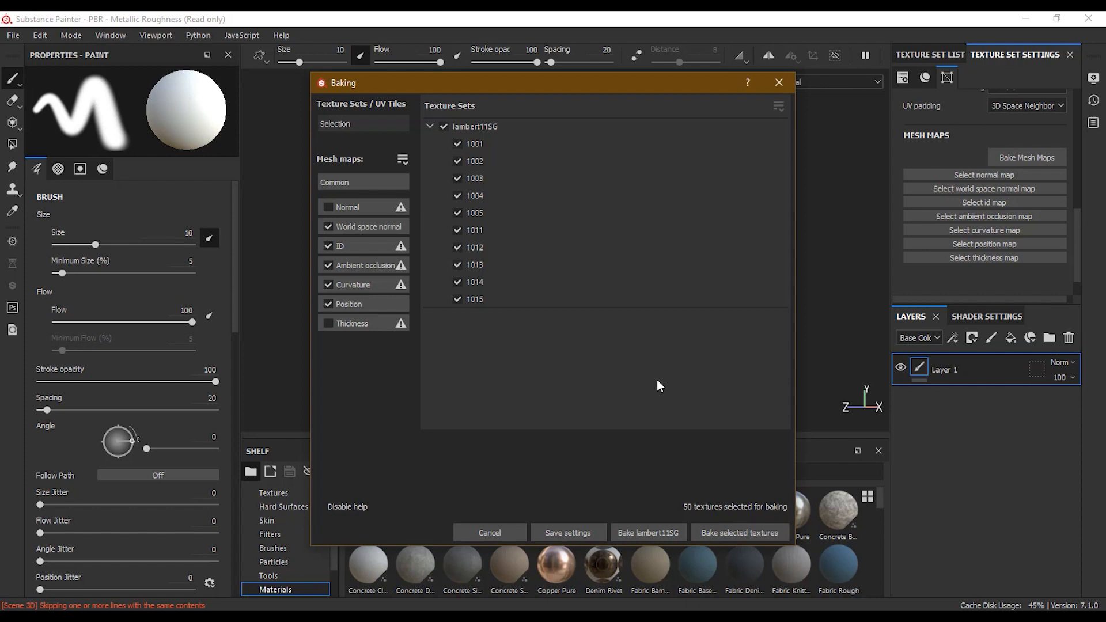
click(739, 533)
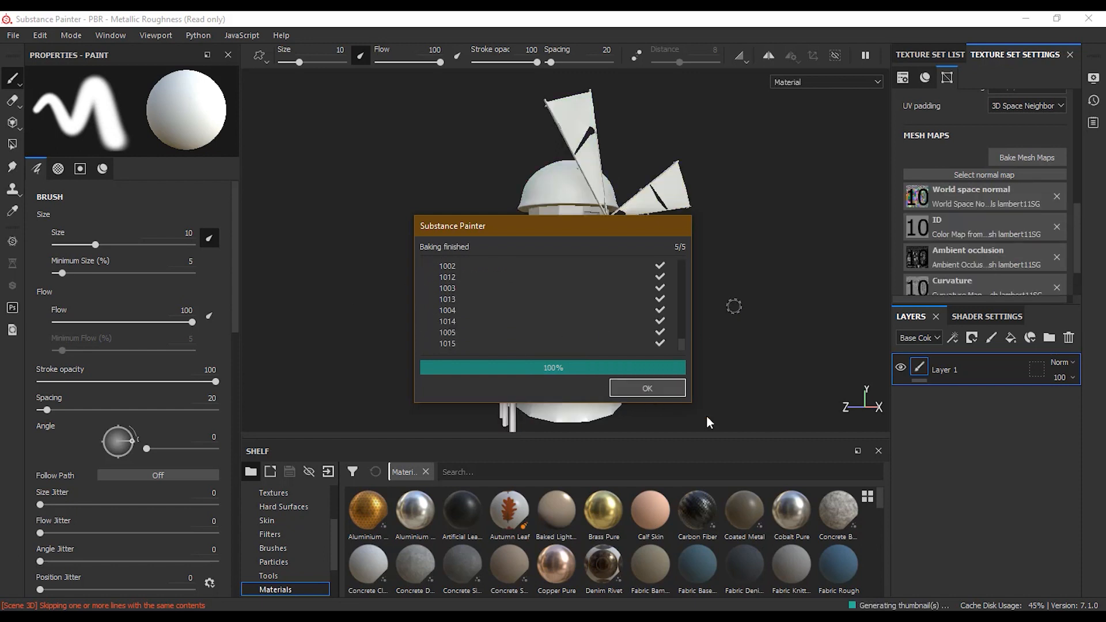
click(663, 389)
Switch Layer 1's geometry mask type to Mesh names, then exclude Pillar_Bottom and include it again
alt+drag(758, 333, 706, 316)
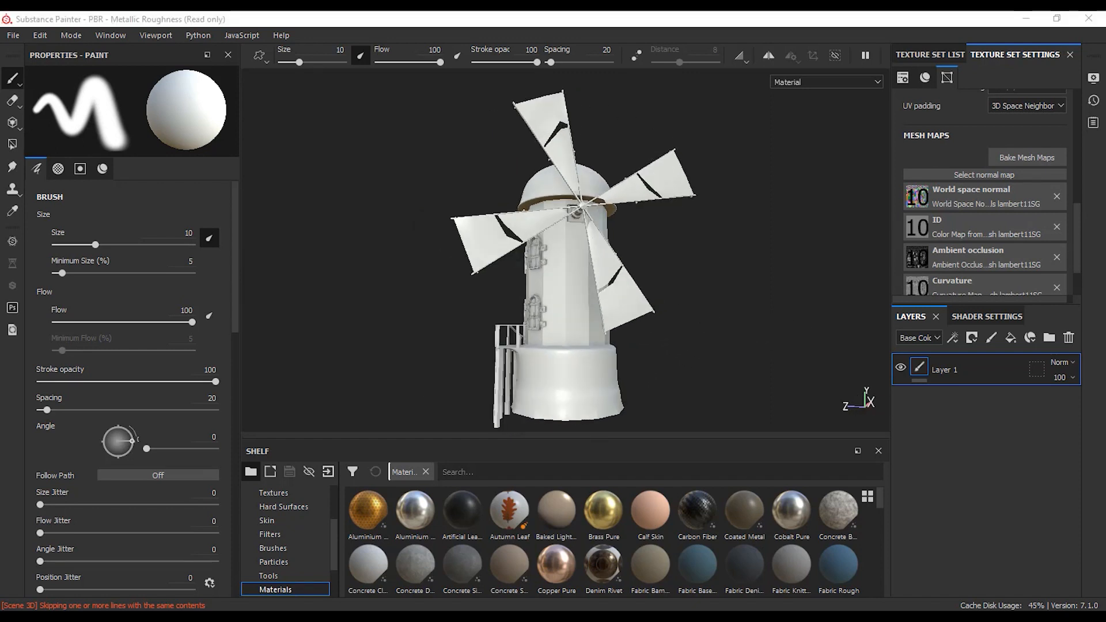
click(1036, 371)
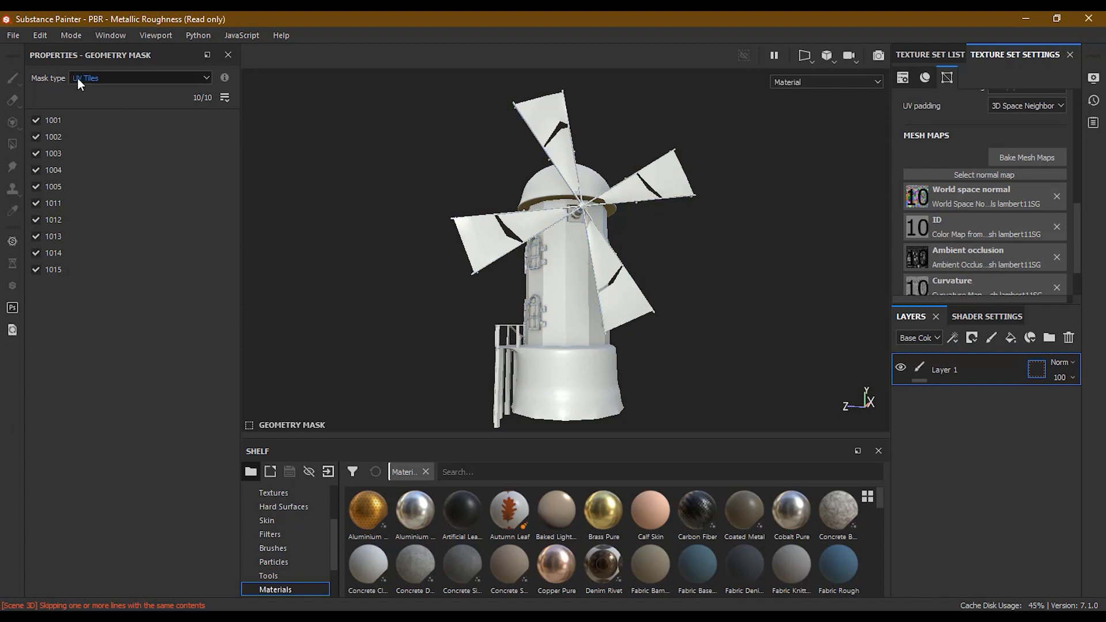
click(95, 78)
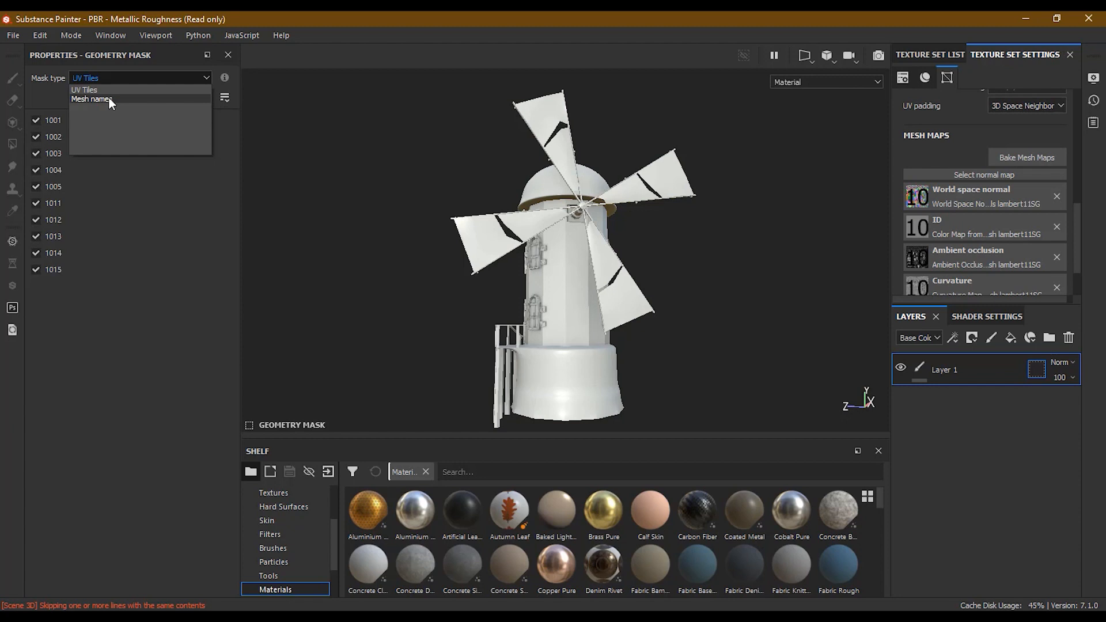
click(111, 99)
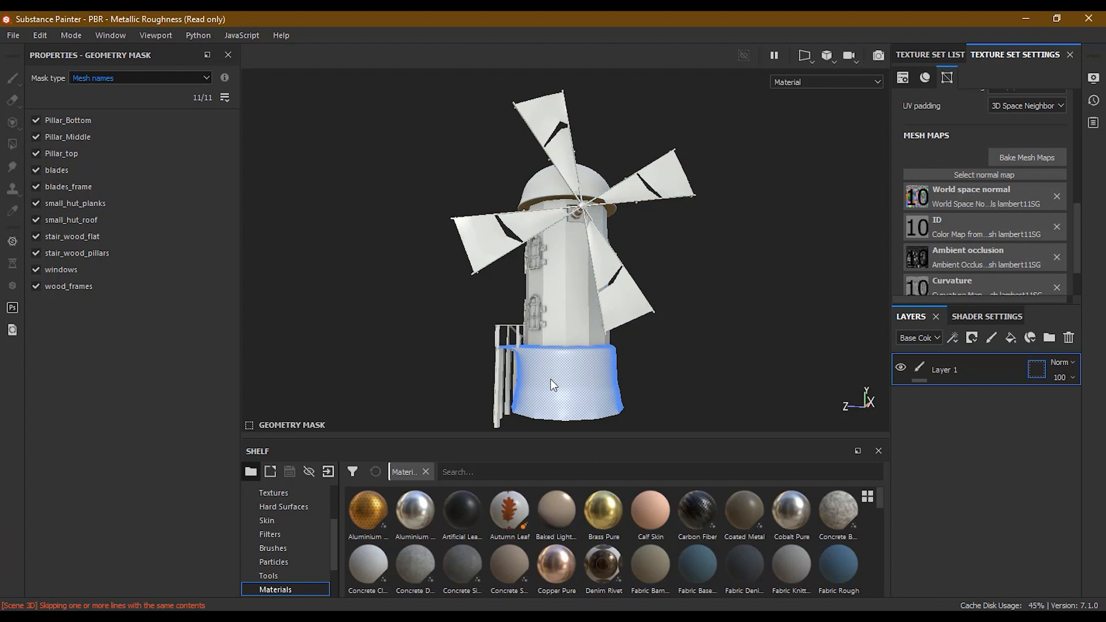
click(583, 380)
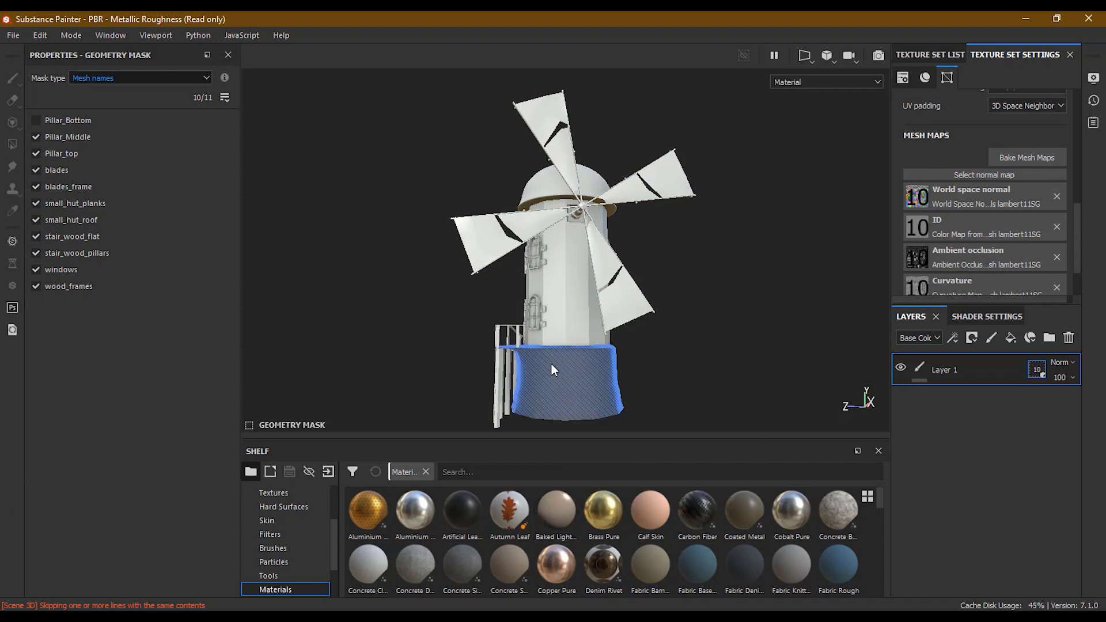
click(38, 120)
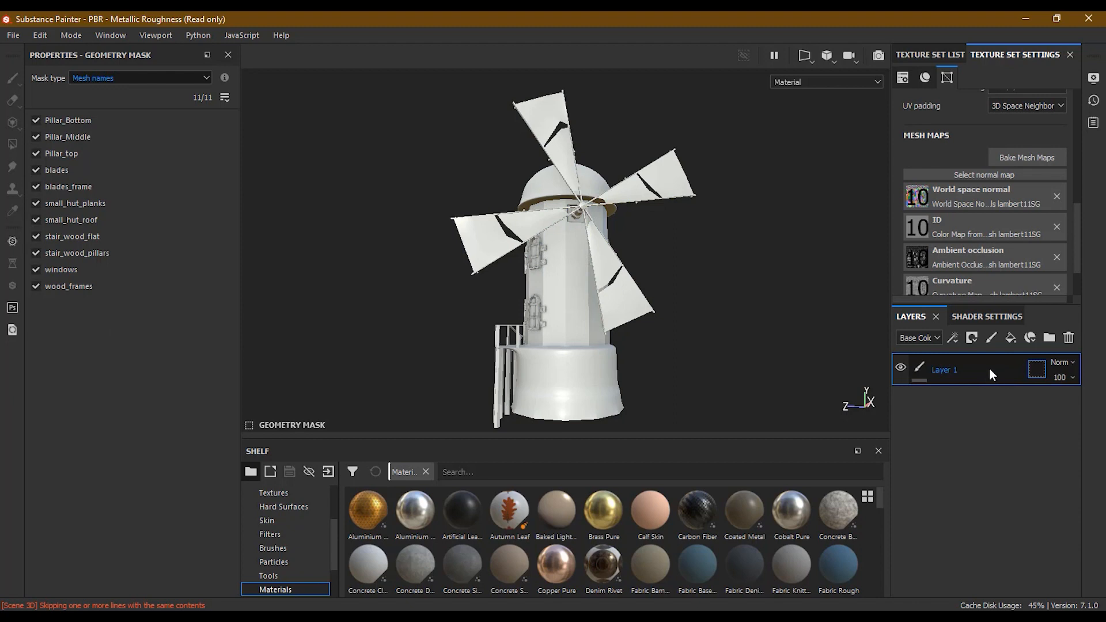
Search the whole shelf for "wood" and apply the Wood Walnut material to the windmill
scroll(334, 558, down, 4)
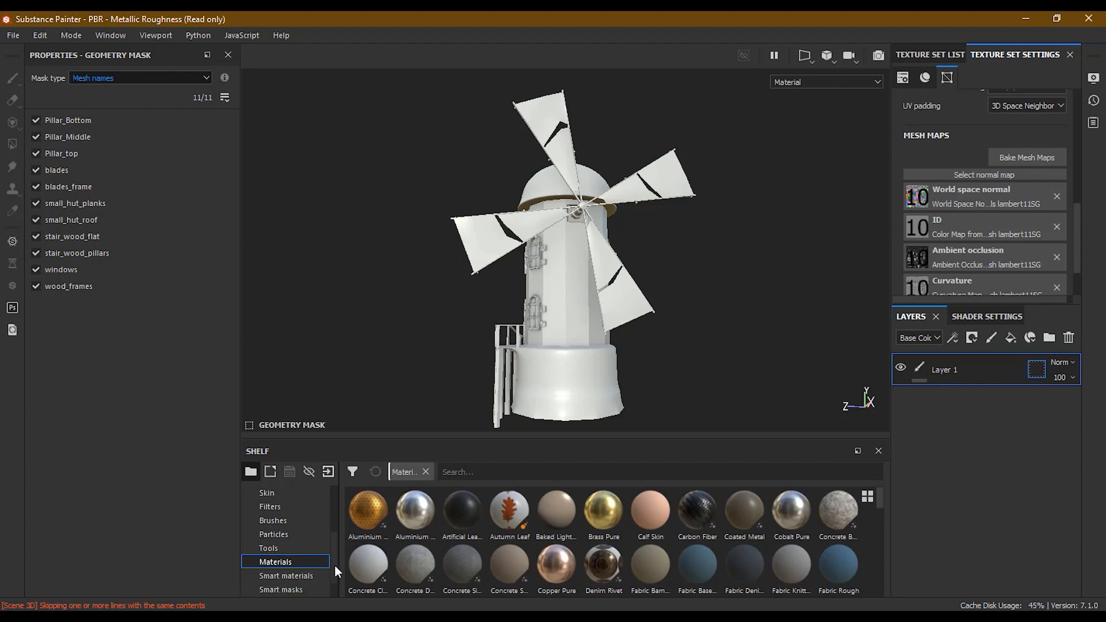
scroll(333, 547, up, 5)
click(288, 493)
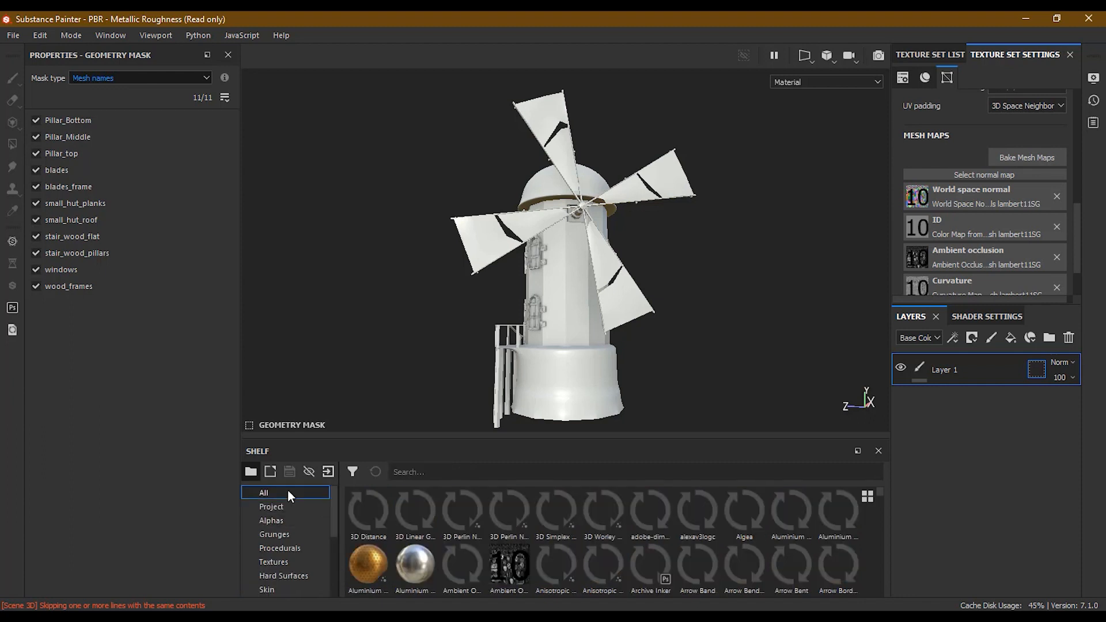
click(444, 473)
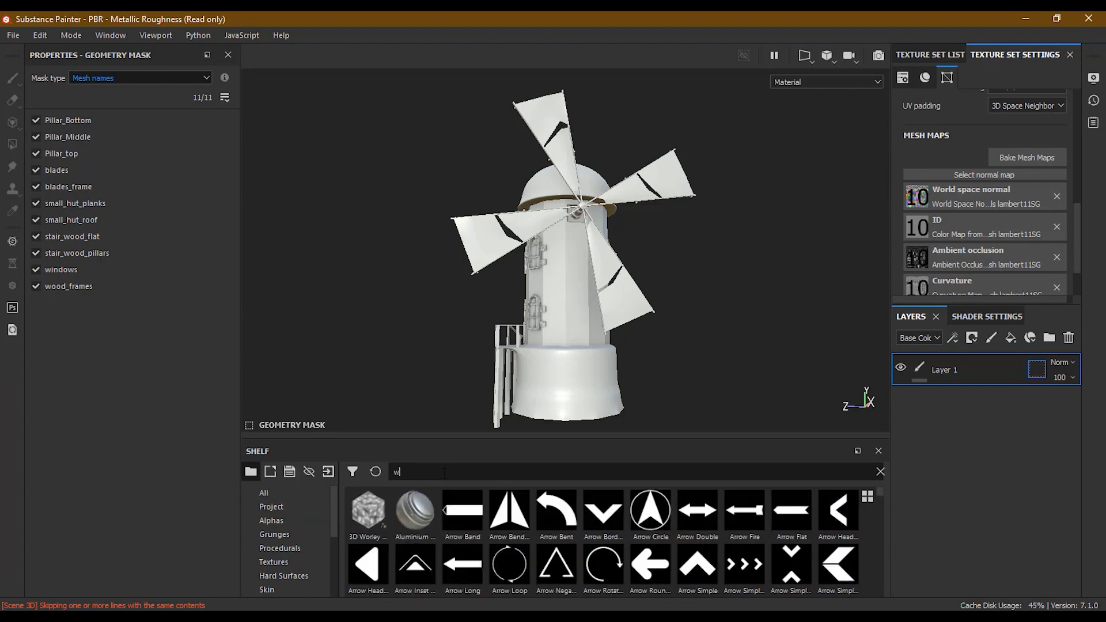
text(wood)
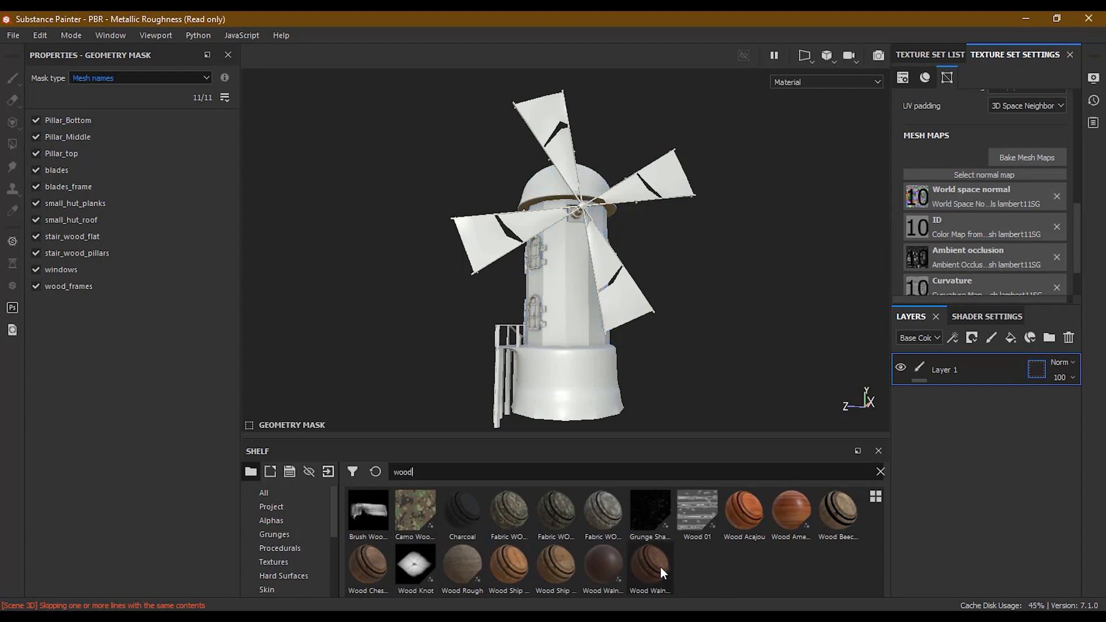
mouse_move(660, 567)
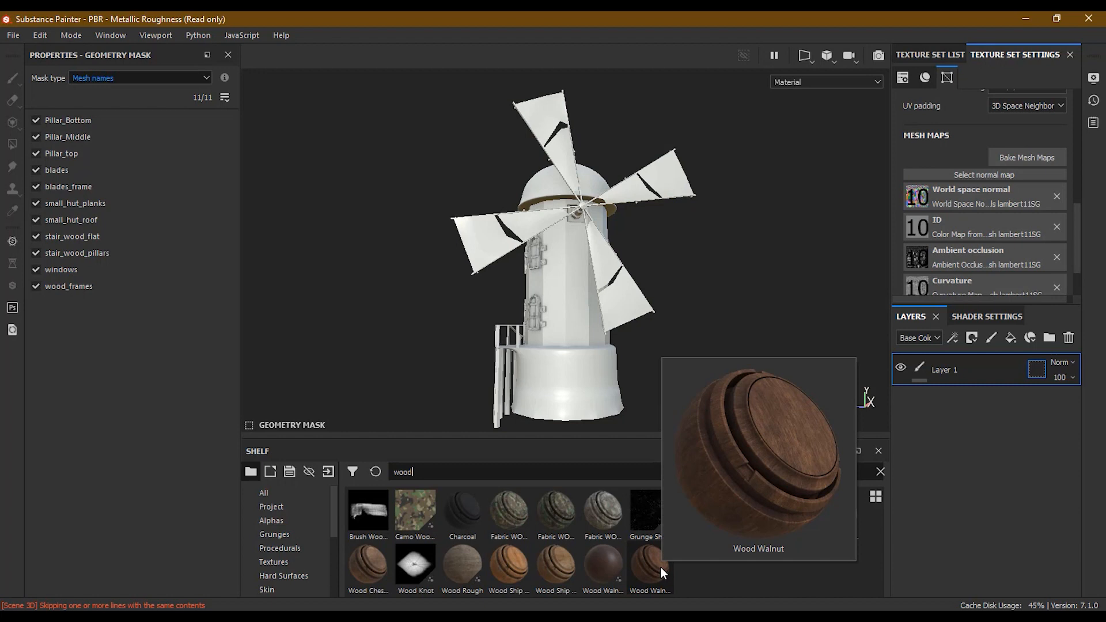
drag(660, 567, 590, 385)
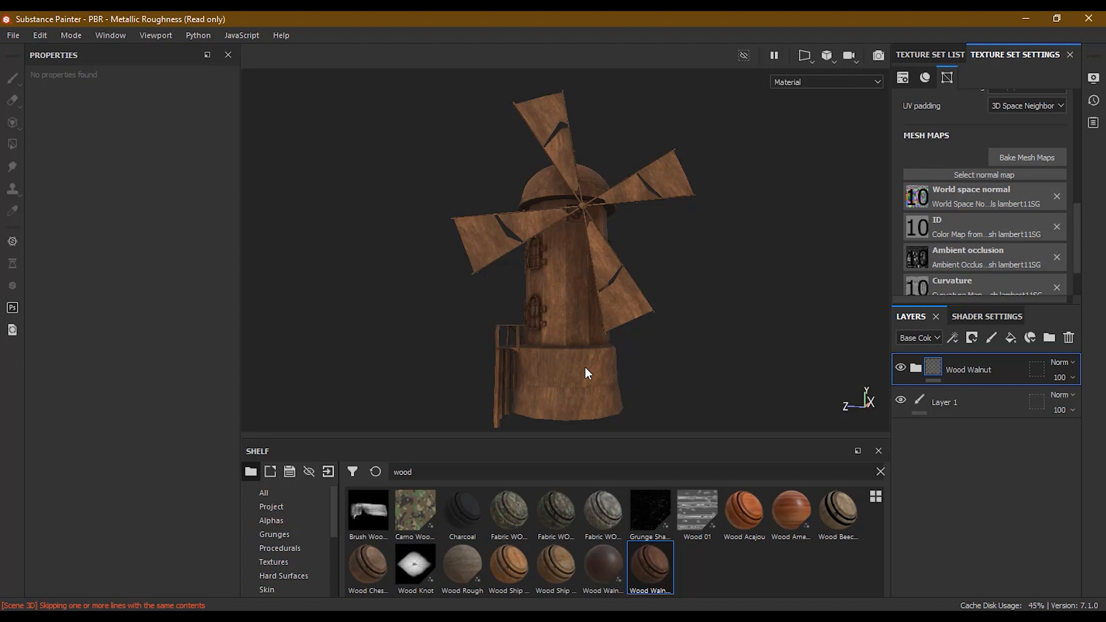
Switch to Maya, select all windmill meshes and examine the lambert11 material and its shading group in Hypershade
click(190, 617)
click(227, 586)
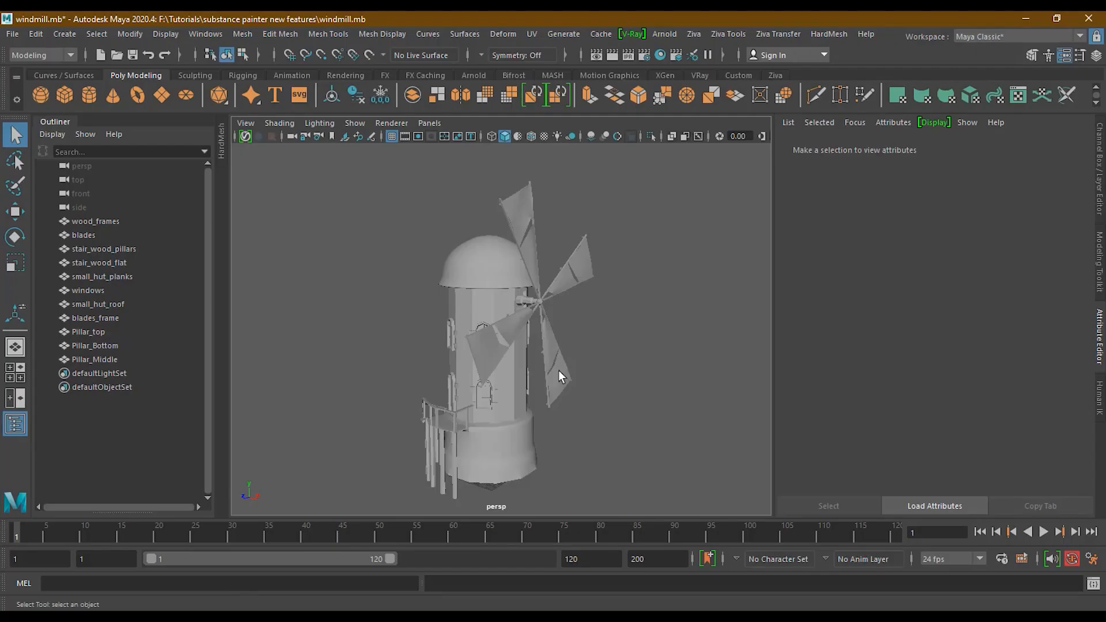
drag(367, 168, 671, 499)
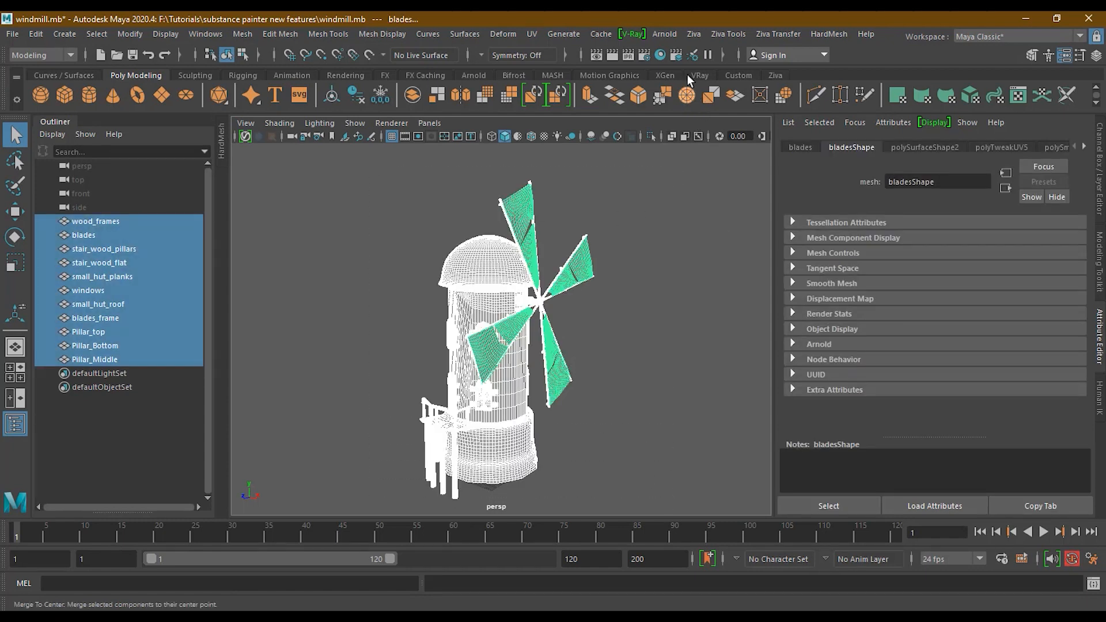
click(661, 54)
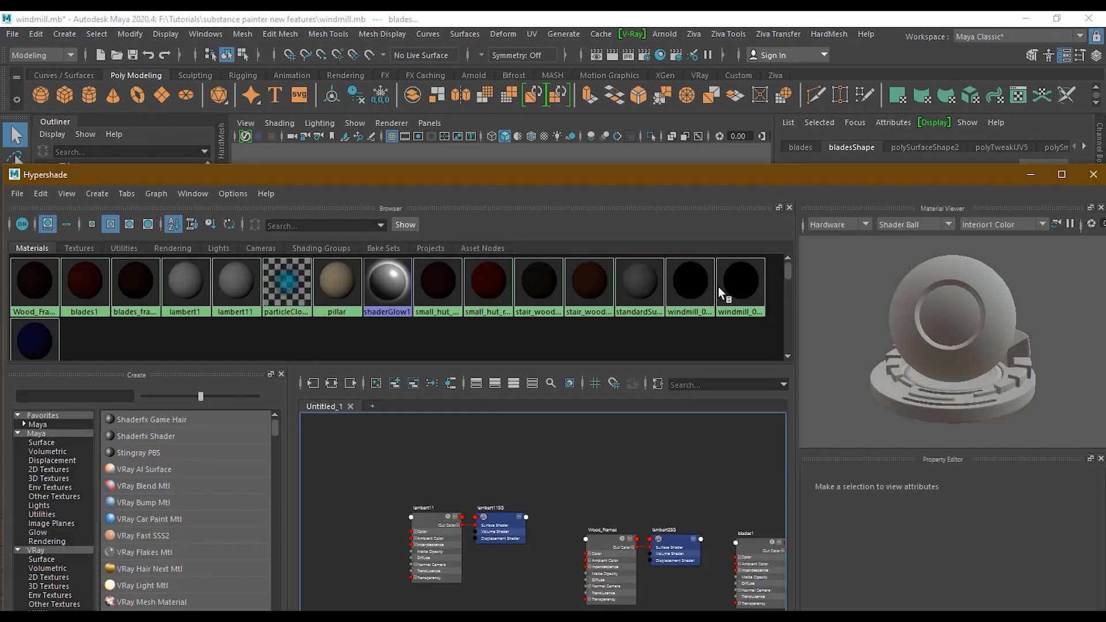
drag(648, 180, 657, 82)
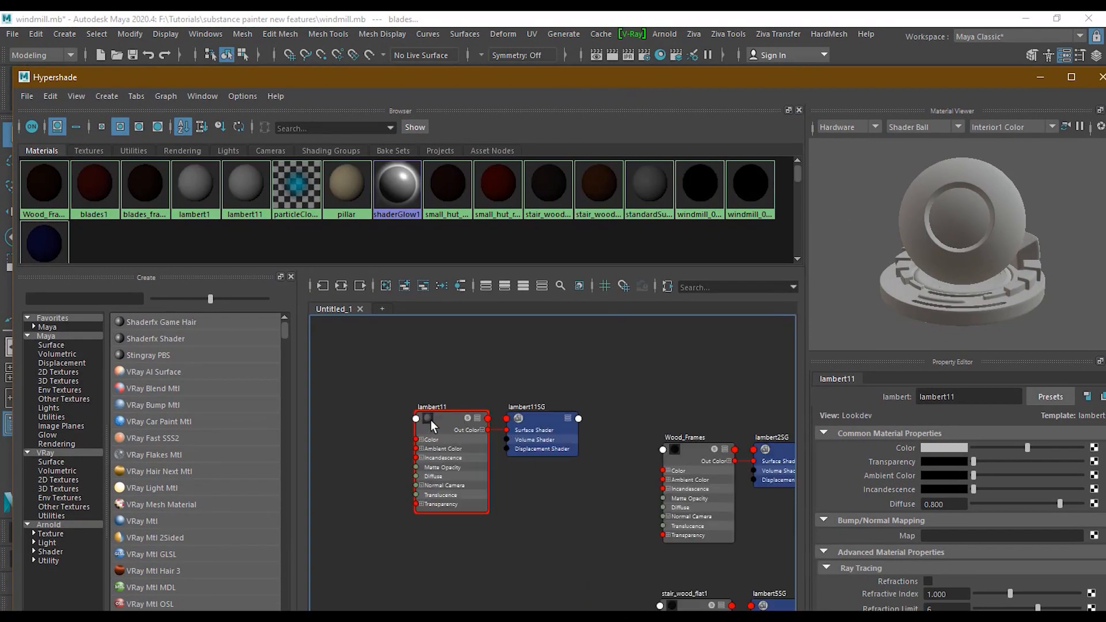
scroll(430, 421, up, 3)
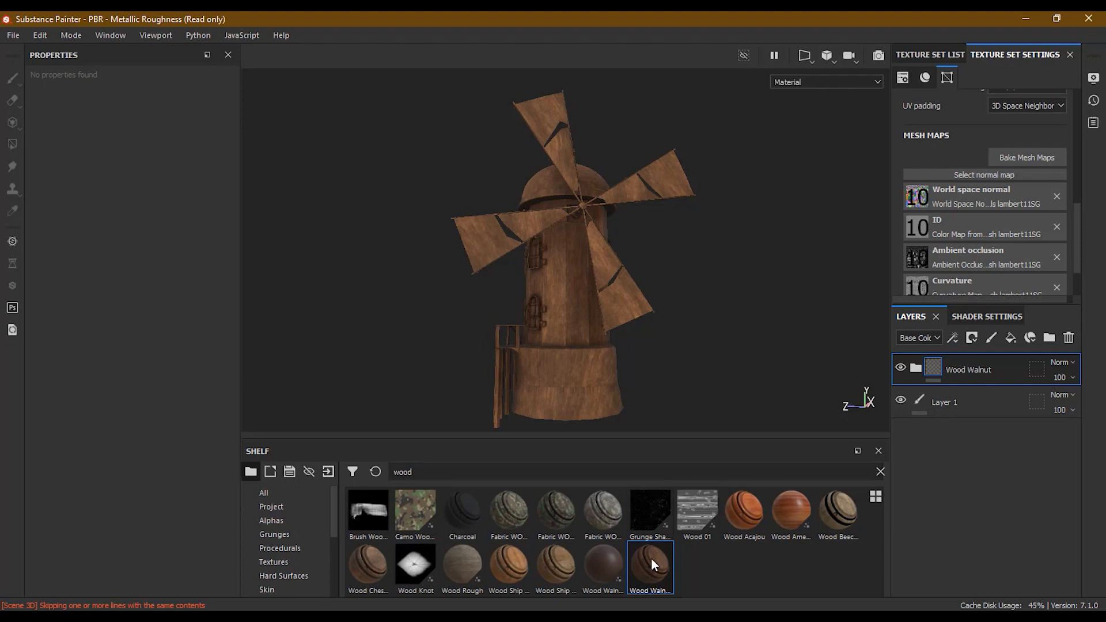
Return to Substance Painter and set the Wood Walnut layer's geometry mask type to Mesh names
mouse_move(651, 560)
click(1037, 369)
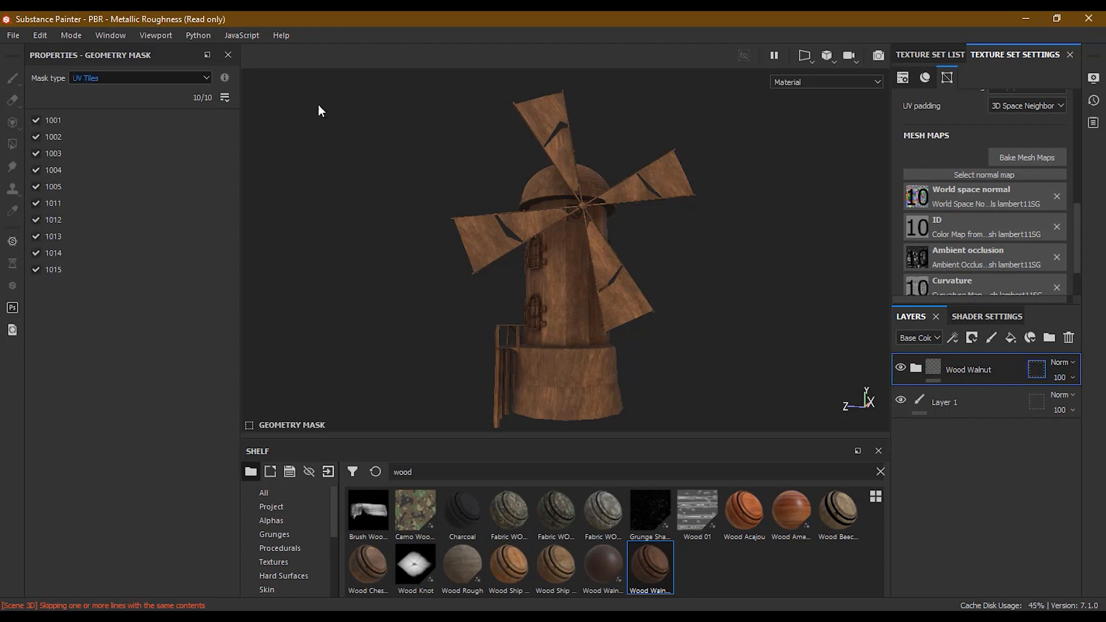
click(113, 76)
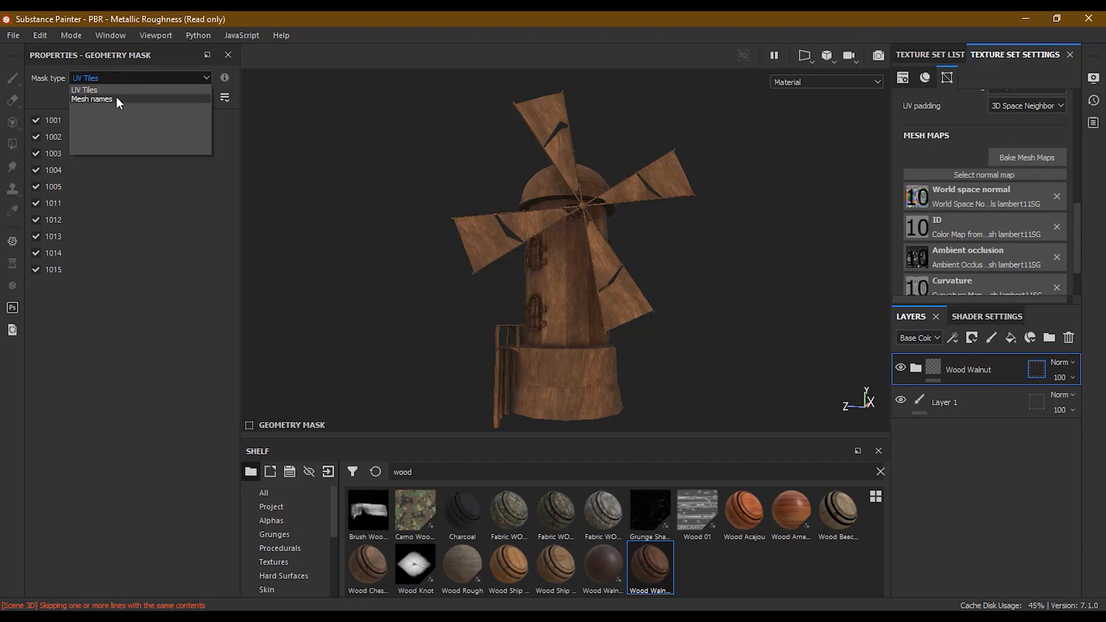
click(117, 97)
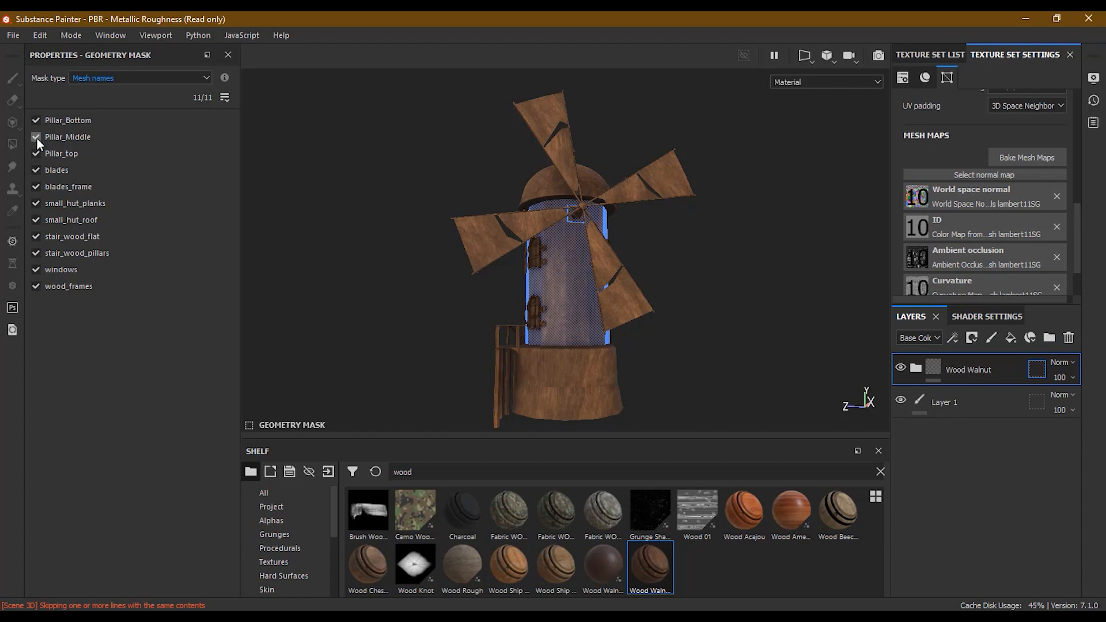
Exclude every mesh except Pillar_Bottom from the Wood Walnut geometry mask and include them all again
drag(35, 137, 37, 282)
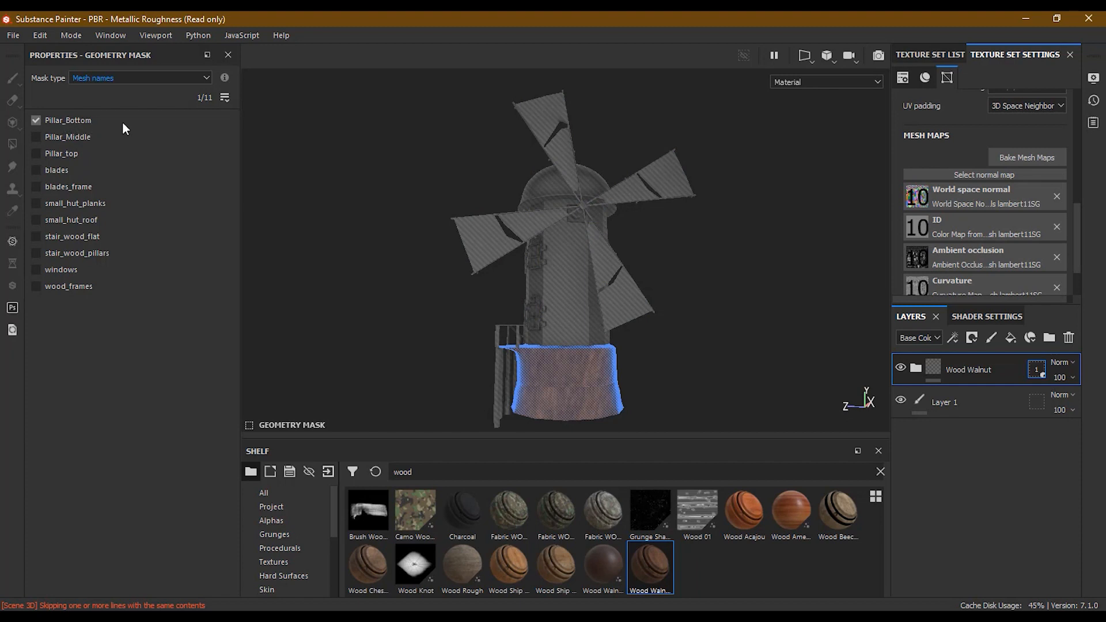
drag(57, 134, 61, 278)
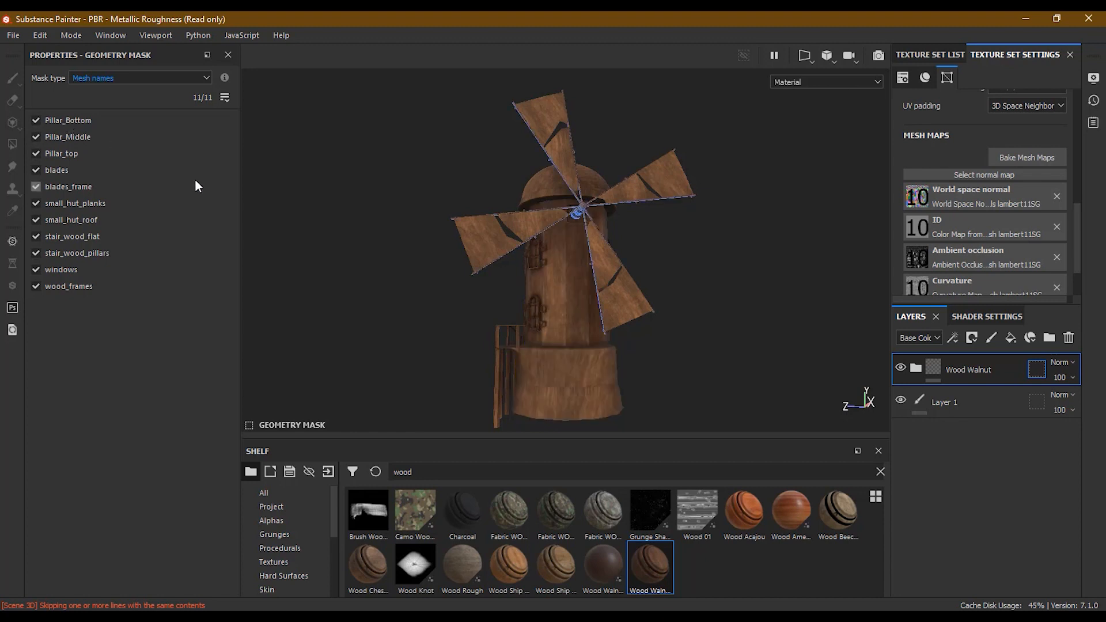
key(alt)
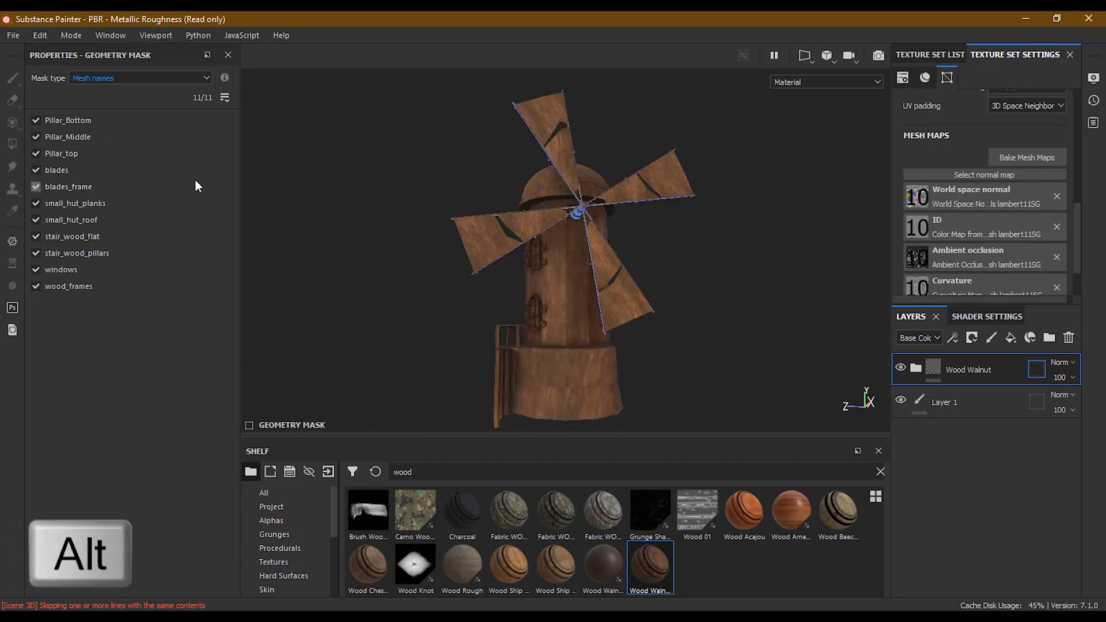
Restrict the Wood Walnut geometry mask to Pillar_Bottom and invert the mesh selection twice
alt+click(63, 122)
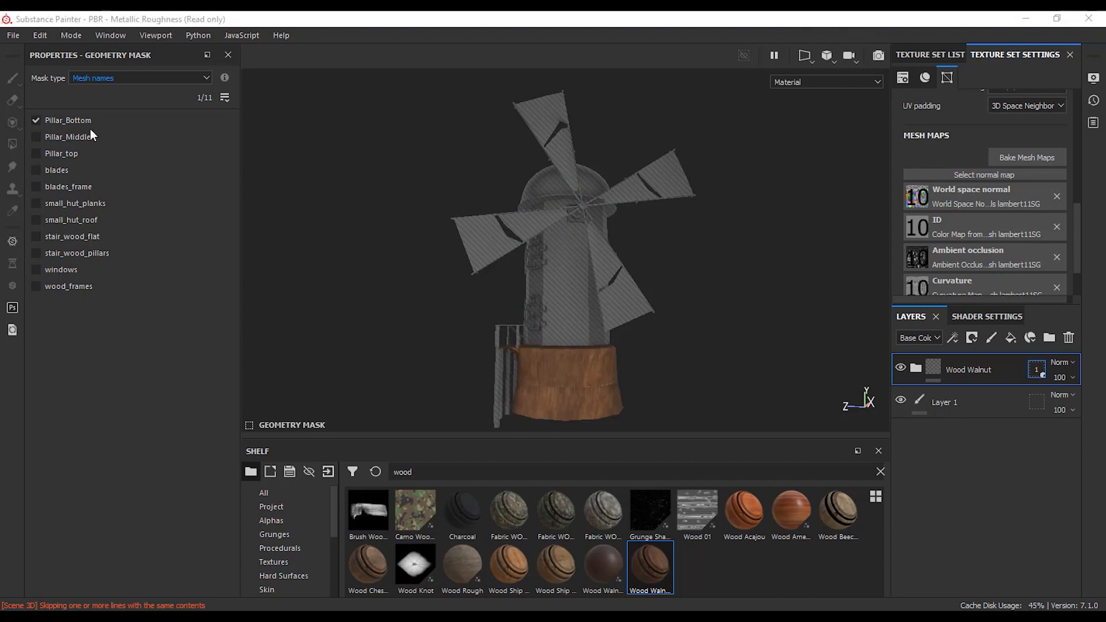
click(225, 98)
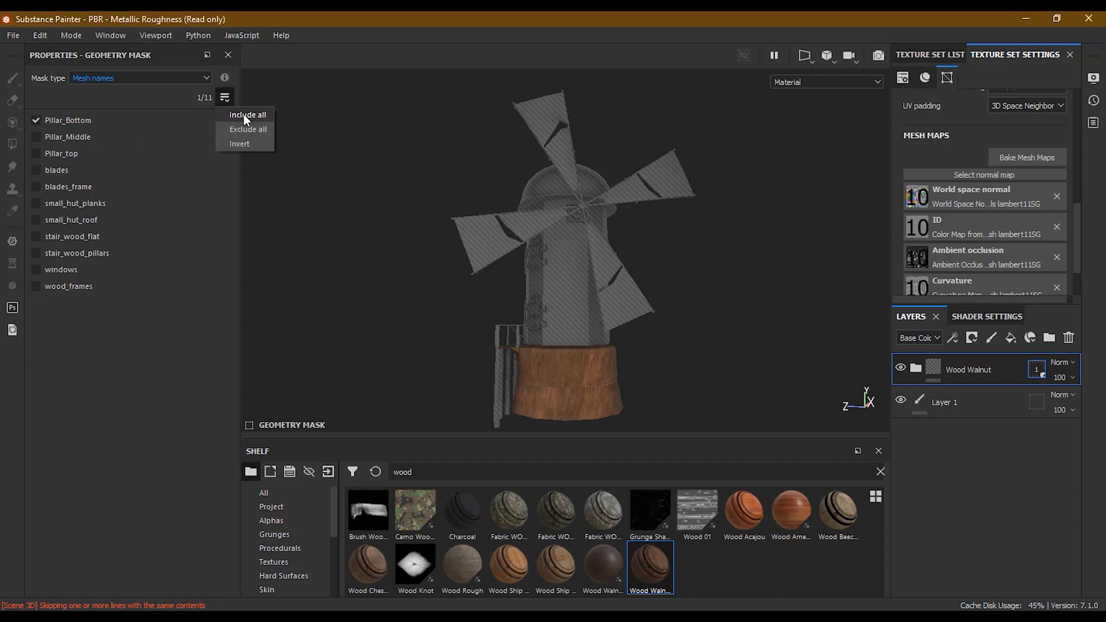
click(247, 143)
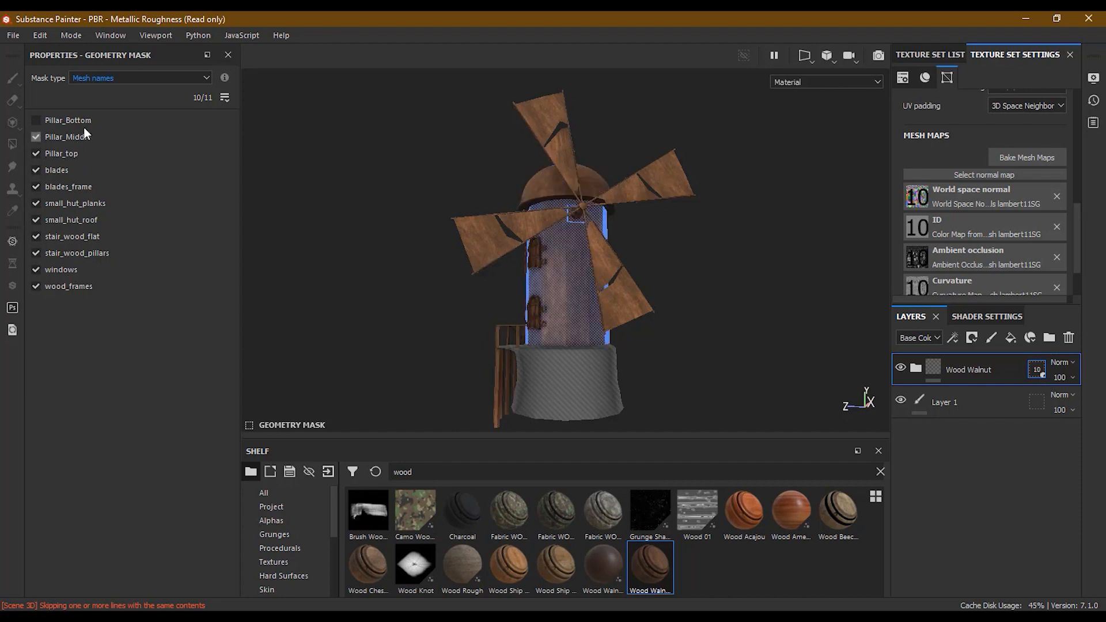
click(225, 97)
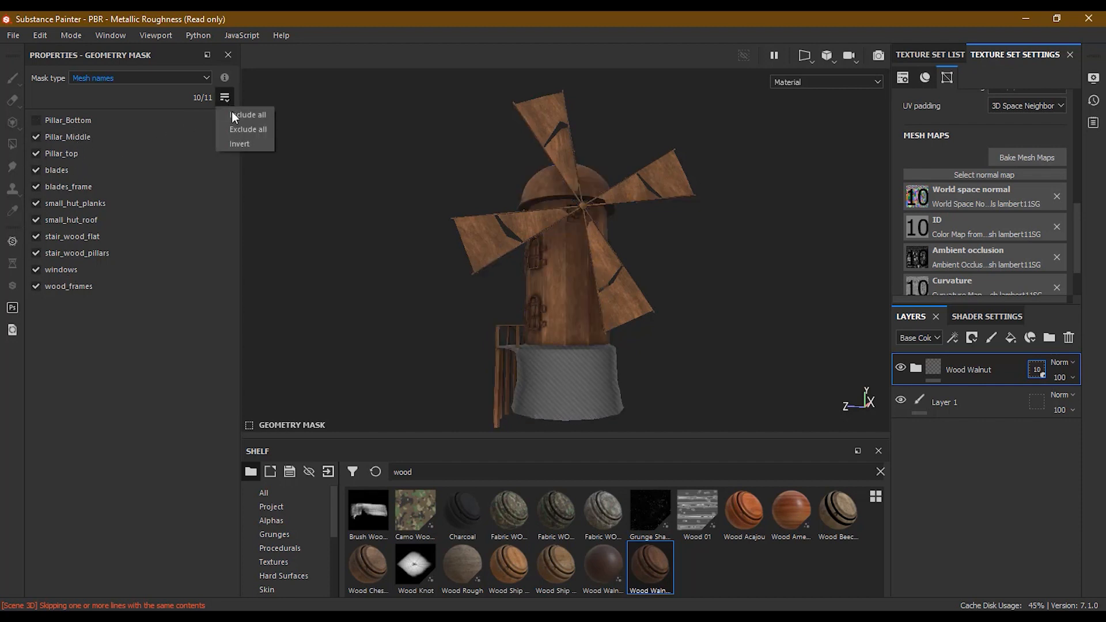
click(244, 145)
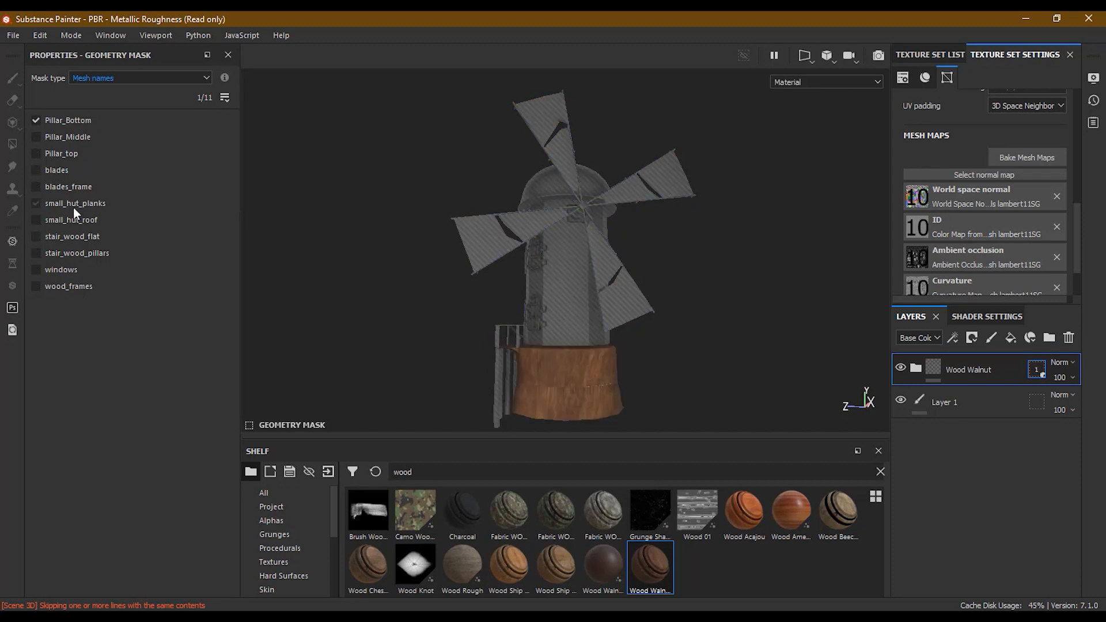
Exclude all meshes from the Wood Walnut geometry mask, include only Pillar_Bottom, and leave mask editing
click(225, 98)
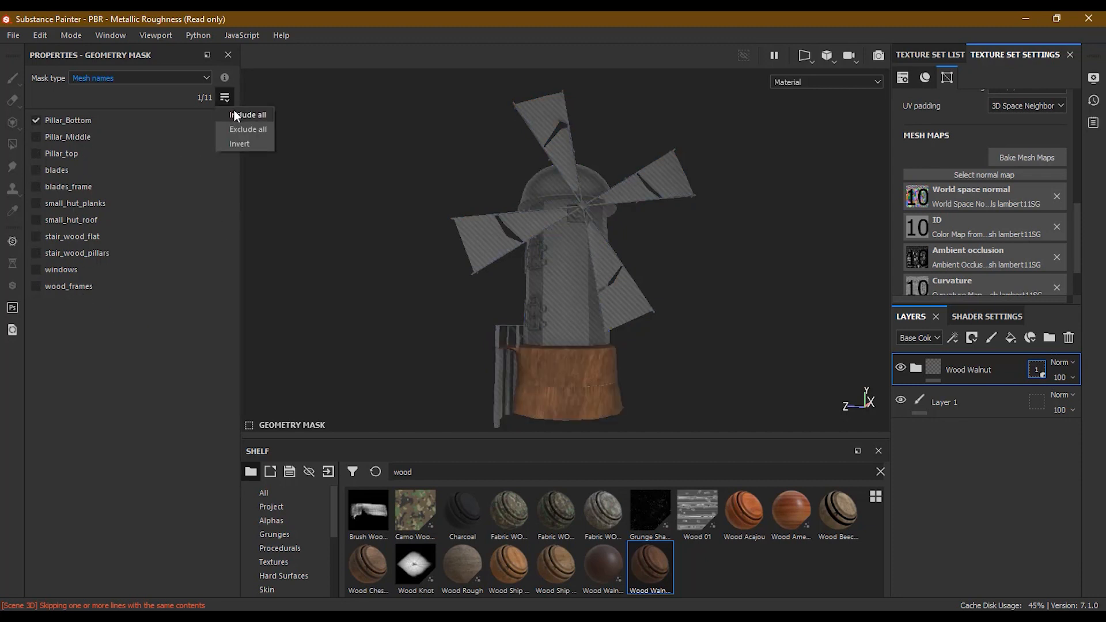
click(234, 113)
click(225, 98)
click(237, 130)
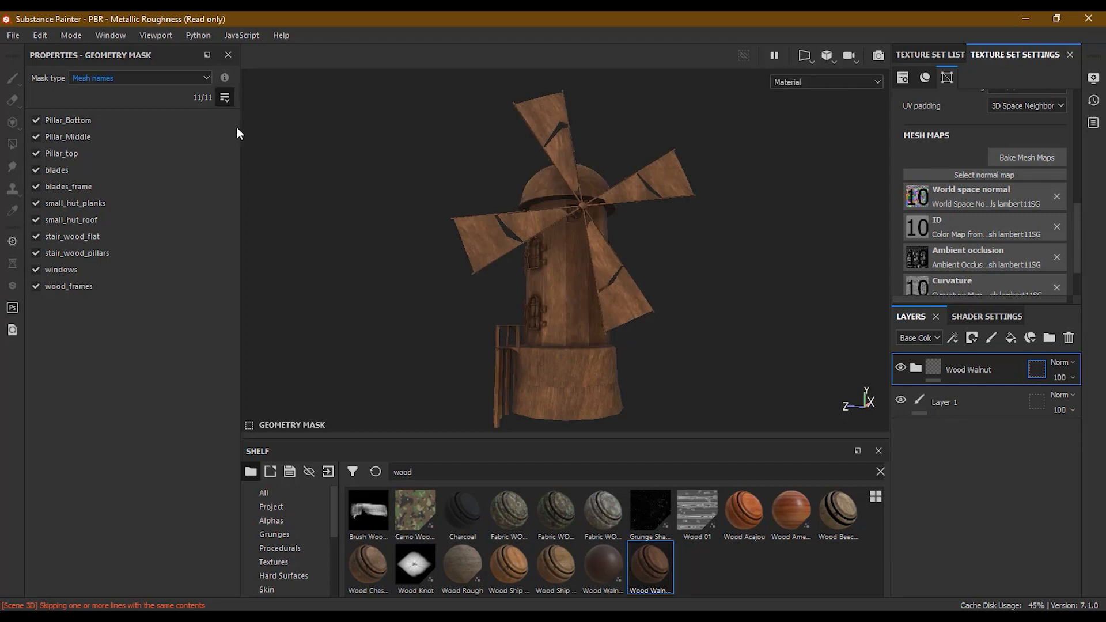
click(225, 98)
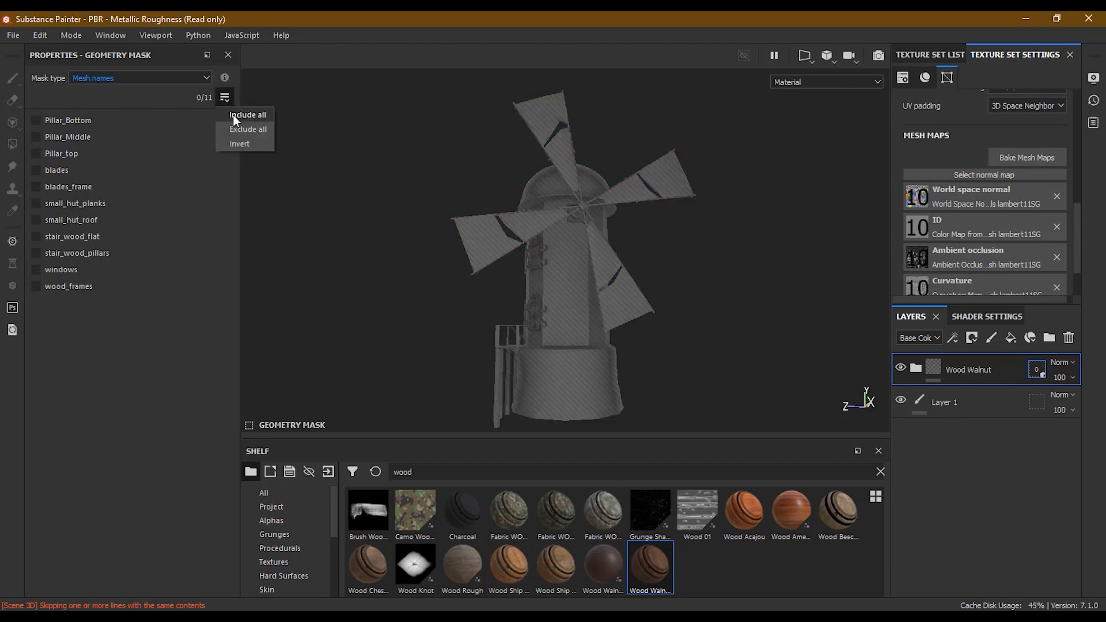
click(35, 121)
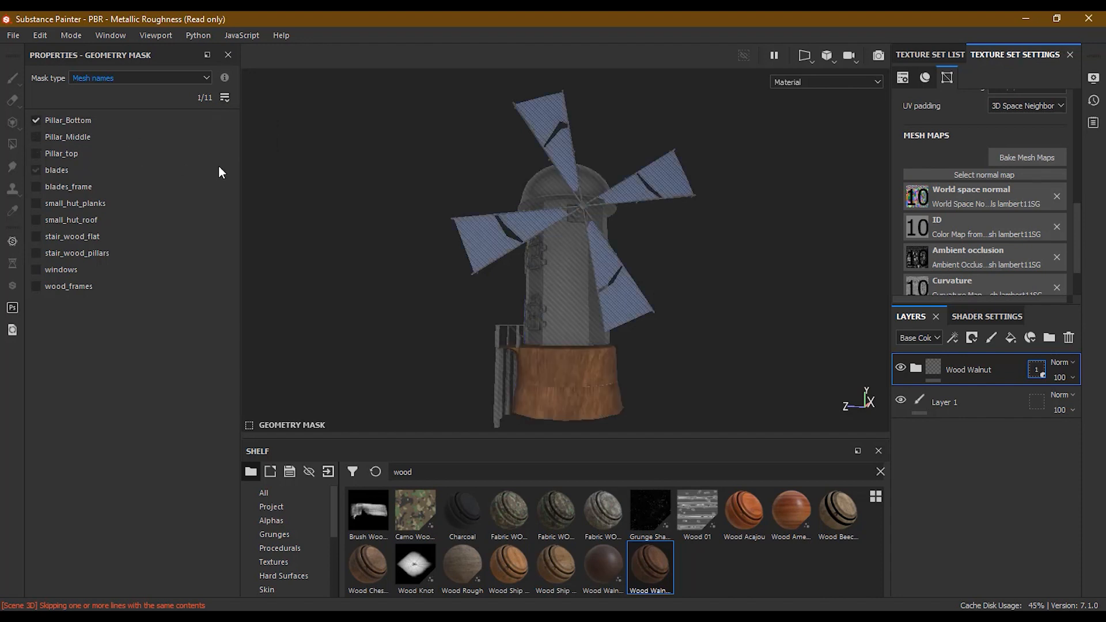
click(225, 98)
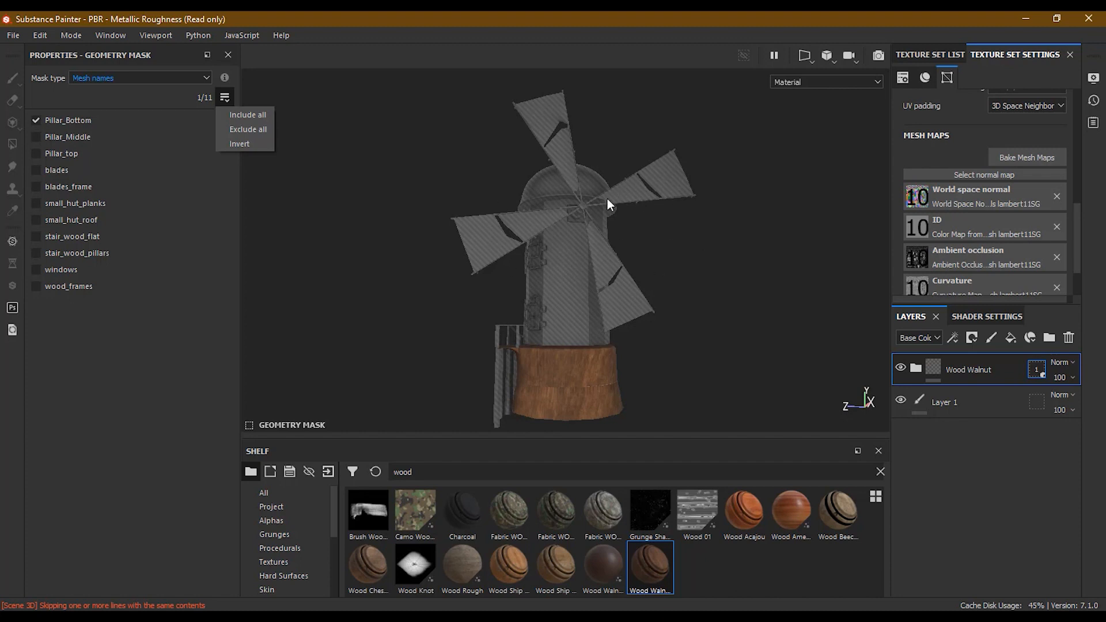
click(933, 369)
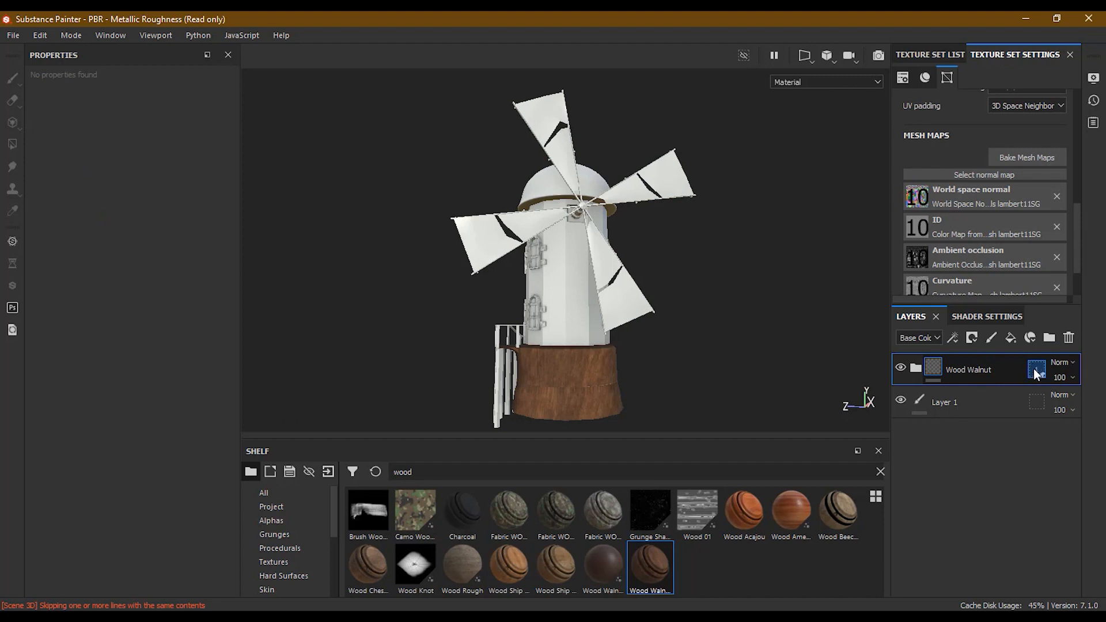
Apply the Wood Ship Hull Old material to the windmill and set its geometry mask type to Mesh names
alt+drag(669, 351, 580, 376)
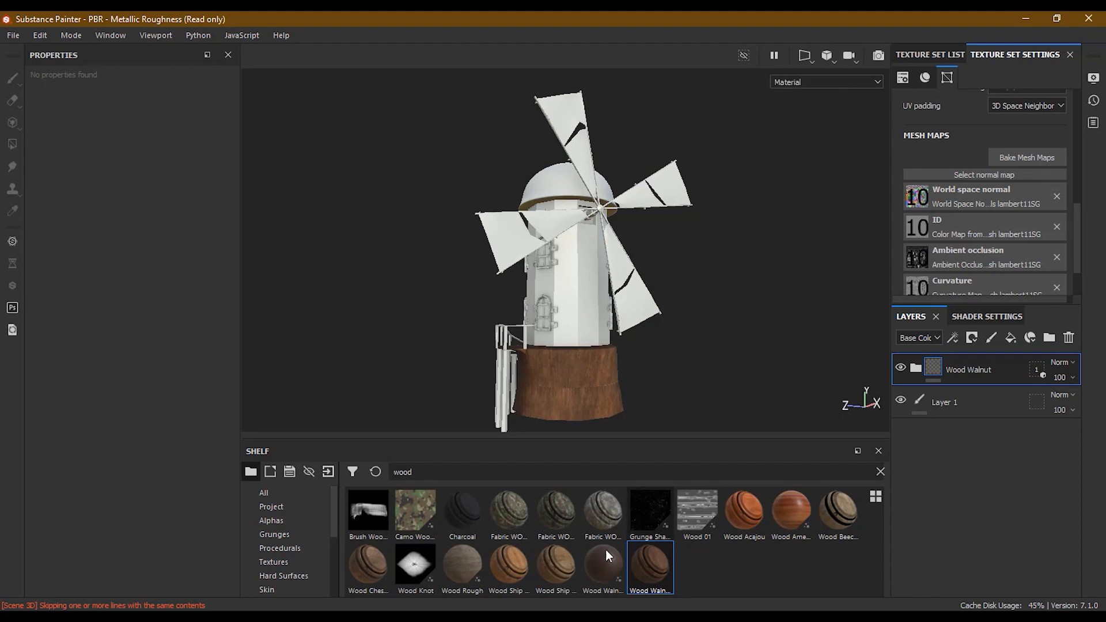
drag(560, 571, 579, 313)
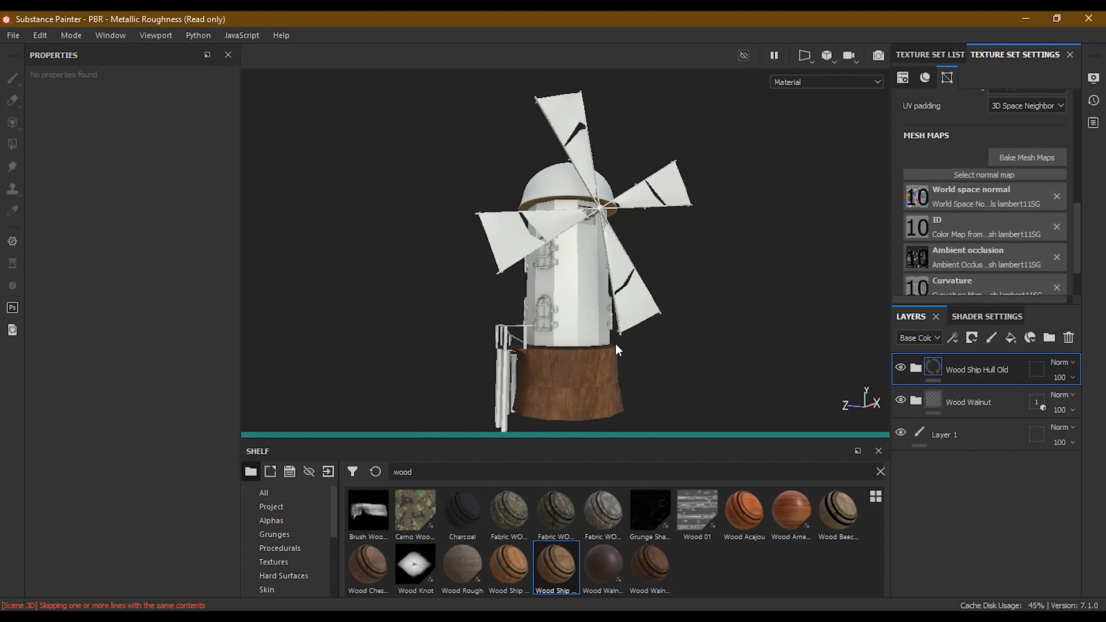
click(1042, 372)
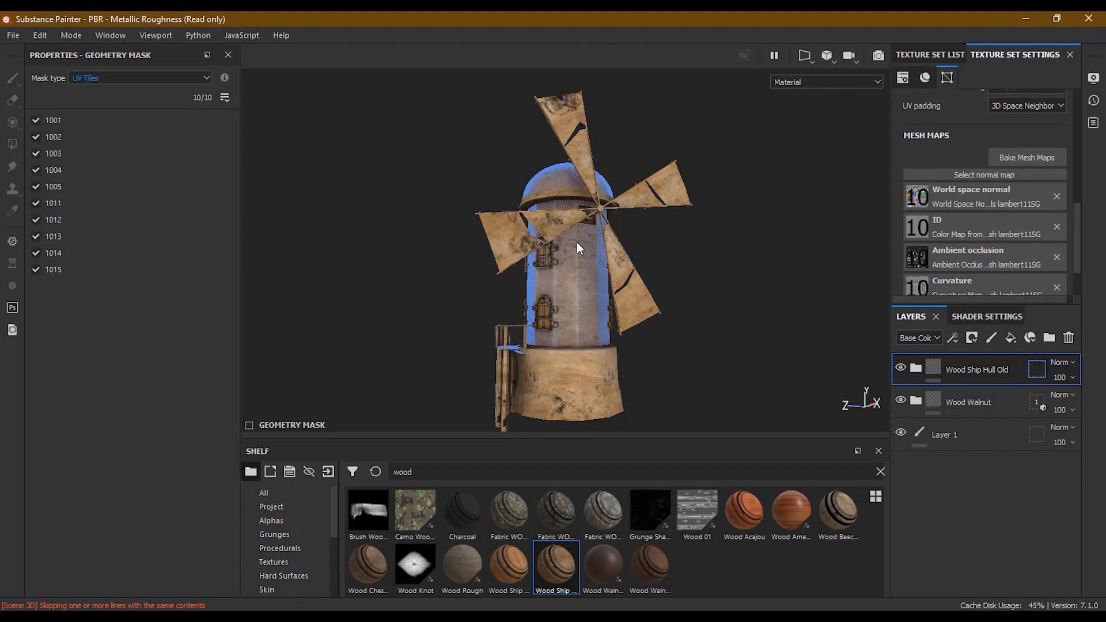
click(584, 282)
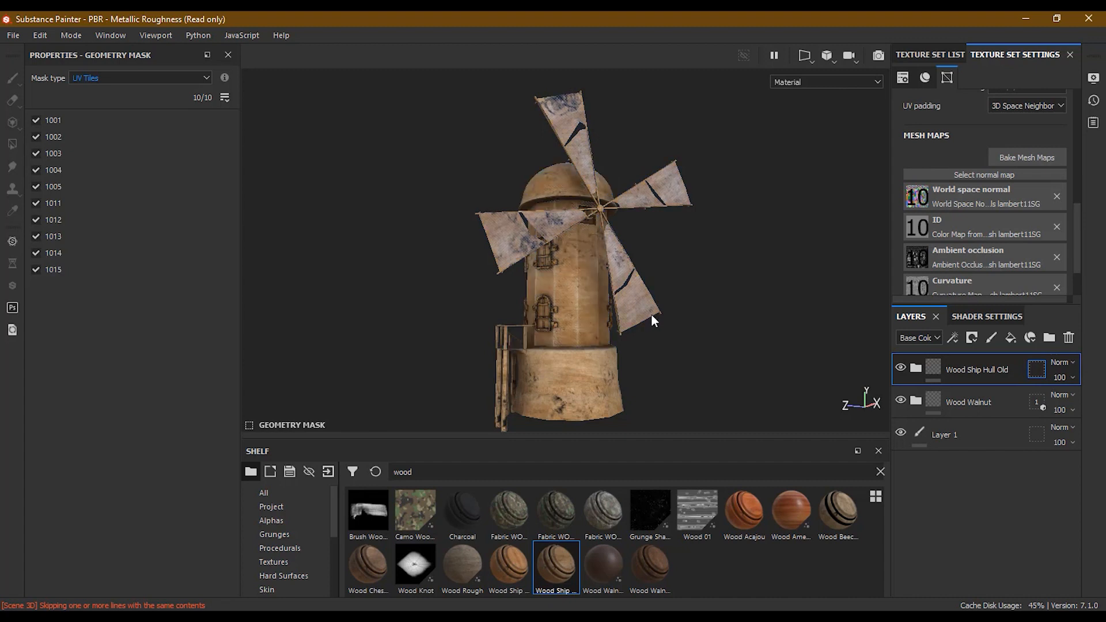
click(628, 311)
click(125, 75)
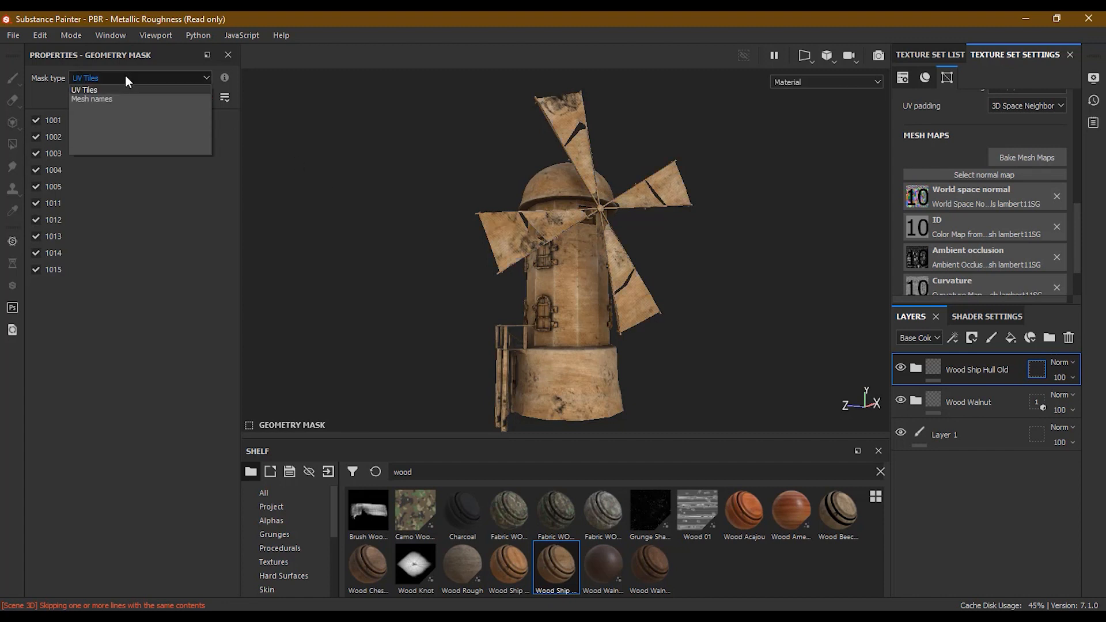
click(122, 98)
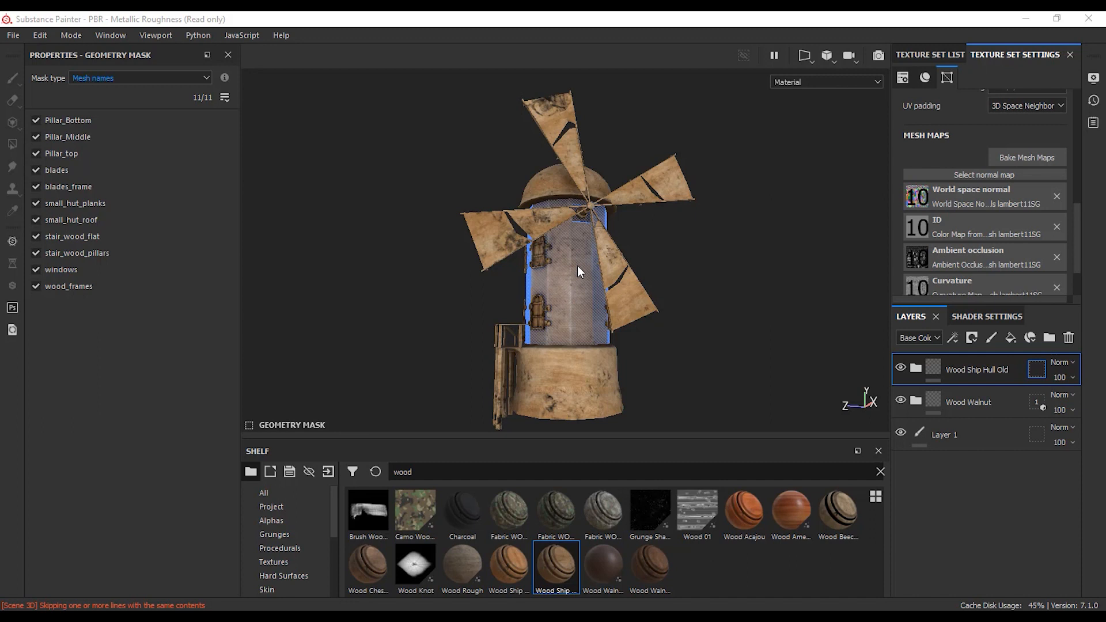
Try excluding Pillar_Bottom and Pillar_top from the Wood Ship Hull Old geometry mask, and undo both exclusions
click(579, 392)
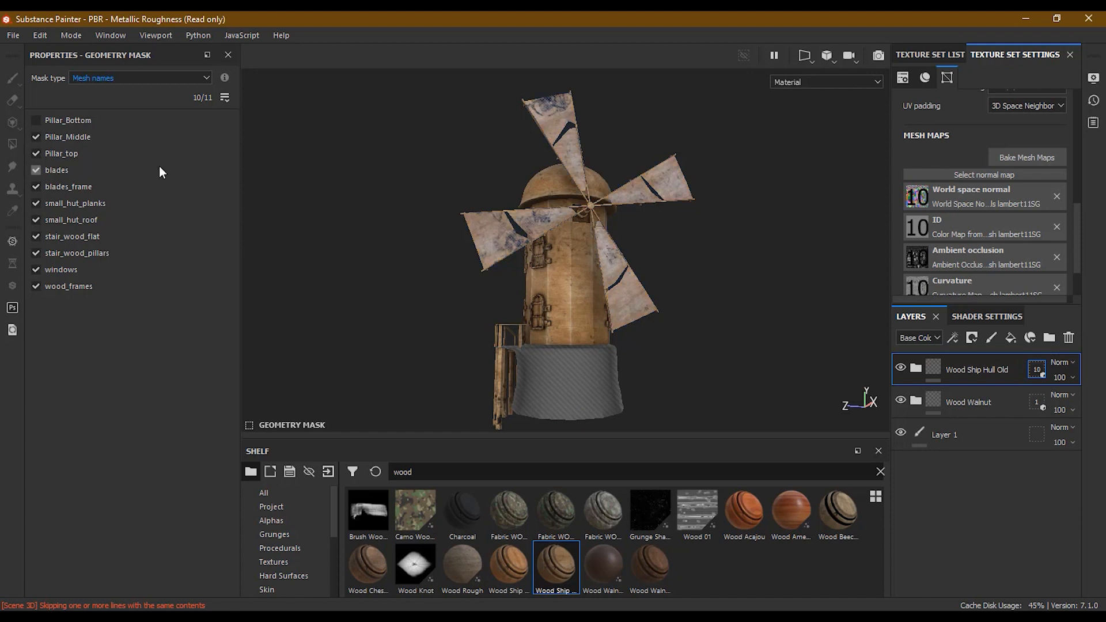
click(554, 186)
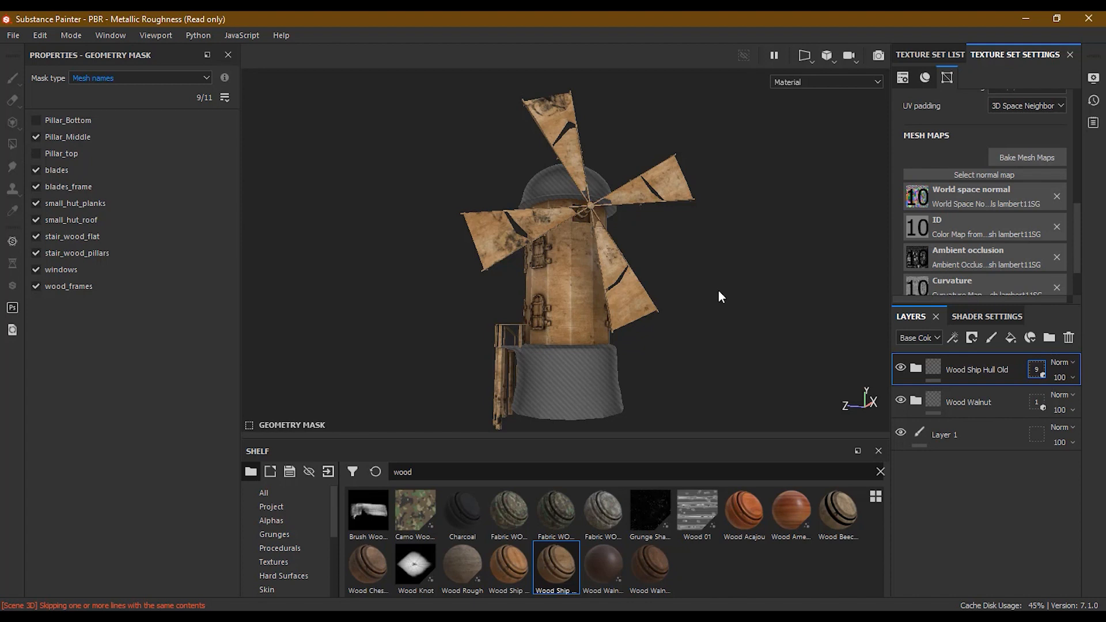
key(ctrl+z)
key(ctrl+z)
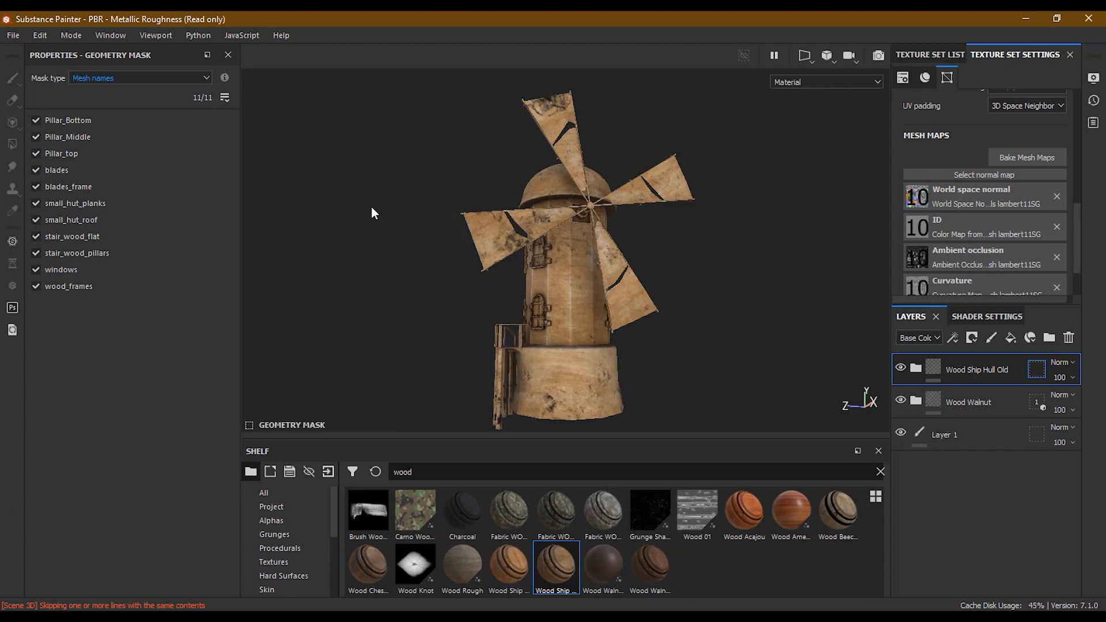
Try limiting the Wood Ship Hull Old mask to Pillar_Middle, Pillar_top and blades, and undo these mask changes
key(alt)
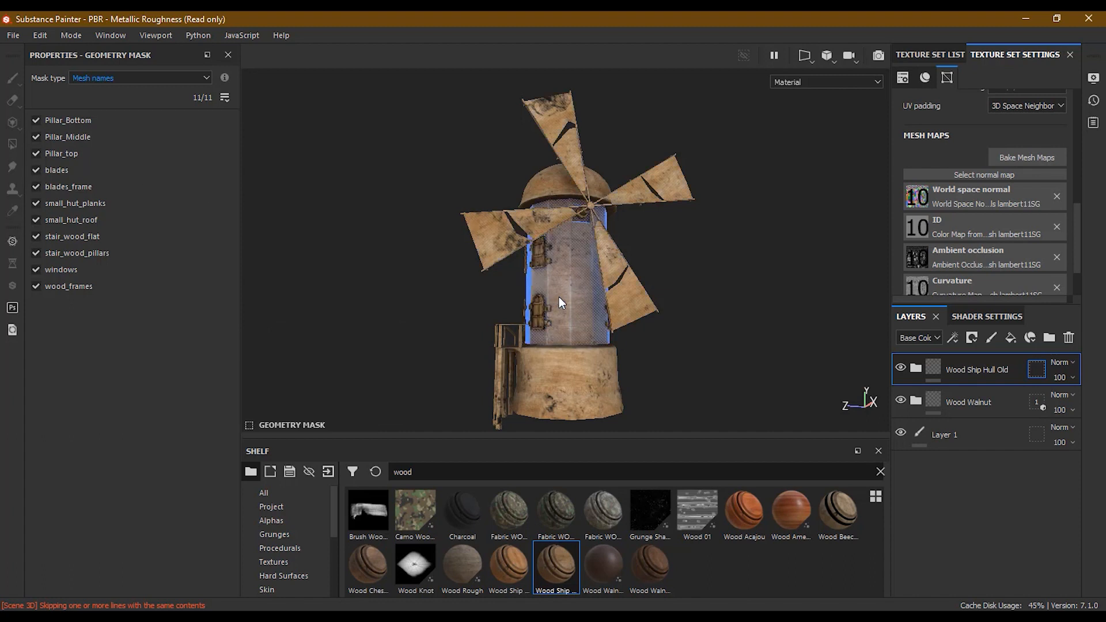
alt+click(72, 137)
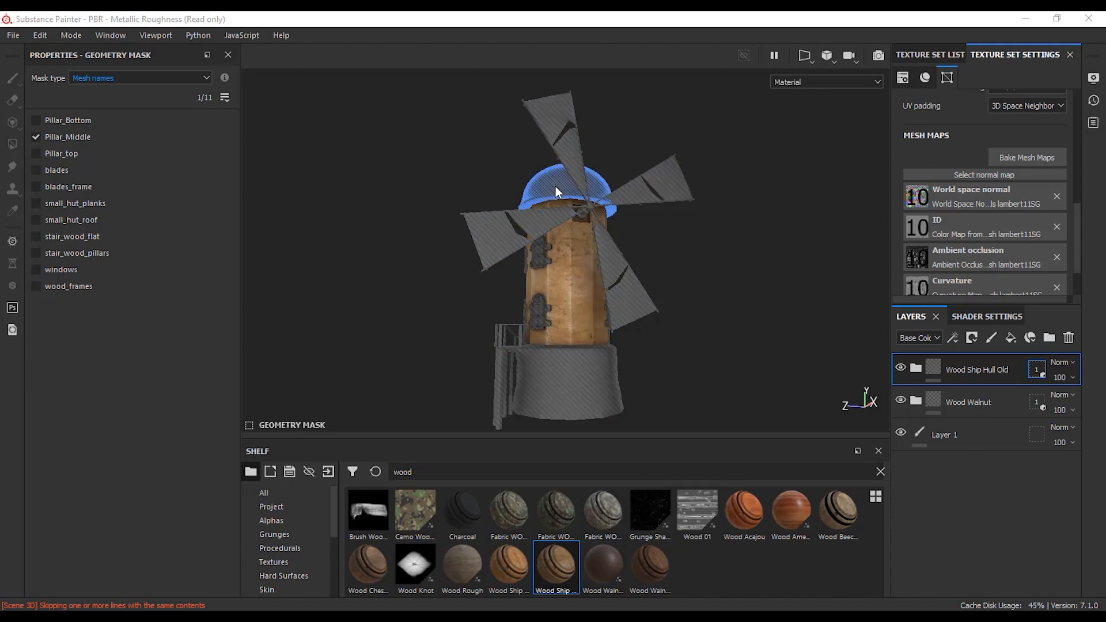
click(36, 154)
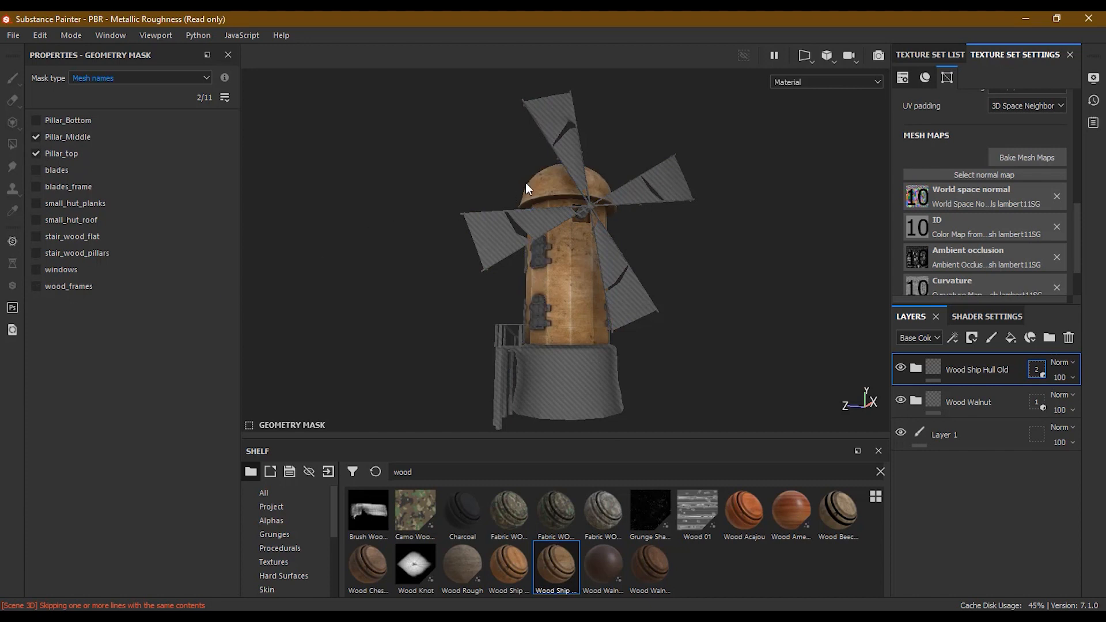
click(36, 153)
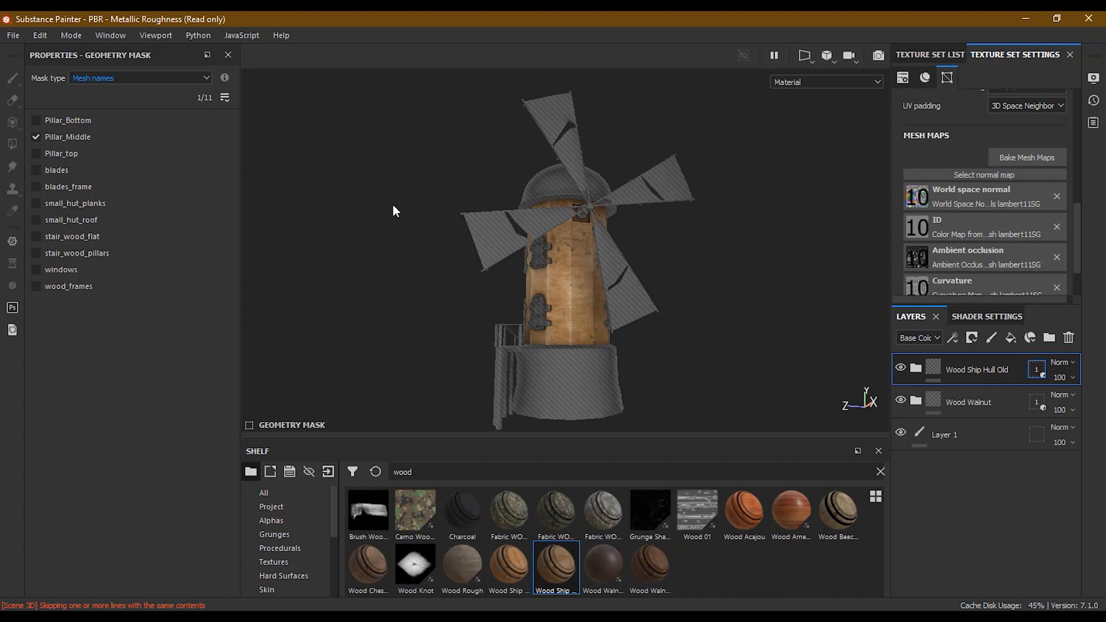
click(542, 184)
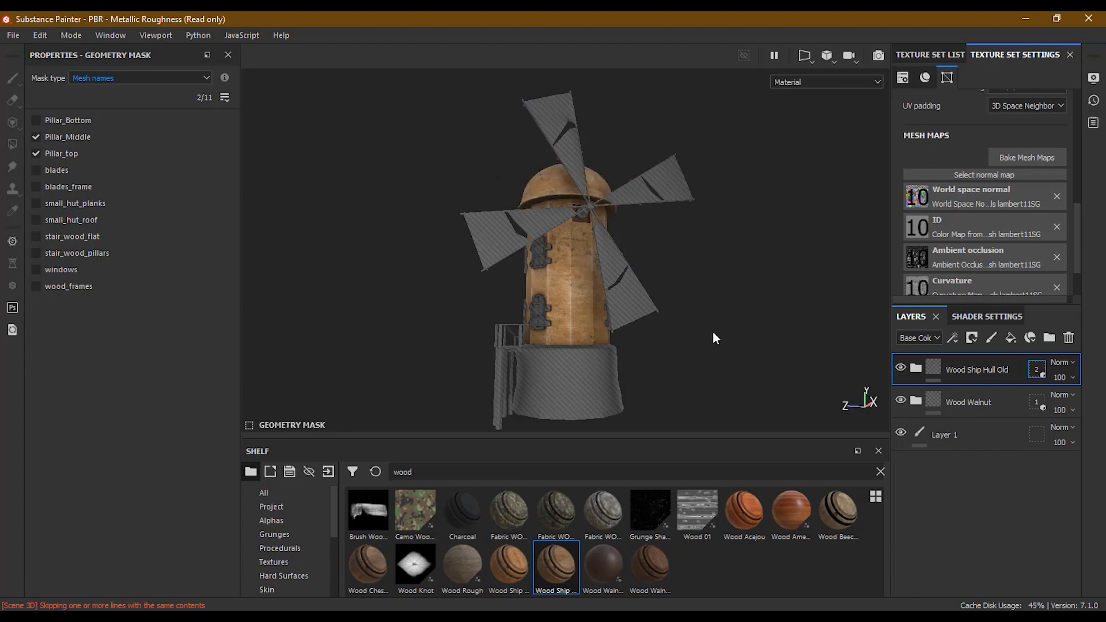
click(487, 237)
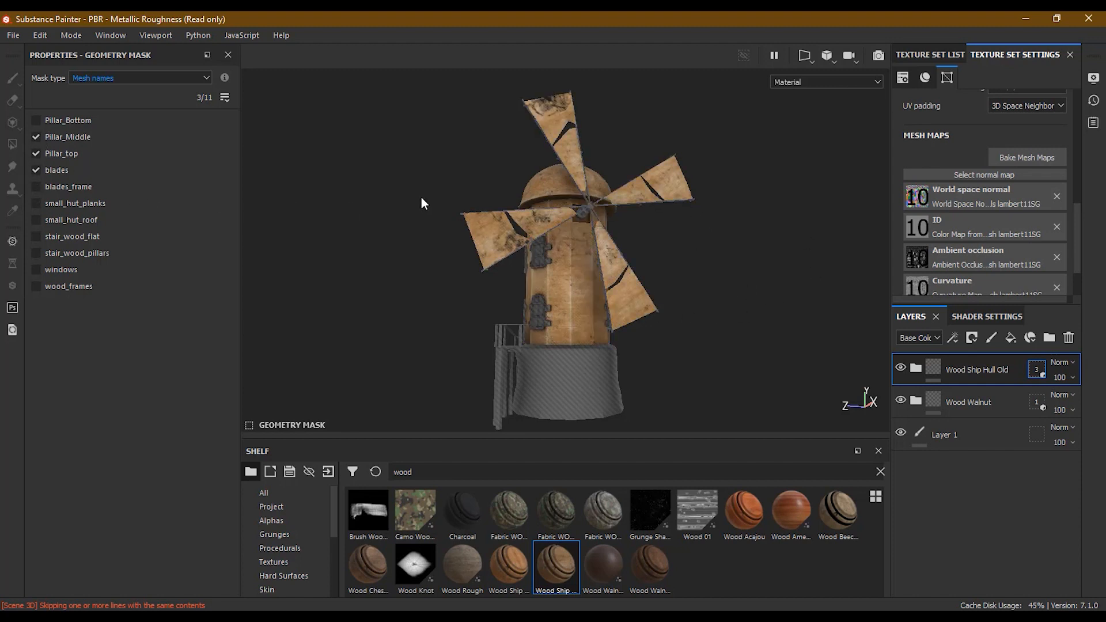
key(ctrl+z)
key(ctrl+z)
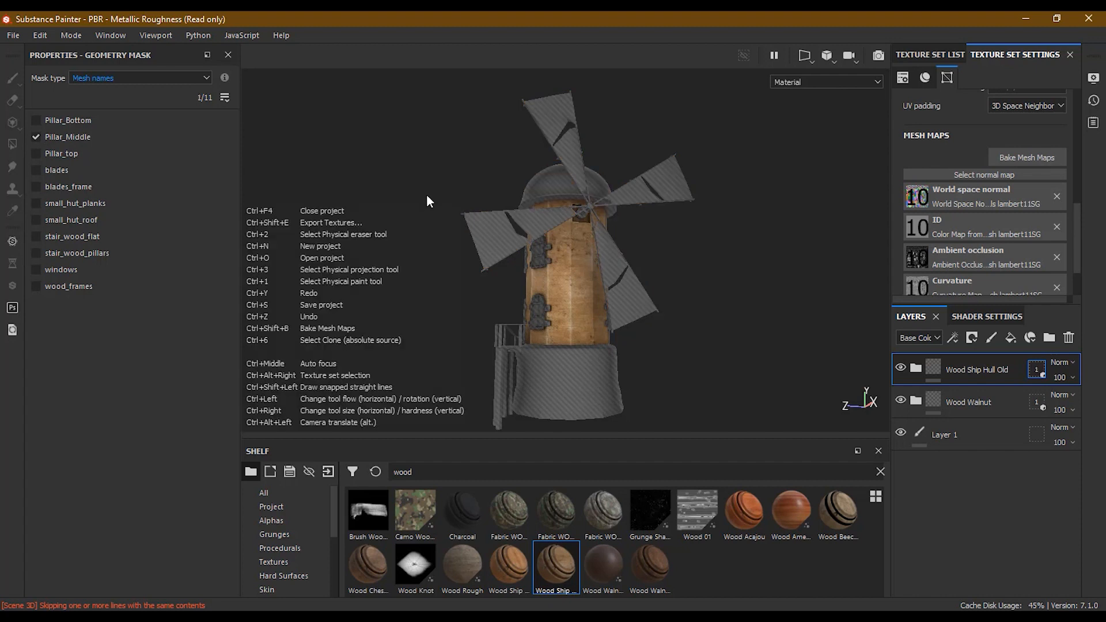
key(ctrl+z)
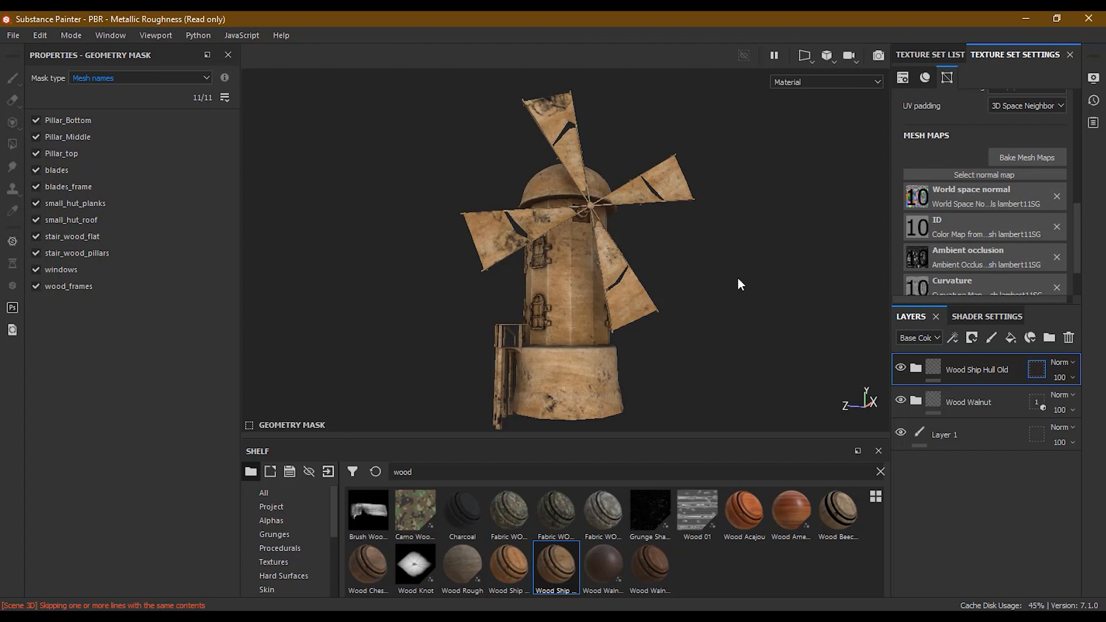
Exclude the windmill's body, base and blades from the Wood Ship Hull Old mask by area selection and include them again
key(ctrl)
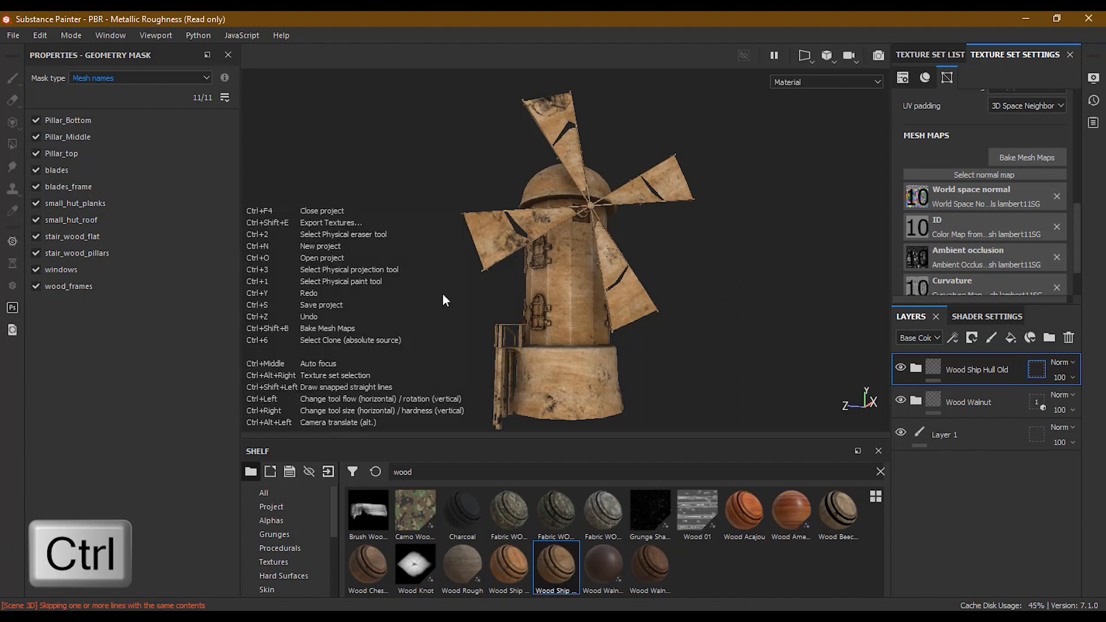
ctrl+drag(685, 321, 555, 397)
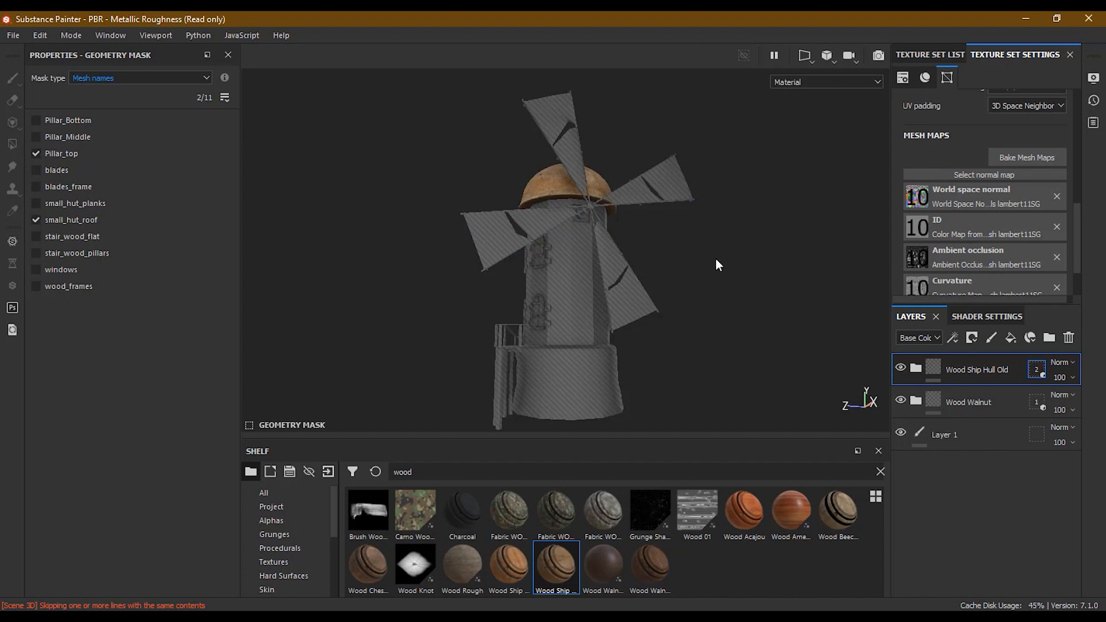
drag(711, 279, 544, 376)
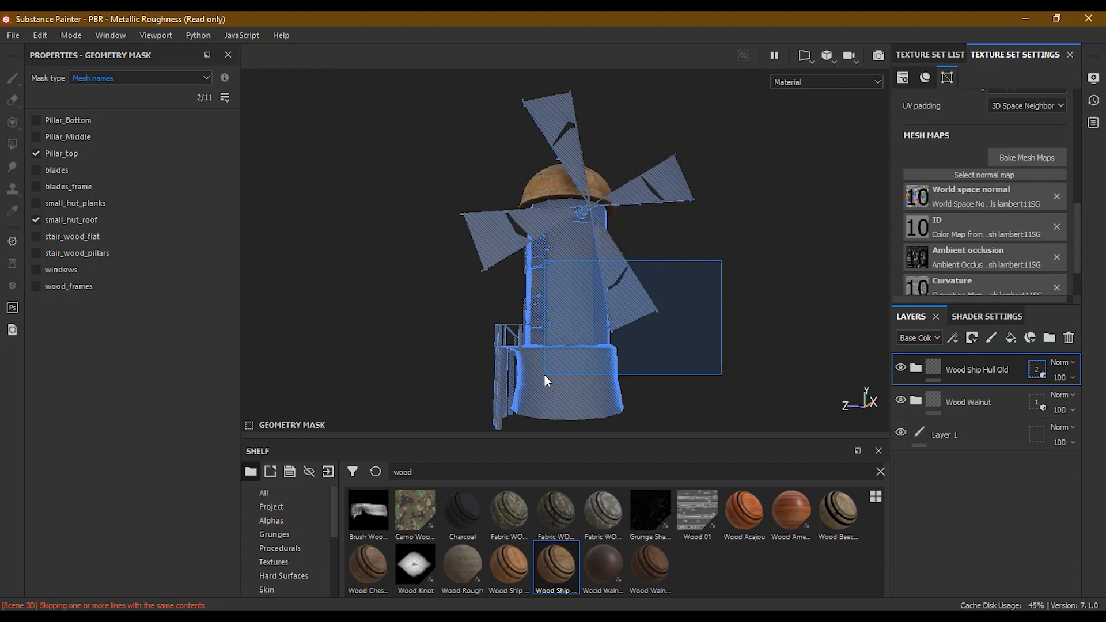
drag(544, 374, 471, 378)
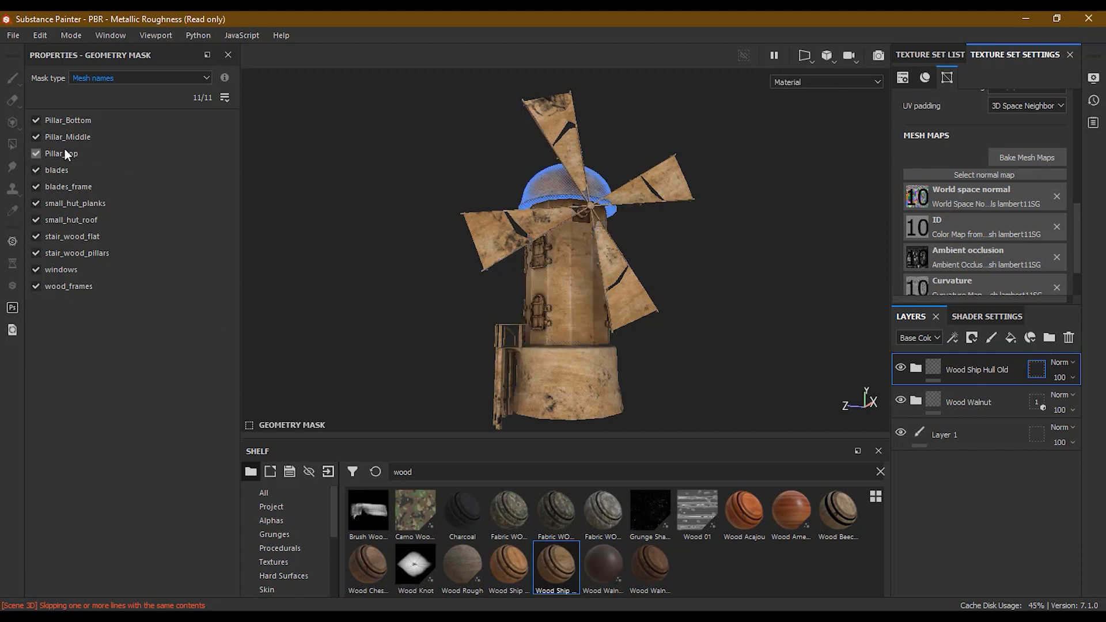
Restrict the Wood Ship Hull Old geometry mask to Pillar_Middle and Pillar_top, and expand the material's layer folder
ctrl+click(35, 137)
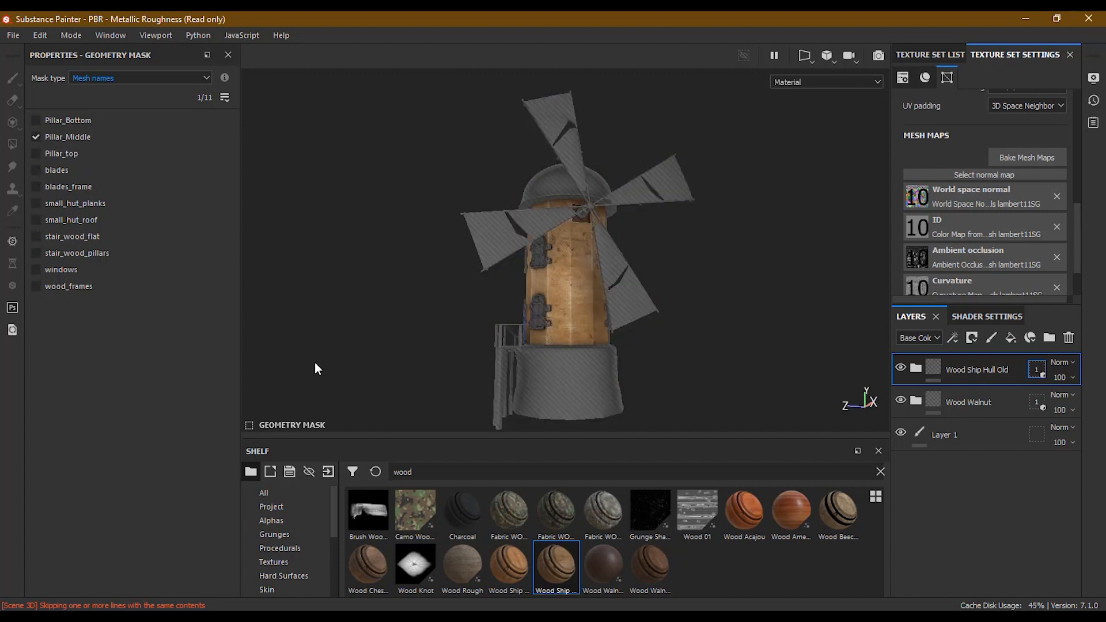
click(542, 187)
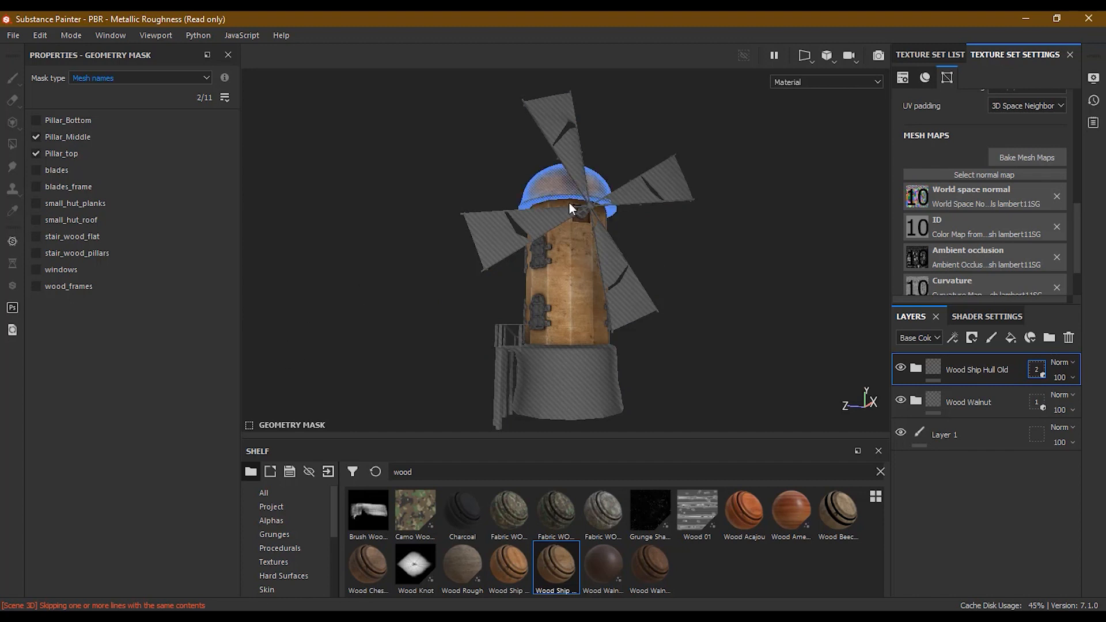
click(916, 368)
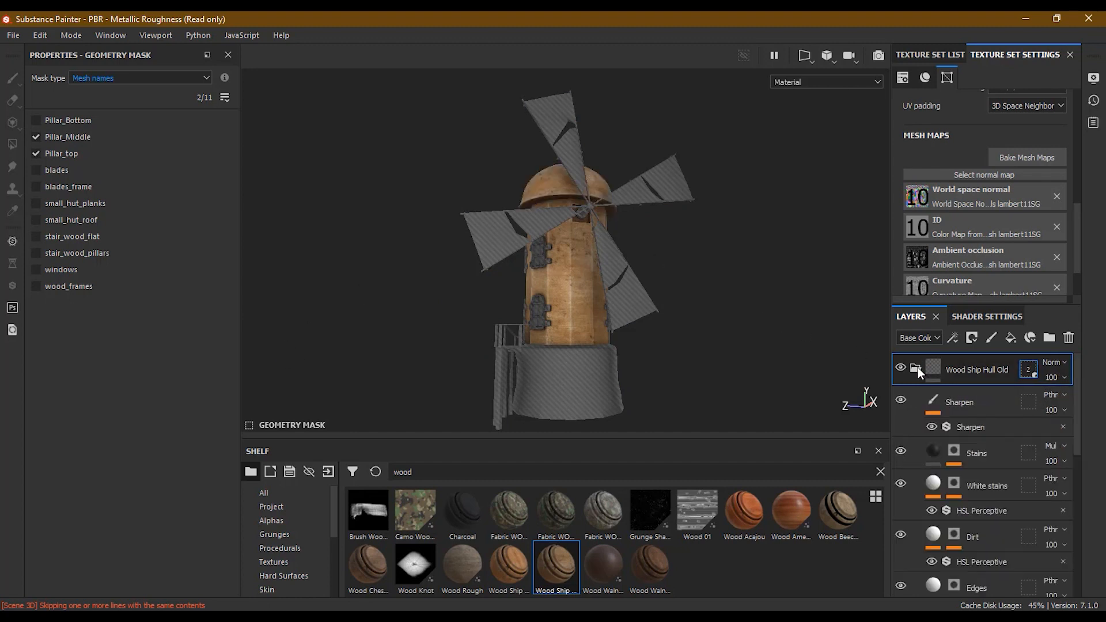
Collapse the Wood Ship Hull Old layer folder and leave its geometry mask to view the windmill's materials
click(918, 367)
click(929, 368)
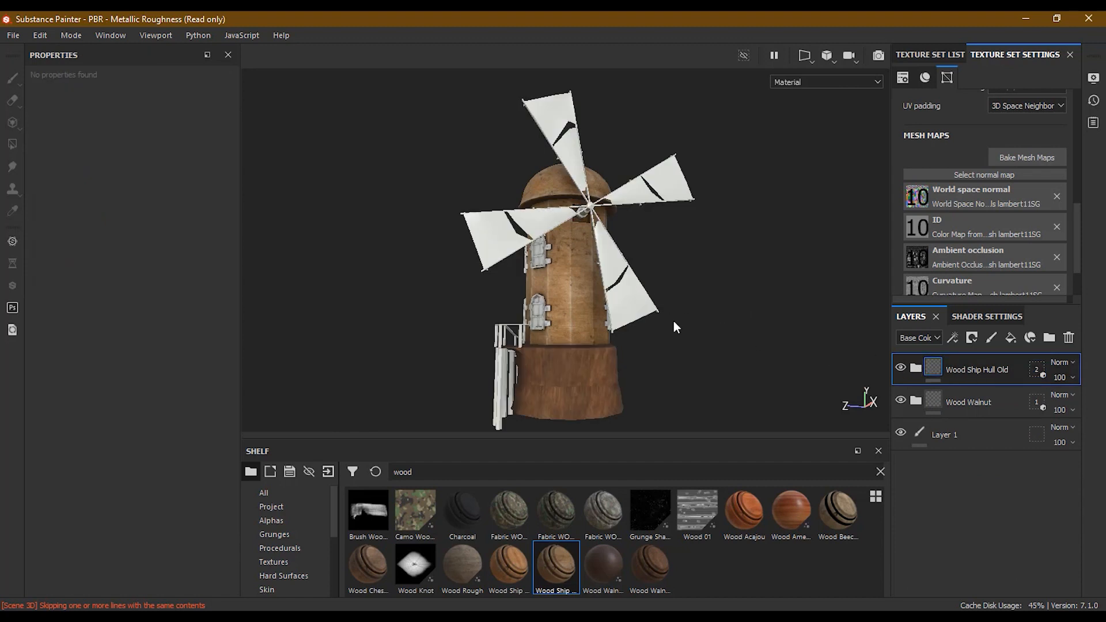
alt+drag(696, 365, 500, 363)
alt+right_drag(500, 361, 754, 333)
mouse_move(754, 339)
alt+mouse_down()
mouse_move(647, 315)
mouse_move(689, 313)
alt+mouse_up()
alt+right_drag(723, 350, 680, 355)
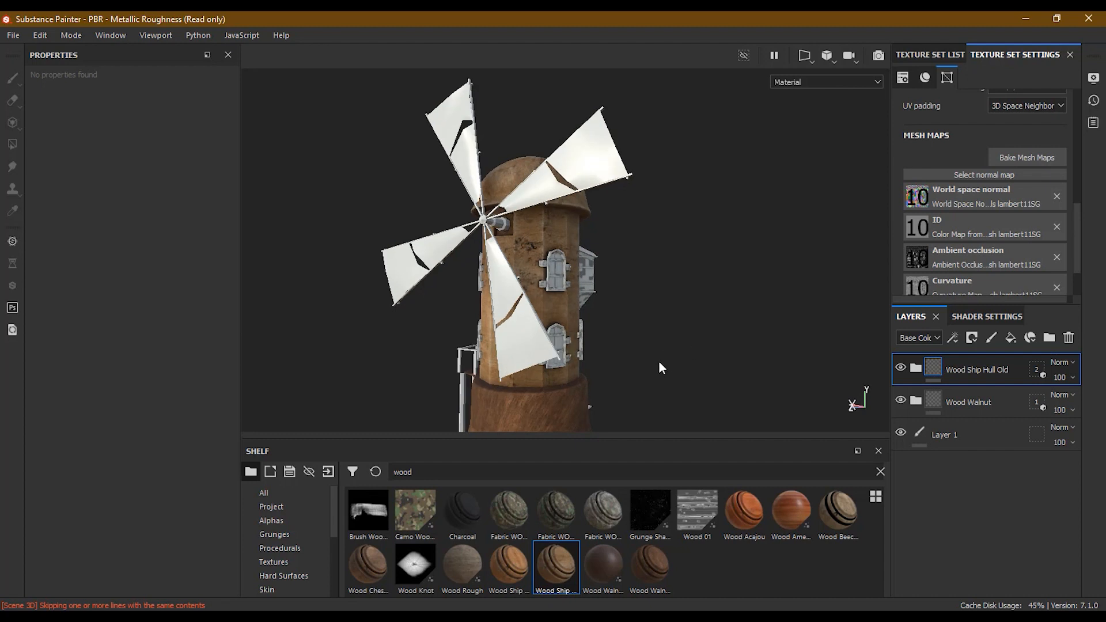
alt+middle_drag(638, 350, 693, 320)
alt+right_drag(693, 320, 629, 340)
alt+drag(630, 341, 704, 360)
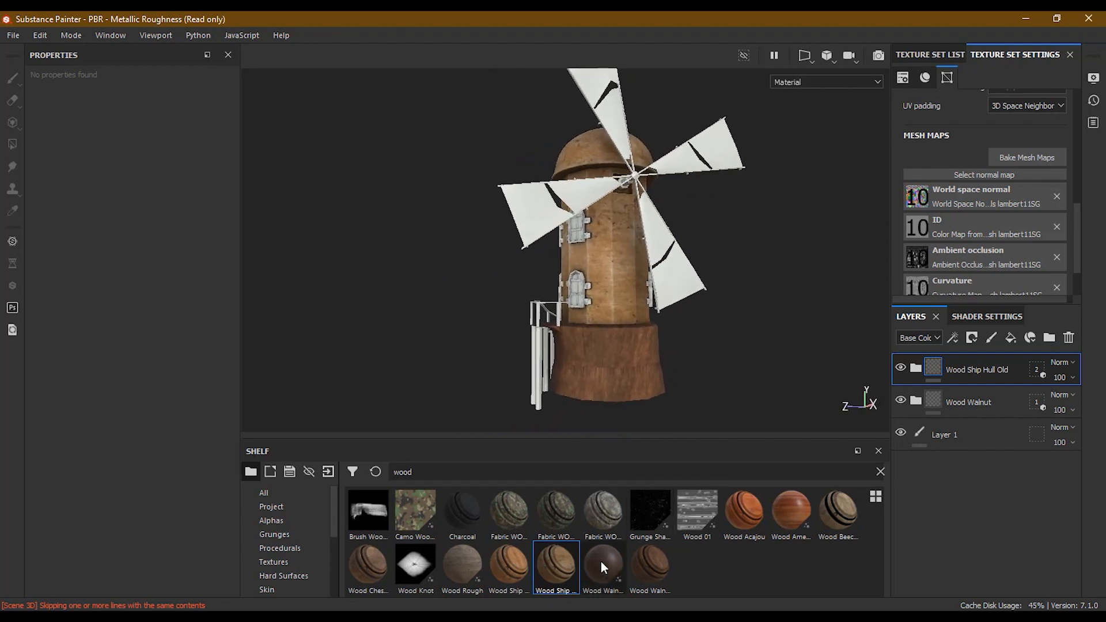
Add Wood Walnut as a new top fill layer and limit its geometry mask by mesh names to stair_wood_pillars
drag(601, 561, 534, 367)
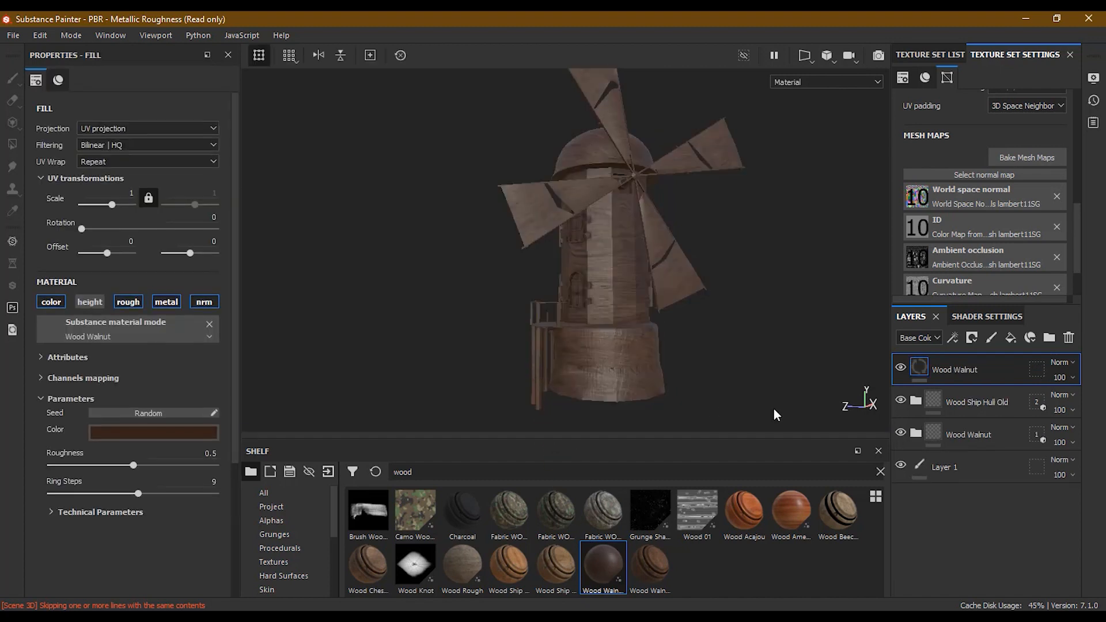
click(1037, 369)
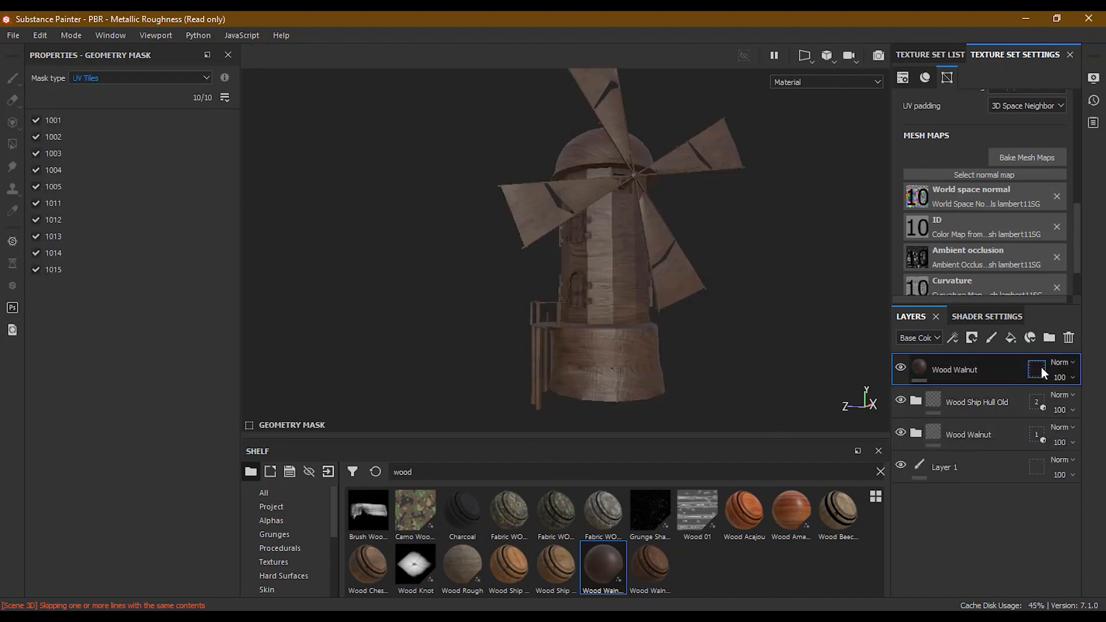
click(123, 77)
click(127, 100)
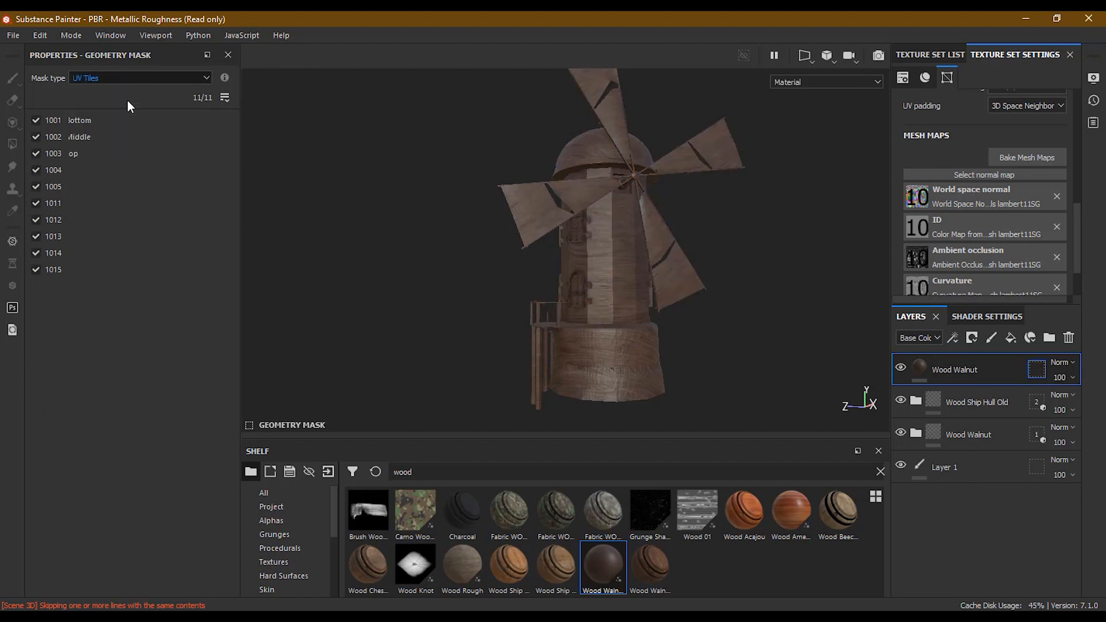
click(541, 348)
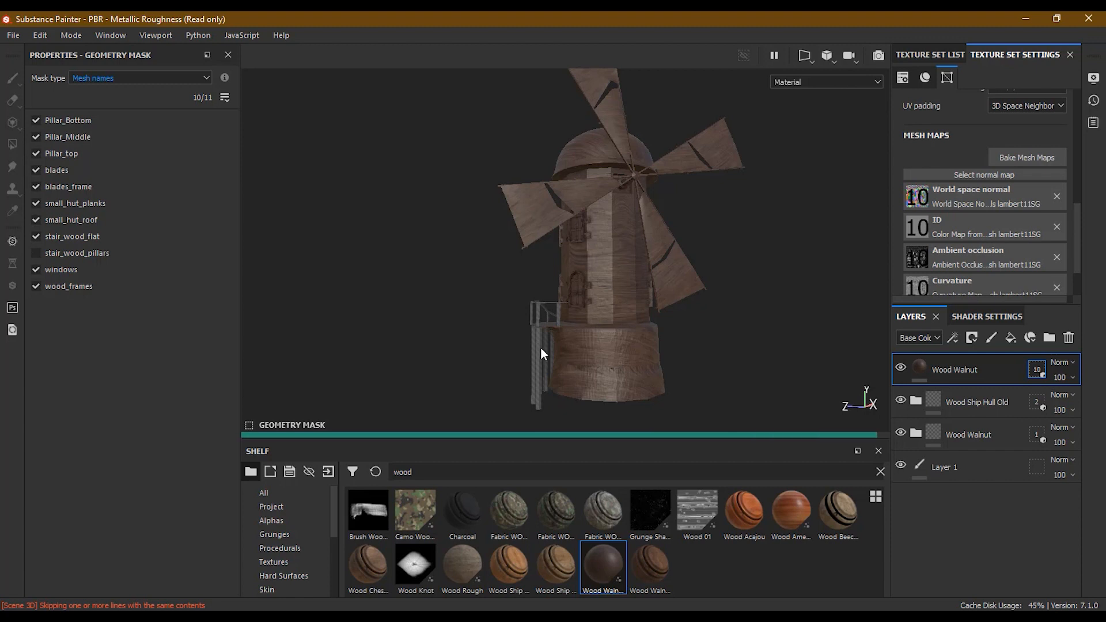
click(36, 254)
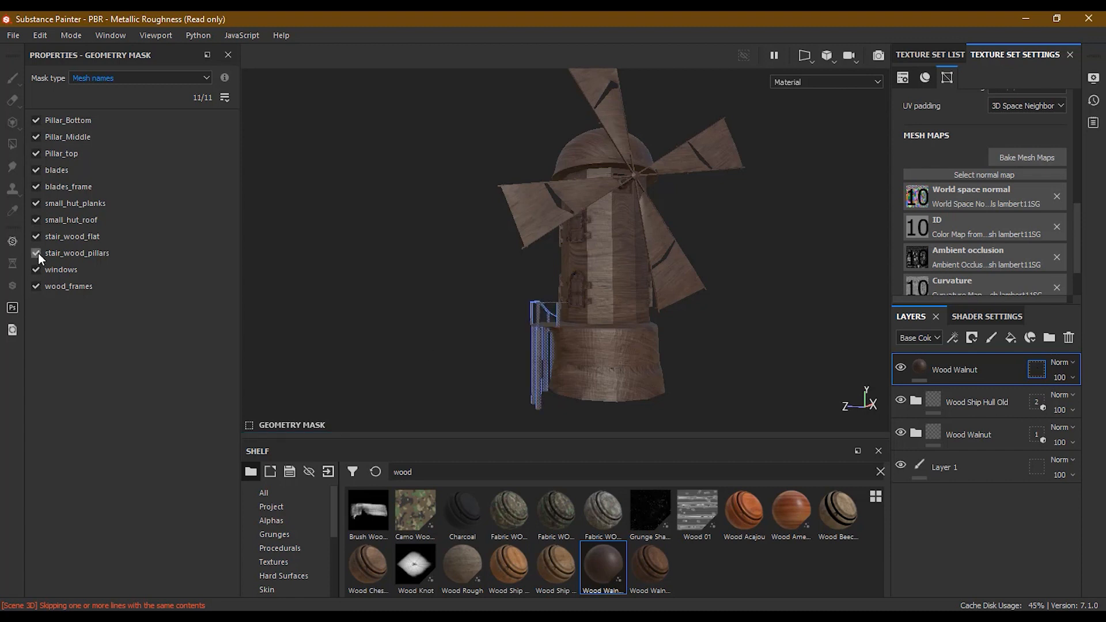
alt+click(37, 254)
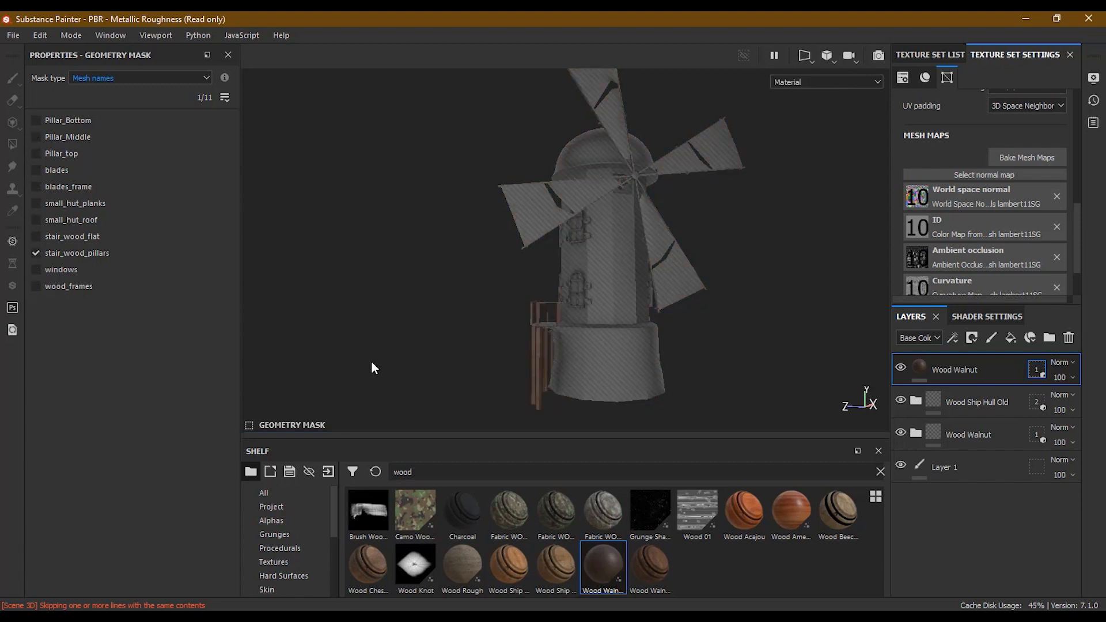
Add the stair_wood_flat and wood_frames meshes to the top Wood Walnut layer's geometry mask
alt+drag(436, 343, 650, 369)
alt+middle_drag(649, 369, 671, 266)
alt+drag(672, 266, 701, 337)
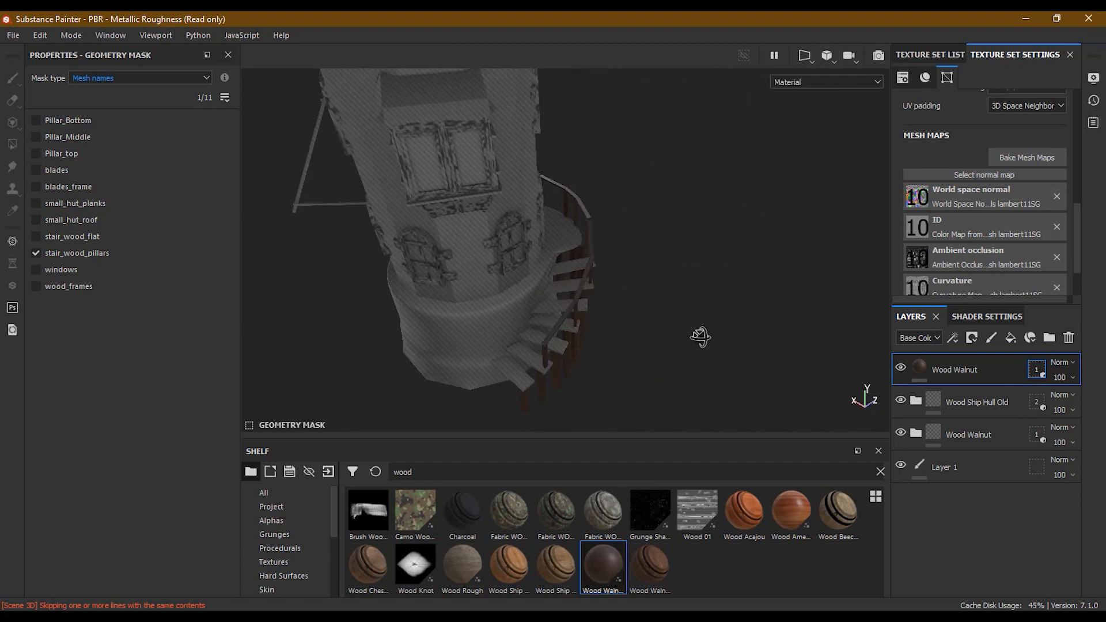
click(517, 369)
alt+drag(735, 325, 267, 279)
alt+right_drag(497, 286, 631, 303)
alt+middle_drag(631, 303, 559, 313)
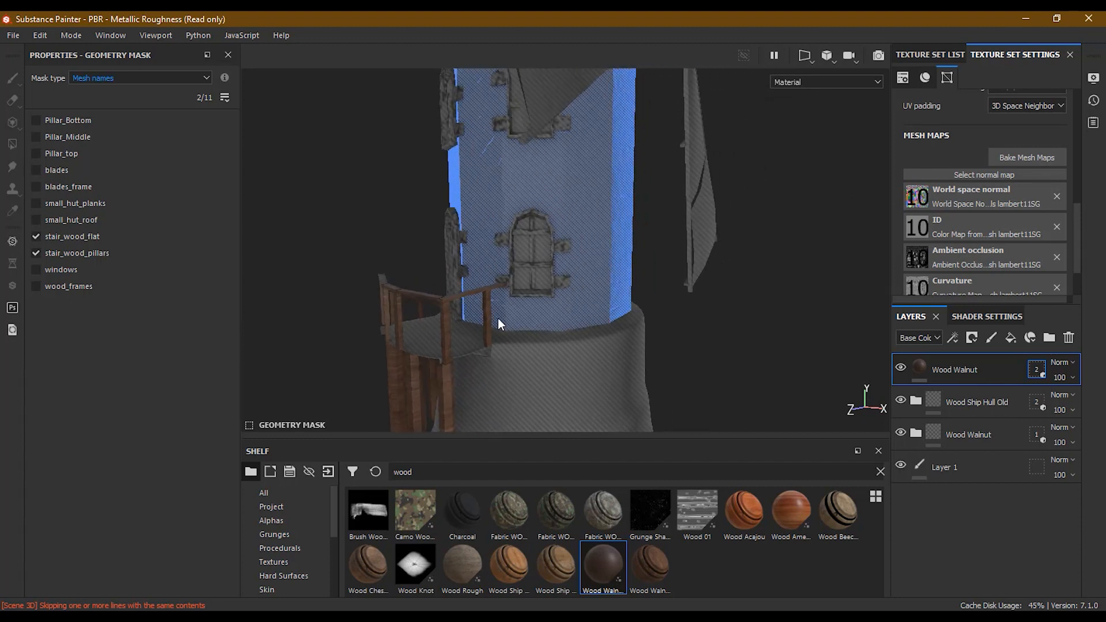
click(561, 288)
Include blades_frame in the top Wood Walnut layer's geometry mask and return to the layer's fill properties
alt+right_drag(569, 291, 423, 331)
alt+middle_drag(530, 266, 542, 316)
alt+drag(541, 316, 465, 353)
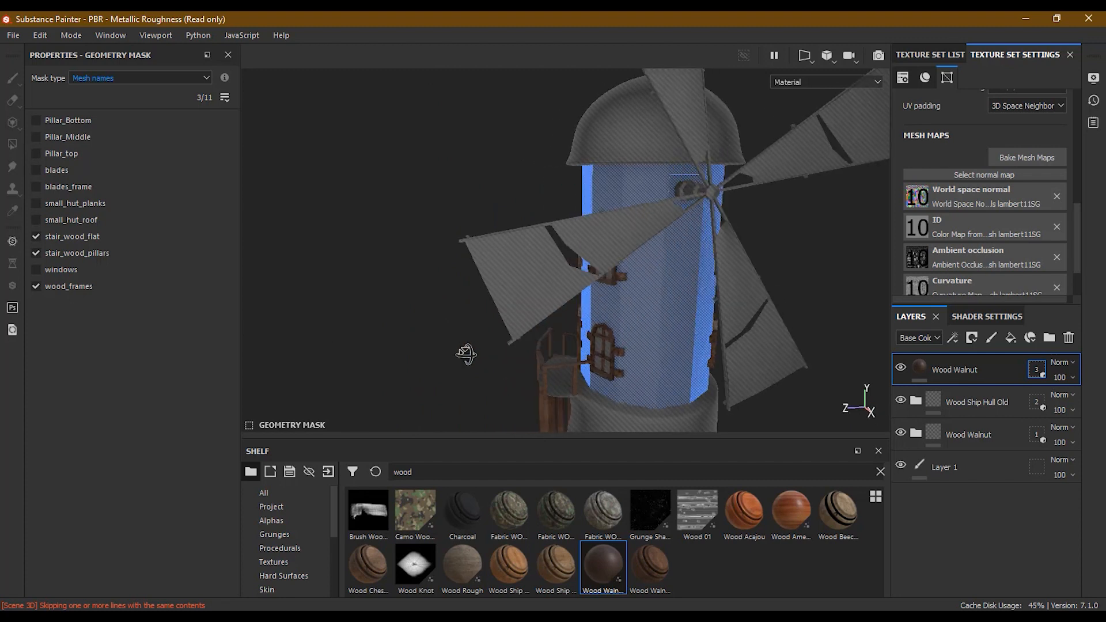
alt+drag(674, 320, 571, 206)
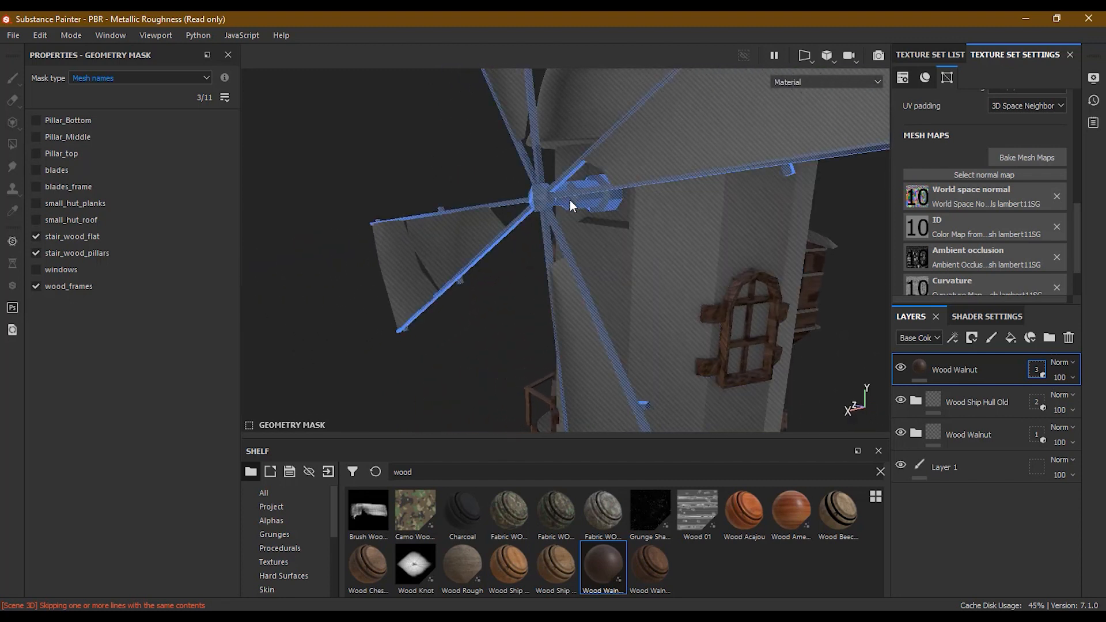
click(569, 200)
mouse_move(479, 303)
alt+mouse_down()
mouse_move(301, 324)
mouse_move(474, 315)
alt+mouse_up()
click(923, 372)
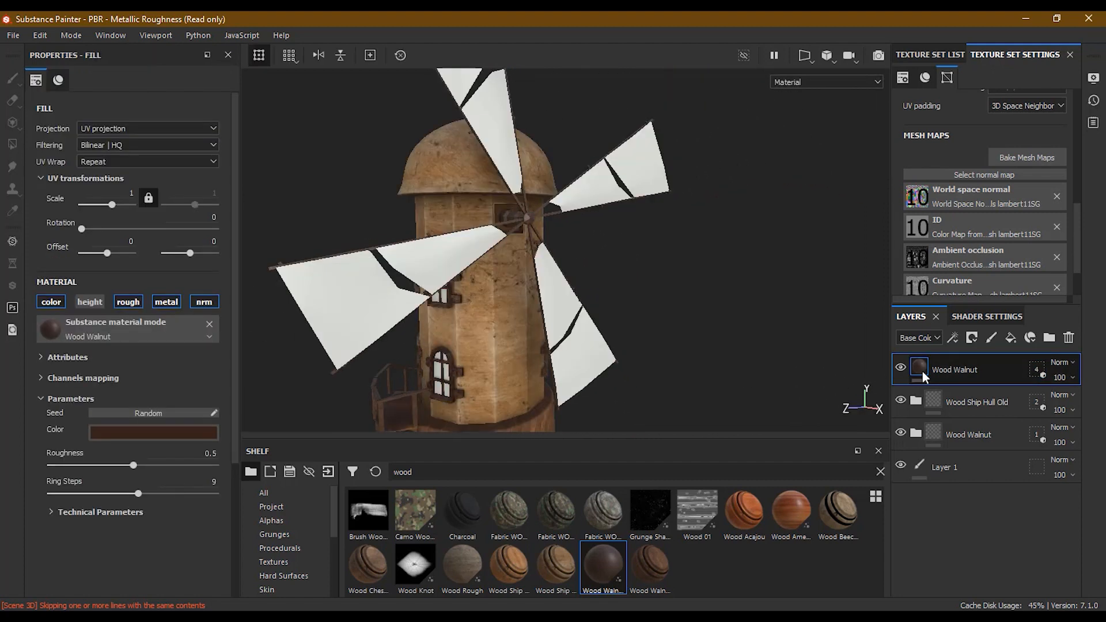
Apply the Wood Acajou material to the windmill as a new layer above Wood Walnut
alt+drag(654, 333, 33, 328)
alt+middle_drag(581, 324, 493, 291)
alt+right_drag(493, 291, 594, 302)
alt+drag(593, 302, 640, 294)
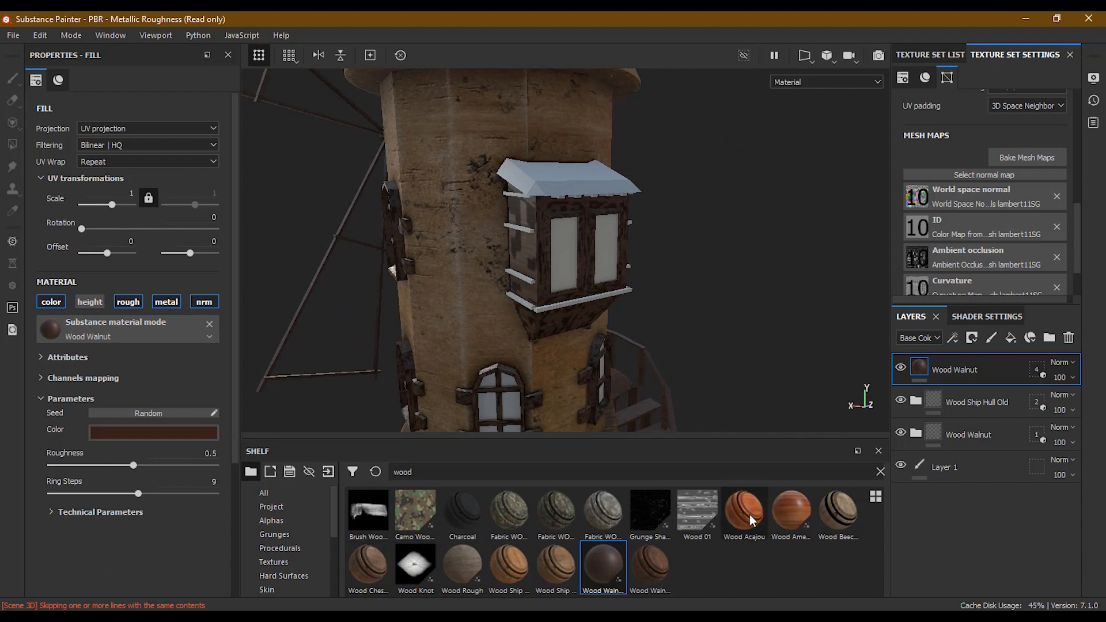
drag(751, 518, 565, 180)
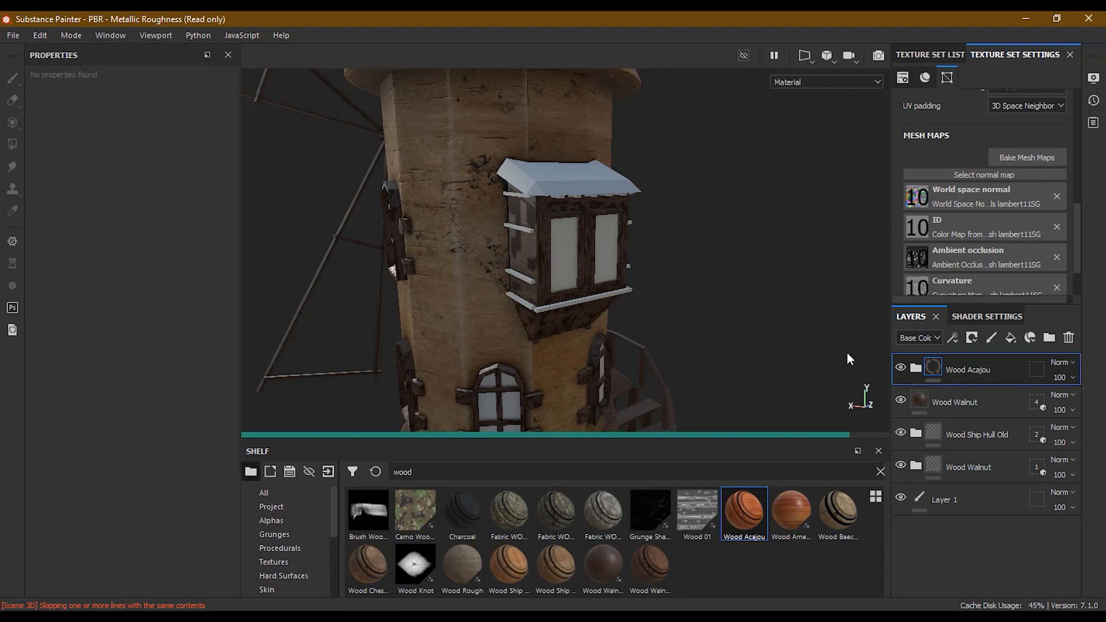
Limit the Wood Acajou geometry mask by mesh names to small_hut_planks and small_hut_roof, and leave mask editing
click(1037, 369)
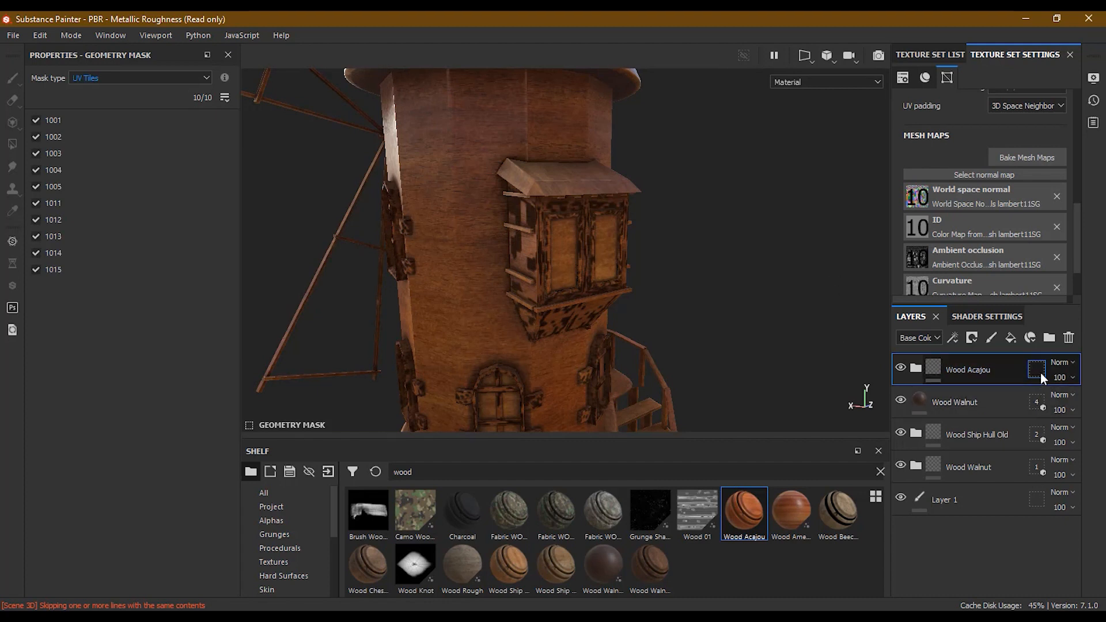
click(140, 78)
click(126, 98)
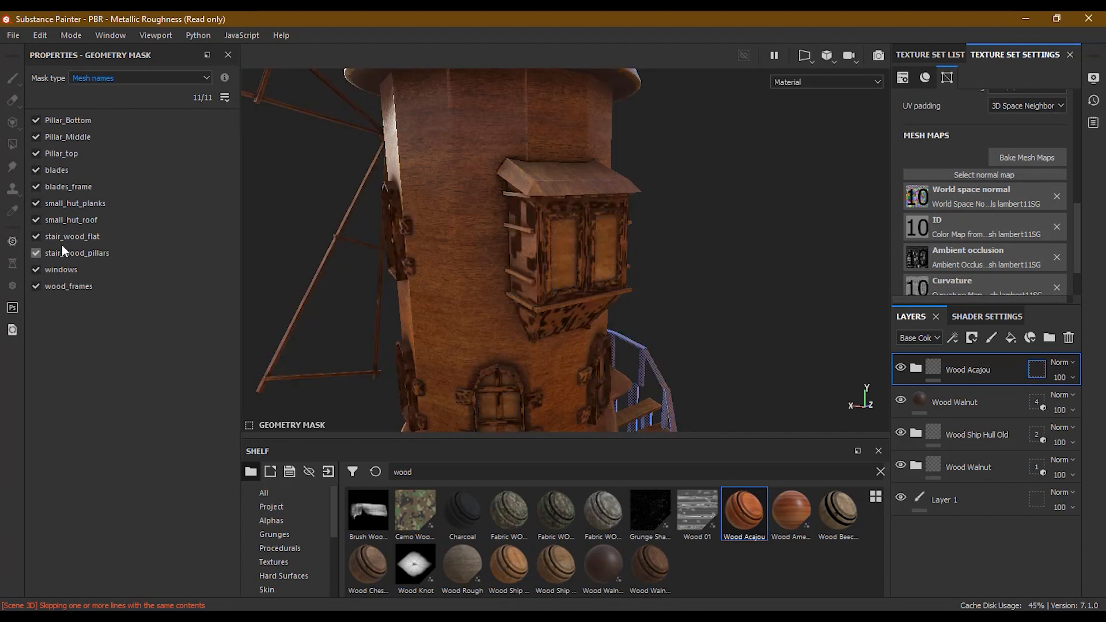
ctrl+click(51, 204)
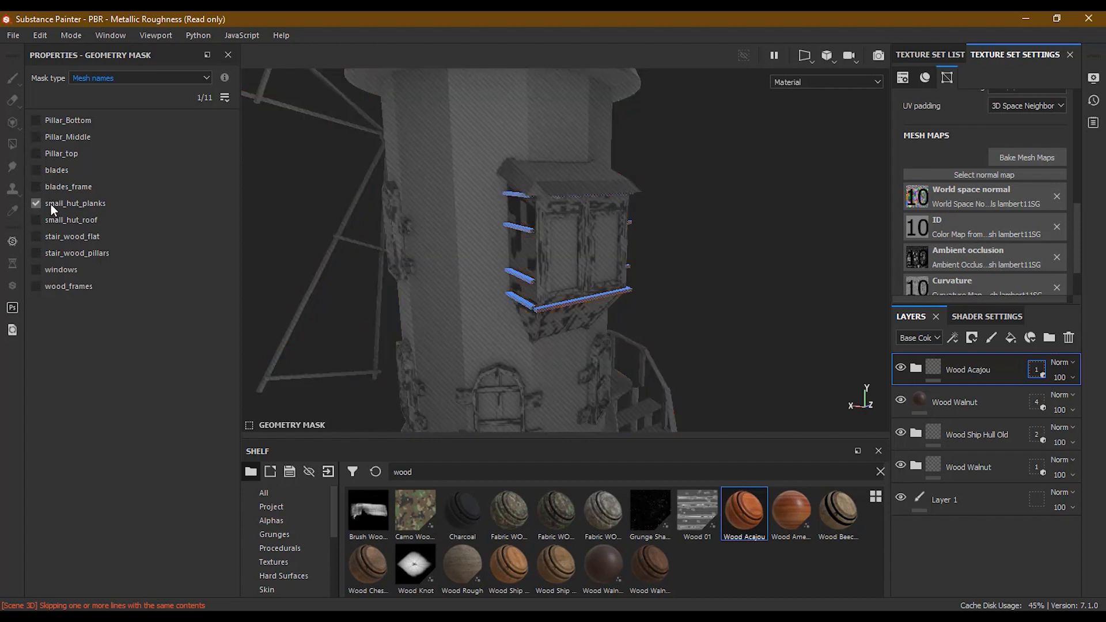
click(541, 184)
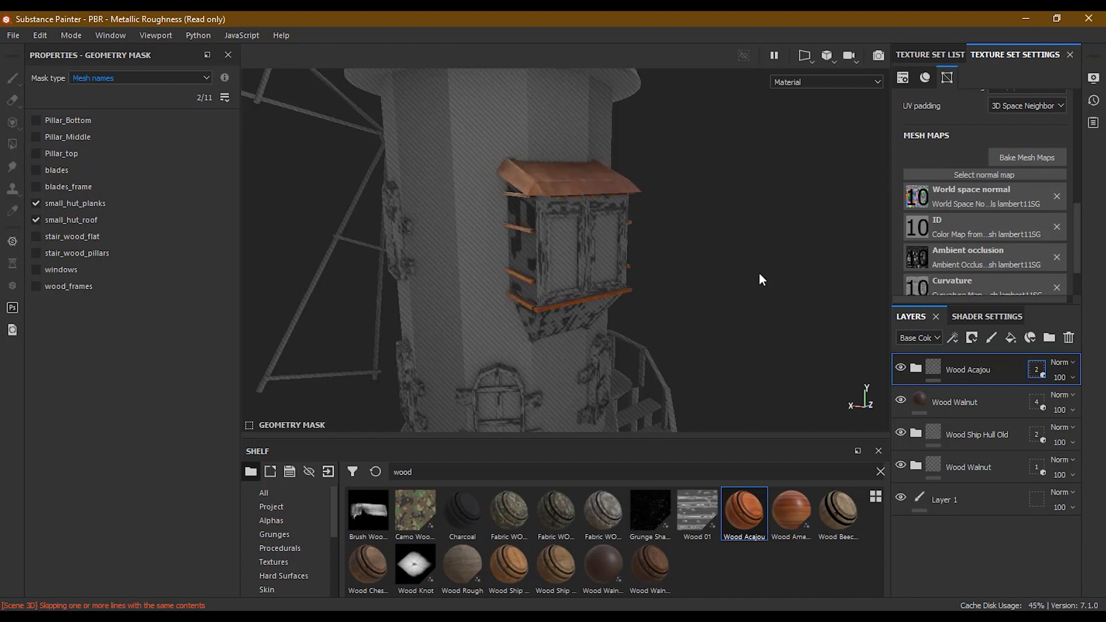
click(933, 369)
Search the shelf for "glass" resources
alt+drag(732, 335, 635, 268)
drag(427, 472, 386, 472)
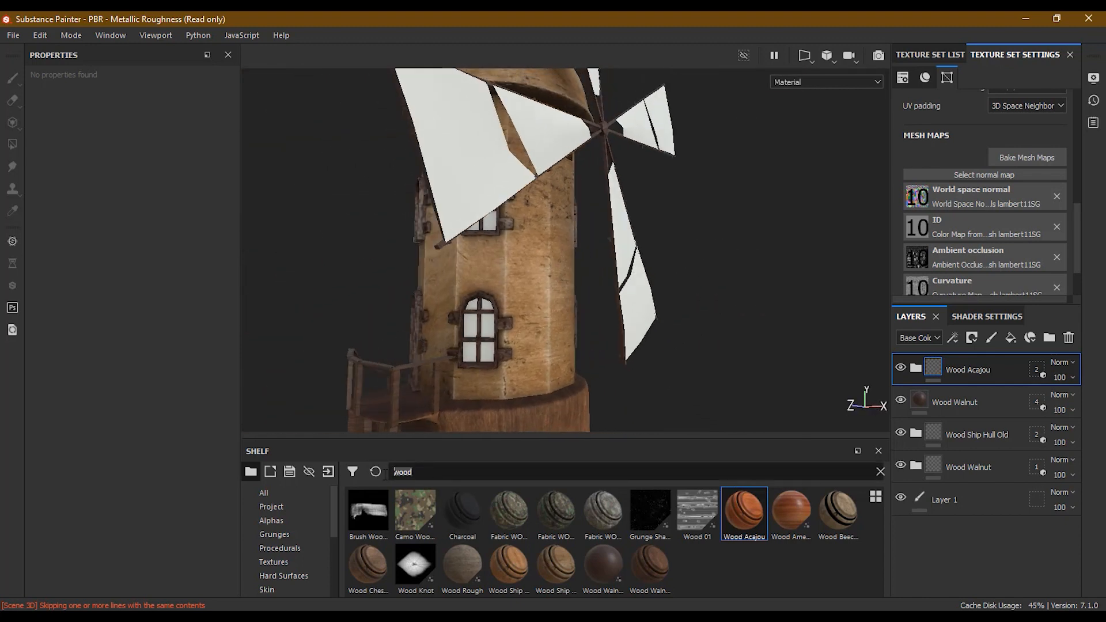
text(glass)
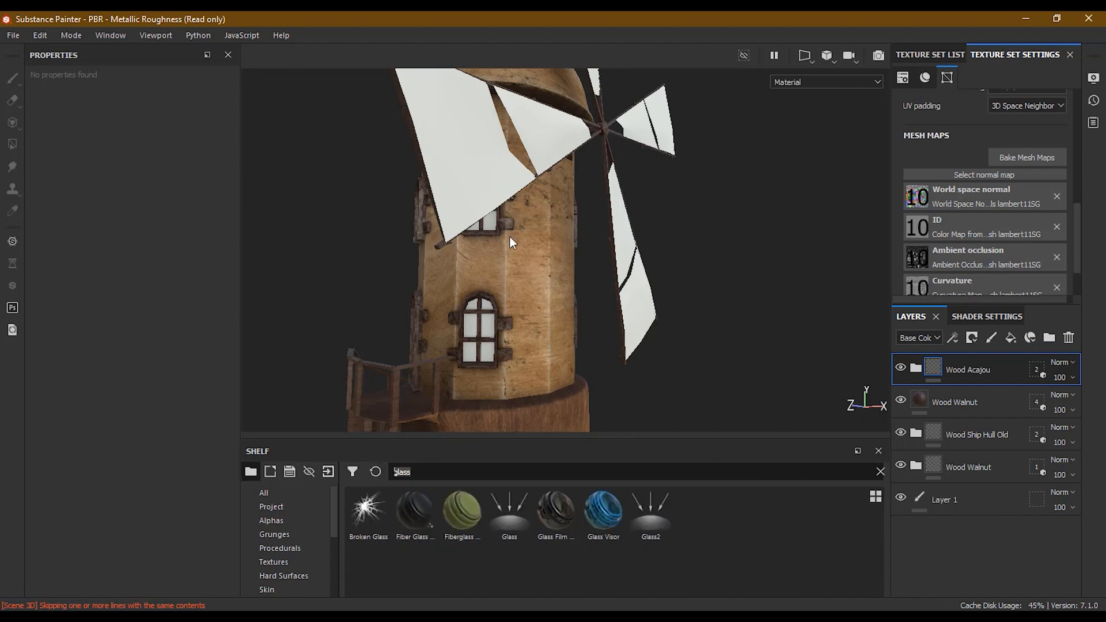
Search the shelf for "fabric" and apply the Fabric Flannel Tartan material to the windmill as a new top layer
text(fa)
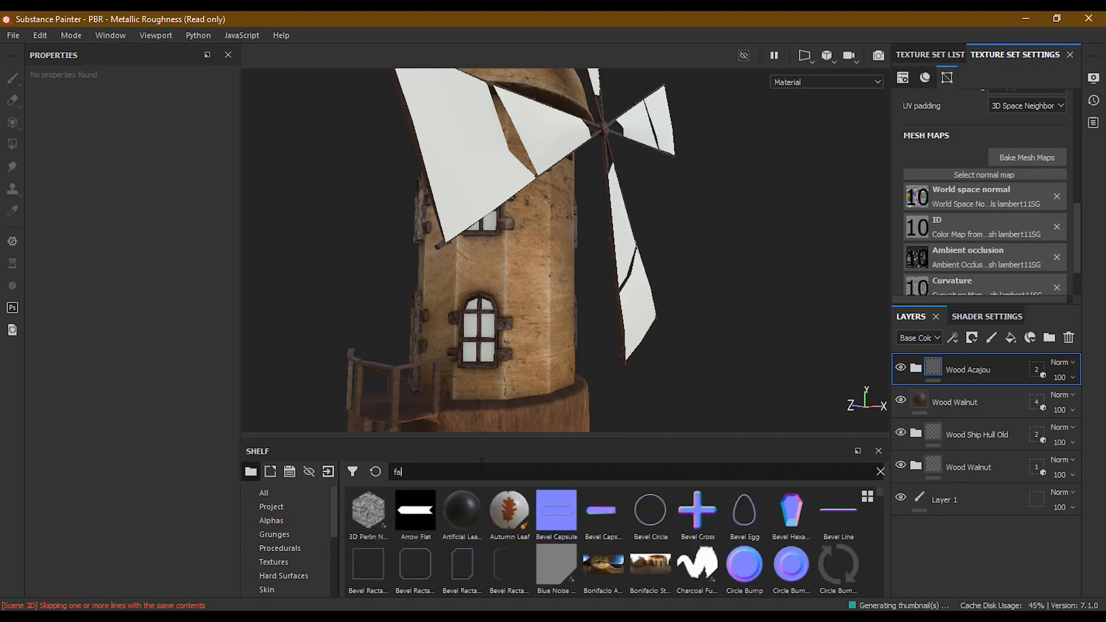
text(bric)
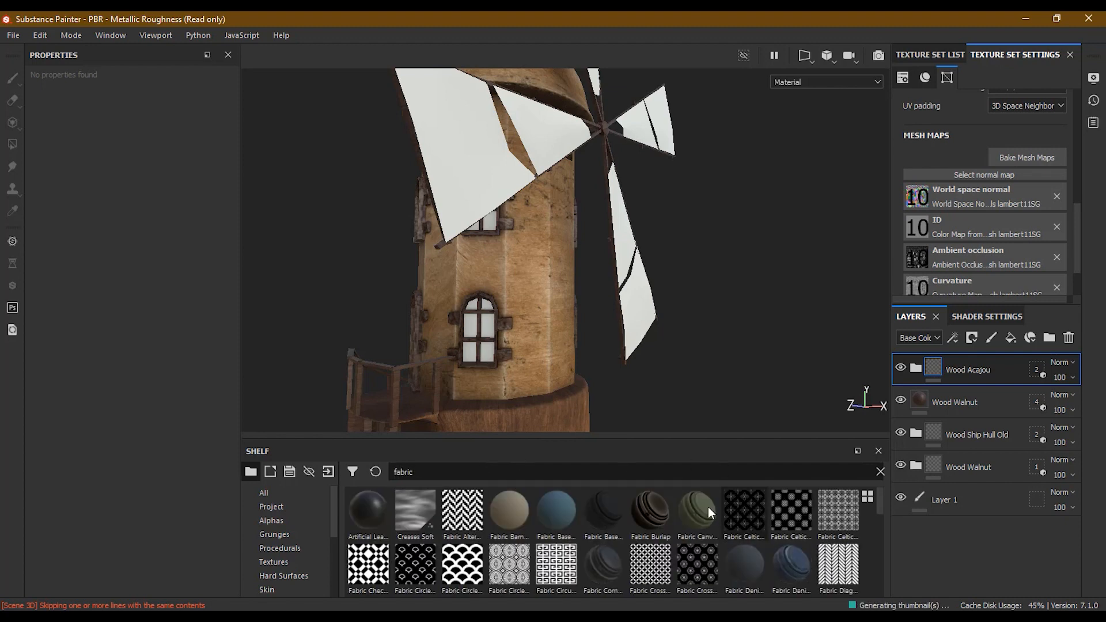
drag(880, 504, 872, 538)
drag(699, 510, 611, 179)
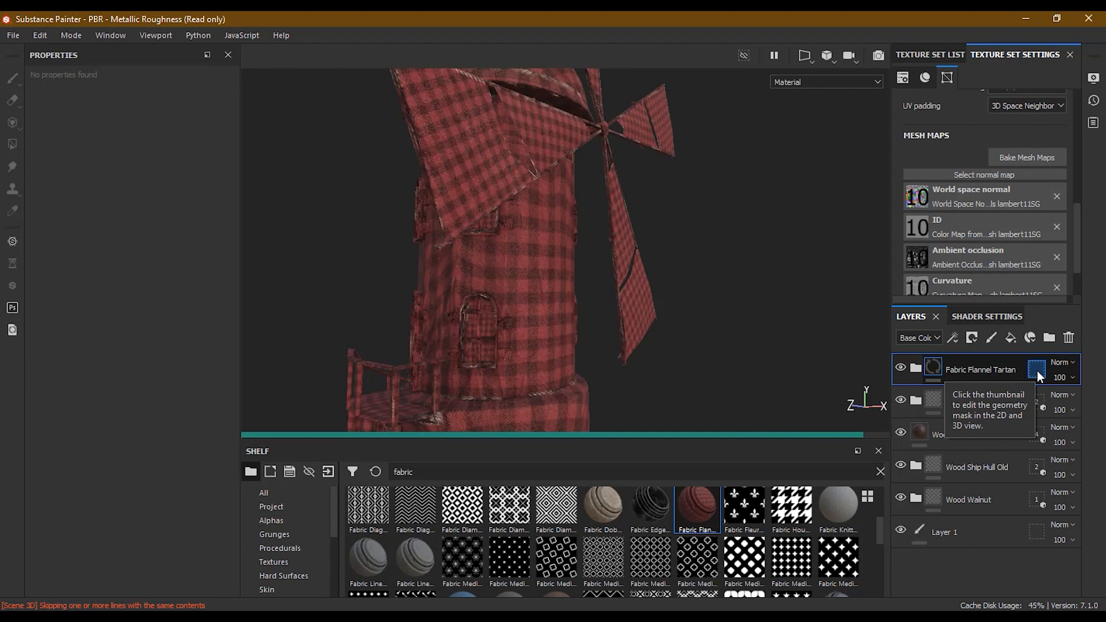
Limit the Fabric Flannel Tartan geometry mask by mesh names to blades only, and leave mask editing
click(1037, 371)
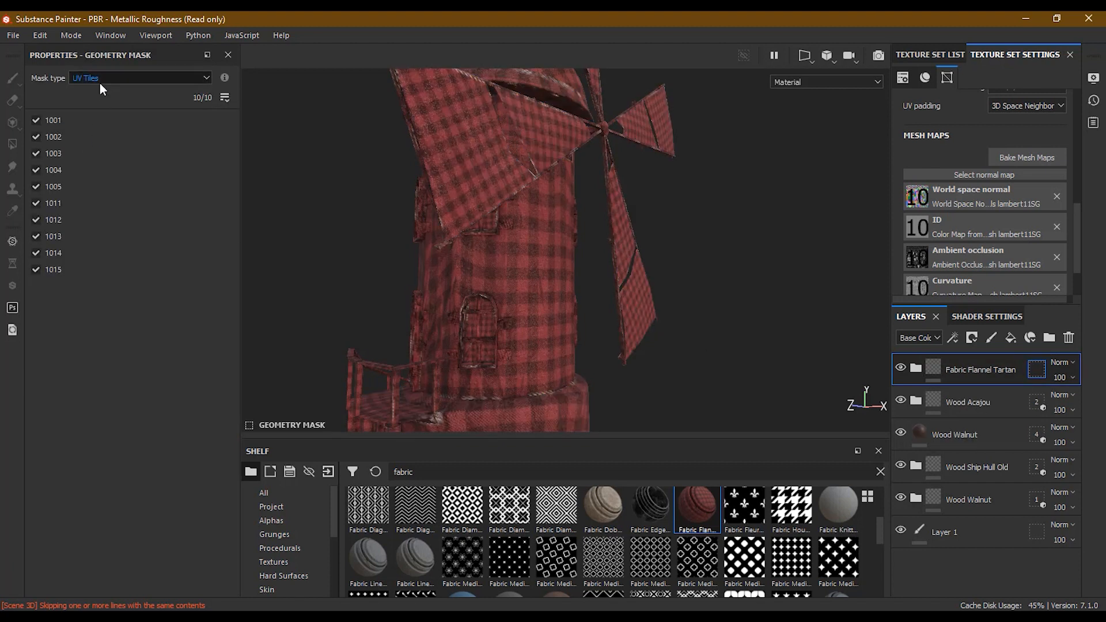
click(99, 77)
click(105, 96)
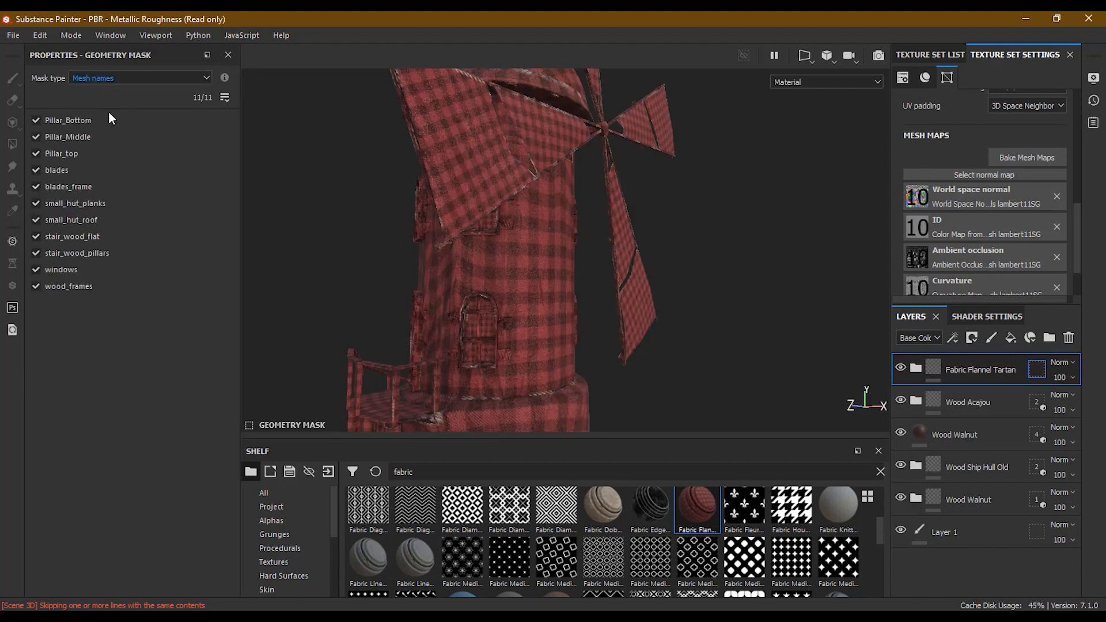
alt+drag(463, 153, 431, 254)
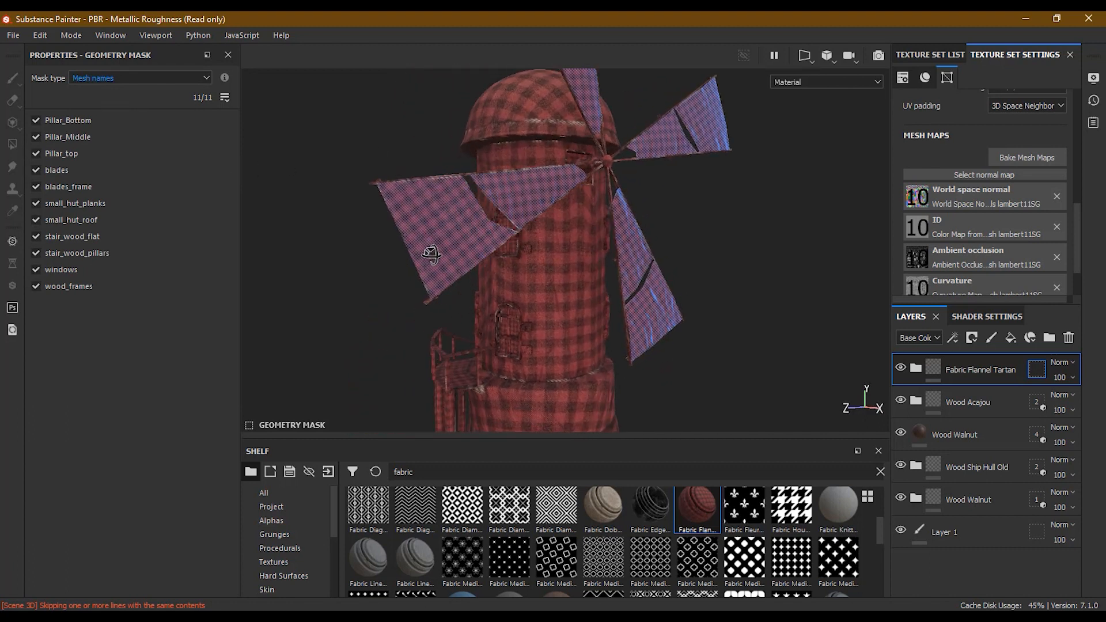
click(452, 239)
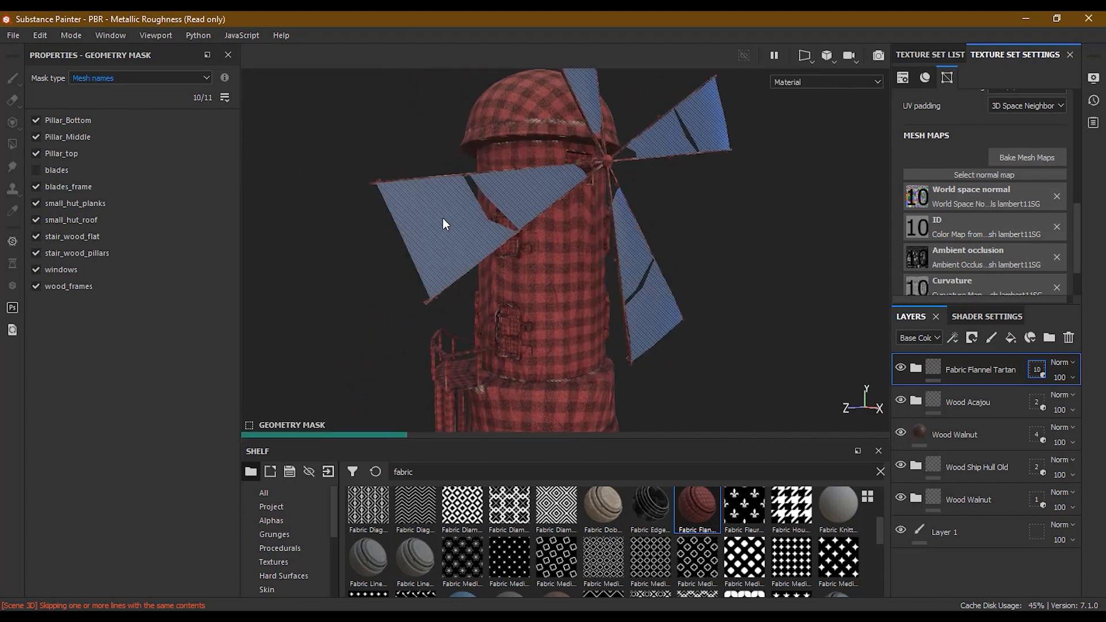
click(38, 170)
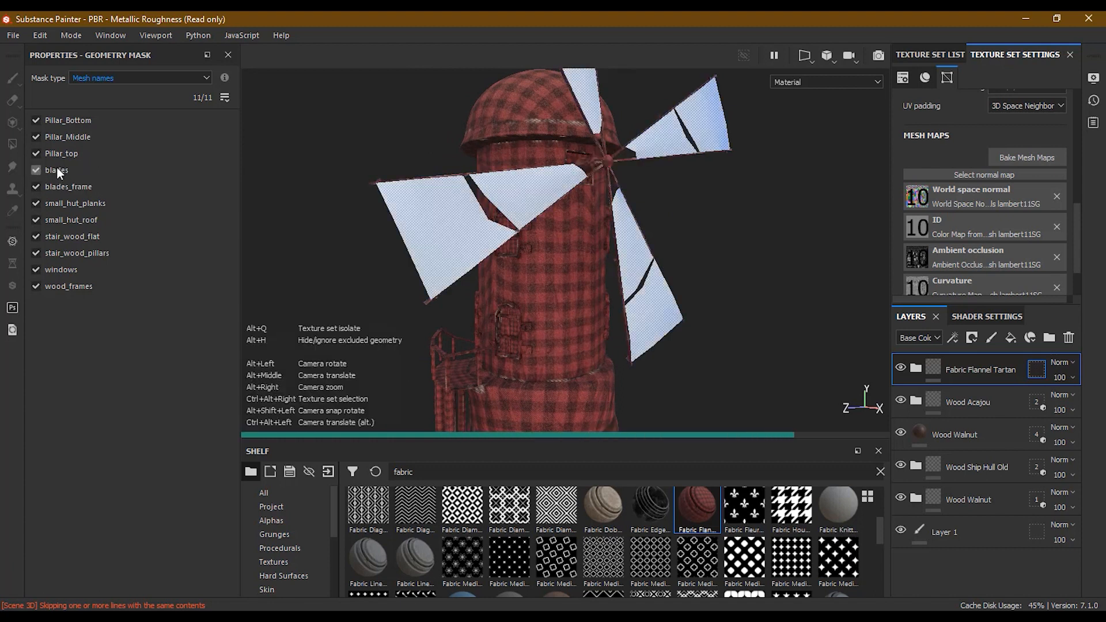
ctrl+click(60, 169)
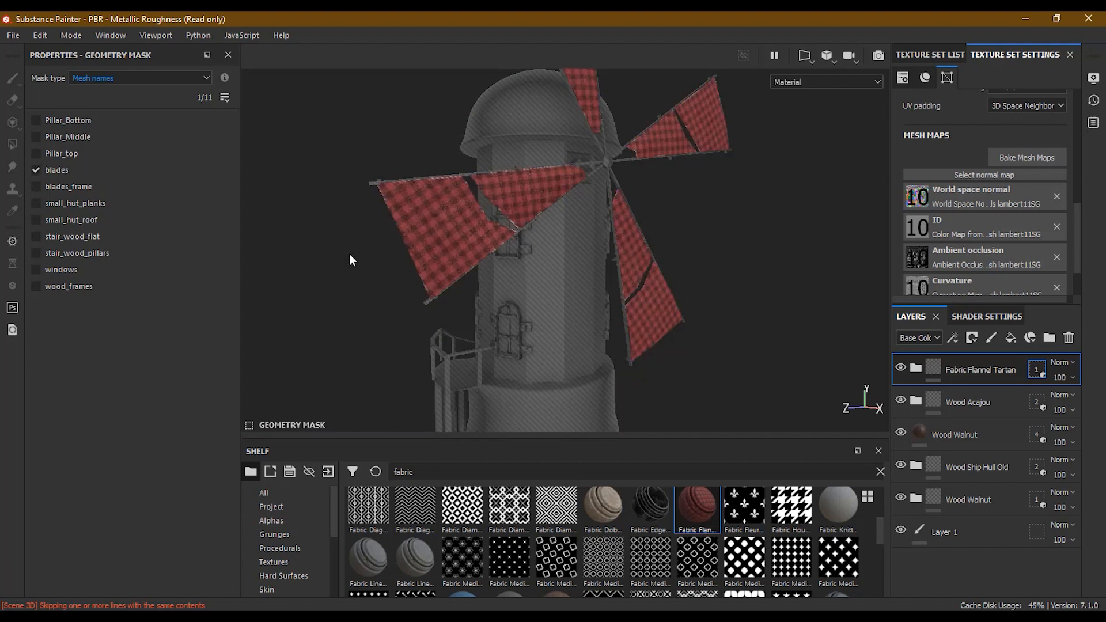
click(933, 367)
Add a new paint layer above Fabric Flannel Tartan and show the Brushes category in the shelf
alt+drag(842, 357, 612, 339)
alt+middle_drag(686, 328, 729, 319)
alt+drag(728, 319, 671, 278)
alt+right_drag(671, 278, 696, 217)
alt+middle_drag(695, 217, 692, 261)
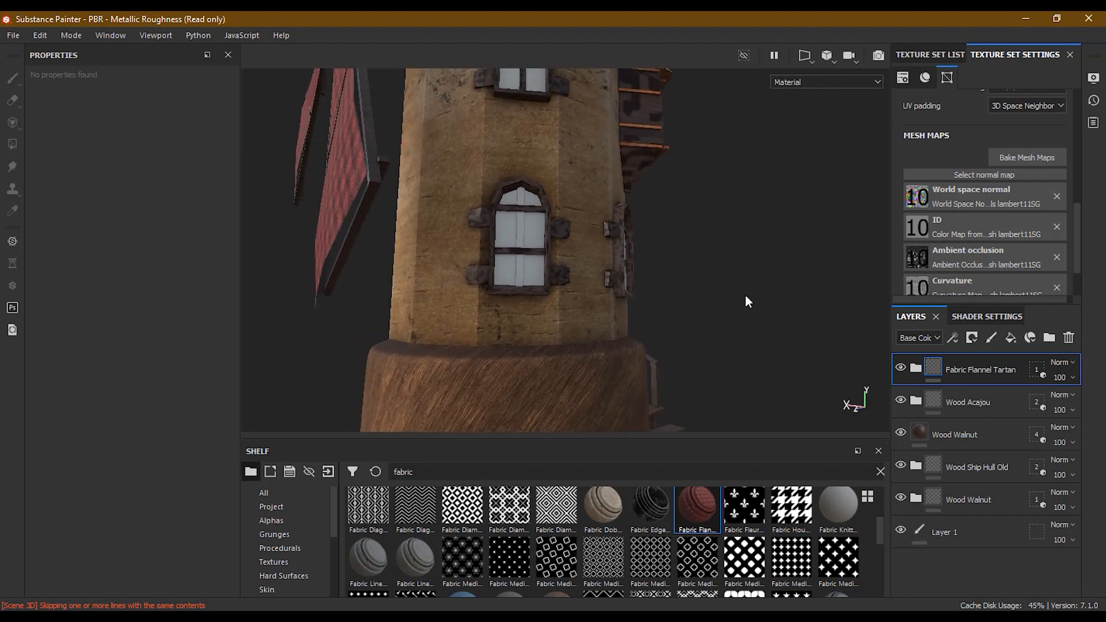
click(991, 340)
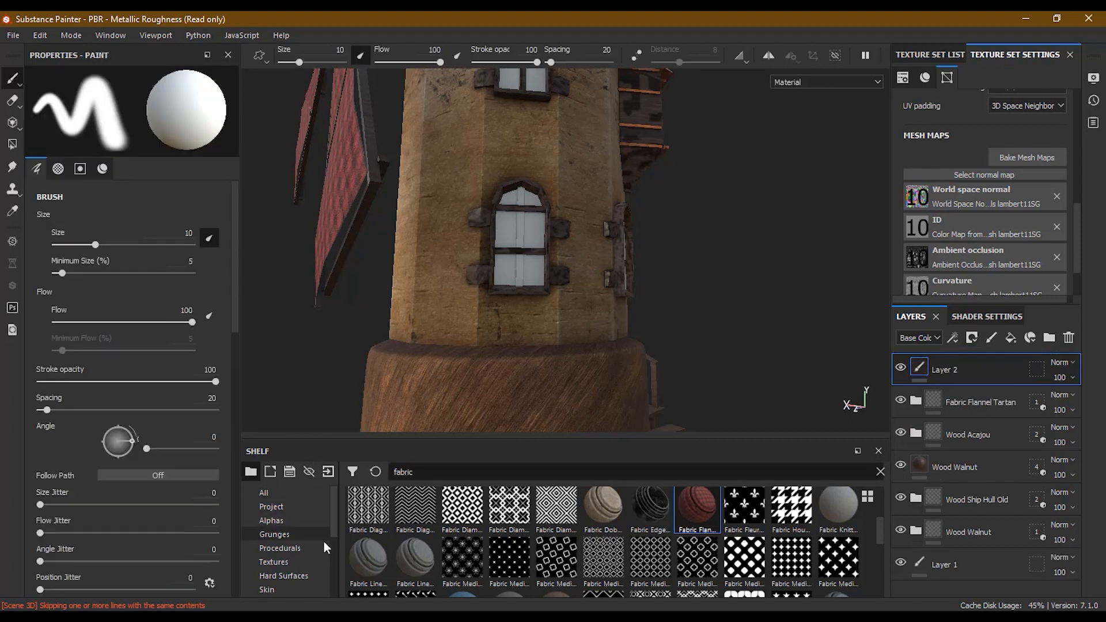
scroll(337, 528, down, 1)
scroll(336, 532, down, 5)
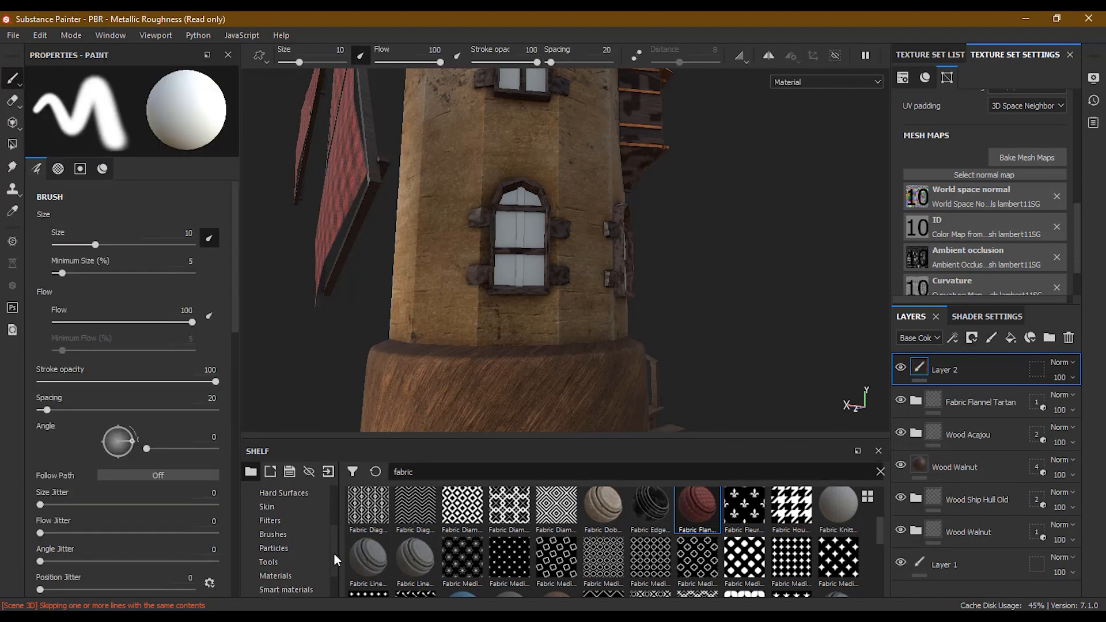
click(298, 534)
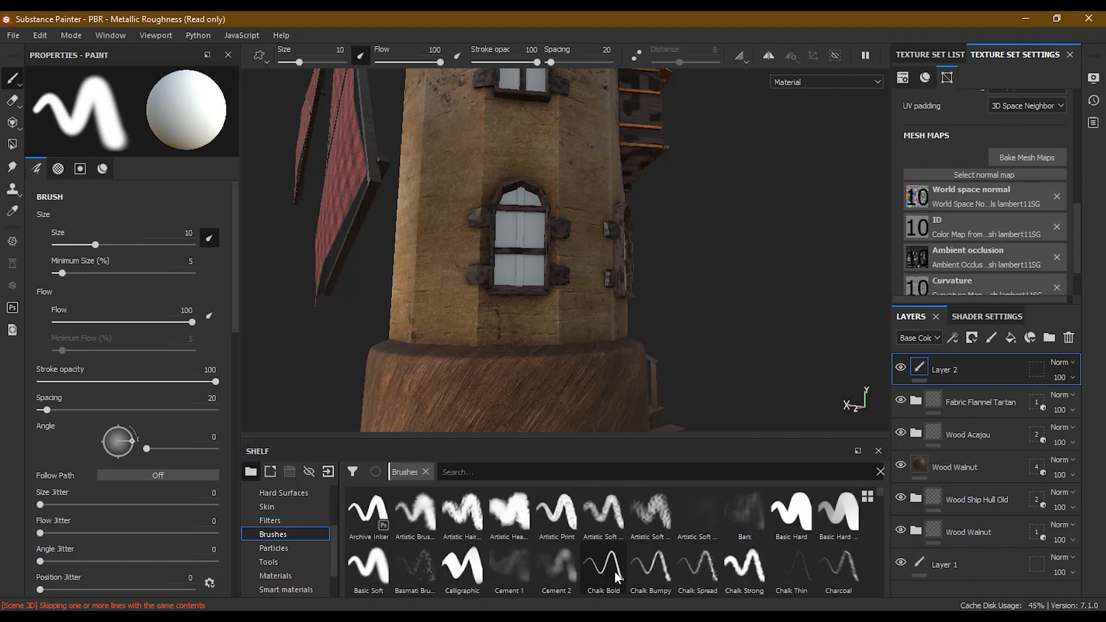
Choose the Basic Hard brush, set its base color to dark navy blue and its size to 3.33
click(796, 517)
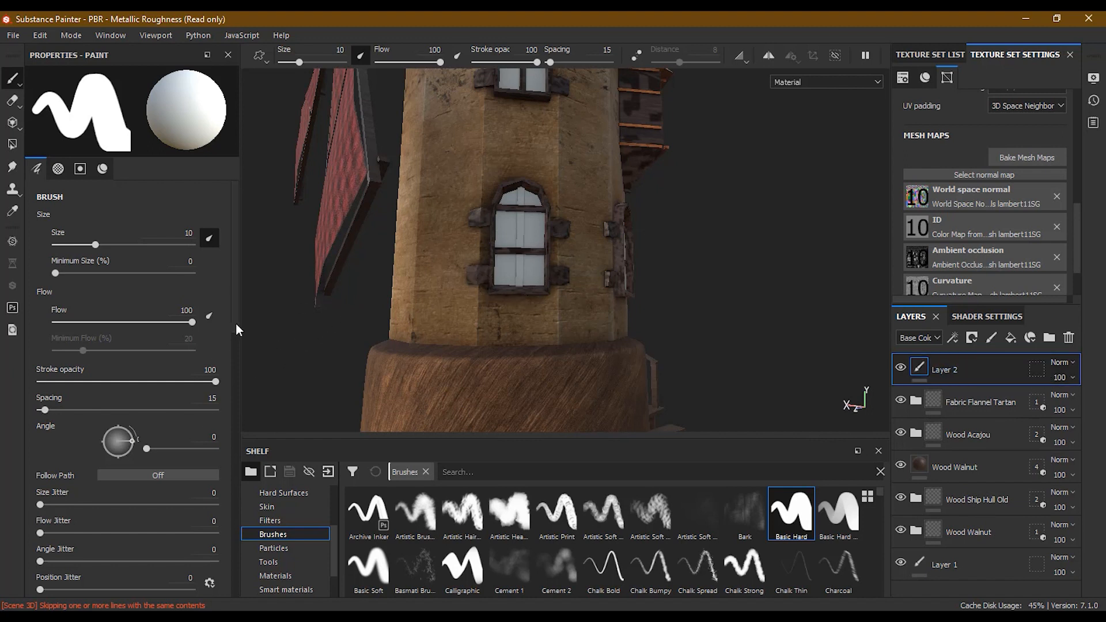
drag(234, 313, 233, 521)
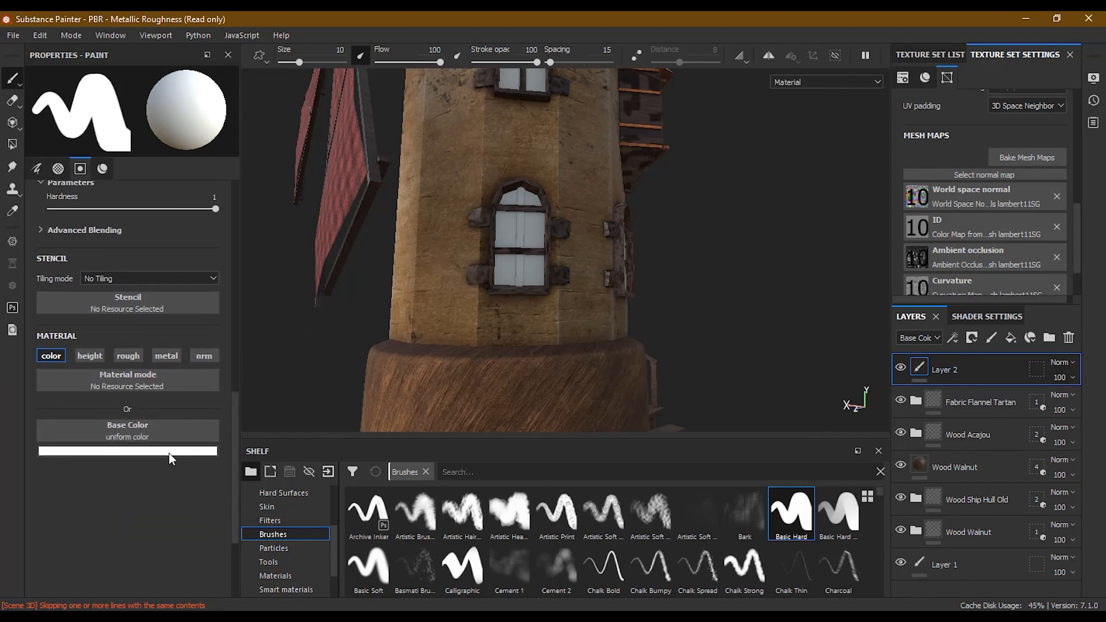
click(168, 453)
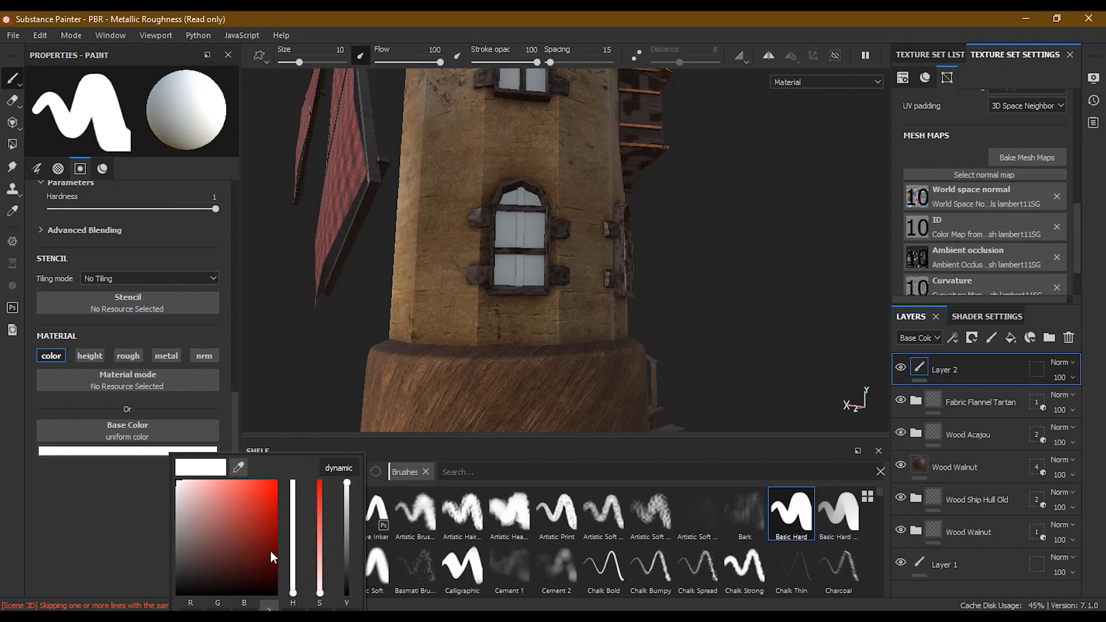
drag(317, 511, 319, 493)
drag(293, 539, 293, 517)
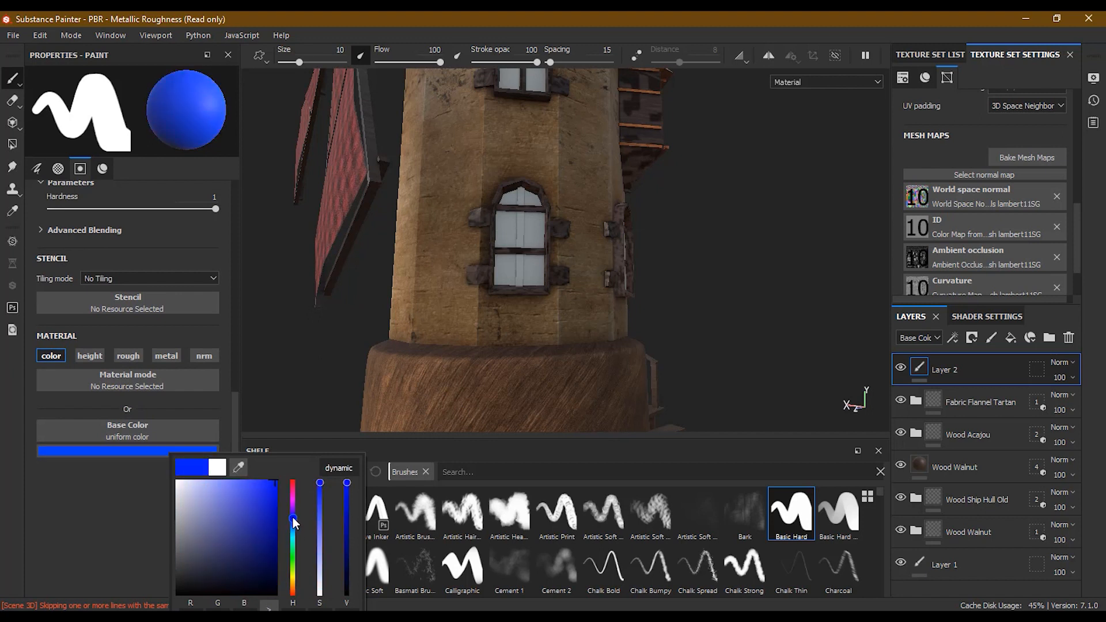
drag(224, 545, 237, 562)
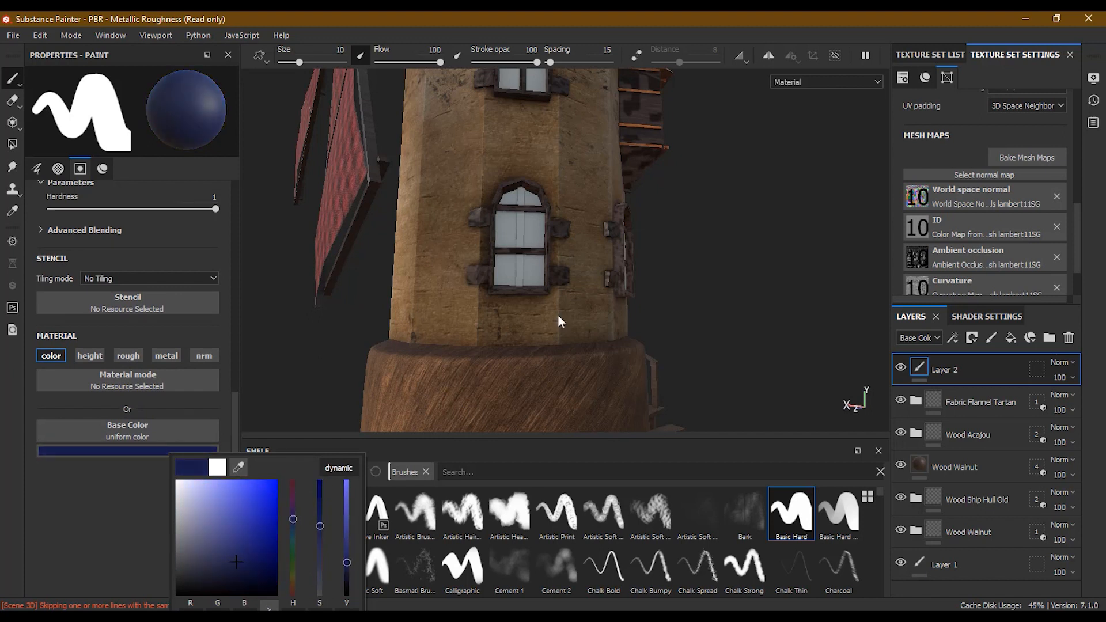
alt+right_drag(519, 199, 583, 279)
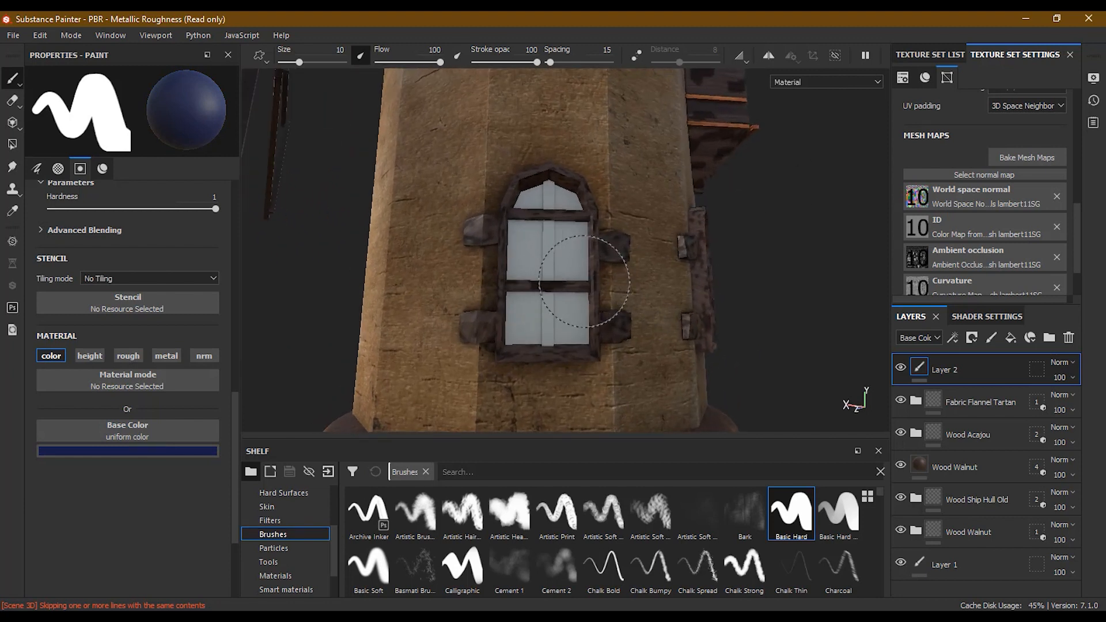
ctrl+right_drag(580, 280, 541, 279)
Try painting the tower window dark blue without a geometry mask, and undo the stroke
mouse_move(538, 245)
mouse_down()
mouse_move(527, 325)
mouse_move(556, 217)
mouse_move(488, 137)
mouse_move(522, 242)
mouse_move(507, 311)
mouse_move(515, 342)
mouse_move(570, 327)
mouse_move(579, 205)
mouse_move(738, 273)
mouse_up()
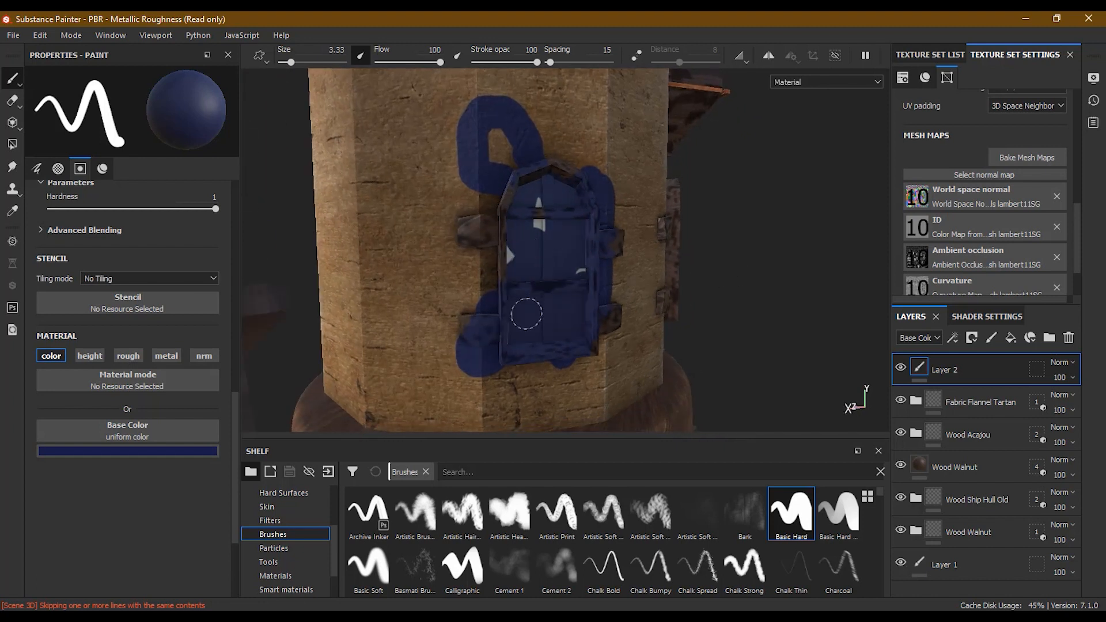
key(ctrl)
key(ctrl+z)
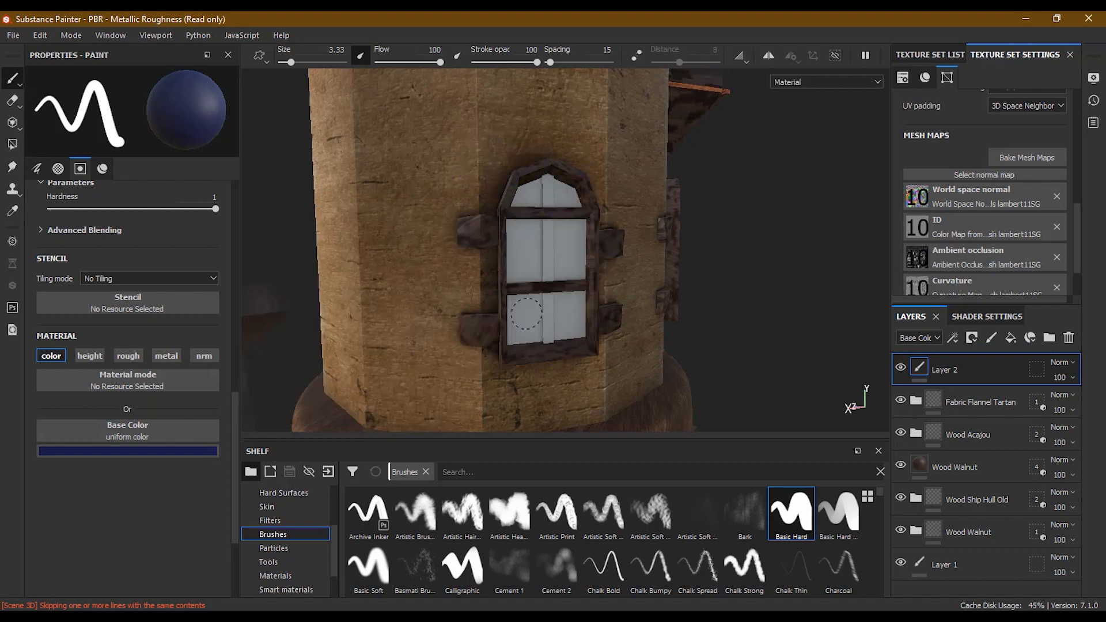
Limit Layer 2's geometry mask by mesh names to windows only
click(1035, 369)
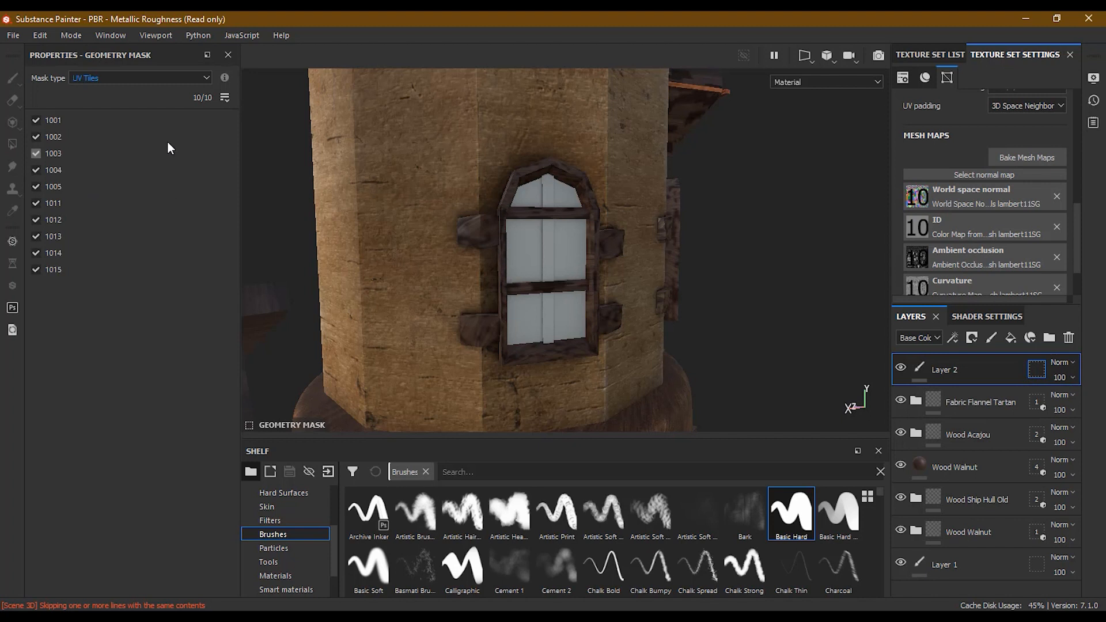
click(129, 77)
click(128, 98)
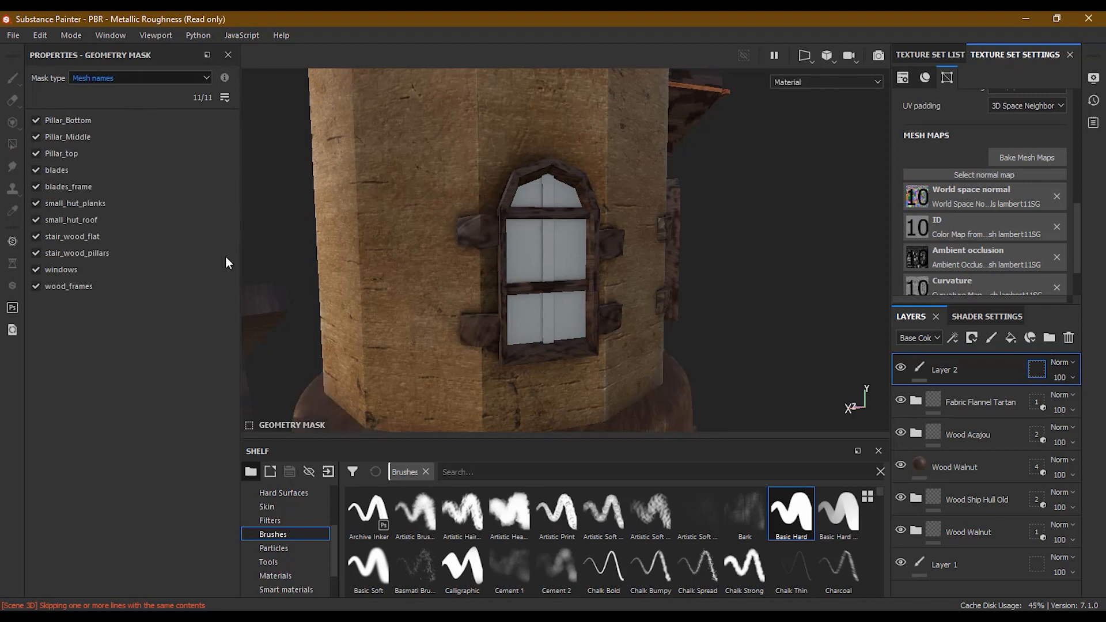
click(51, 271)
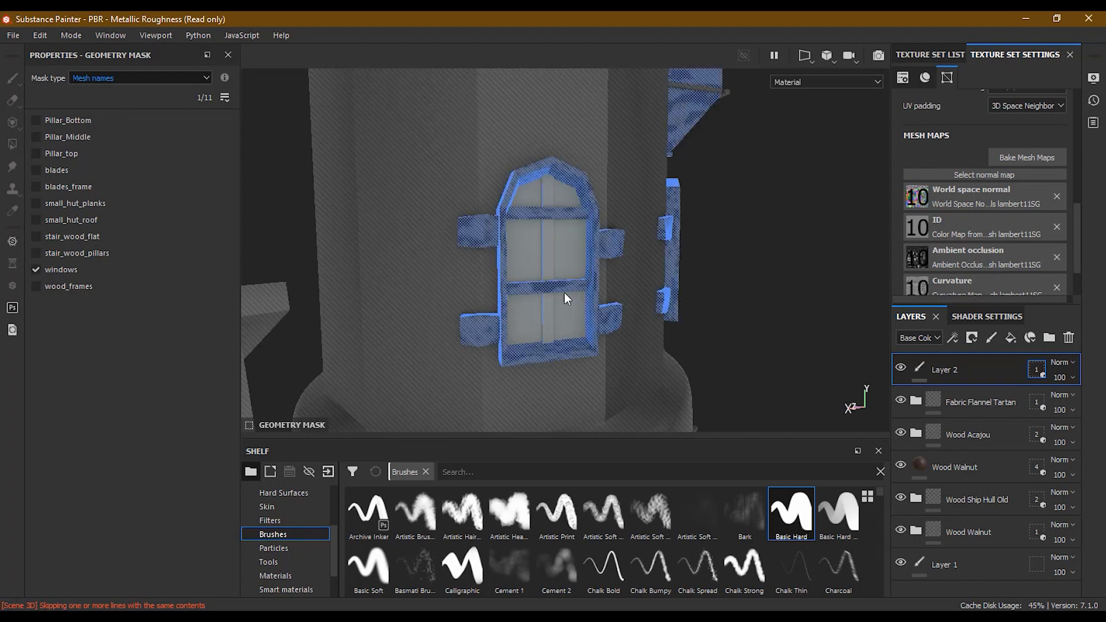
Paint the panes of the lower tower window and the window above it dark blue on Layer 2
alt+drag(594, 310, 548, 273)
click(920, 369)
mouse_move(551, 267)
mouse_down()
mouse_move(519, 305)
mouse_move(536, 216)
mouse_move(551, 186)
mouse_move(572, 184)
mouse_move(576, 311)
mouse_move(551, 309)
mouse_up()
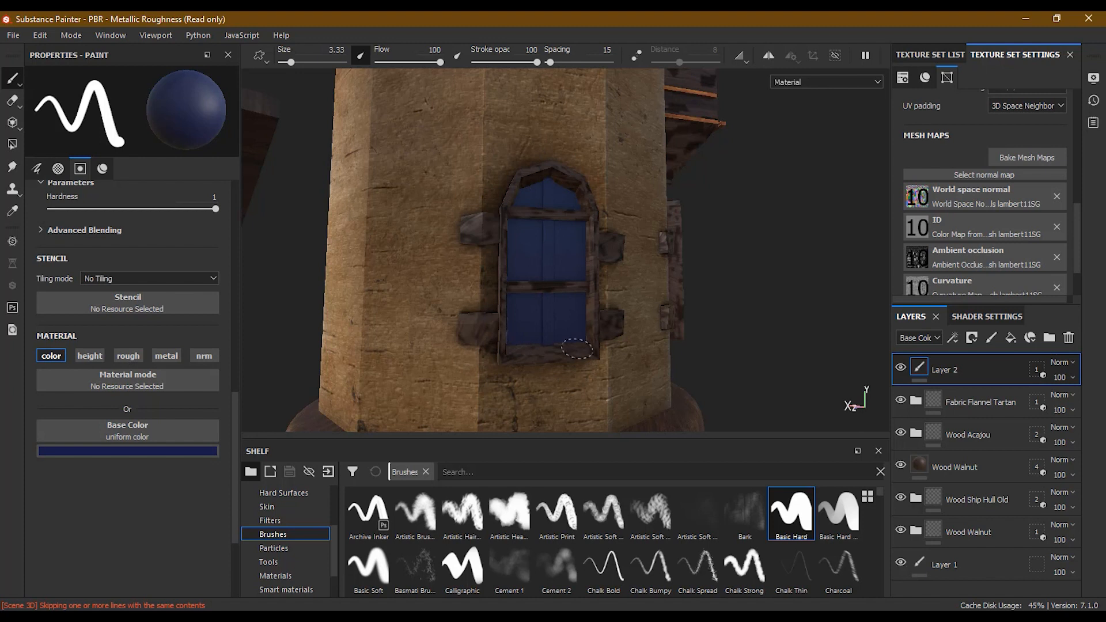
scroll(578, 250, down, 3)
alt+middle_drag(557, 210, 533, 427)
alt+middle_drag(526, 224, 527, 173)
scroll(526, 174, up, 2)
mouse_move(525, 172)
mouse_down()
mouse_move(507, 300)
mouse_move(536, 245)
mouse_move(568, 324)
mouse_up()
Paint the panes of another window farther around the tower dark blue
scroll(497, 165, down, 2)
alt+drag(497, 165, 568, 201)
scroll(568, 202, down, 2)
alt+drag(455, 211, 553, 220)
alt+drag(403, 222, 583, 221)
alt+right_drag(585, 223, 715, 151)
alt+middle_drag(715, 151, 680, 213)
alt+right_drag(680, 213, 670, 188)
mouse_move(583, 230)
alt+mouse_down()
mouse_move(541, 247)
mouse_move(577, 178)
mouse_move(571, 259)
mouse_move(582, 314)
mouse_move(599, 320)
mouse_move(536, 326)
mouse_move(531, 312)
alt+mouse_up()
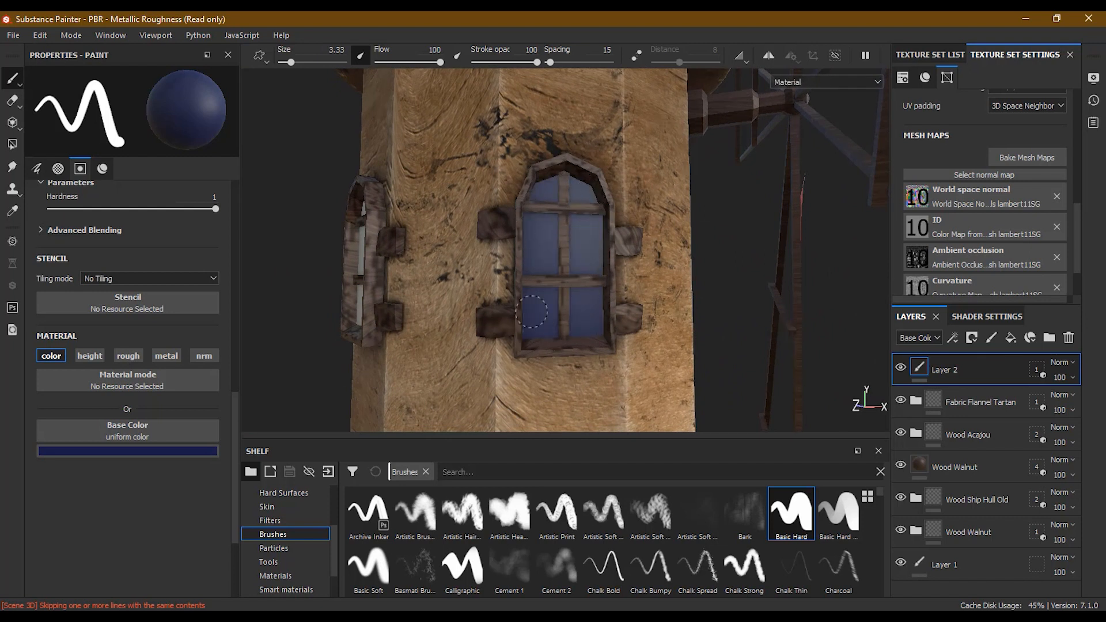
alt+right_drag(527, 321, 659, 292)
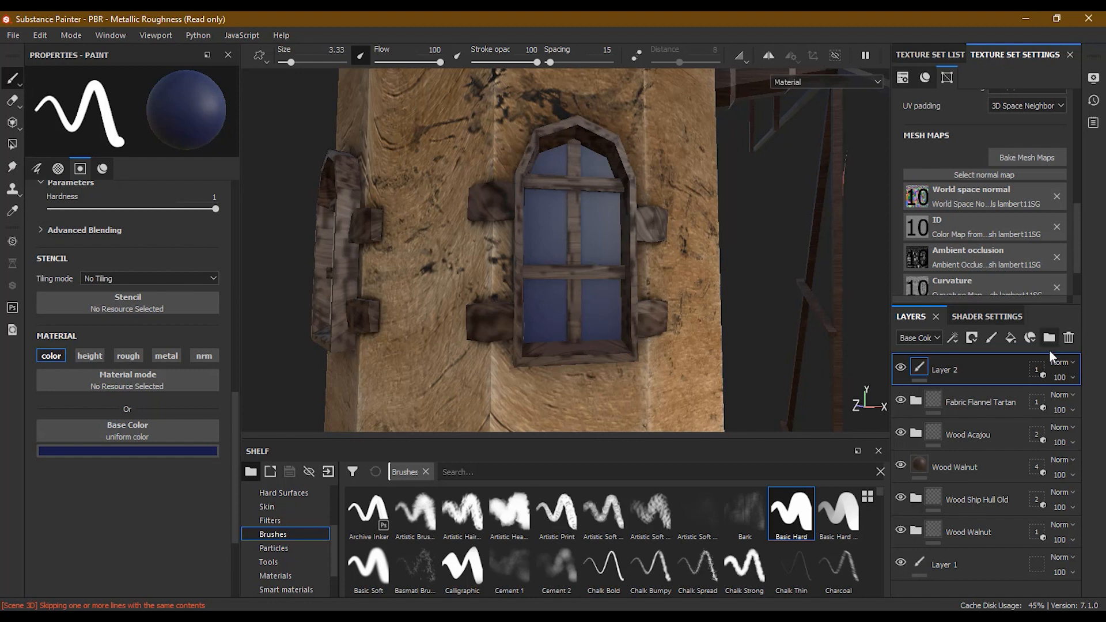
Add wood_frames to Layer 2's geometry mask to compare the paint on the frames, and exclude it again
click(1040, 372)
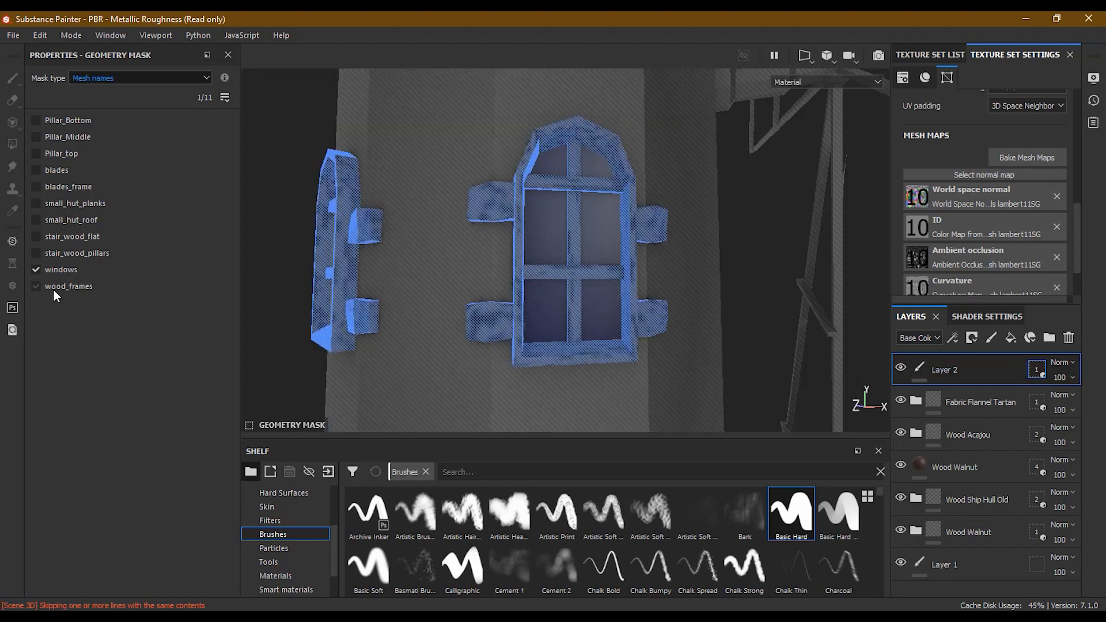
click(36, 287)
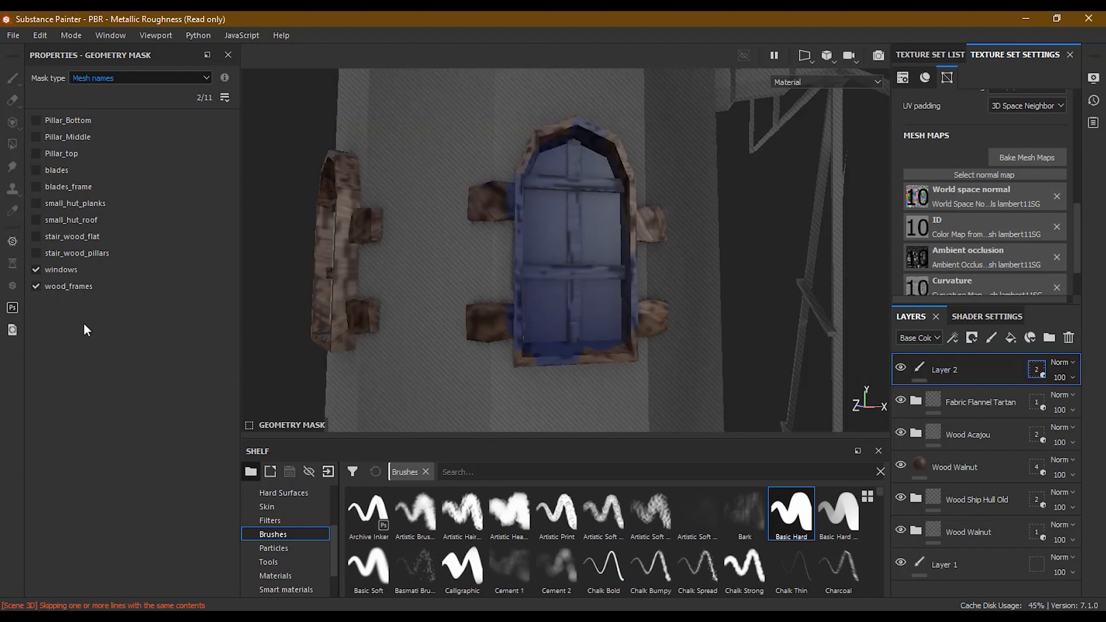
click(919, 371)
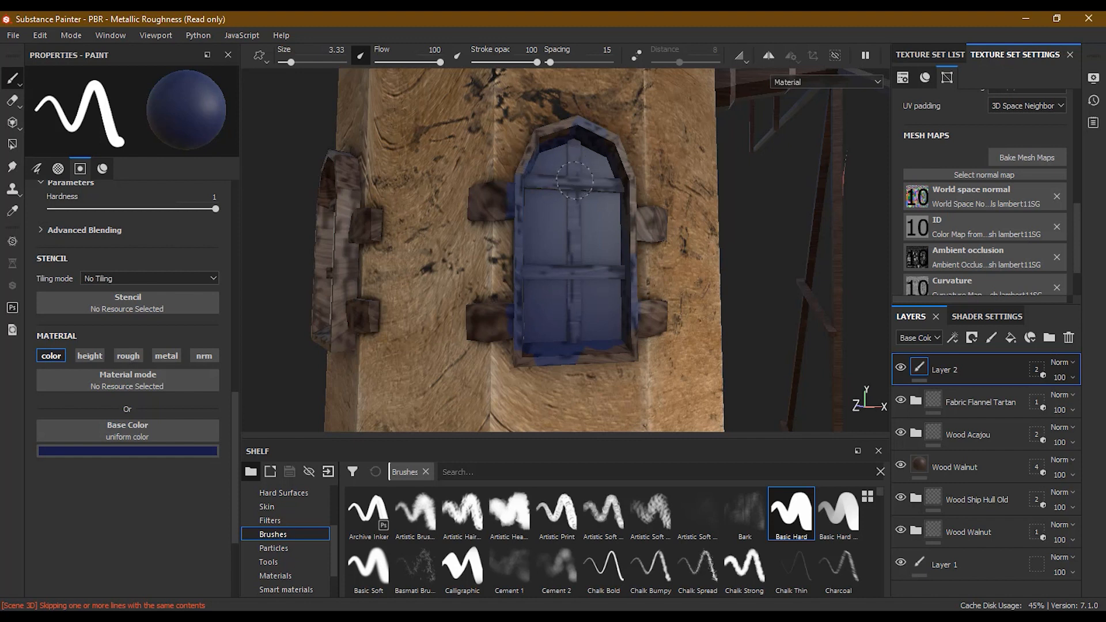
click(1036, 371)
click(36, 269)
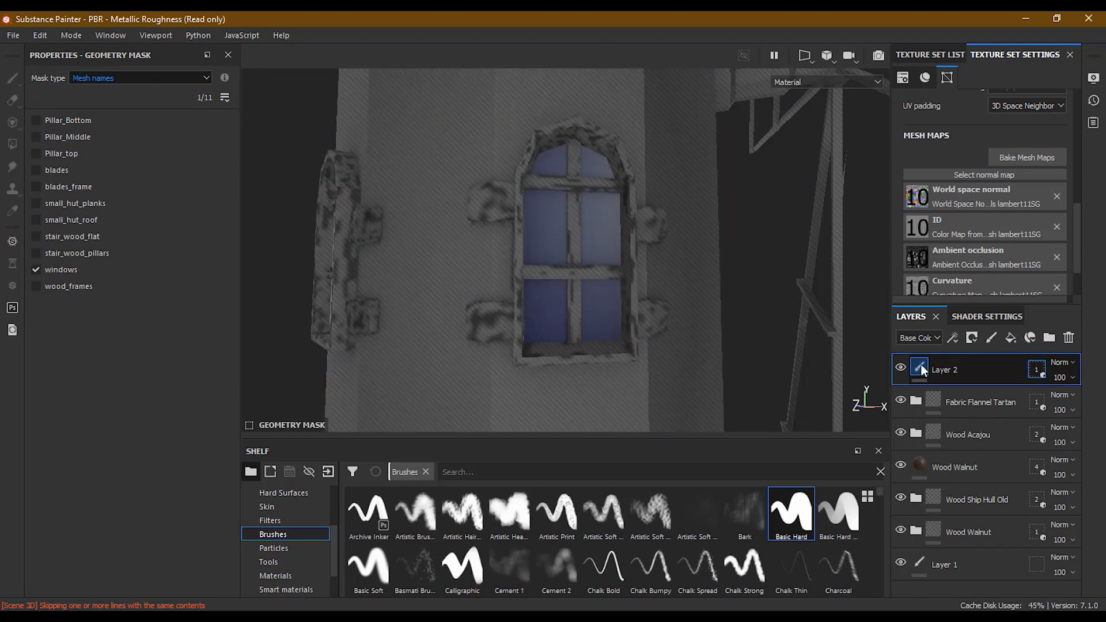
Paint the panes of the lower window between the stairs and the blades dark blue
click(920, 369)
alt+right_drag(729, 248, 376, 281)
alt+drag(376, 281, 562, 291)
alt+middle_drag(562, 291, 323, 228)
alt+right_drag(630, 225, 278, 290)
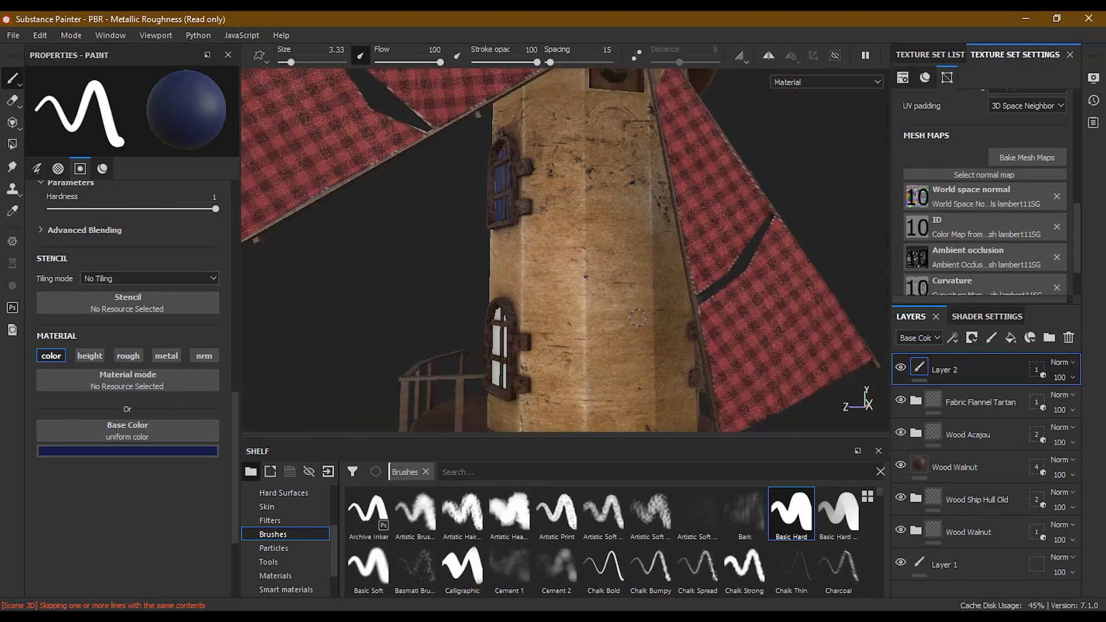
alt+drag(597, 340, 667, 334)
alt+right_drag(667, 334, 407, 345)
mouse_move(519, 317)
mouse_down()
mouse_move(502, 370)
mouse_move(532, 338)
mouse_up()
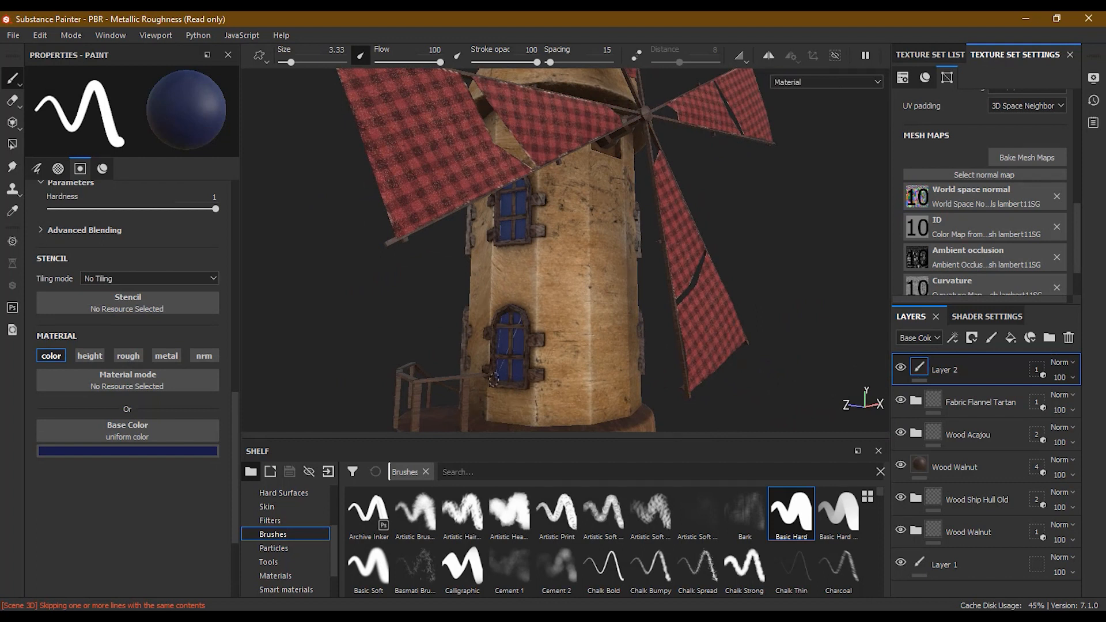
Enlarge the brush to 16.88 and paint the door above the stairs and the neighbouring upper window dark blue
alt+drag(458, 326, 689, 329)
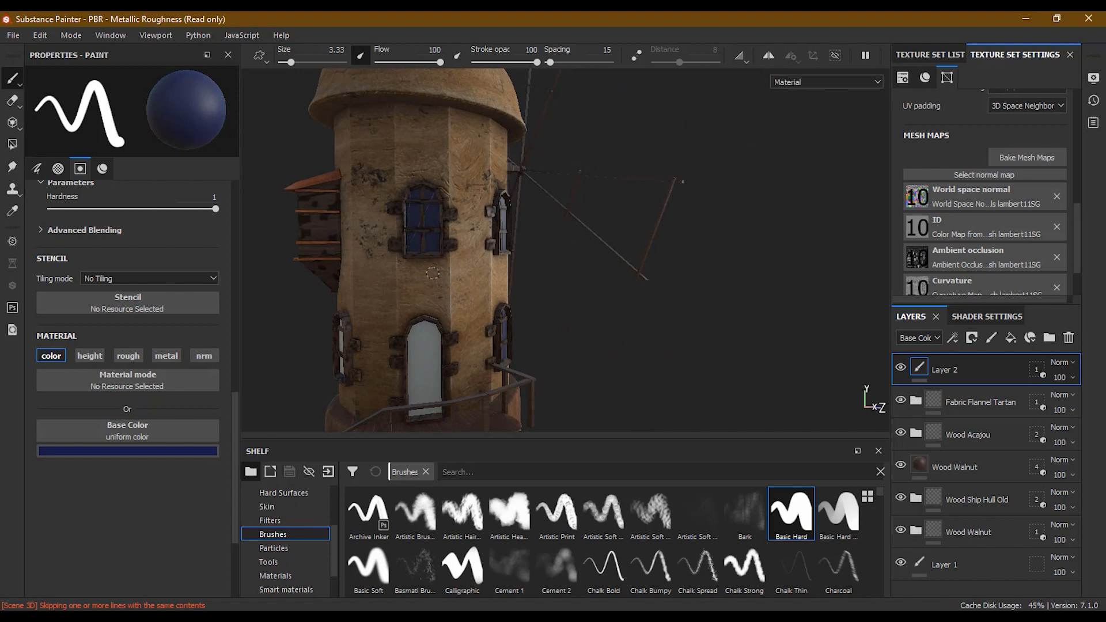
ctrl+right_drag(427, 267, 455, 267)
mouse_move(425, 345)
mouse_down()
mouse_move(430, 382)
mouse_move(425, 306)
mouse_move(492, 314)
mouse_move(517, 358)
mouse_up()
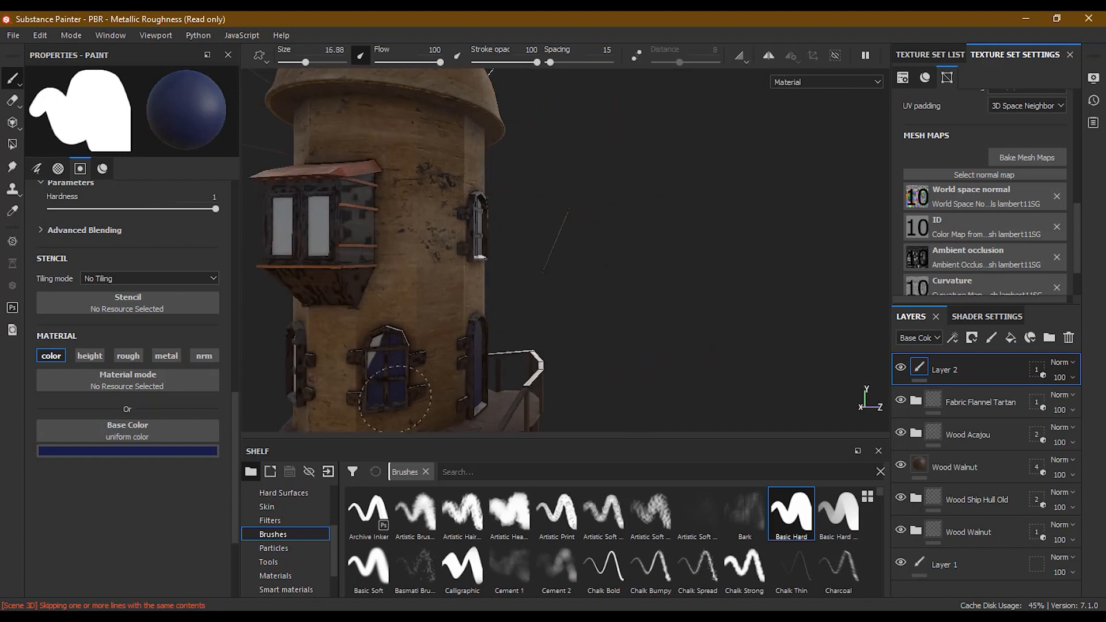
alt+right_drag(366, 351, 306, 326)
alt+drag(306, 326, 410, 336)
mouse_move(461, 234)
mouse_down()
mouse_move(448, 258)
mouse_move(463, 229)
mouse_up()
Examine the whole textured windmill from several sides to check the painted windows
mouse_move(382, 303)
alt+mouse_down()
mouse_move(404, 340)
mouse_move(396, 390)
mouse_move(452, 349)
alt+mouse_up()
alt+middle_drag(301, 335, 600, 304)
alt+drag(600, 304, 566, 344)
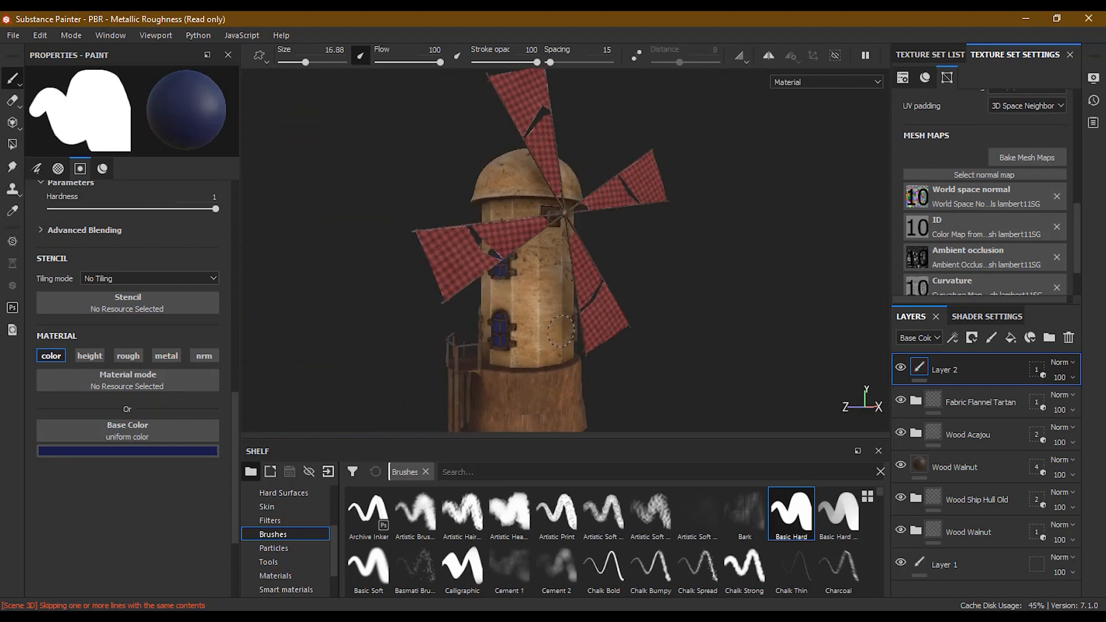
alt+middle_drag(566, 344, 548, 305)
alt+right_drag(520, 313, 453, 326)
alt+middle_drag(535, 305, 552, 355)
alt+drag(552, 355, 537, 368)
alt+middle_drag(545, 348, 540, 321)
mouse_move(497, 368)
alt+mouse_down()
mouse_move(99, 351)
mouse_move(582, 352)
mouse_move(906, 335)
mouse_move(699, 365)
mouse_move(816, 359)
mouse_move(0, 361)
mouse_move(607, 367)
mouse_move(578, 363)
mouse_move(662, 353)
mouse_move(639, 339)
alt+mouse_up()
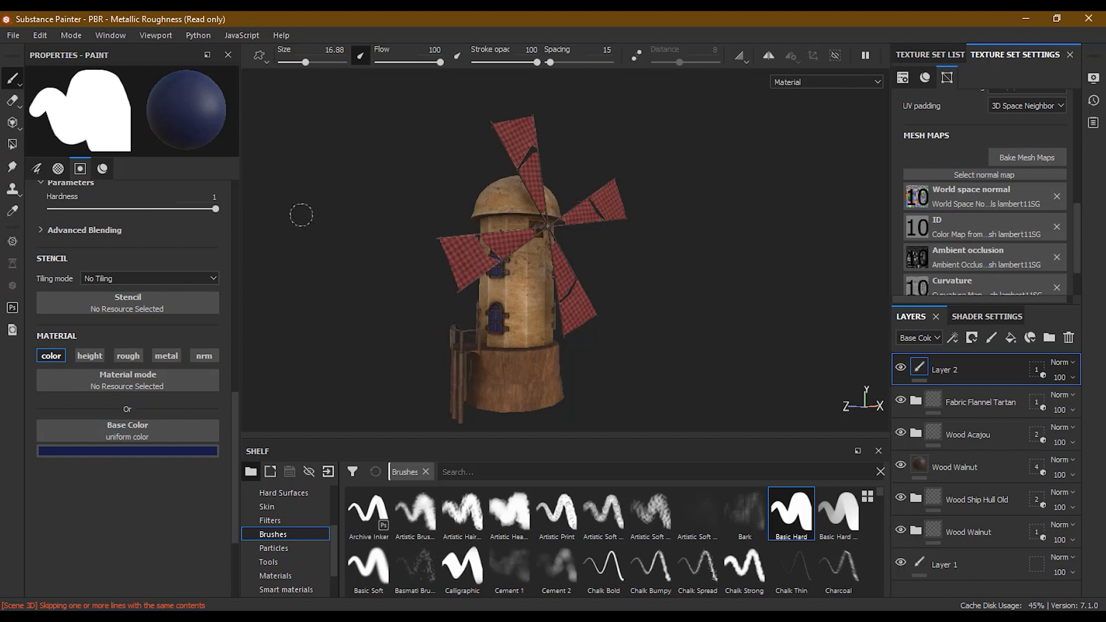
Narrow the brush properties area and show the model in the split 3D/2D view
drag(240, 219, 124, 219)
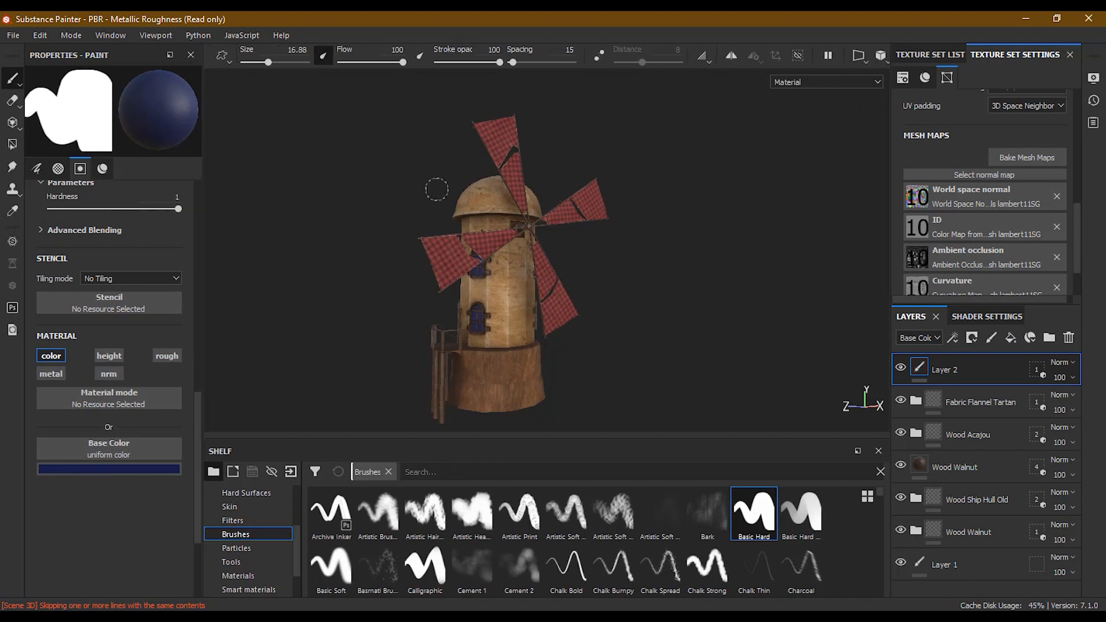
click(877, 58)
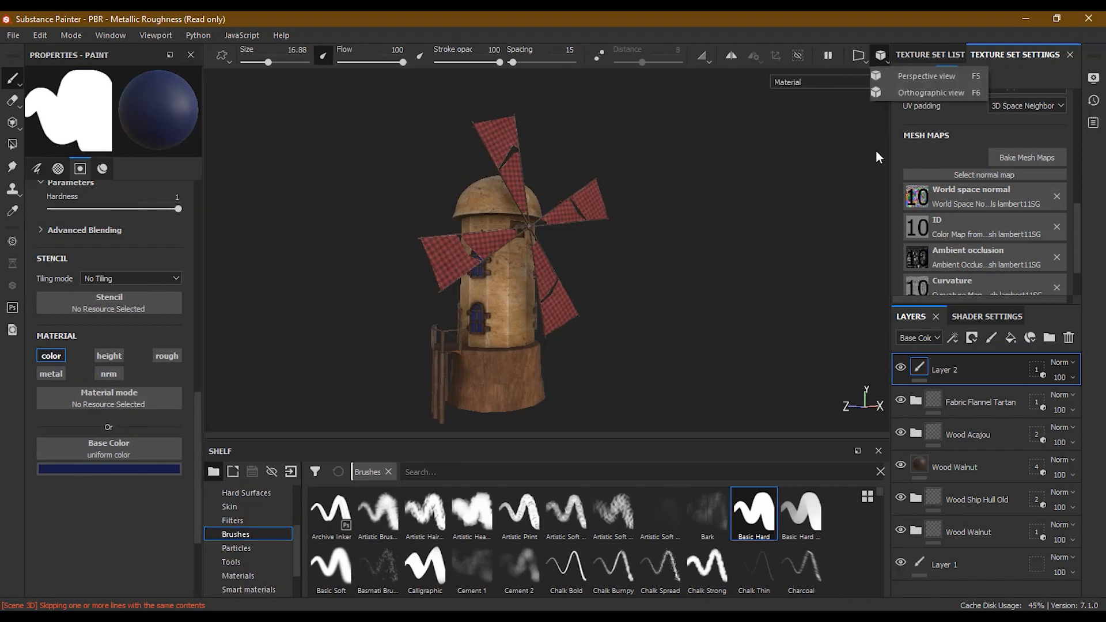
click(860, 59)
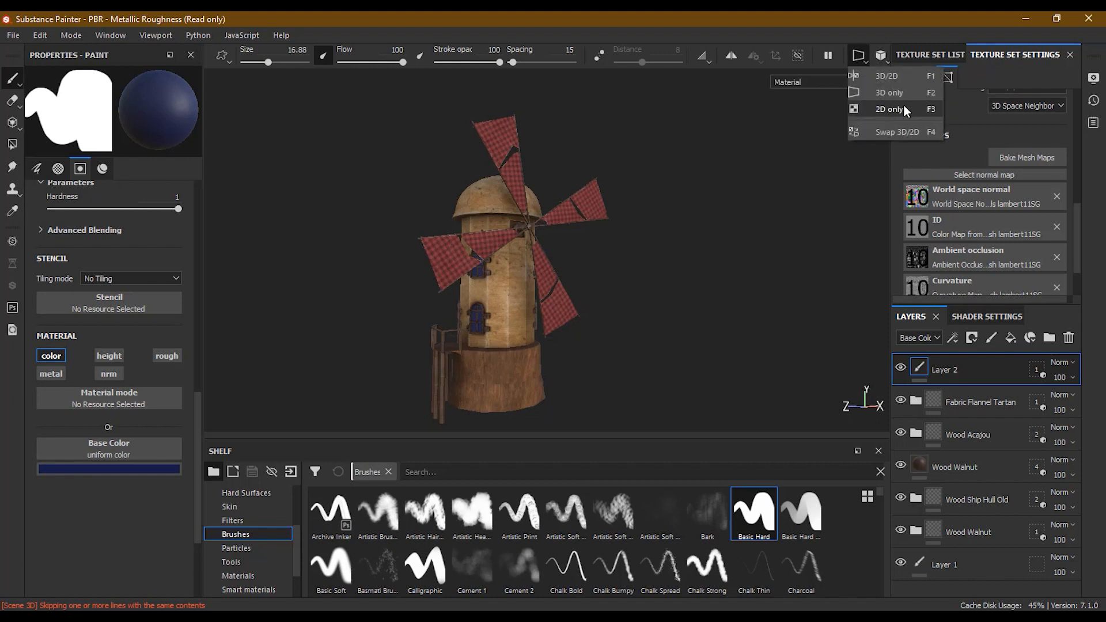
click(904, 77)
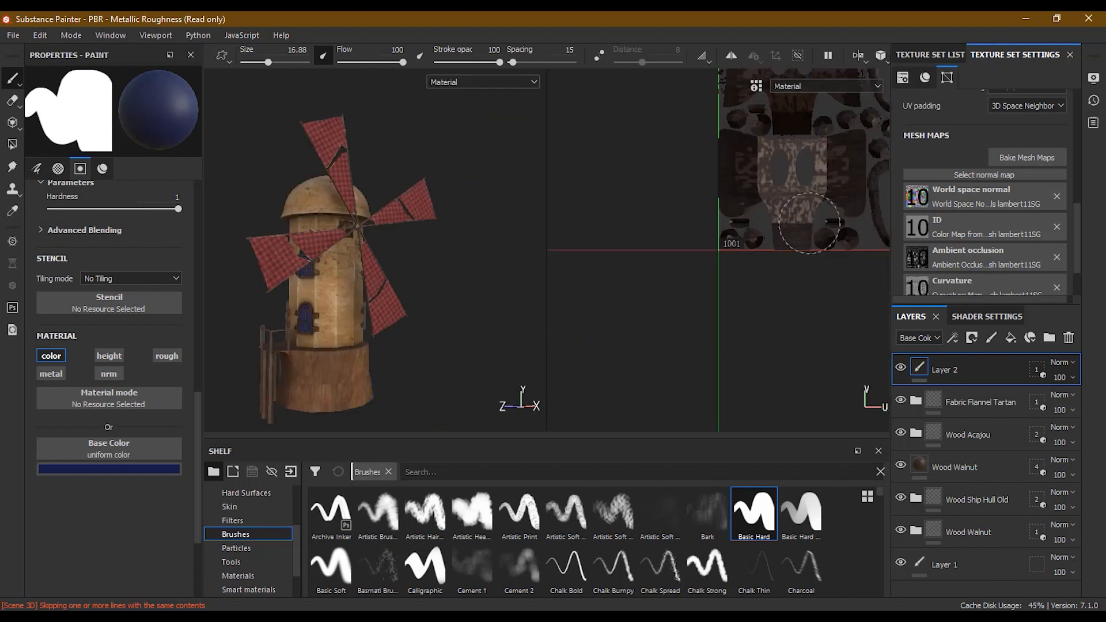
scroll(660, 229, down, 5)
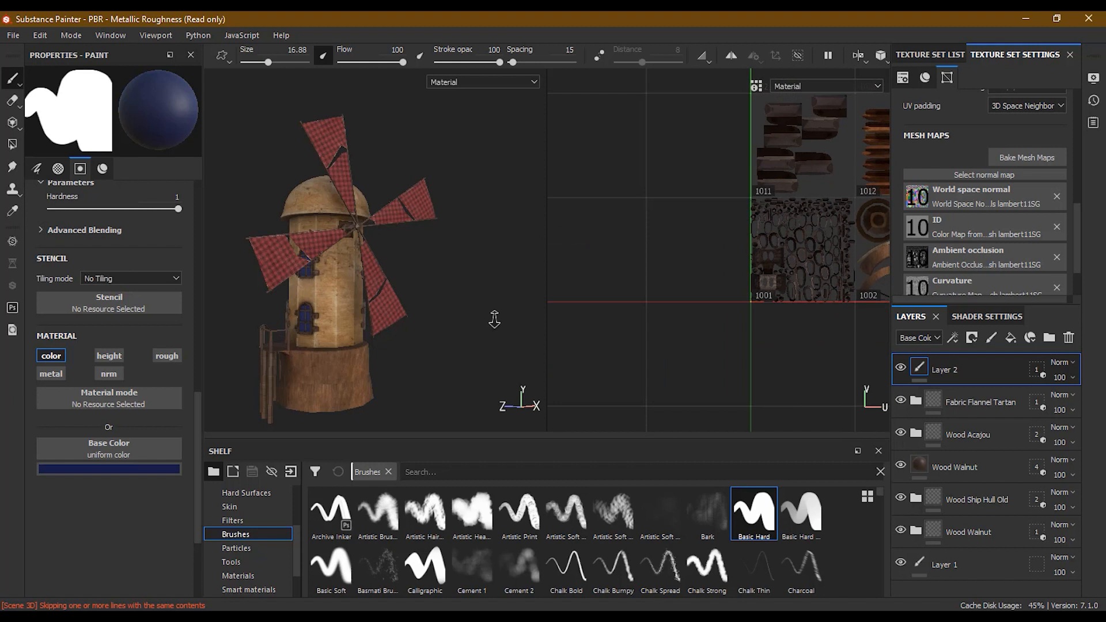
Examine the UV tiles in the 2D view, including the blades in tile 1003 and the windows in tile 1013
alt+middle_drag(868, 237, 647, 225)
alt+right_drag(743, 233, 856, 207)
alt+middle_drag(798, 233, 753, 218)
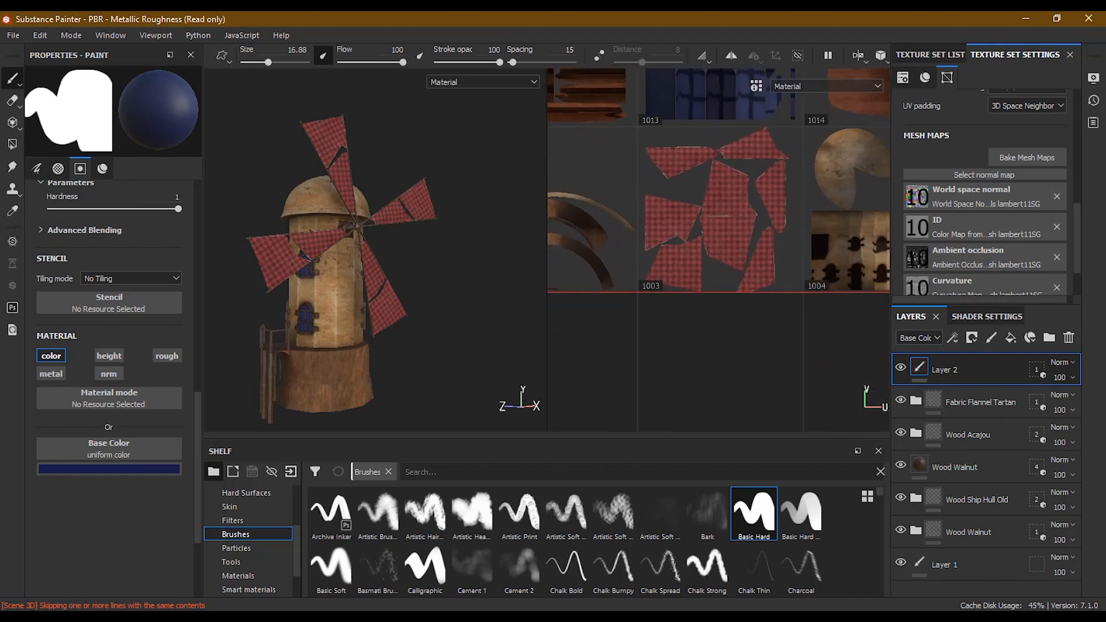
scroll(749, 230, up, 5)
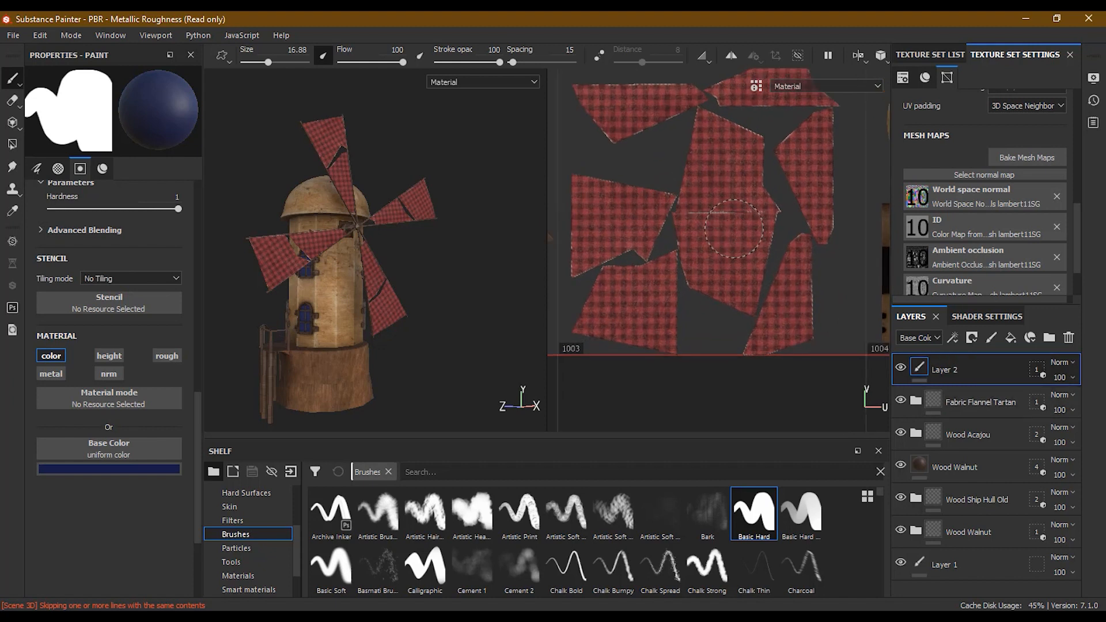
scroll(732, 241, down, 3)
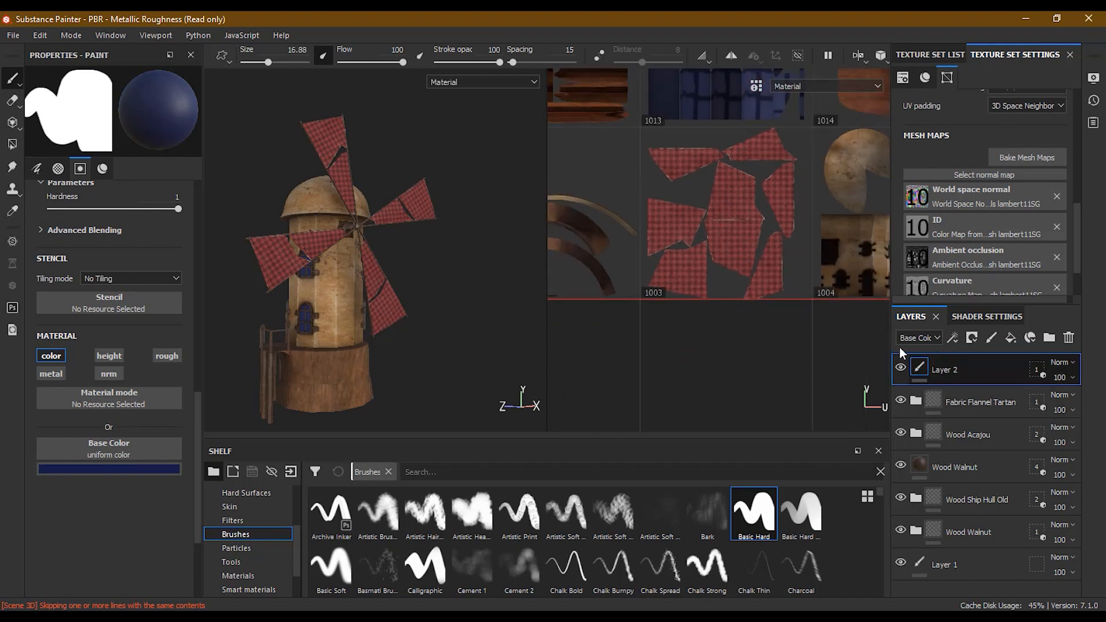
alt+middle_drag(752, 239, 712, 387)
scroll(762, 245, down, 1)
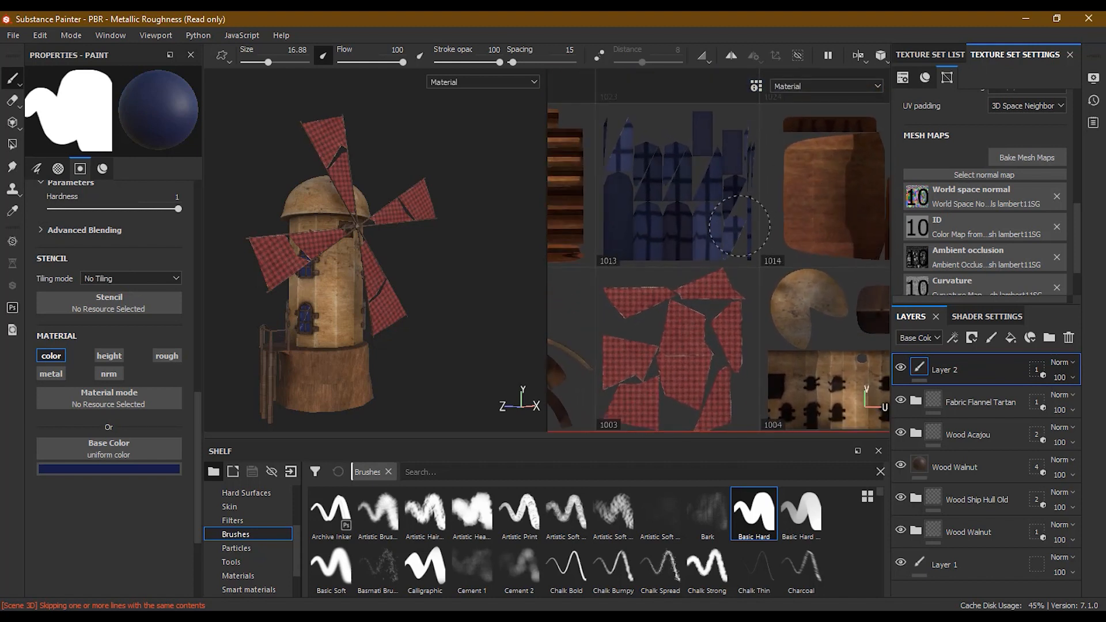
Set the brush's base color to dark red with RGB 0.156, 0.001, 0.001
click(144, 469)
click(267, 342)
drag(266, 341, 269, 330)
drag(247, 371, 244, 392)
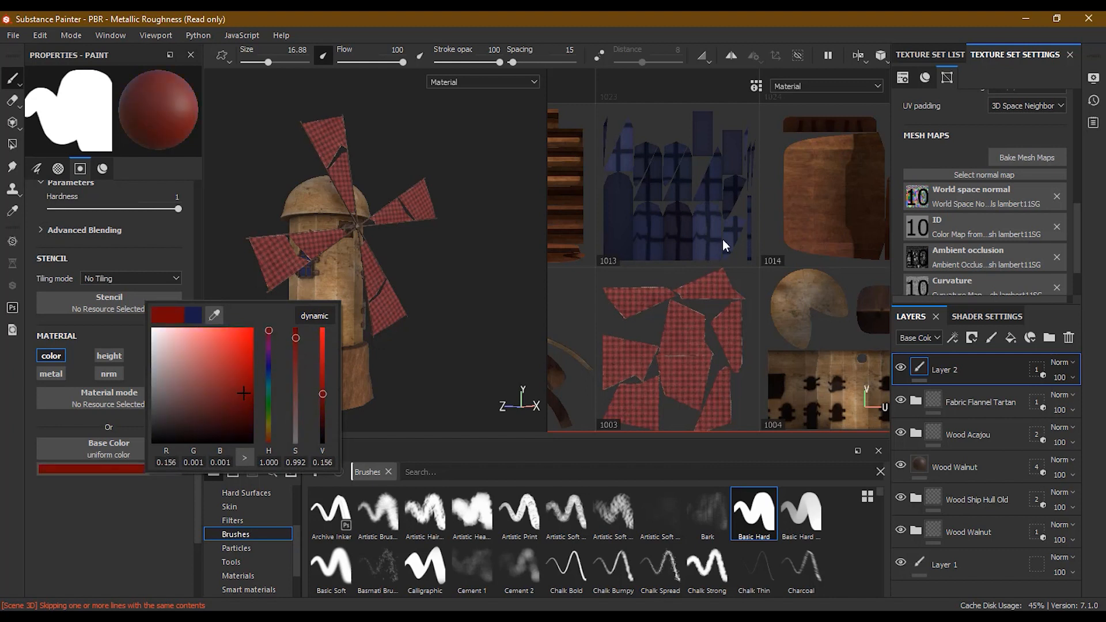
click(815, 234)
Paint the window islands in UV tile 1013 dark red in the 2D view
click(721, 237)
mouse_move(721, 237)
mouse_down()
mouse_move(700, 222)
mouse_move(729, 170)
mouse_move(662, 190)
mouse_move(630, 167)
mouse_move(614, 190)
mouse_move(634, 265)
mouse_move(611, 242)
mouse_move(616, 253)
mouse_up()
drag(694, 248, 686, 219)
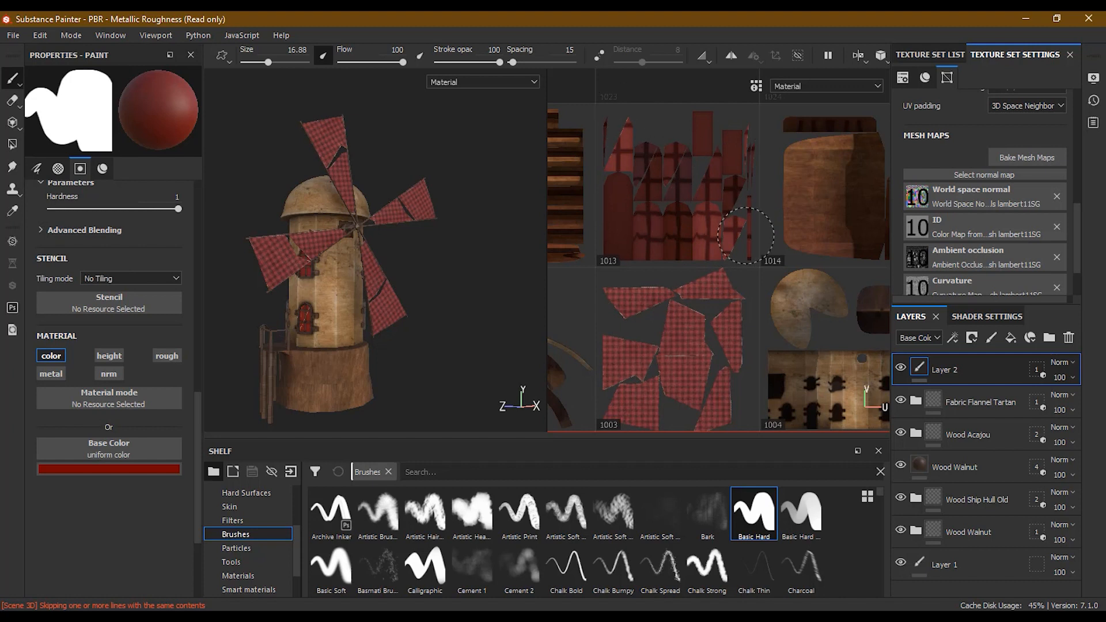
Switch the viewport from the split view to 3D only and frame the tower and its windows
scroll(682, 205, down, 3)
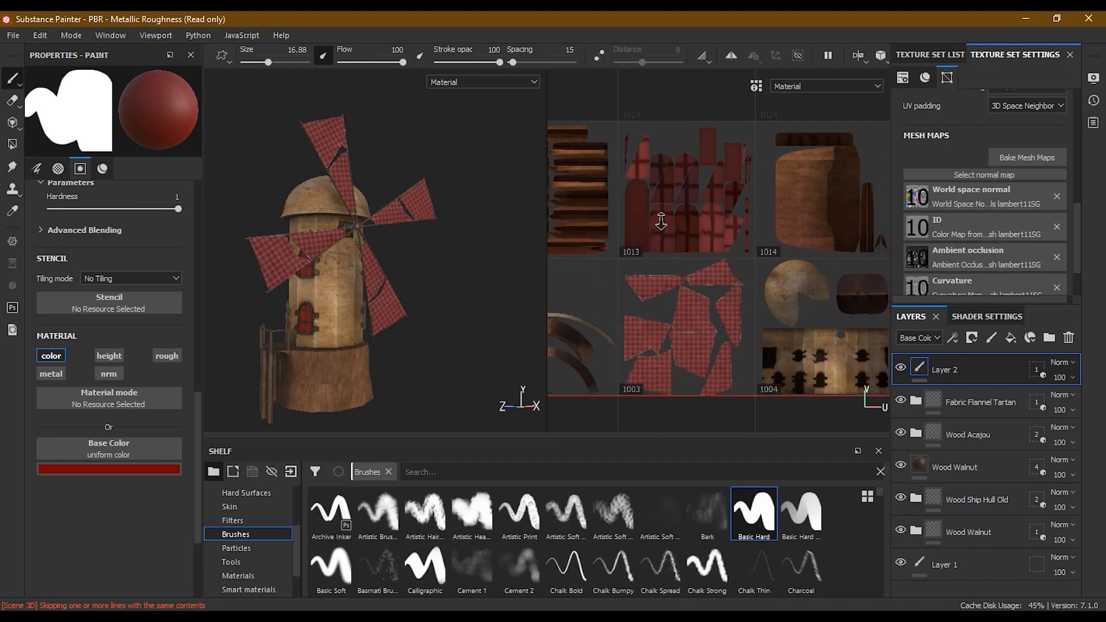
middle_drag(669, 220, 721, 250)
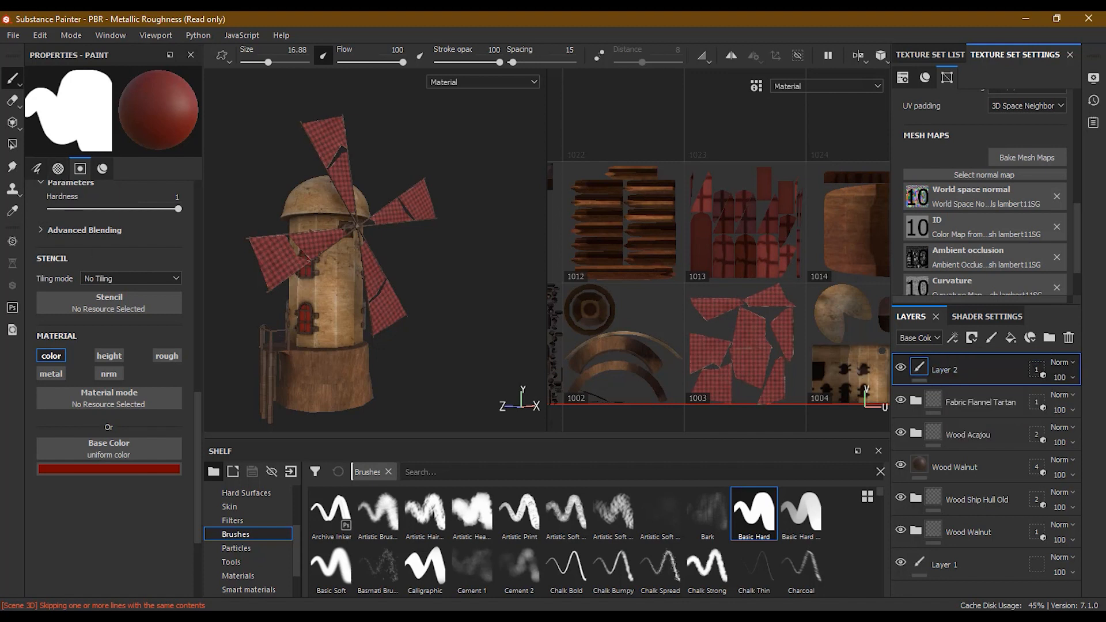
click(868, 58)
click(882, 87)
mouse_move(700, 279)
alt+mouse_down()
mouse_move(754, 257)
mouse_move(684, 279)
mouse_move(684, 257)
mouse_move(659, 292)
alt+mouse_up()
alt+middle_drag(659, 291, 664, 294)
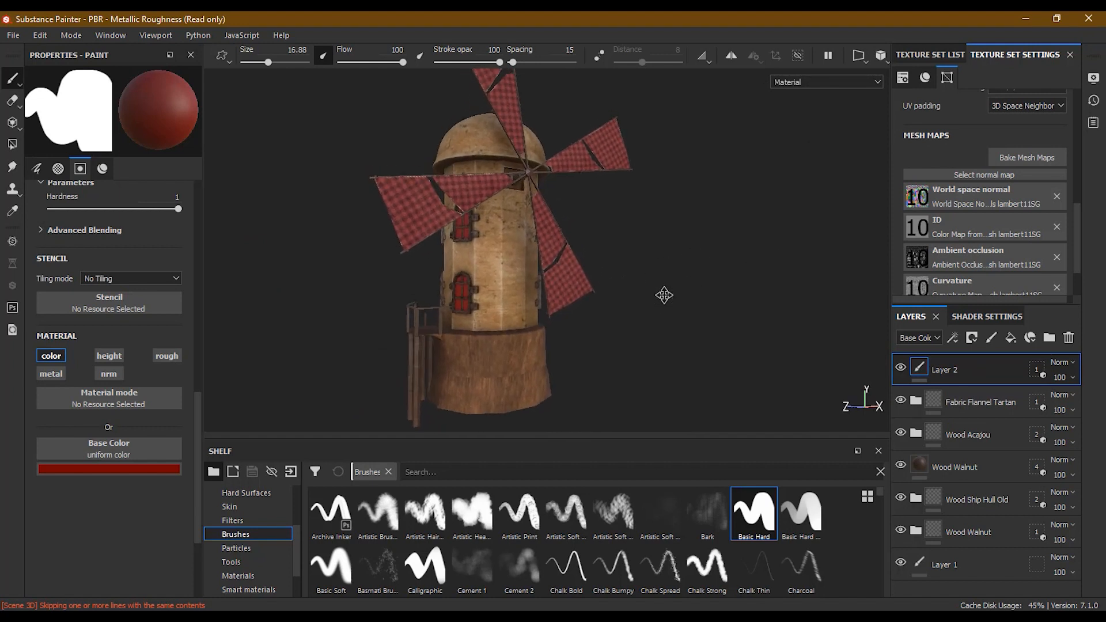
alt+right_drag(664, 294, 652, 274)
alt+middle_drag(651, 274, 699, 302)
alt+right_drag(699, 303, 746, 269)
alt+drag(747, 288, 707, 301)
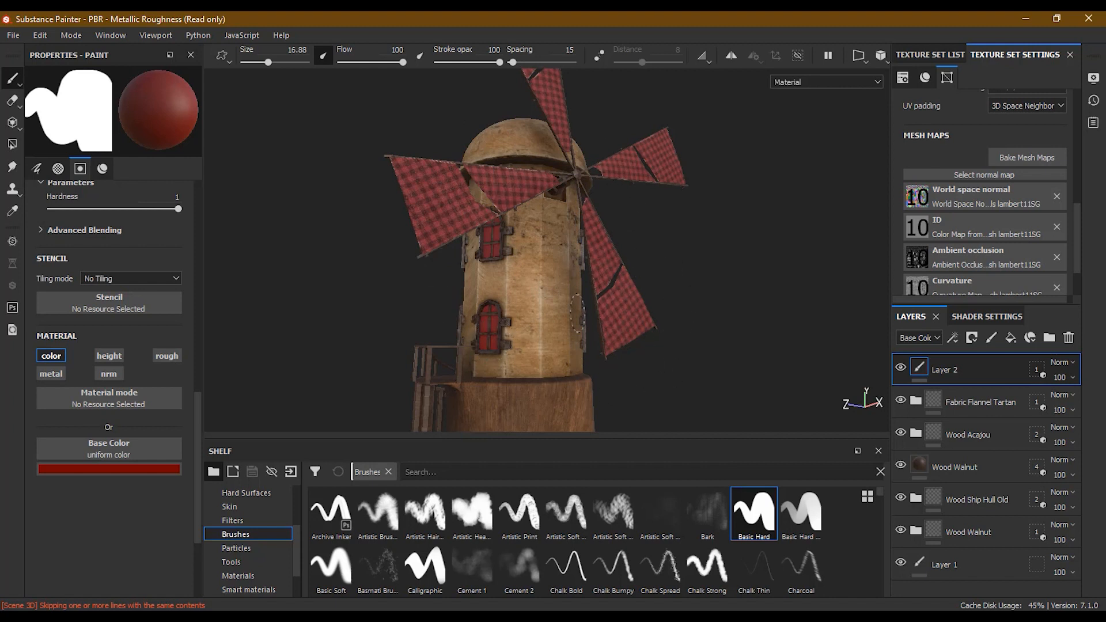
Review the mesh names included in Layer 2's geometry mask and return to the layer's paint content
click(1035, 372)
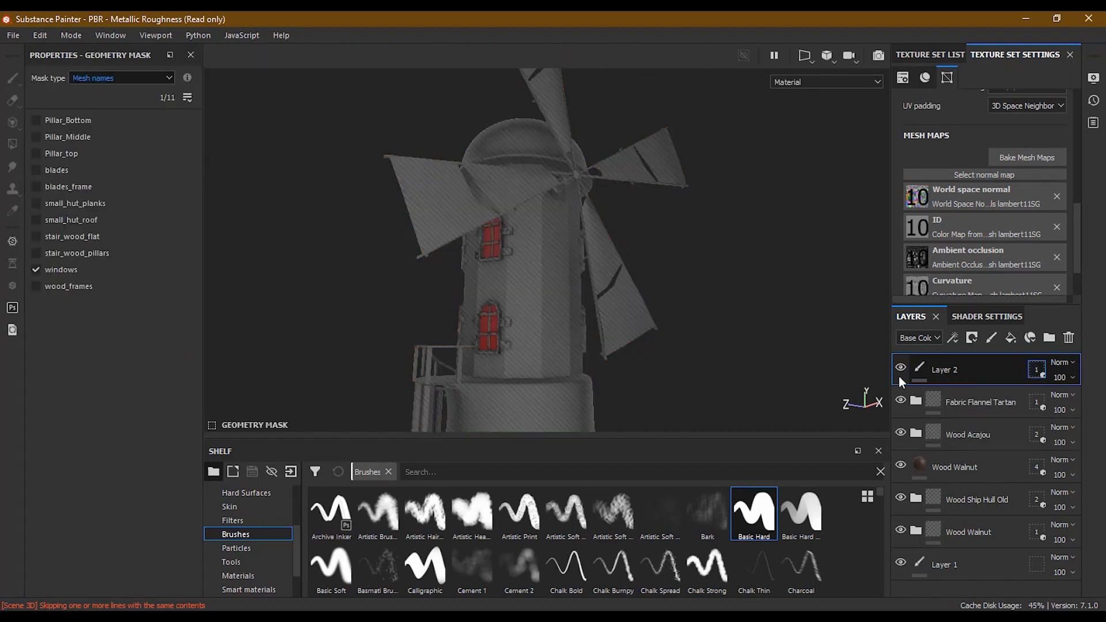
click(35, 270)
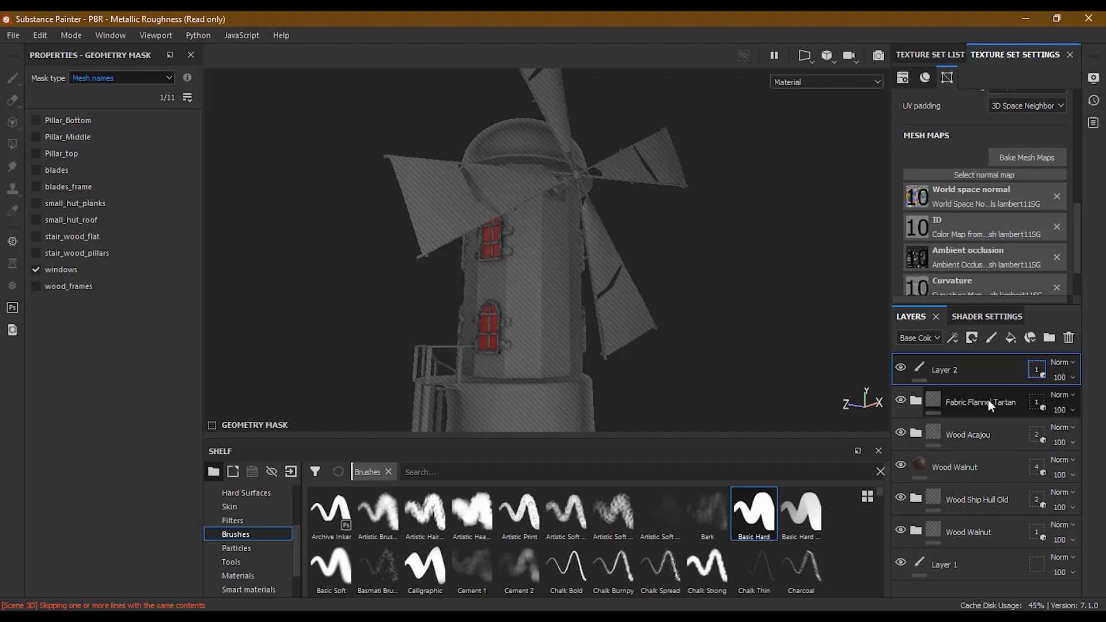
click(921, 368)
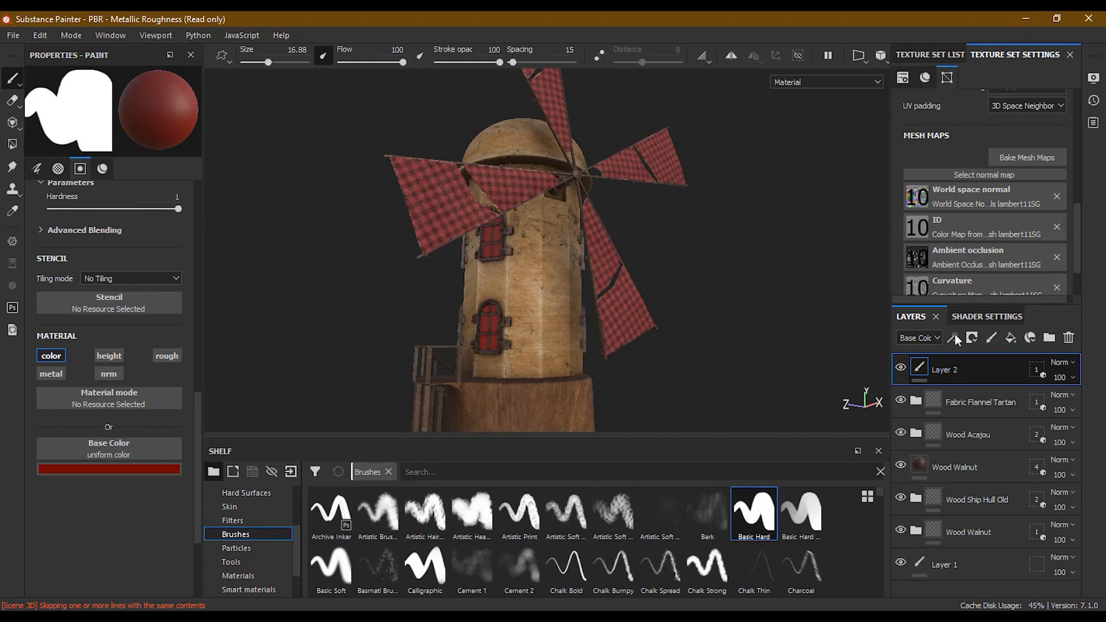
Hide the geometry excluded from Layer 2's mask, view the isolated windows from several sides, and show the full windmill again
click(796, 57)
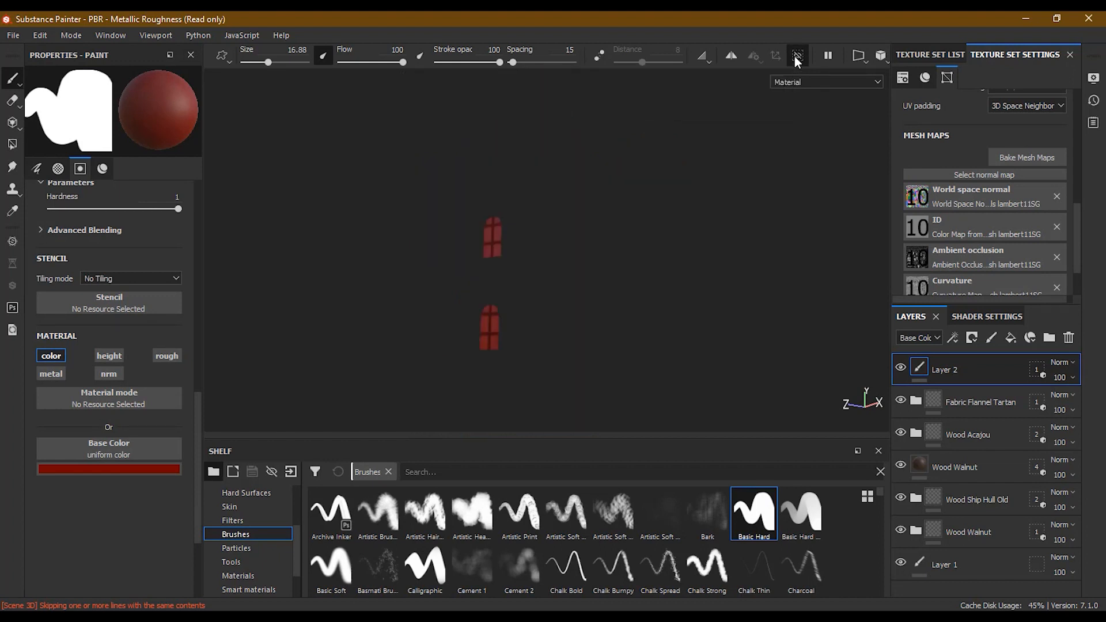
alt+drag(785, 242, 589, 268)
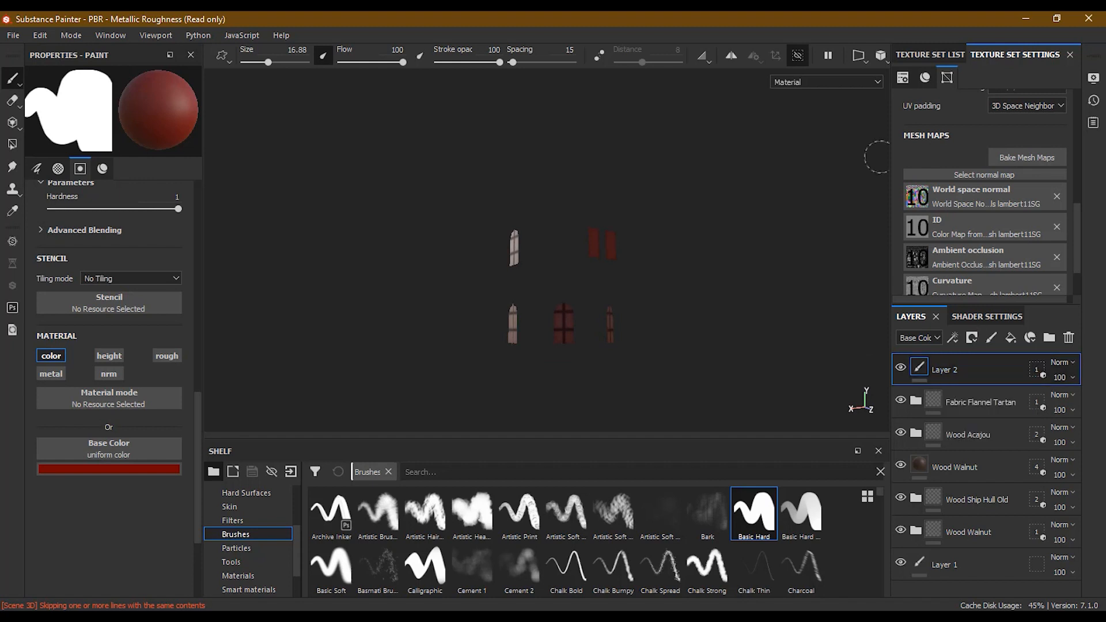
click(798, 56)
alt+drag(800, 108, 716, 304)
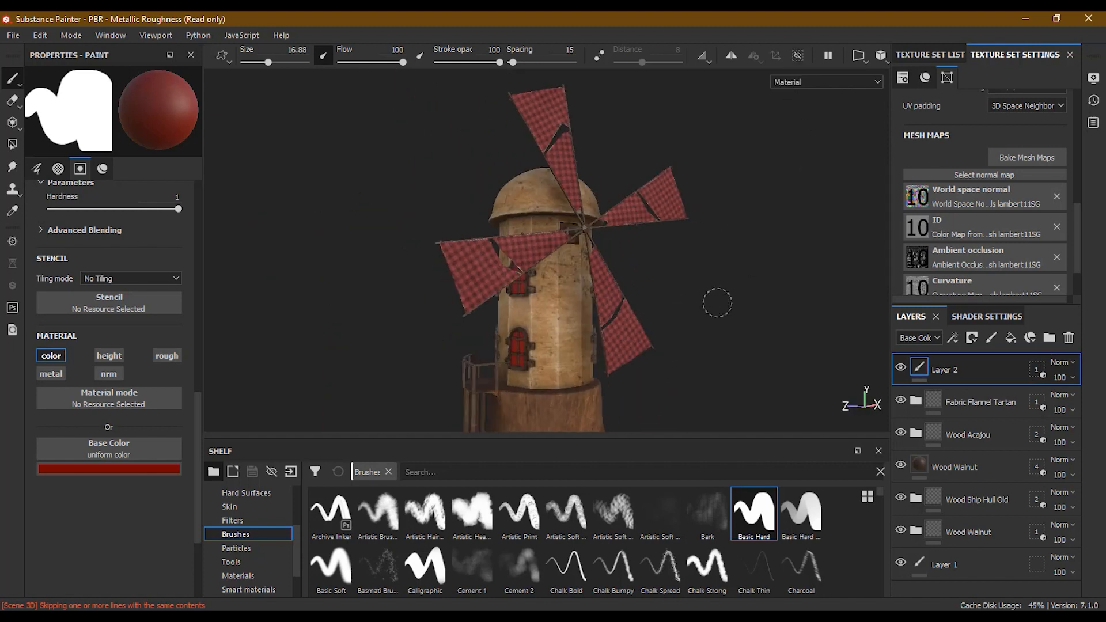
Frame the tower closer and briefly isolate the masked windows again before restoring the full windmill
alt+right_drag(672, 329, 788, 308)
alt+middle_drag(714, 321, 721, 299)
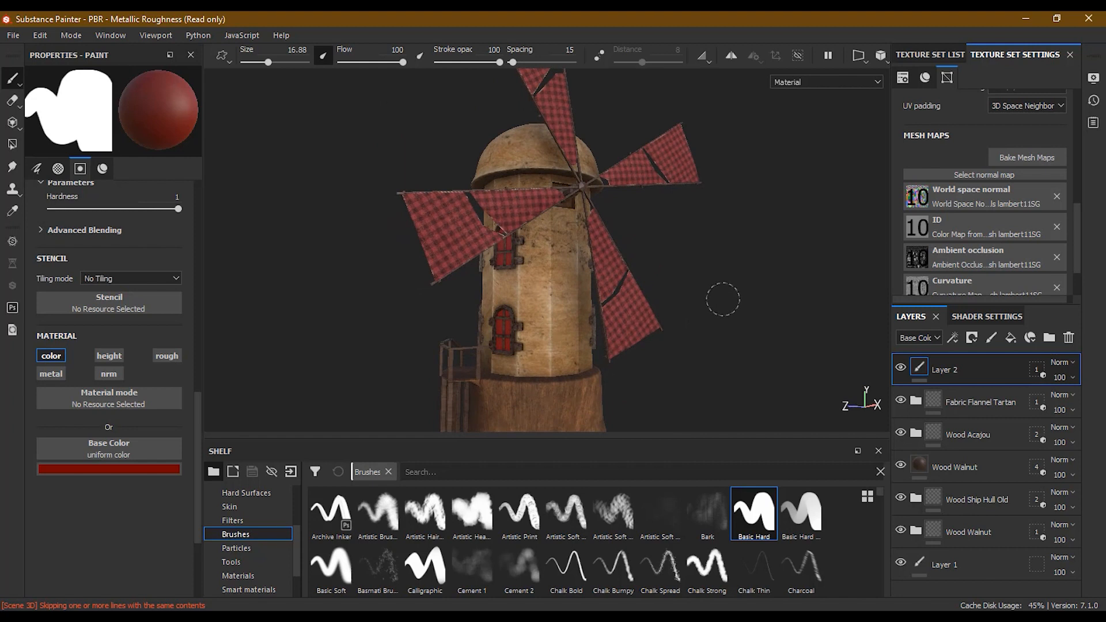
key(alt+h)
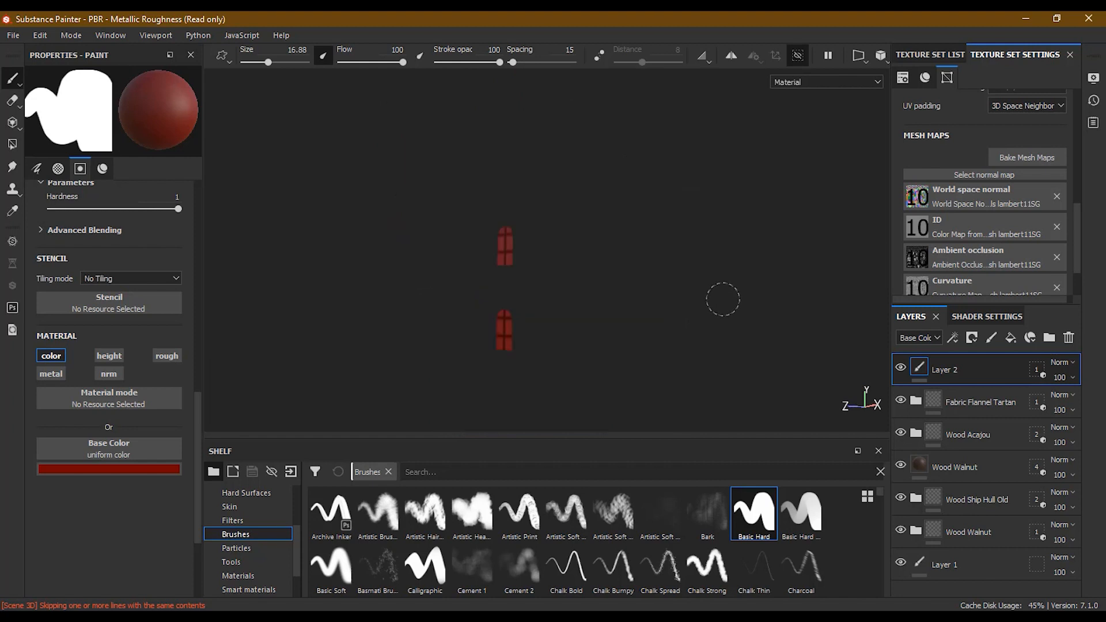
key(alt+h)
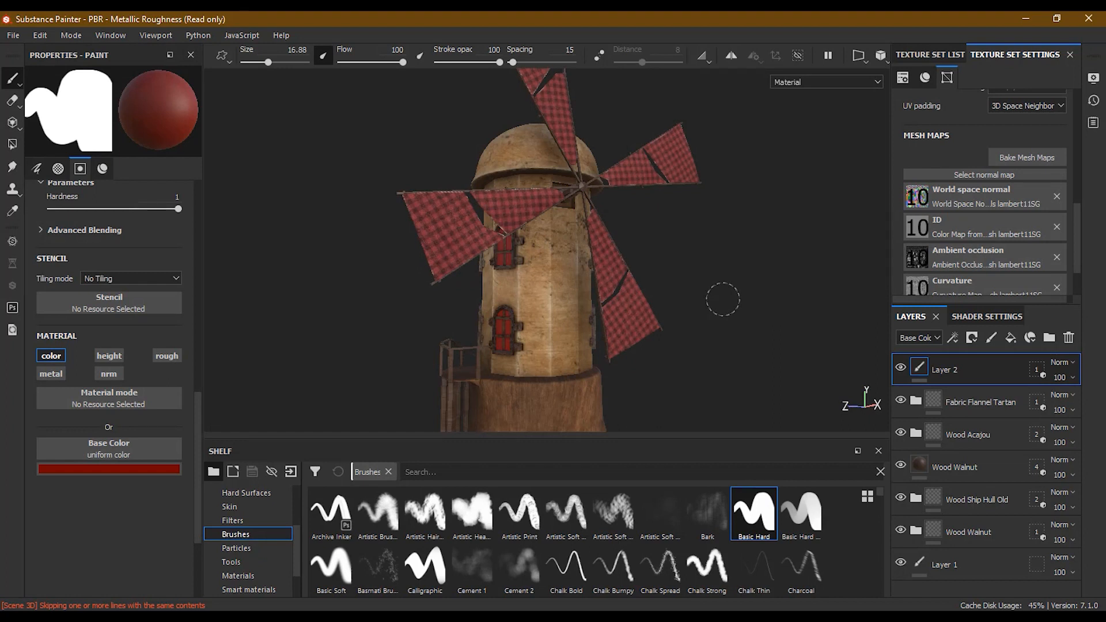
alt+right_drag(721, 299, 544, 300)
mouse_move(701, 320)
alt+mouse_down()
mouse_move(663, 320)
mouse_move(690, 322)
alt+mouse_up()
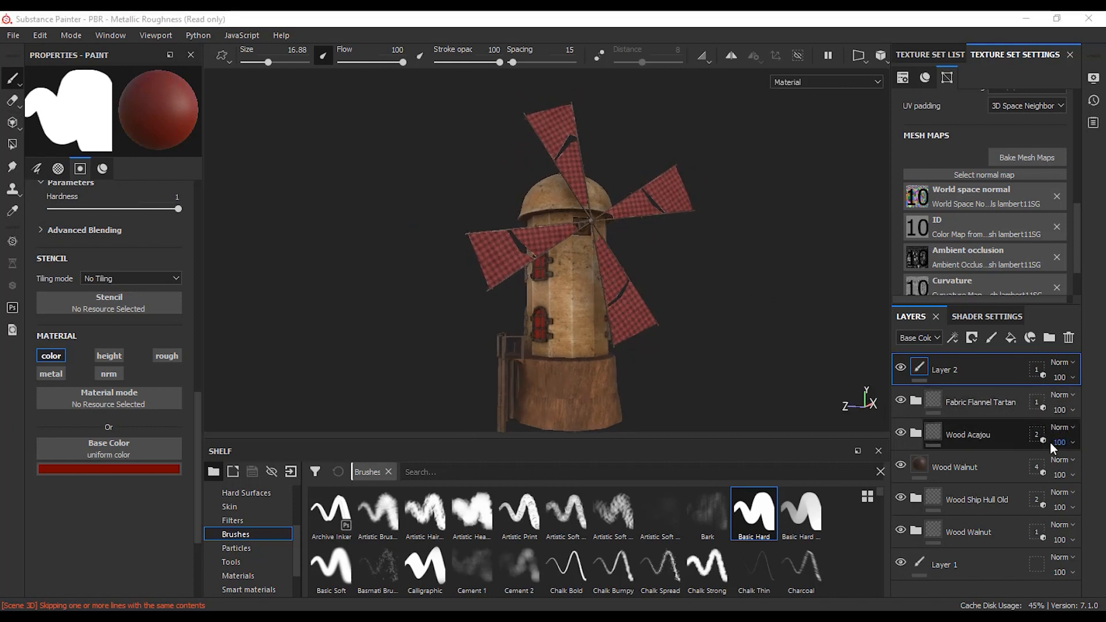
Add the Brass Pure material to the windmill as a fill layer above Layer 2
click(748, 344)
alt+right_drag(748, 344, 974, 314)
alt+middle_drag(766, 337, 749, 263)
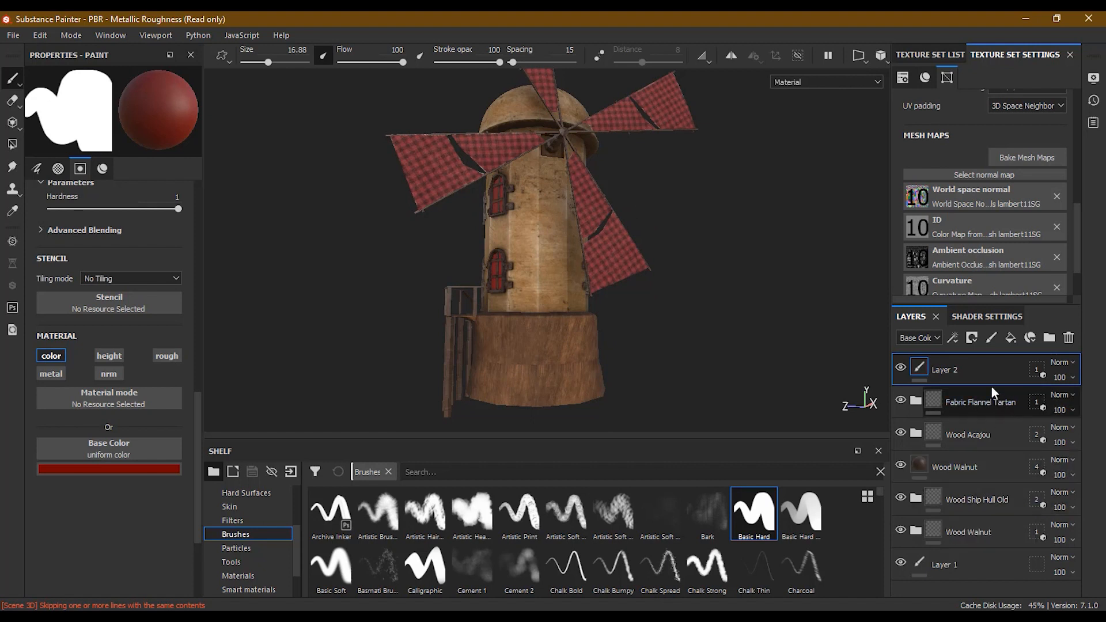
click(268, 574)
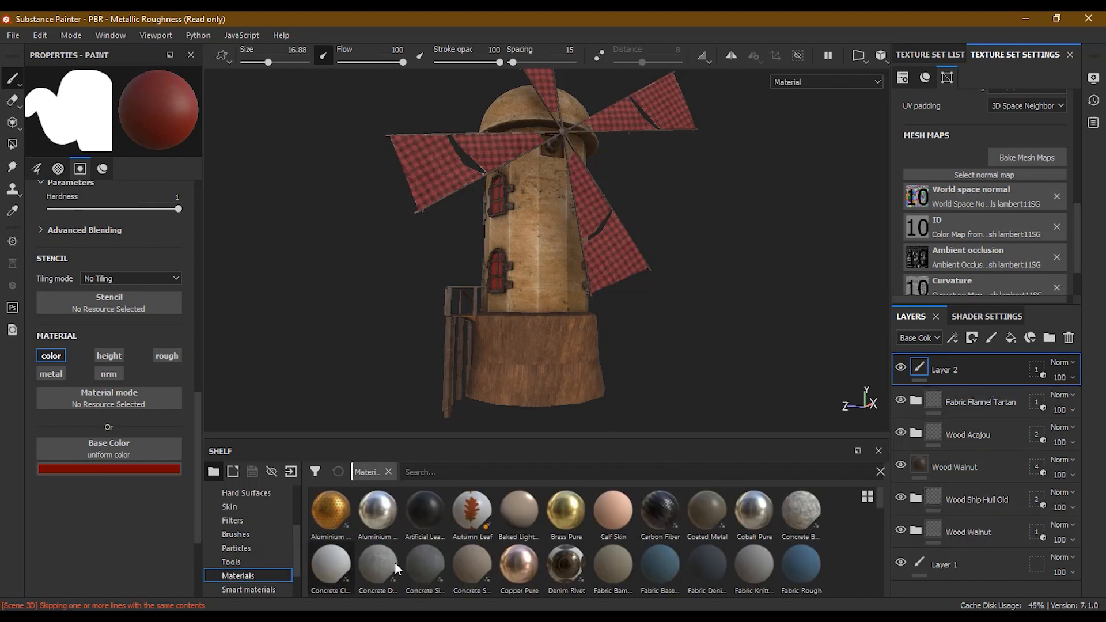
click(572, 510)
drag(574, 500, 566, 309)
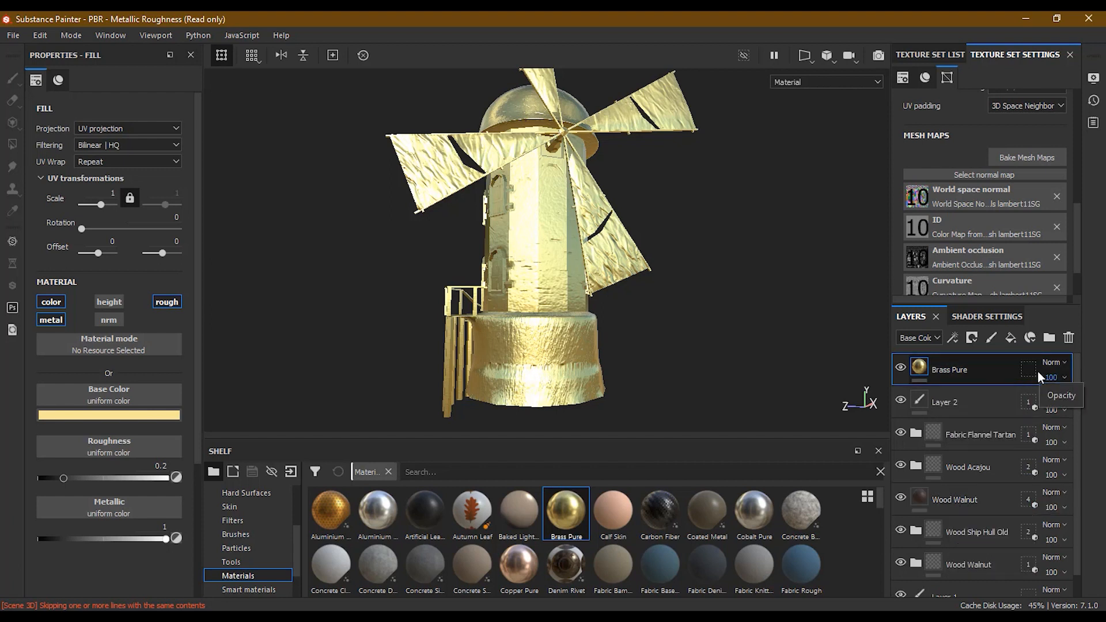
Copy the geometry mask of the Wood Walnut fill layer into the Brass Pure layer's geometry mask
click(1029, 500)
right_click(1029, 500)
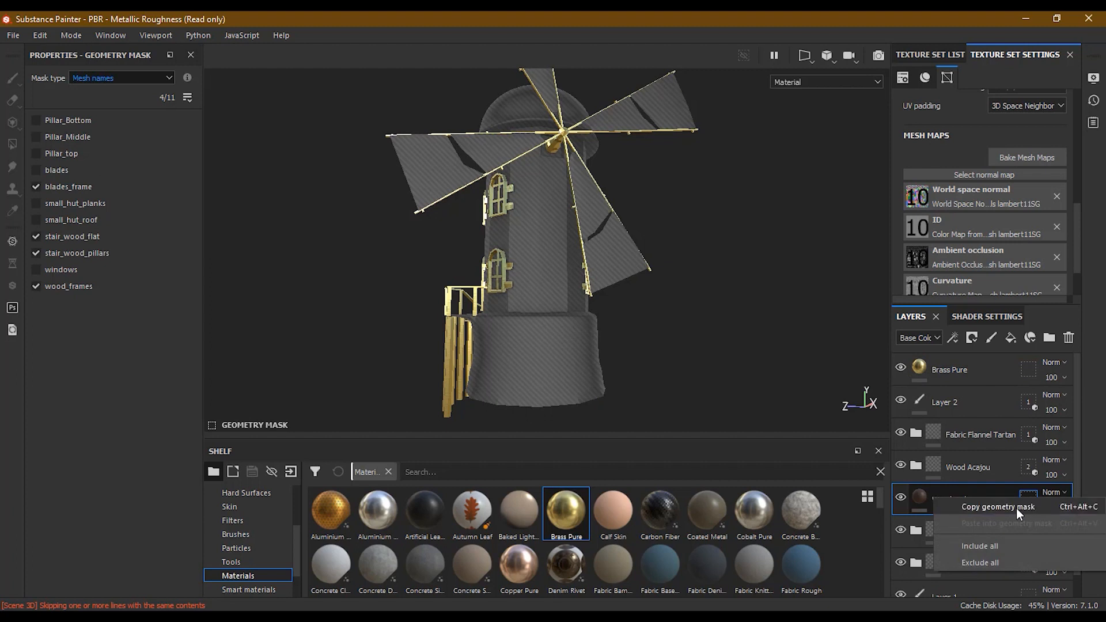
click(1019, 508)
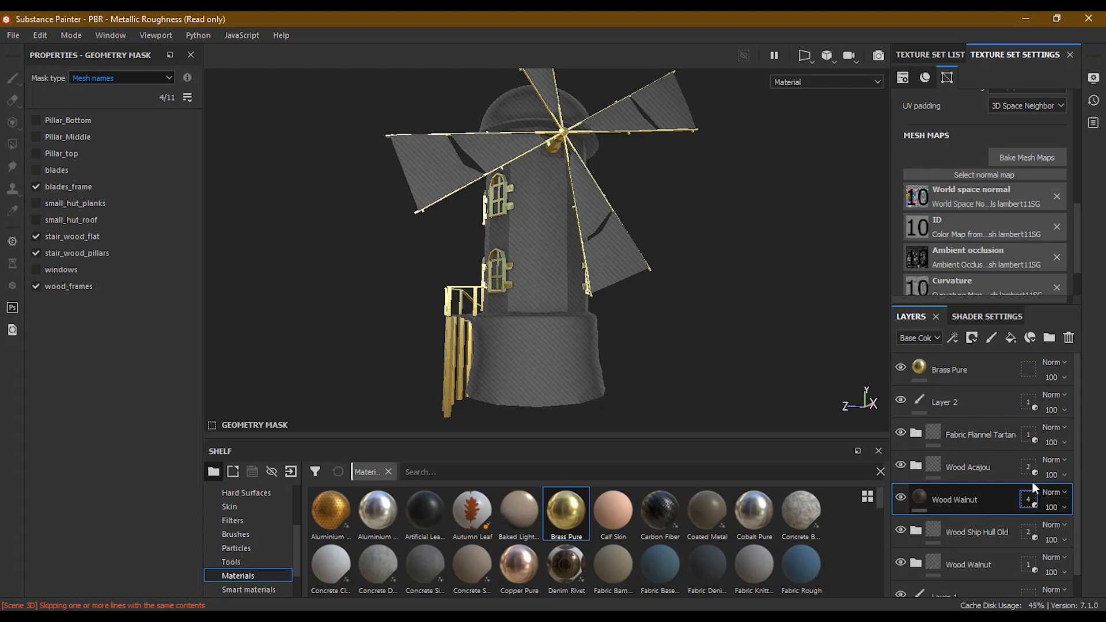
click(1033, 371)
right_click(1033, 371)
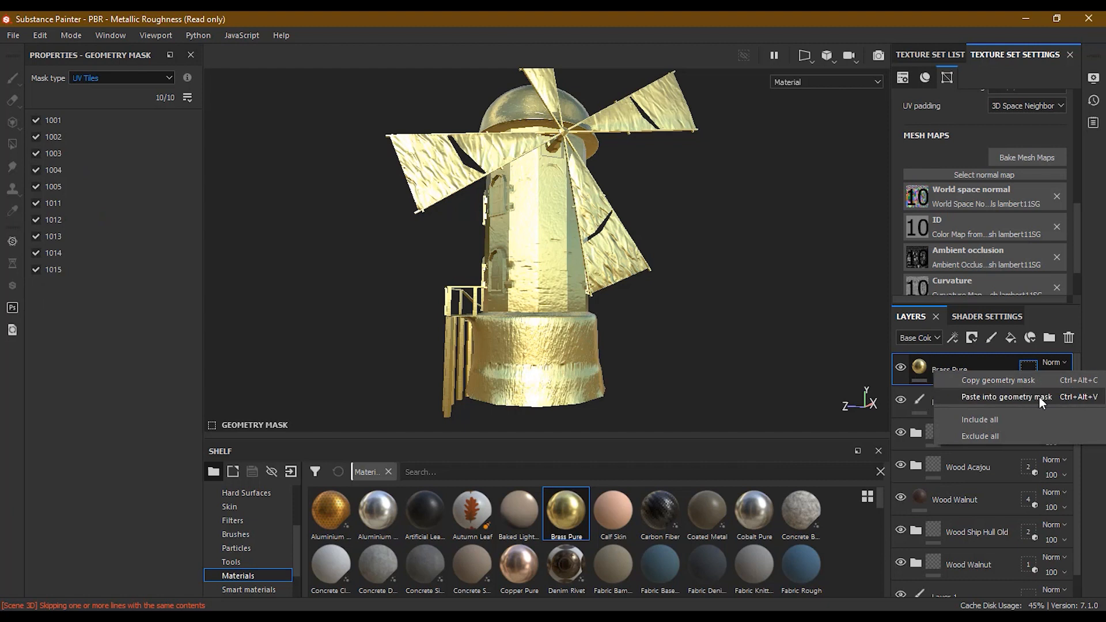
click(1040, 397)
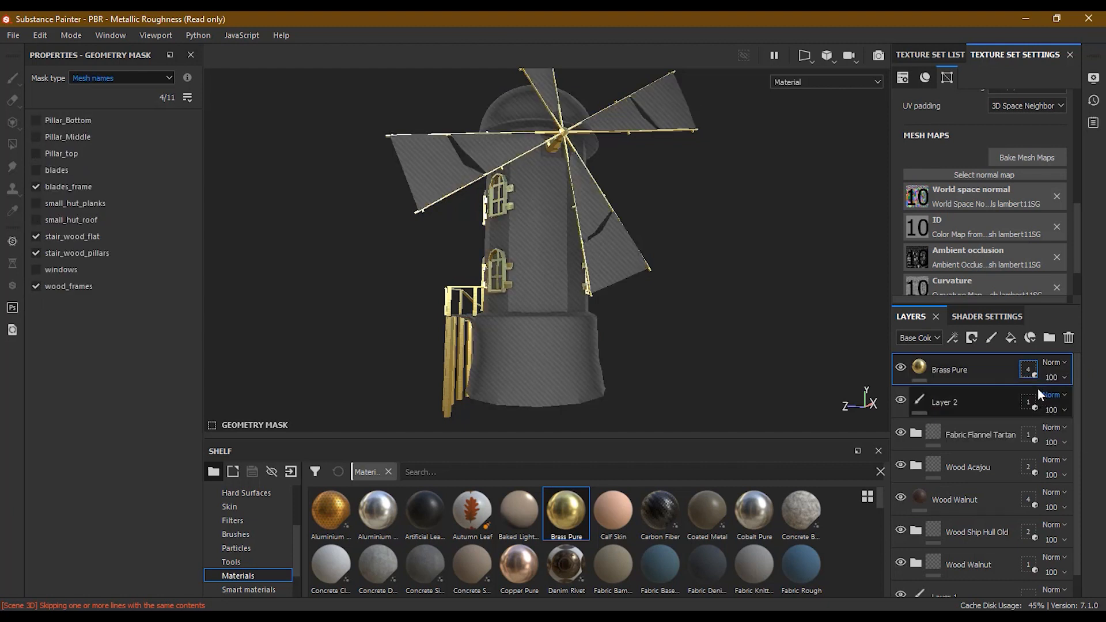
click(922, 369)
alt+drag(634, 309, 670, 316)
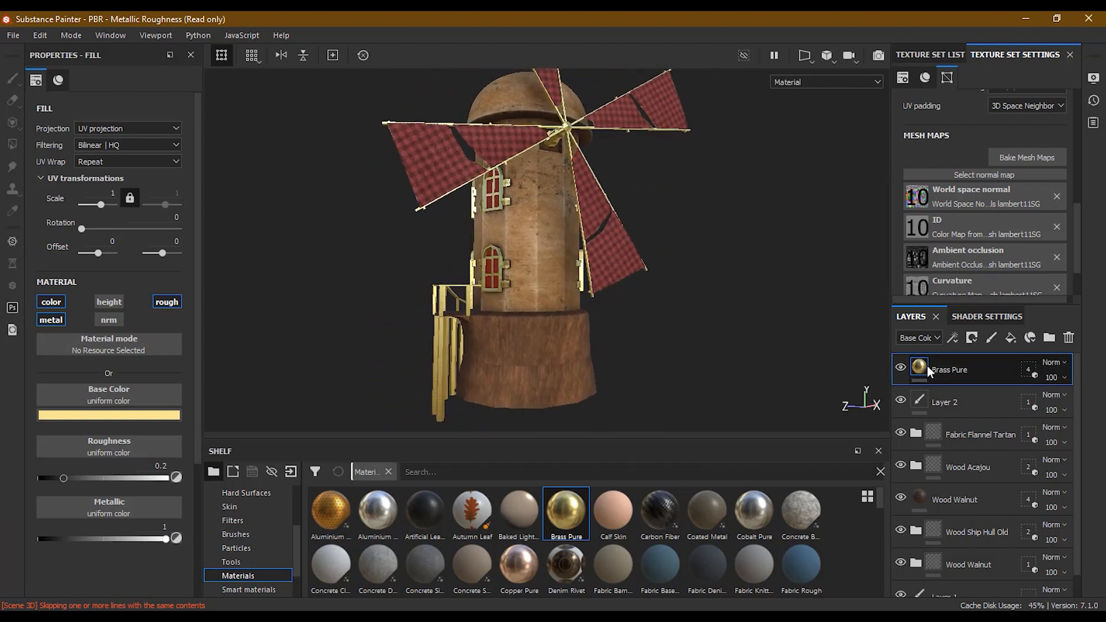
Exclude the stair_wood_flat and stair_wood_pillars meshes from the Brass Pure geometry mask, keeping brass on the blade and window frames
click(1029, 370)
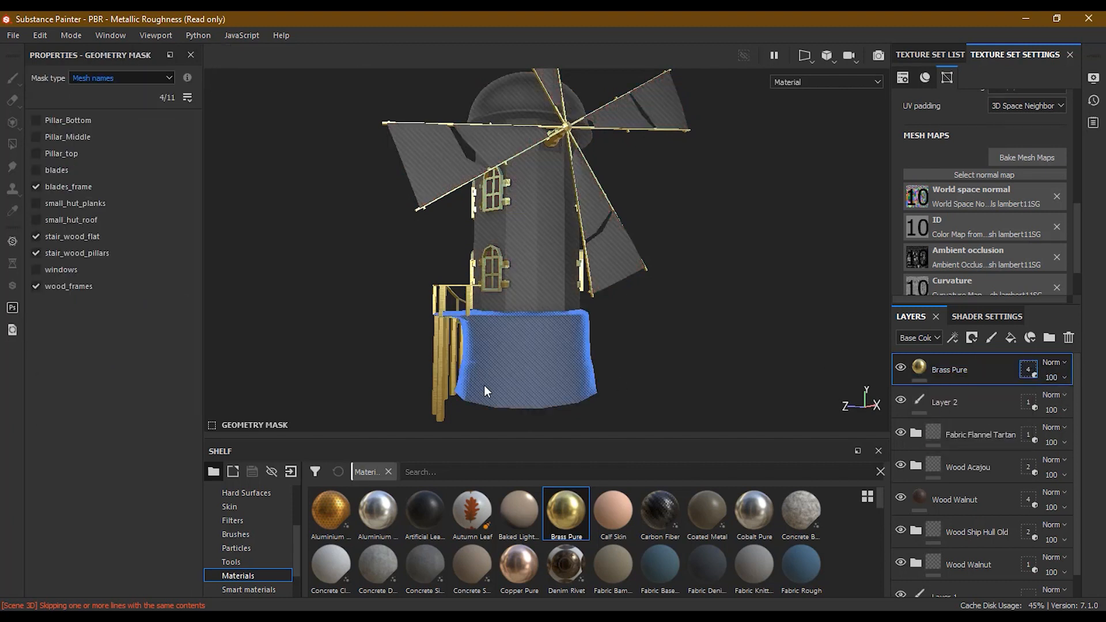
scroll(441, 364, down, 5)
alt+middle_drag(541, 383, 495, 378)
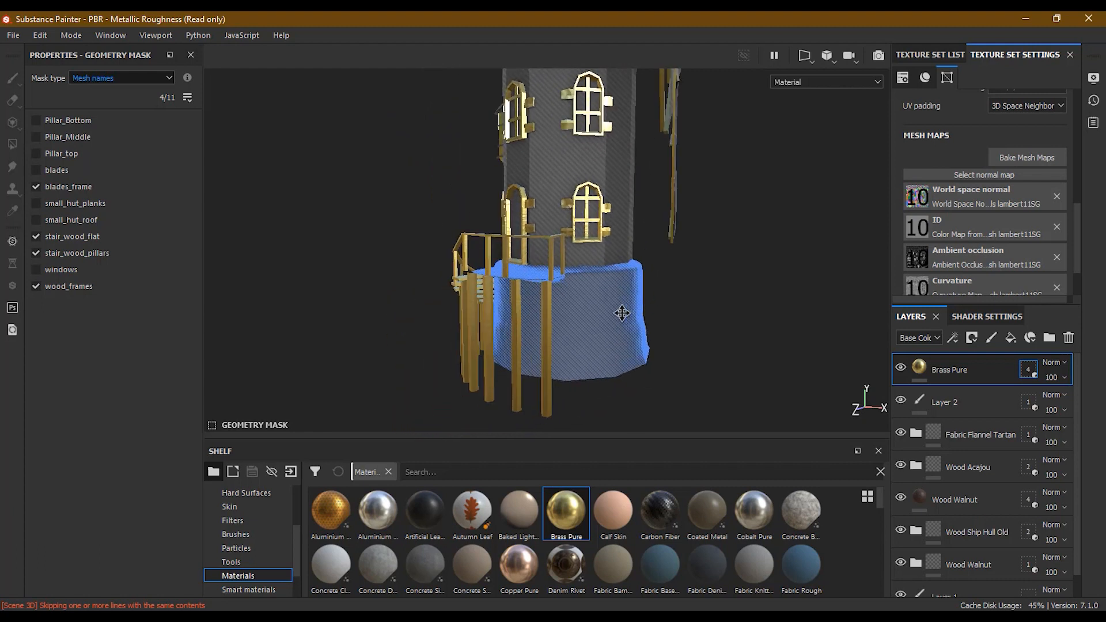
click(497, 376)
alt+drag(416, 379, 506, 316)
click(507, 314)
alt+drag(743, 352, 830, 363)
click(918, 368)
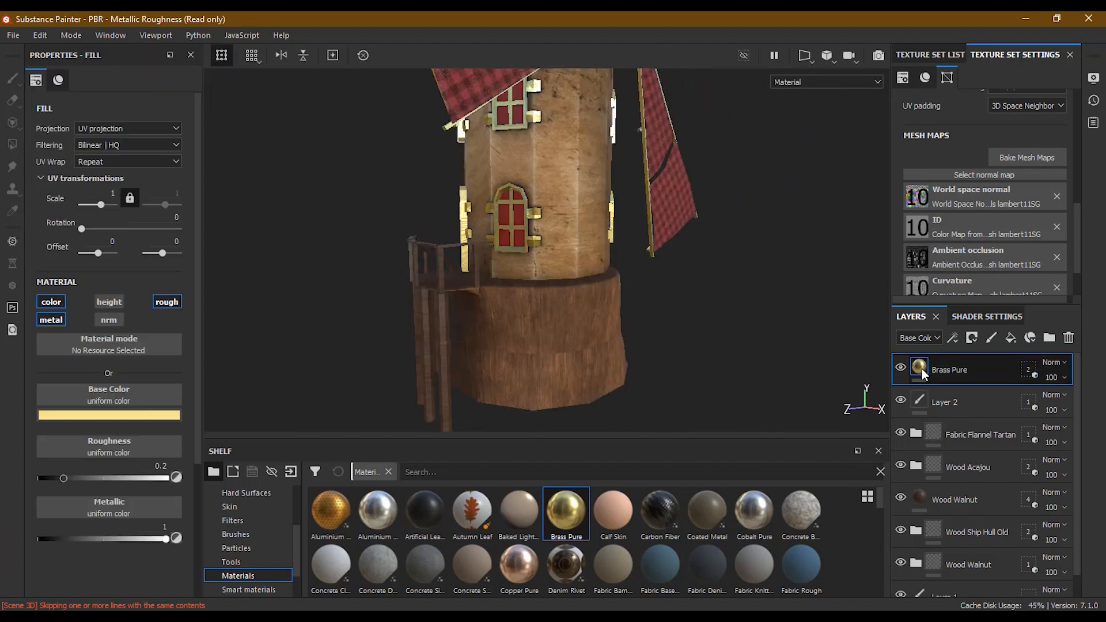
alt+drag(536, 362, 620, 316)
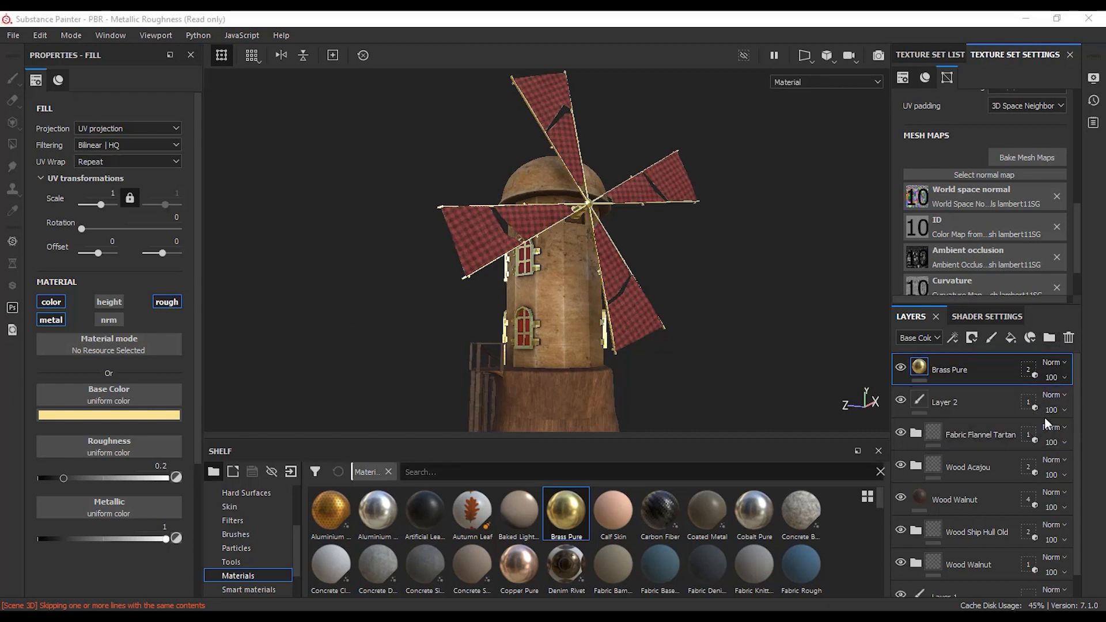
Add a Levels effect for the base color to Layer 2, the painted windows layer
scroll(994, 463, down, 1)
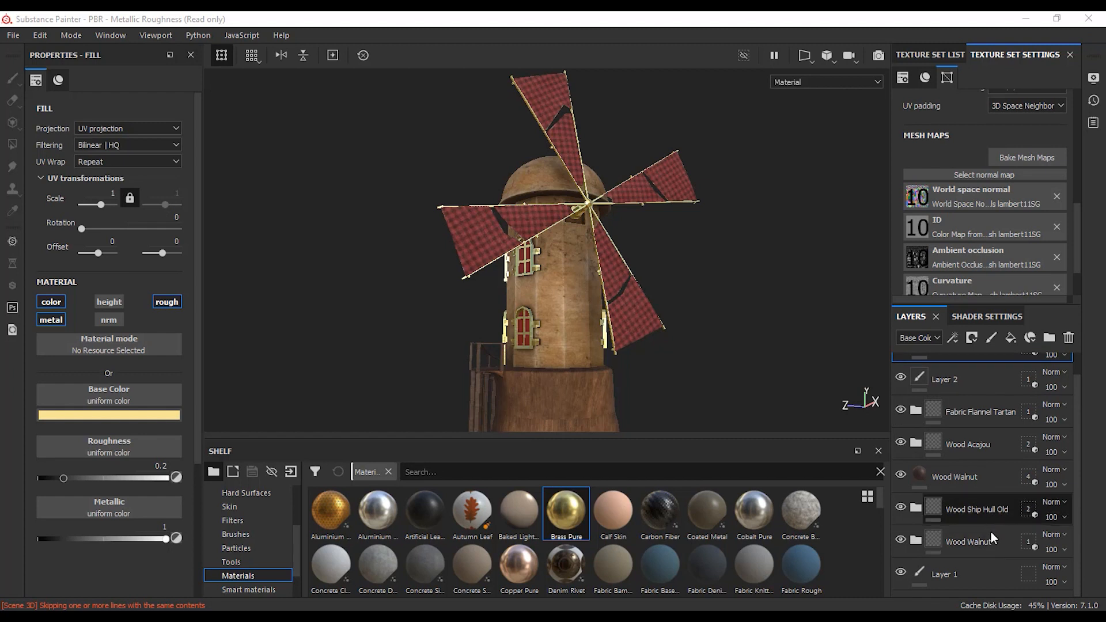
scroll(981, 459, up, 1)
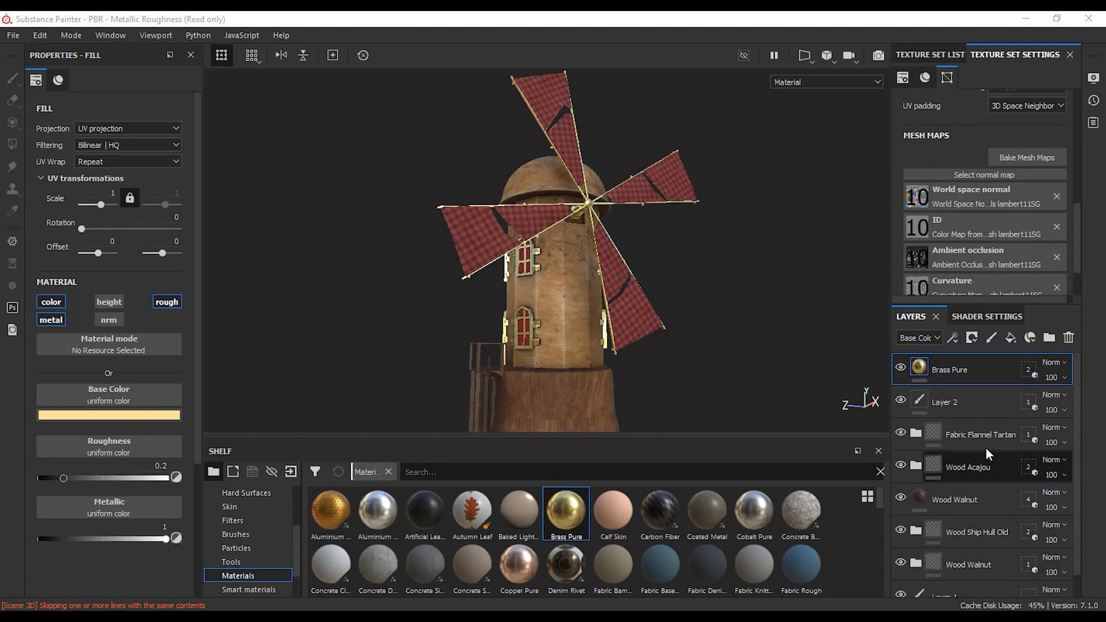
click(949, 406)
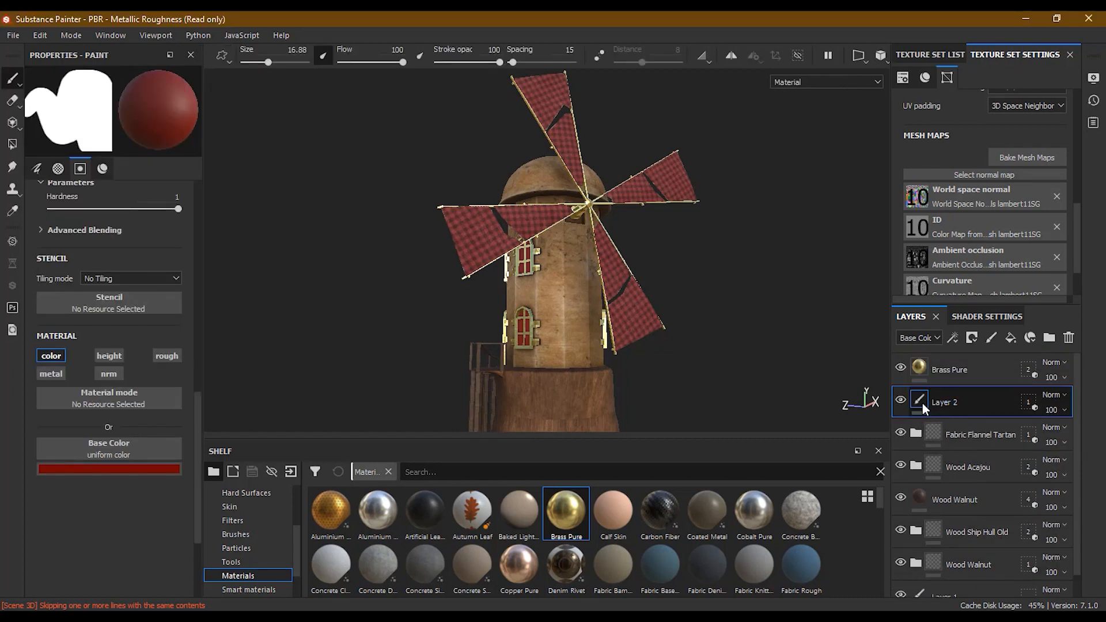
click(952, 338)
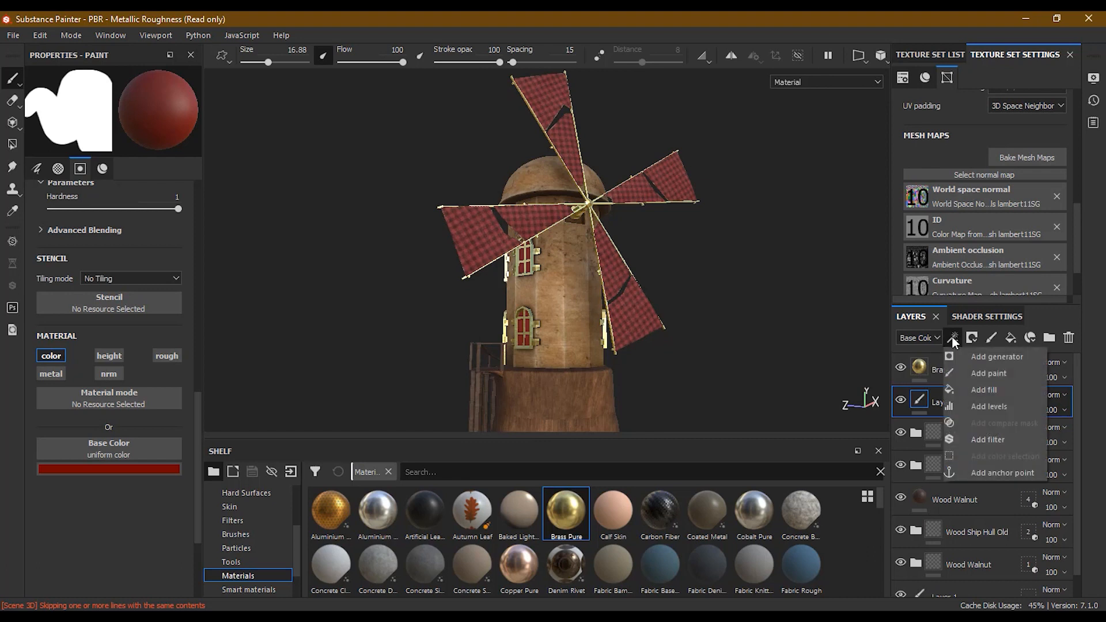
click(1015, 407)
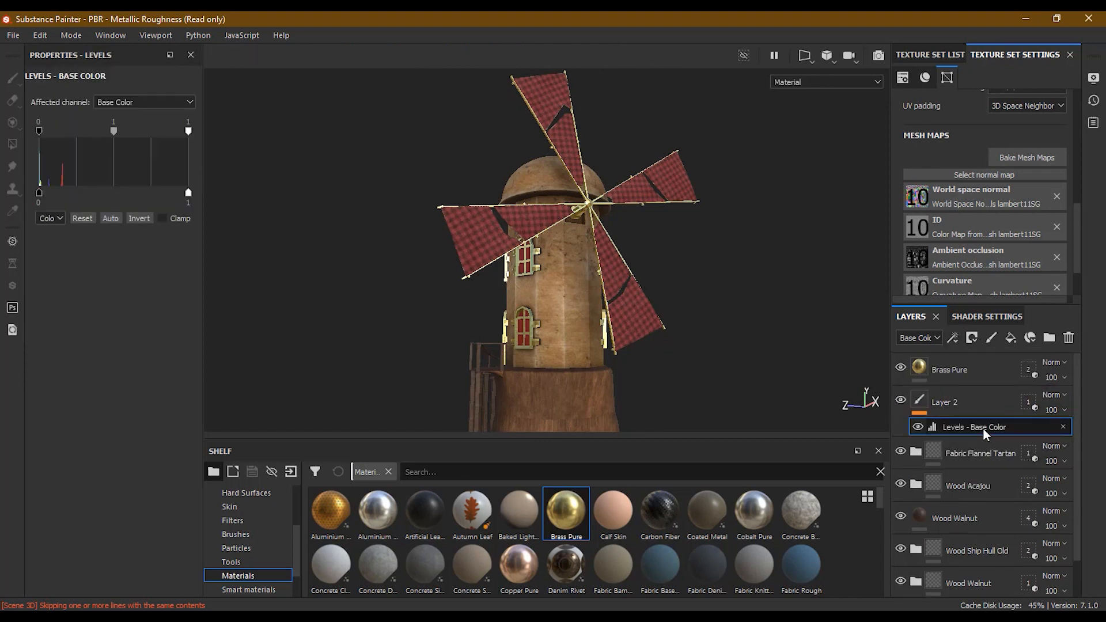
Brighten the windows' red by setting the Levels input black point to 0.097 and the midtone to 0.438
drag(38, 131, 80, 131)
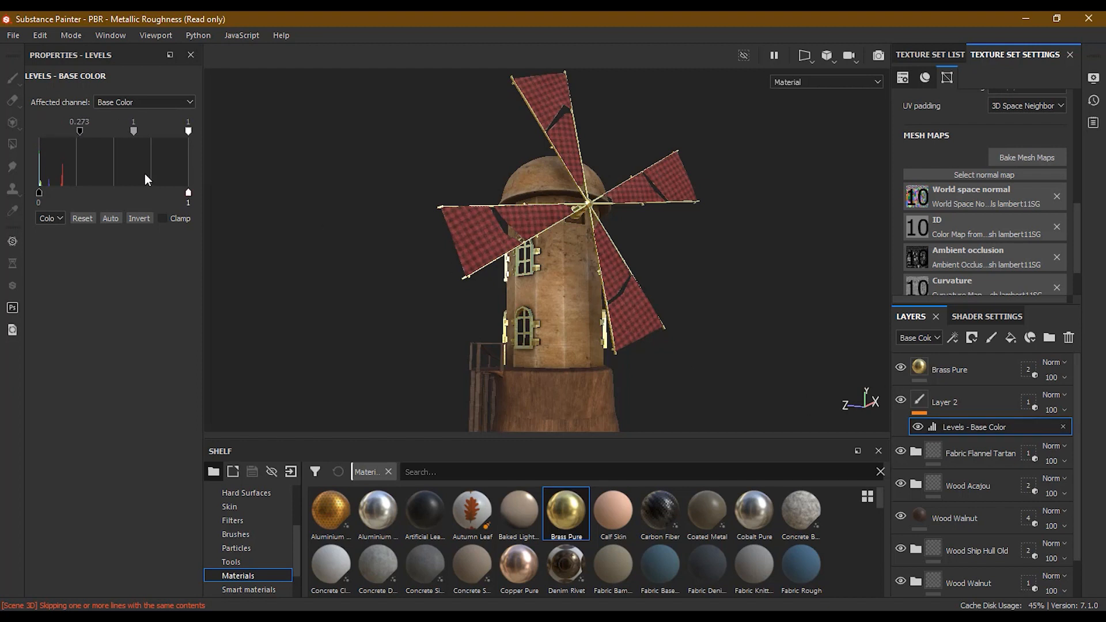
drag(80, 130, 53, 131)
drag(121, 130, 81, 131)
Duplicate the base color Levels effect on Layer 2 twice
scroll(503, 319, up, 3)
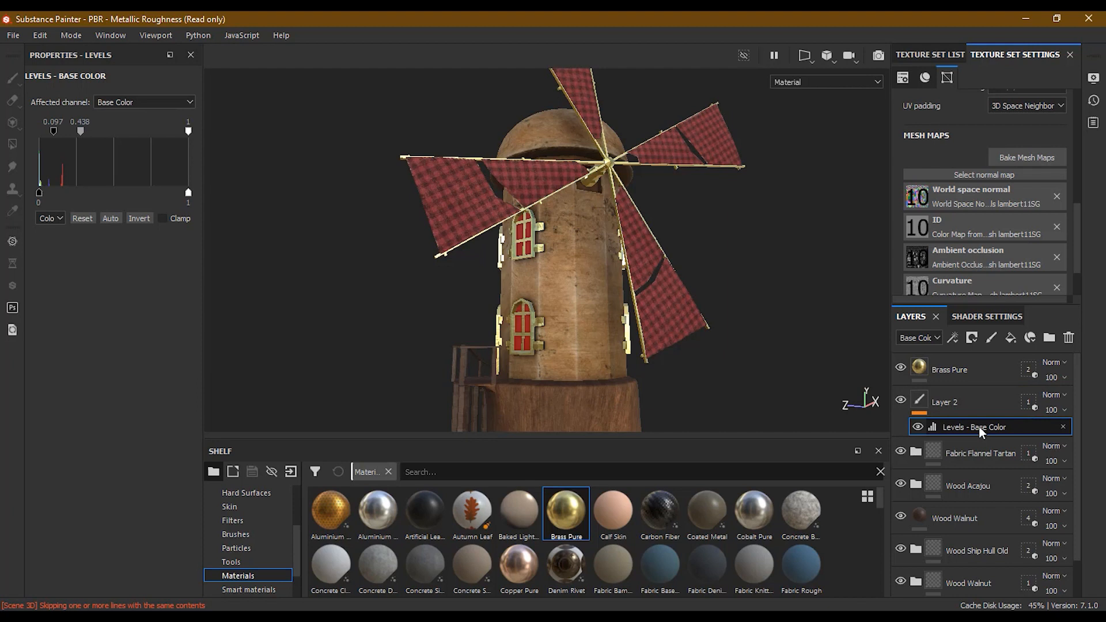
key(ctrl+d)
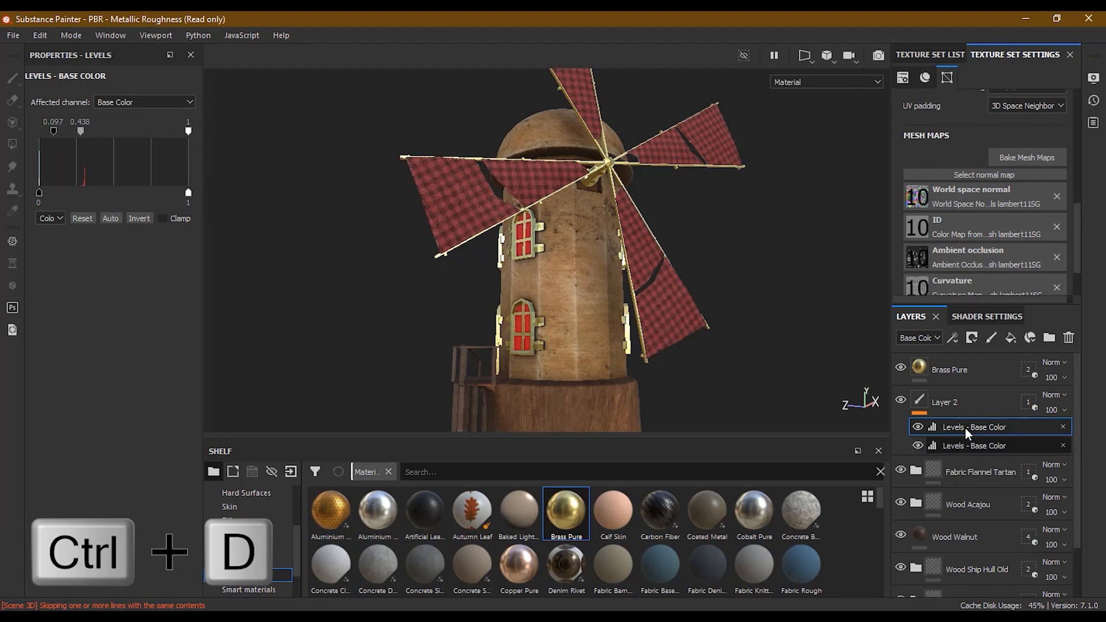
key(ctrl+d)
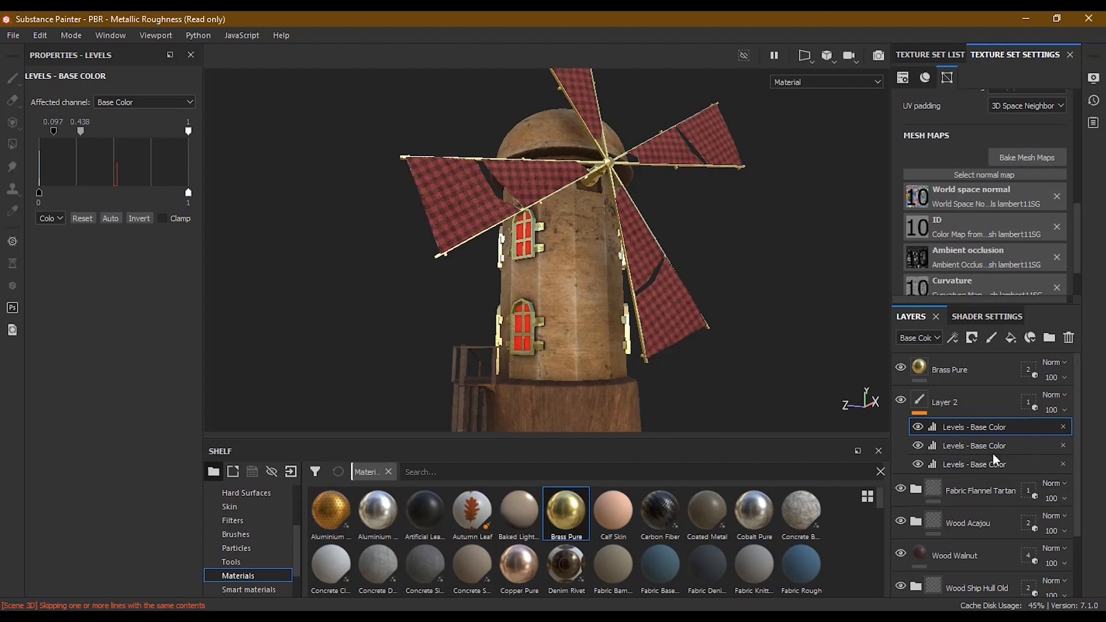
Undo the last two duplications of the base color Levels effect on Layer 2
key(ctrl+z)
key(ctrl+z)
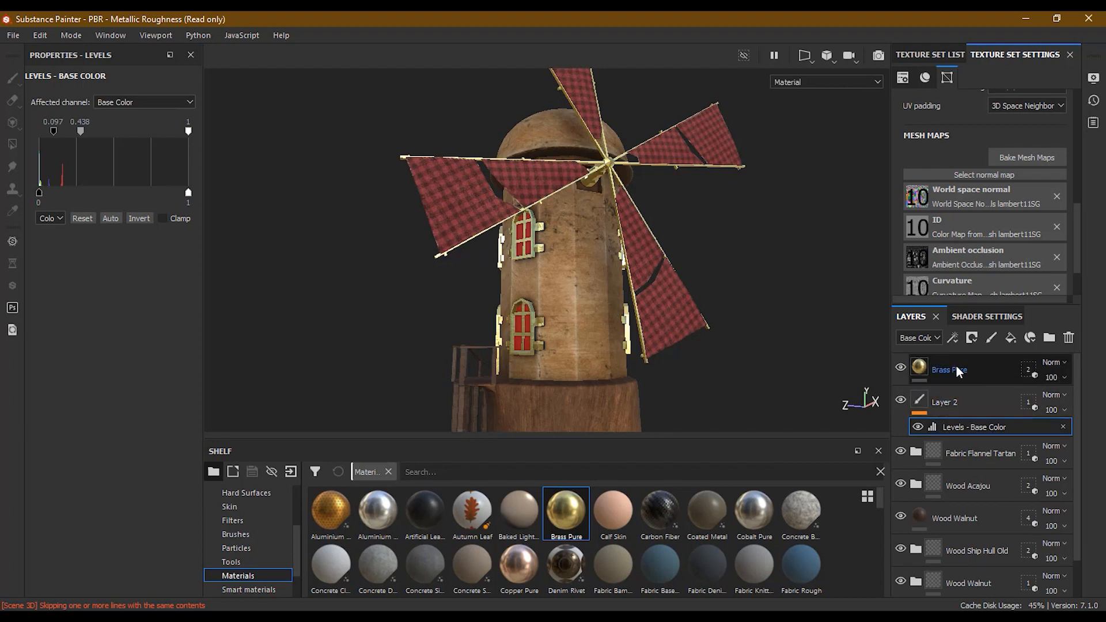
Copy Layer 2's base color Levels effect onto the Brass Pure layer, and remove the effect from both layers
alt+drag(962, 423, 954, 373)
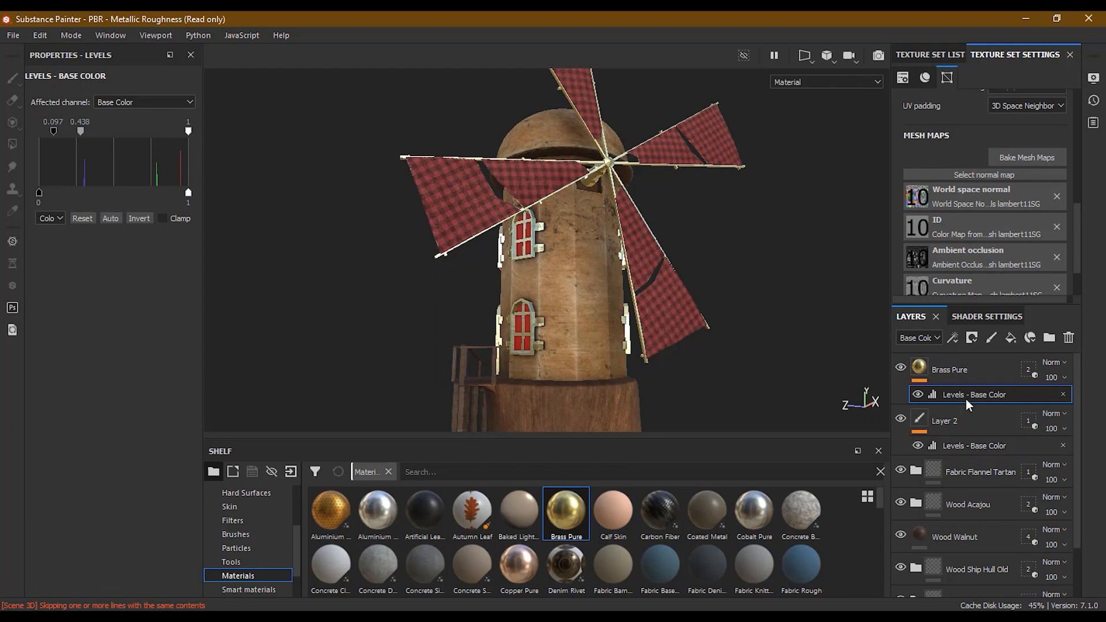
key(Delete)
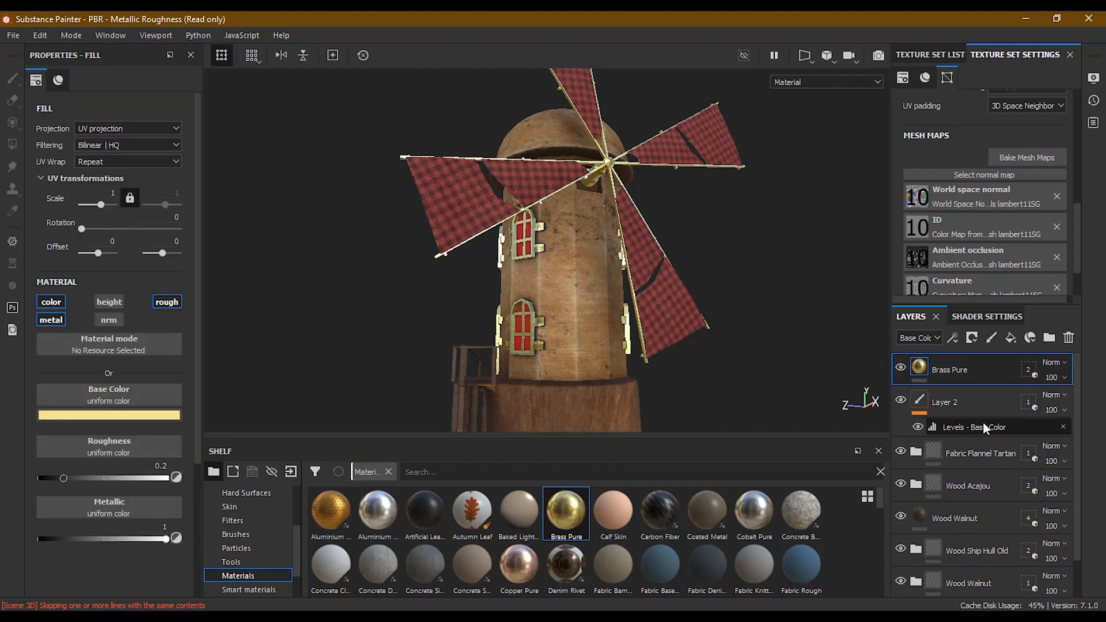
click(928, 399)
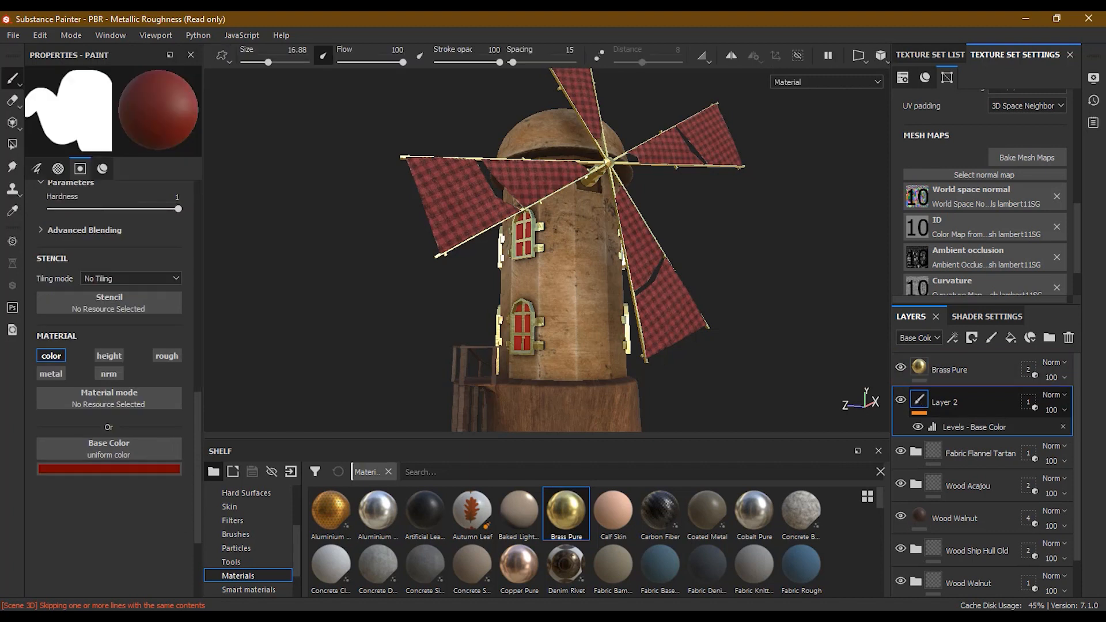
click(1063, 427)
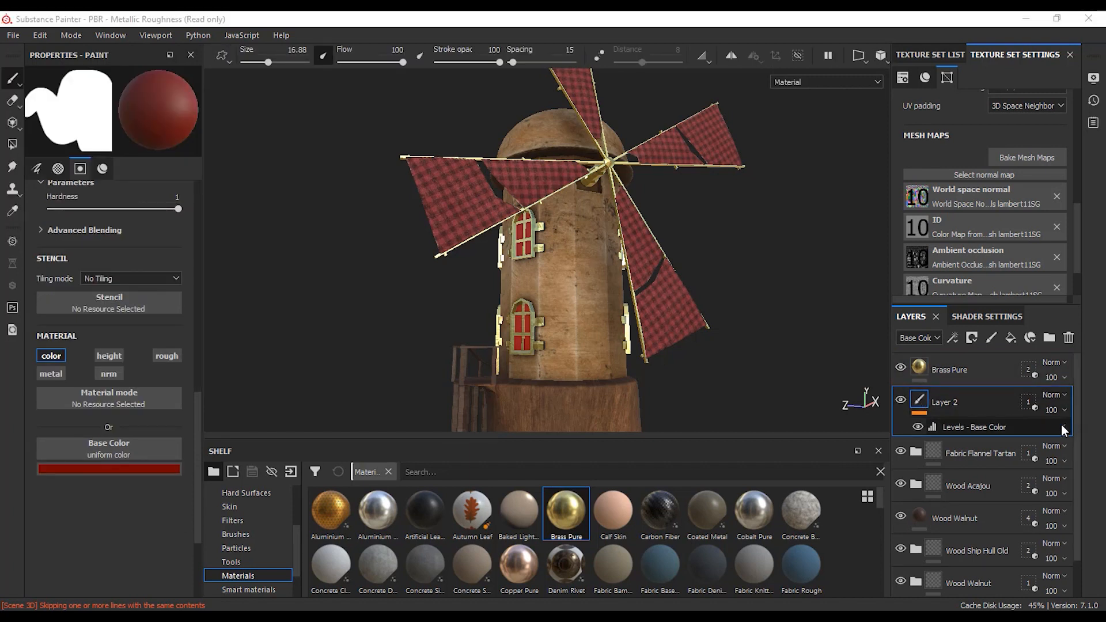
click(982, 368)
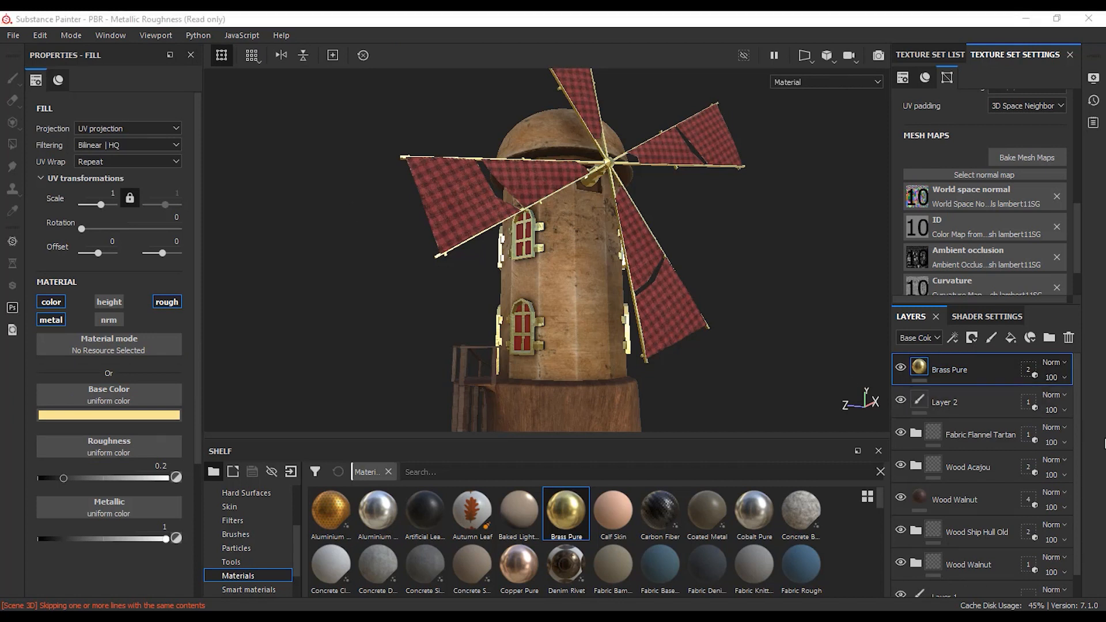
Add a base color Levels effect to Layer 2 and set its input white point to 0.398
click(963, 404)
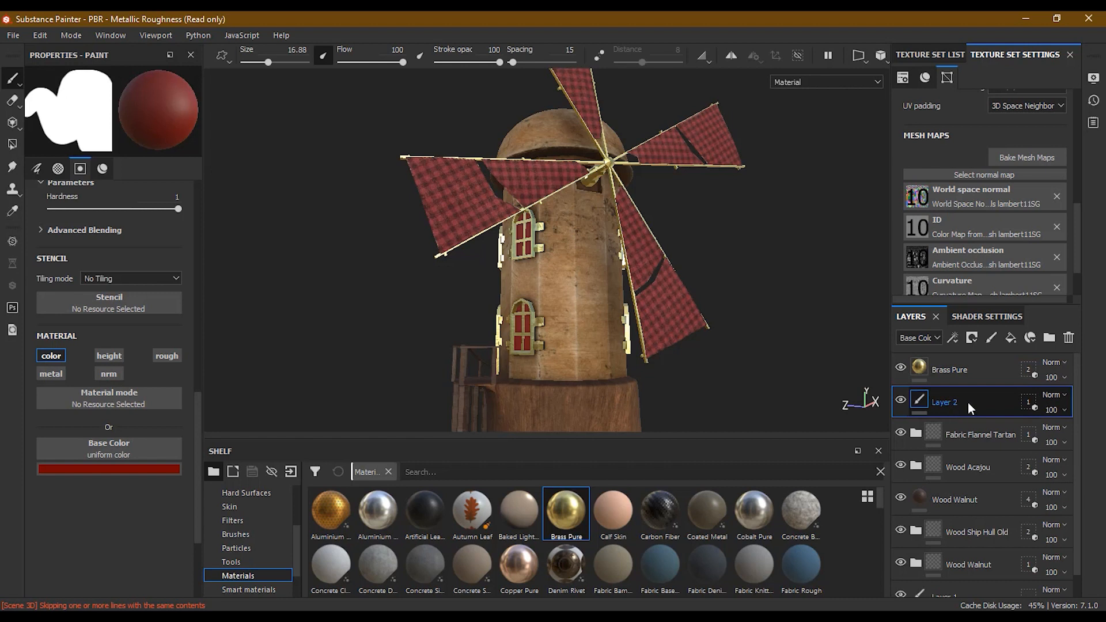
click(954, 338)
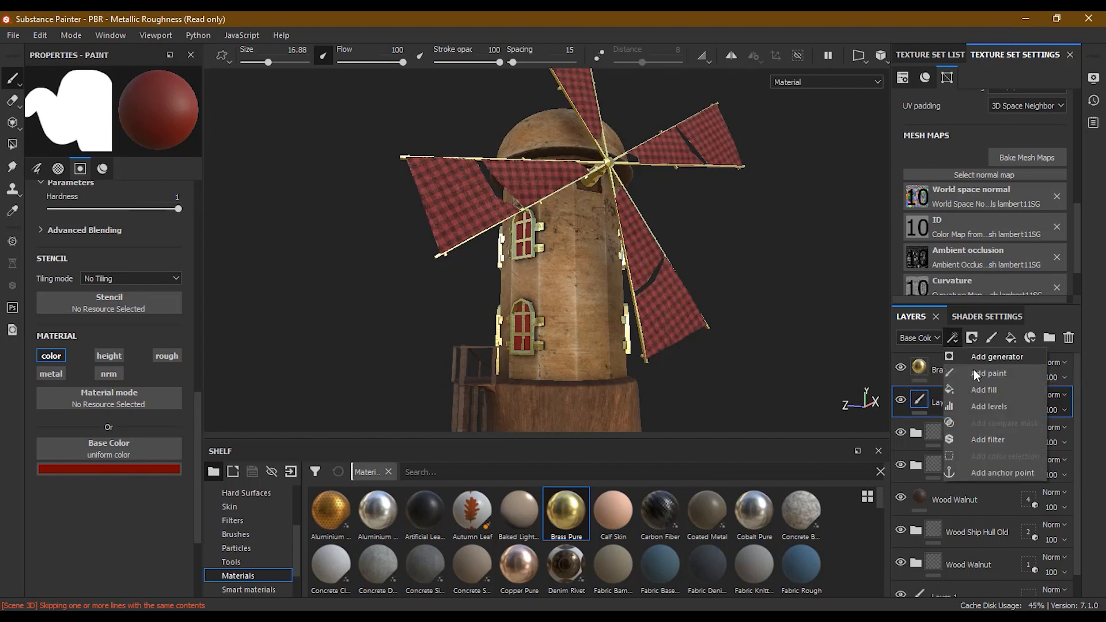
click(1007, 407)
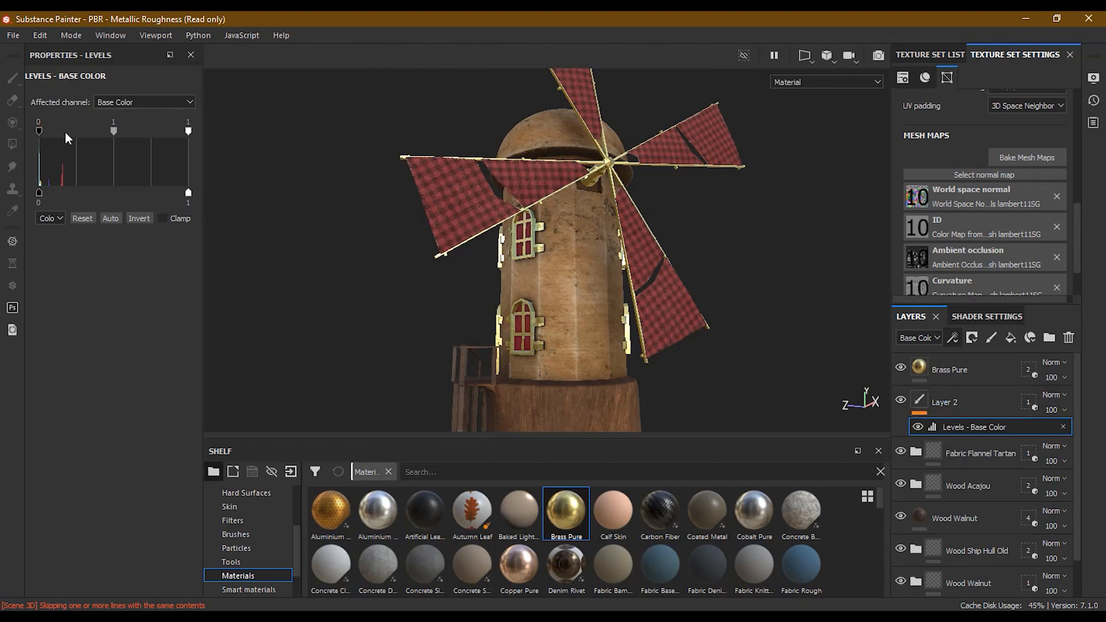
drag(188, 131, 98, 131)
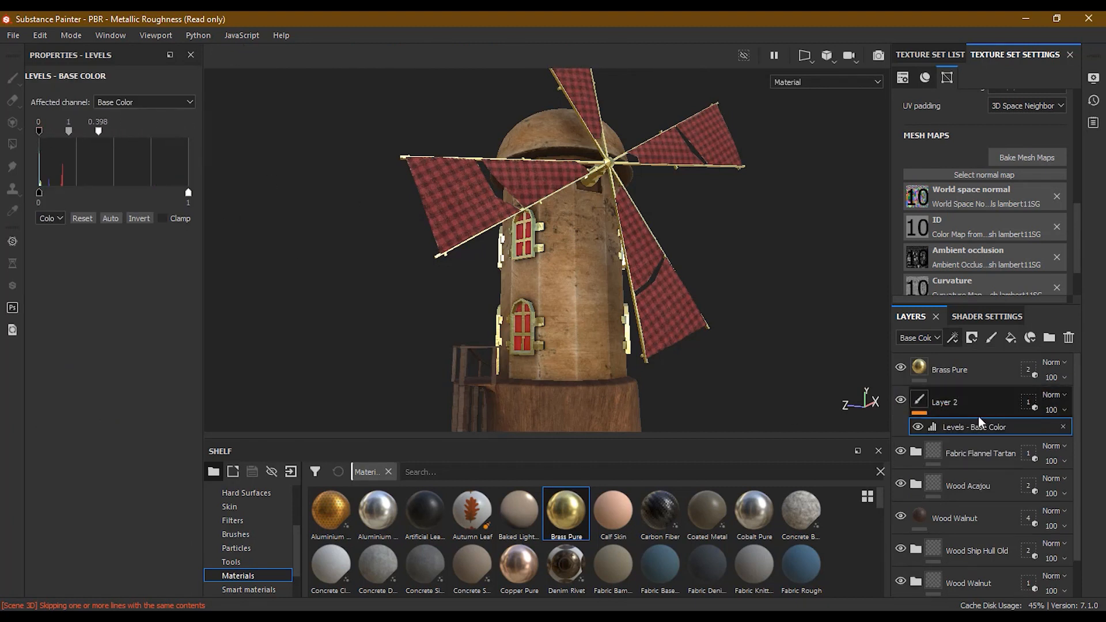
Move the Levels effect from Layer 2 to the Brass Pure layer and delete it there
drag(974, 434, 953, 372)
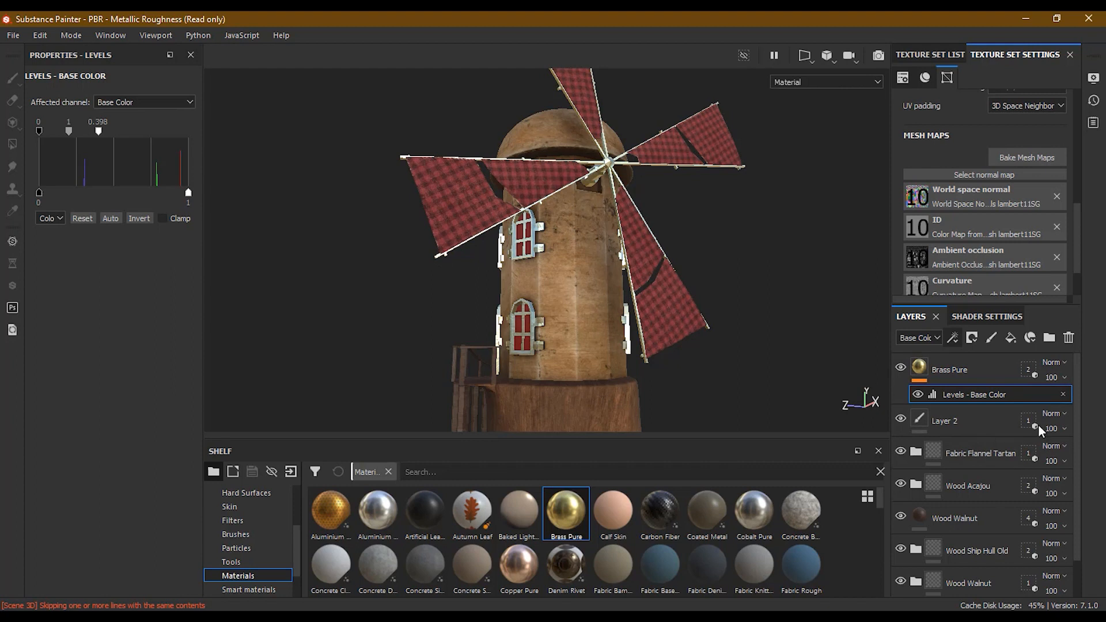
click(1063, 394)
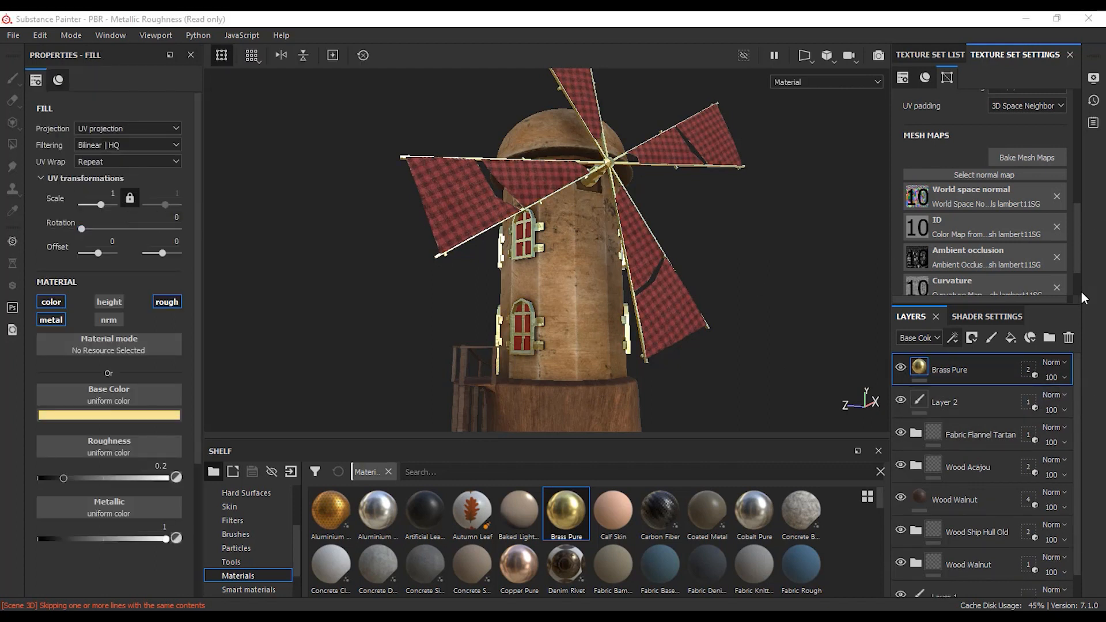
Examine the texture set's general properties and channels, and the individual UV tiles such as 1001, 1002, 1004 and 1013
drag(1077, 258, 1078, 179)
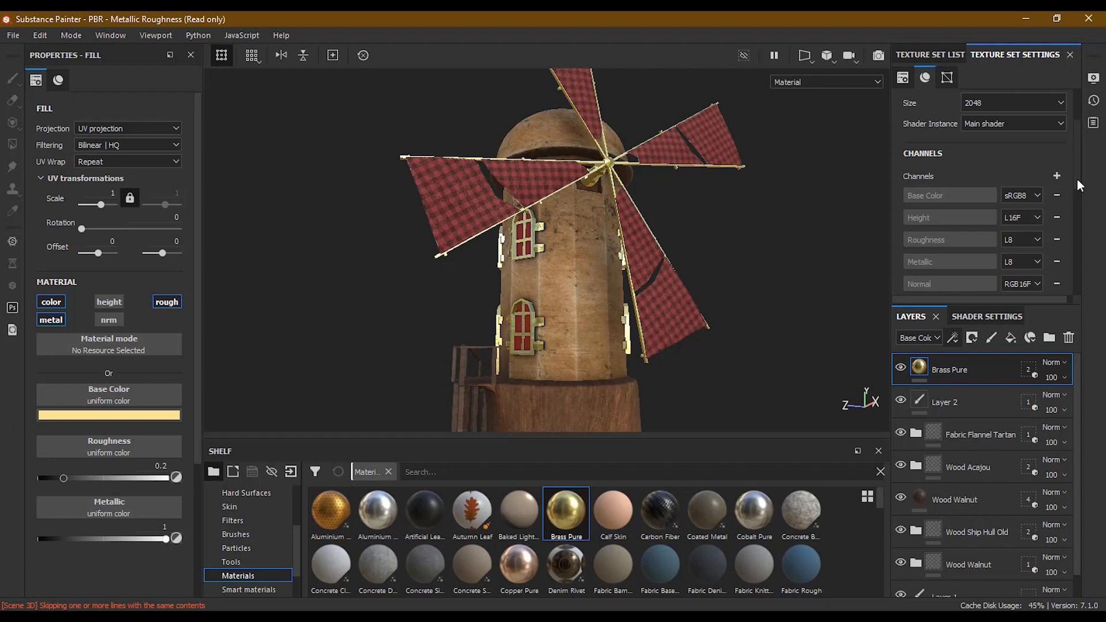
drag(1077, 179, 1076, 149)
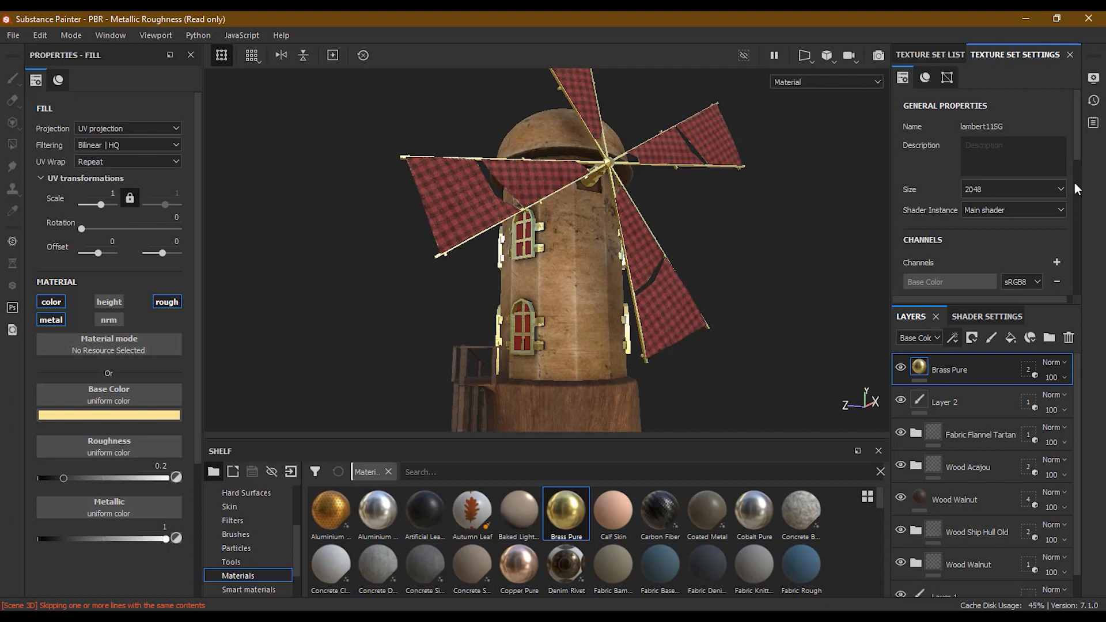
click(949, 53)
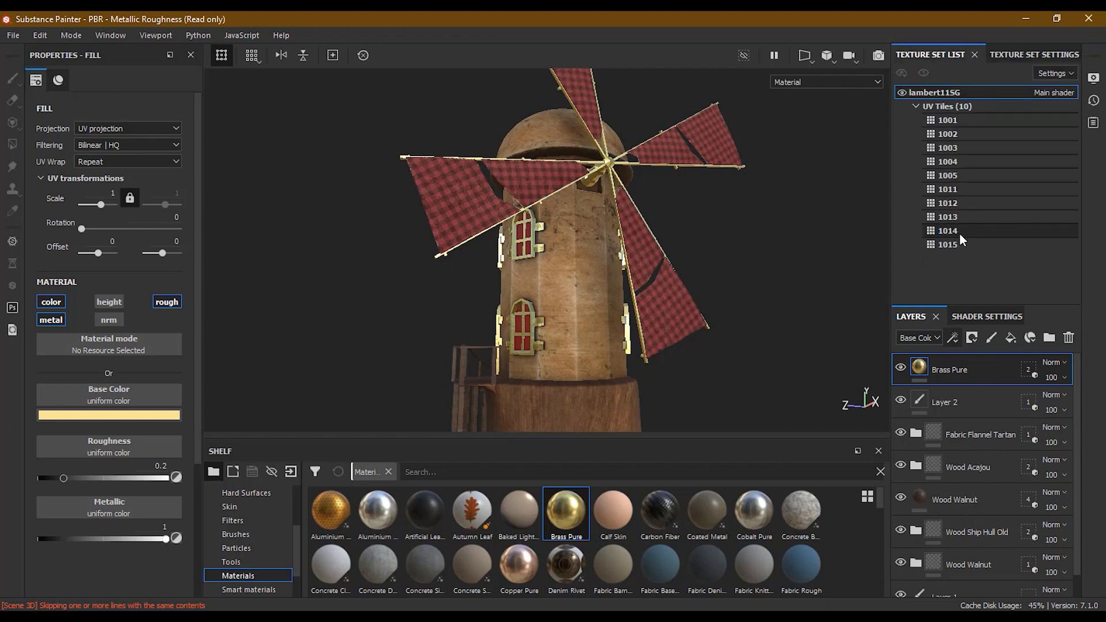
click(963, 204)
click(965, 132)
click(964, 123)
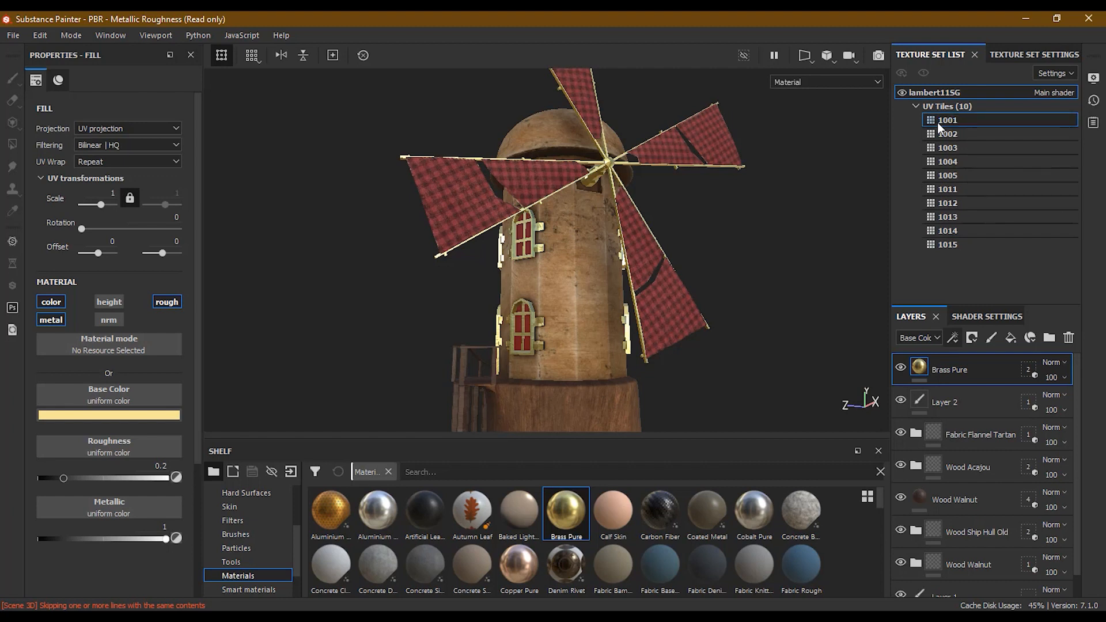
click(966, 137)
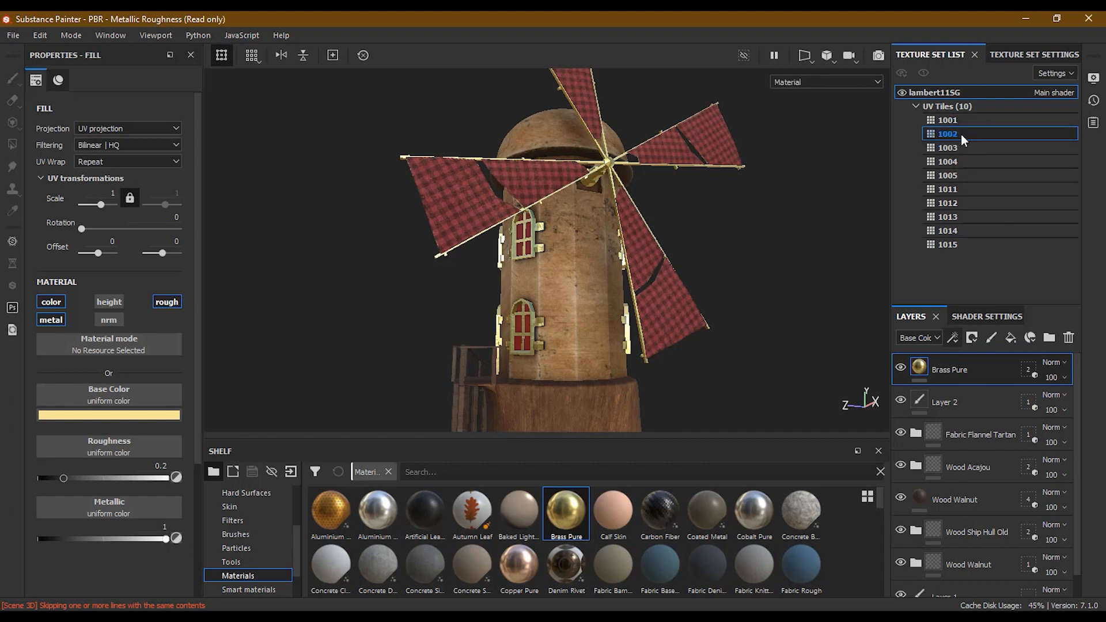
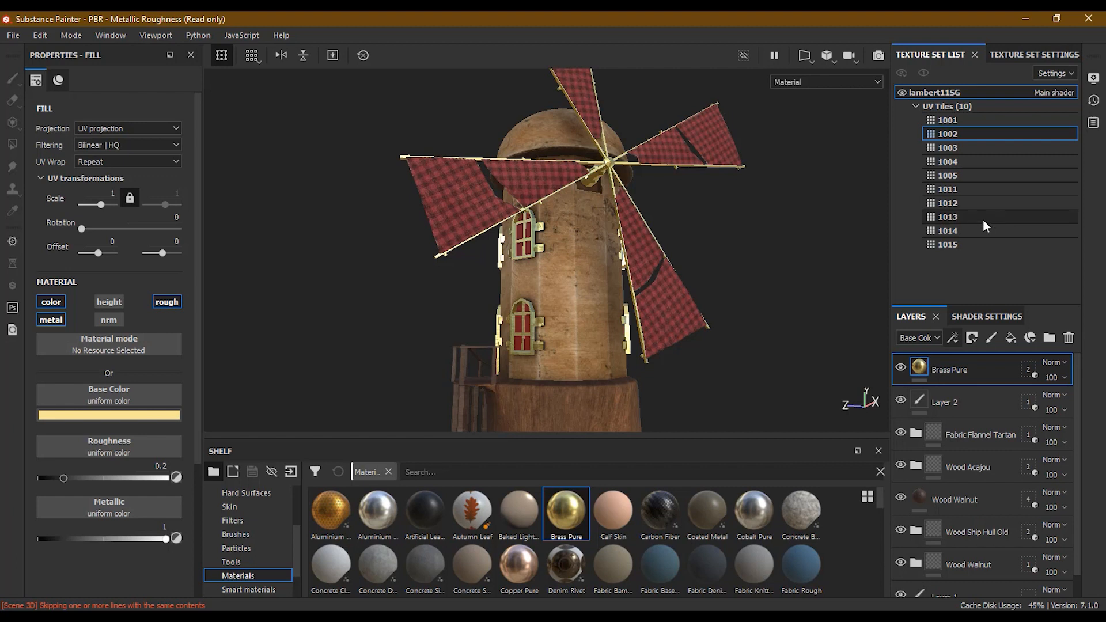
click(1000, 217)
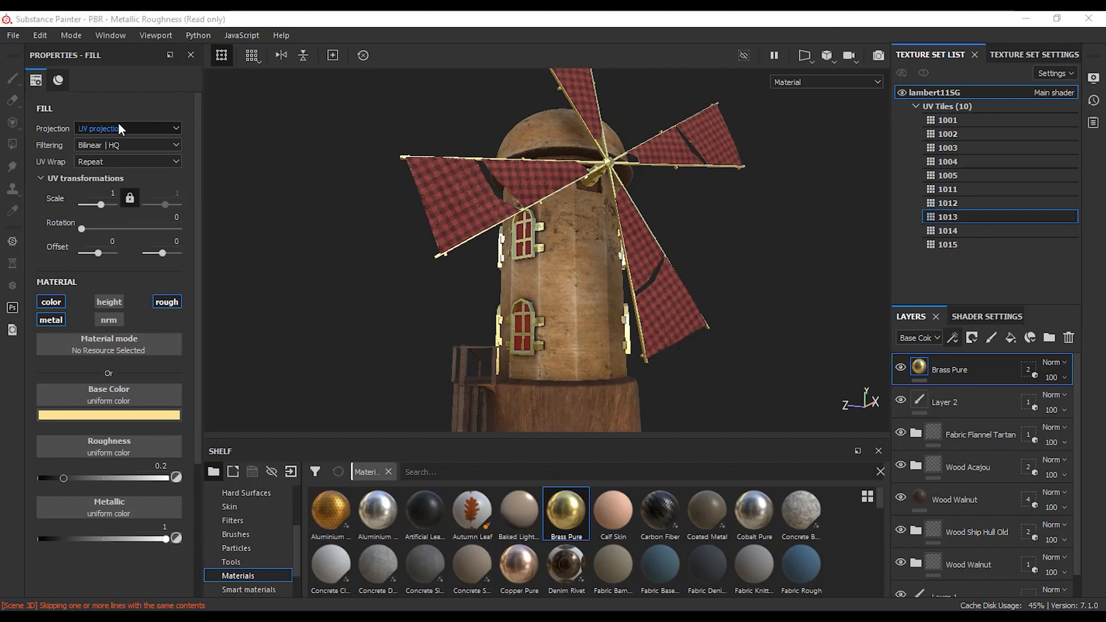
click(992, 164)
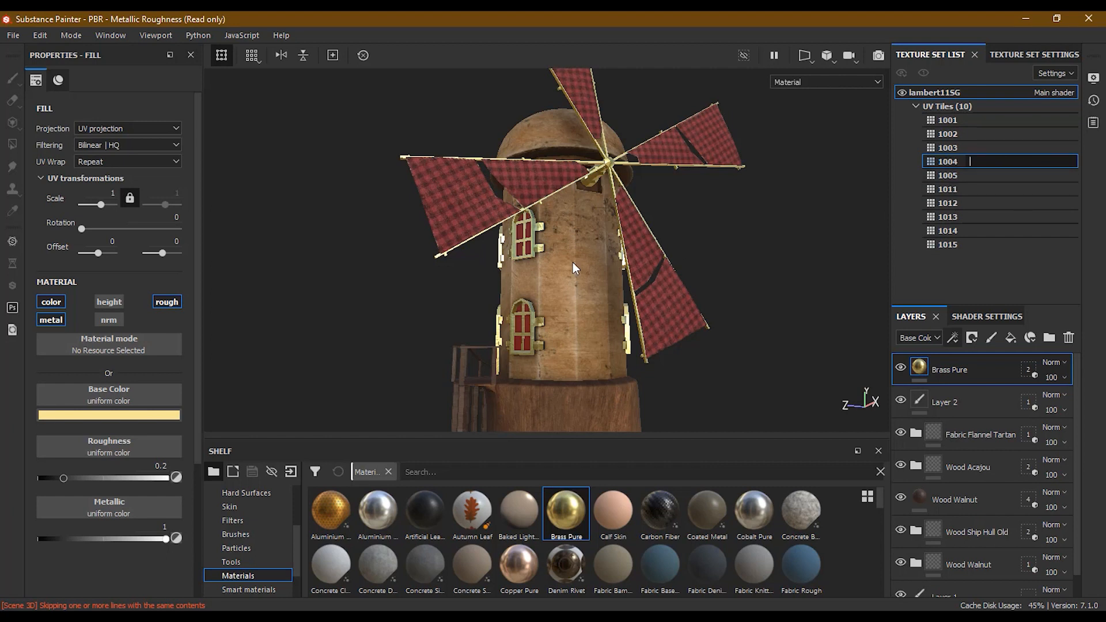
click(1001, 216)
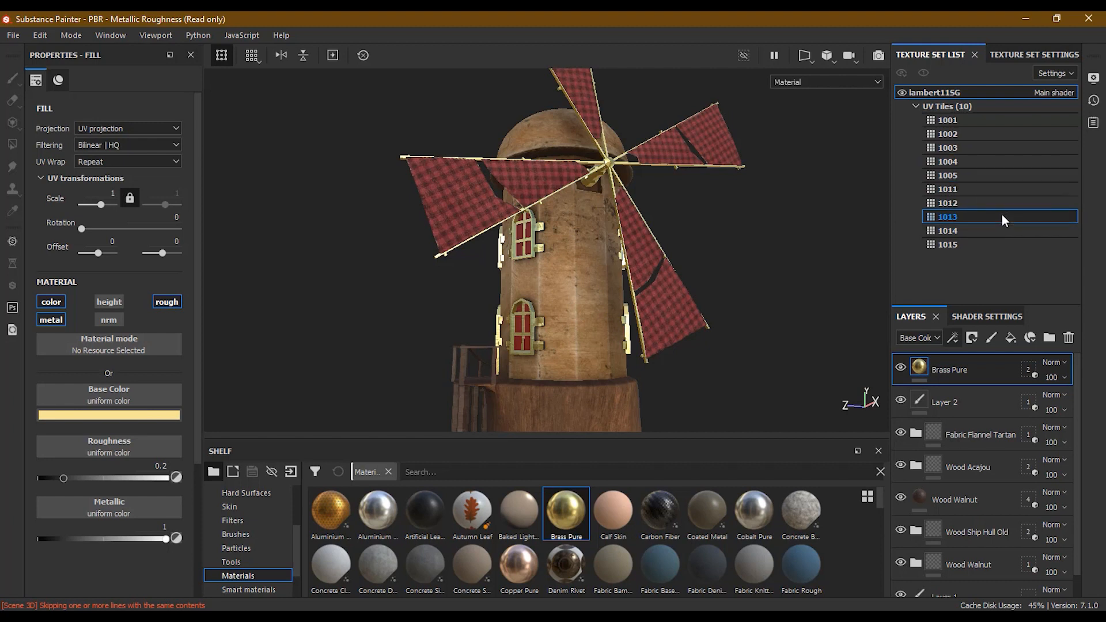
Show the 3D model and the 2D UV tile layout side by side, framing the lower tiles
click(826, 58)
click(808, 56)
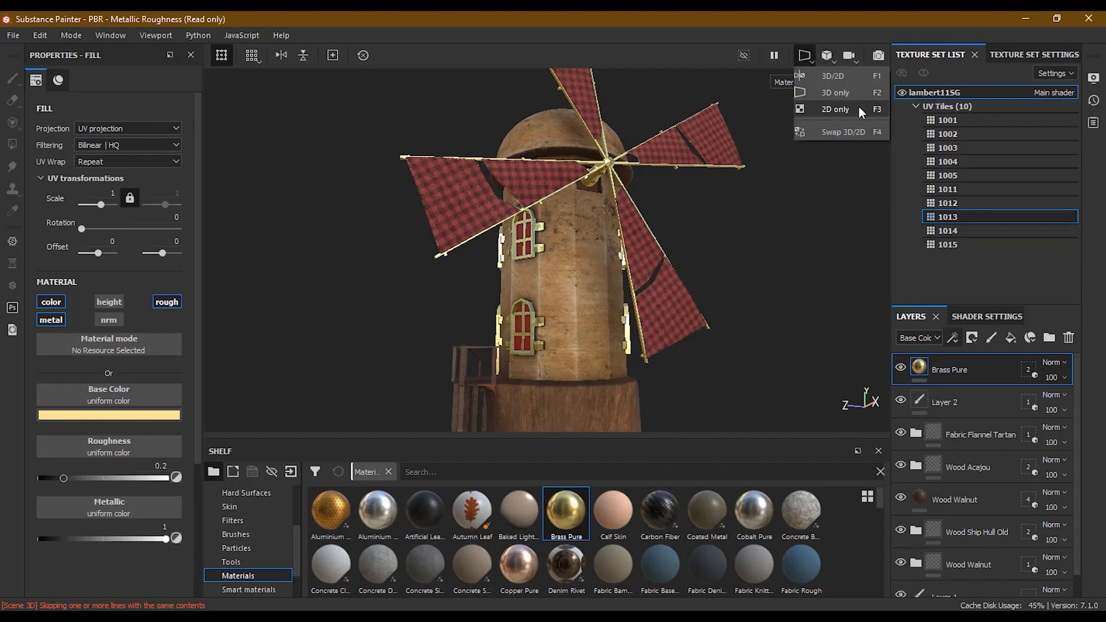
click(845, 80)
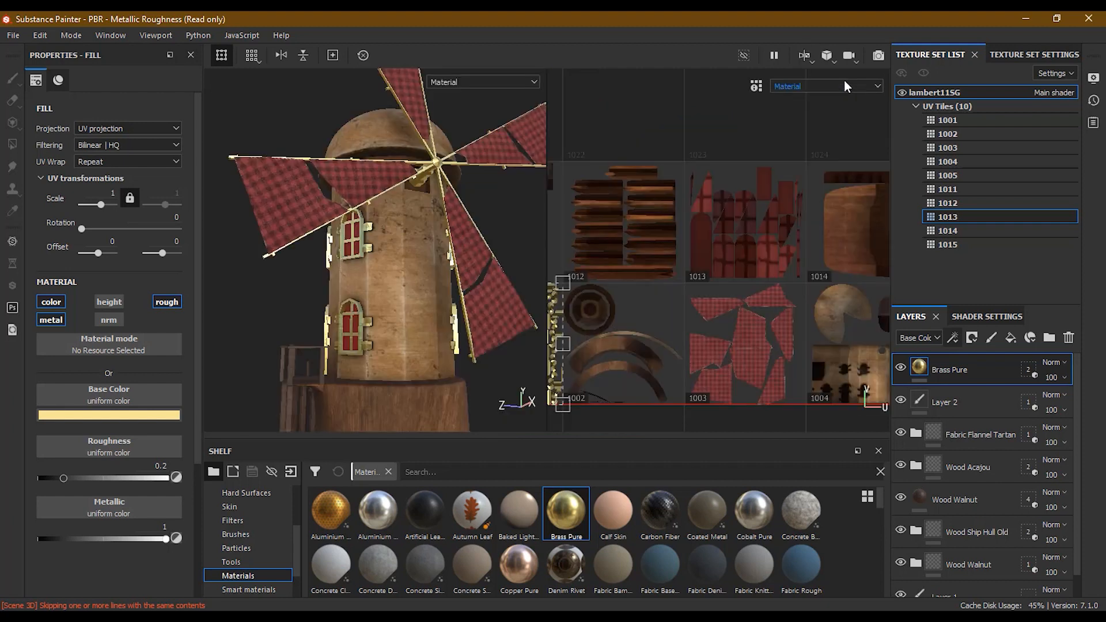
scroll(785, 224, down, 3)
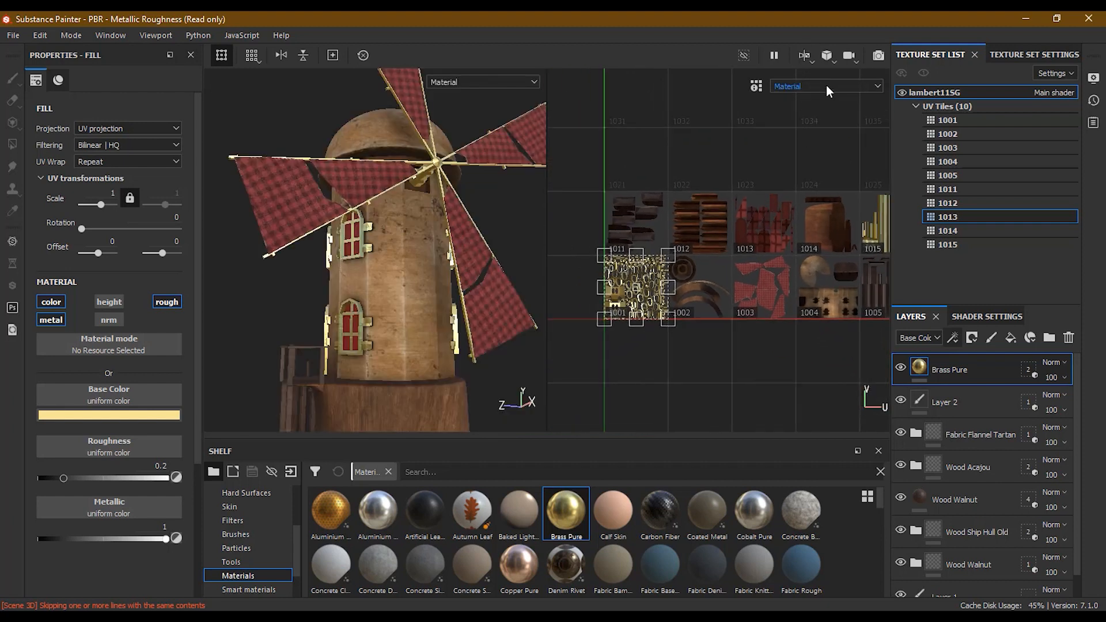
click(806, 55)
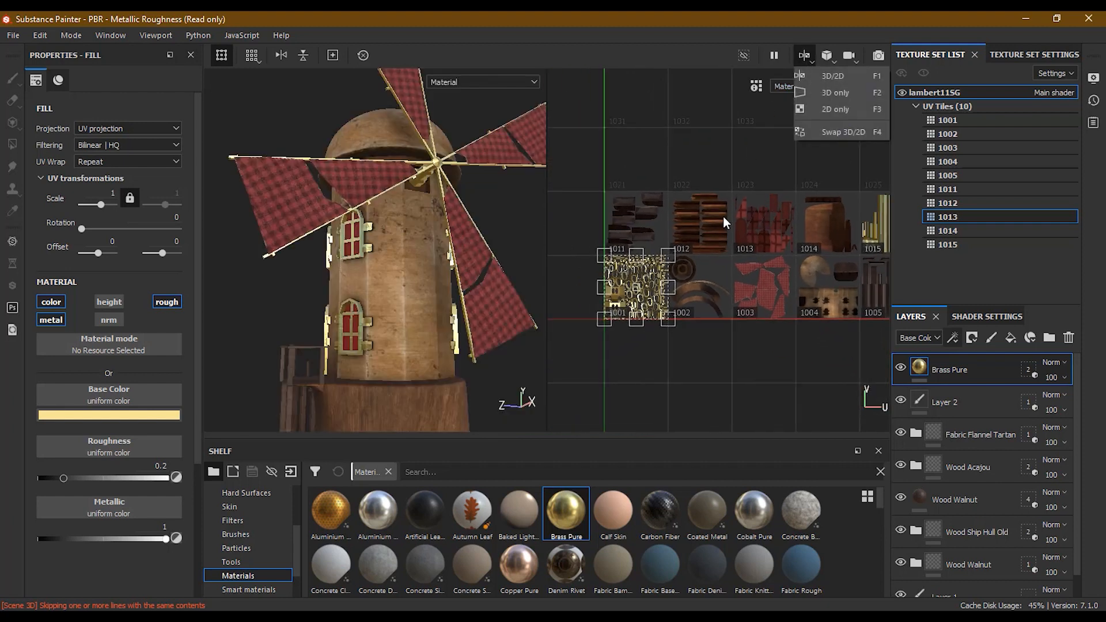
click(674, 232)
scroll(673, 236, up, 5)
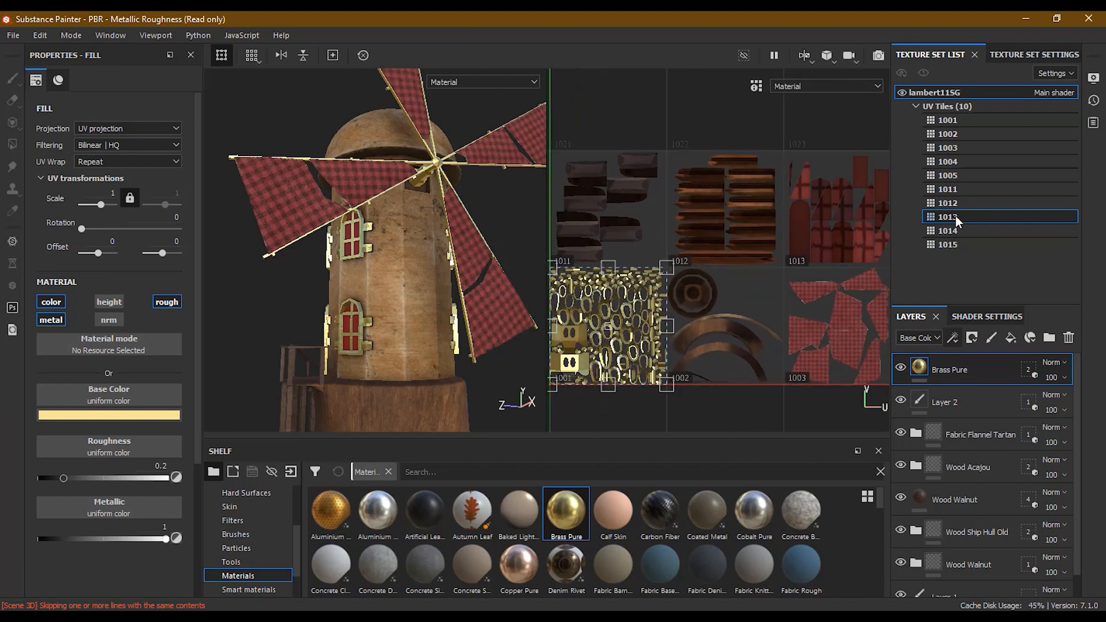
click(963, 229)
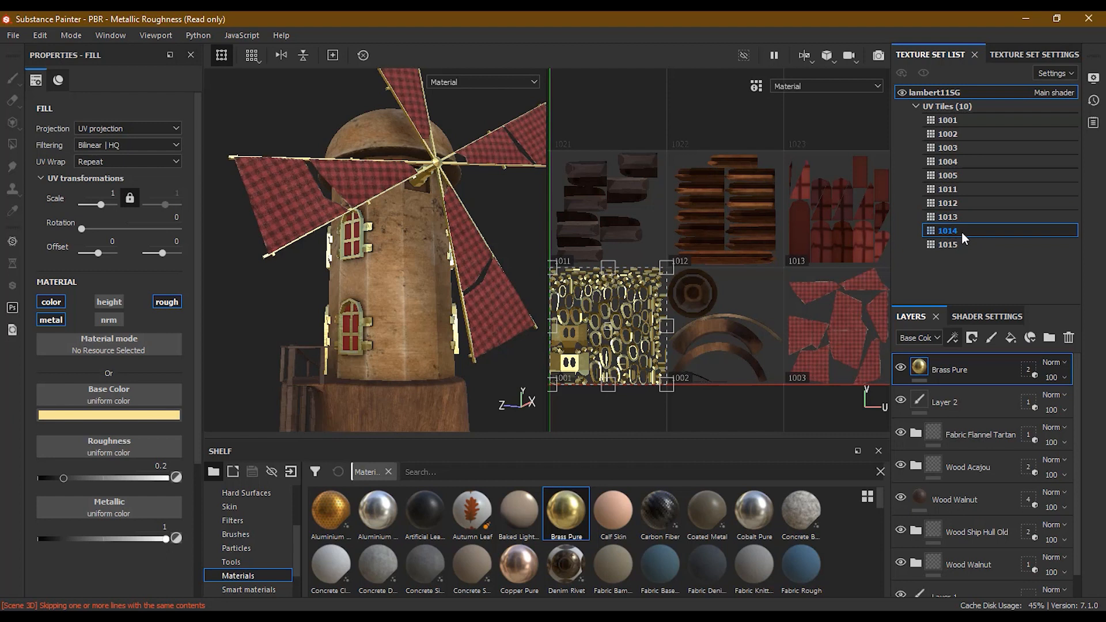
double_click(954, 229)
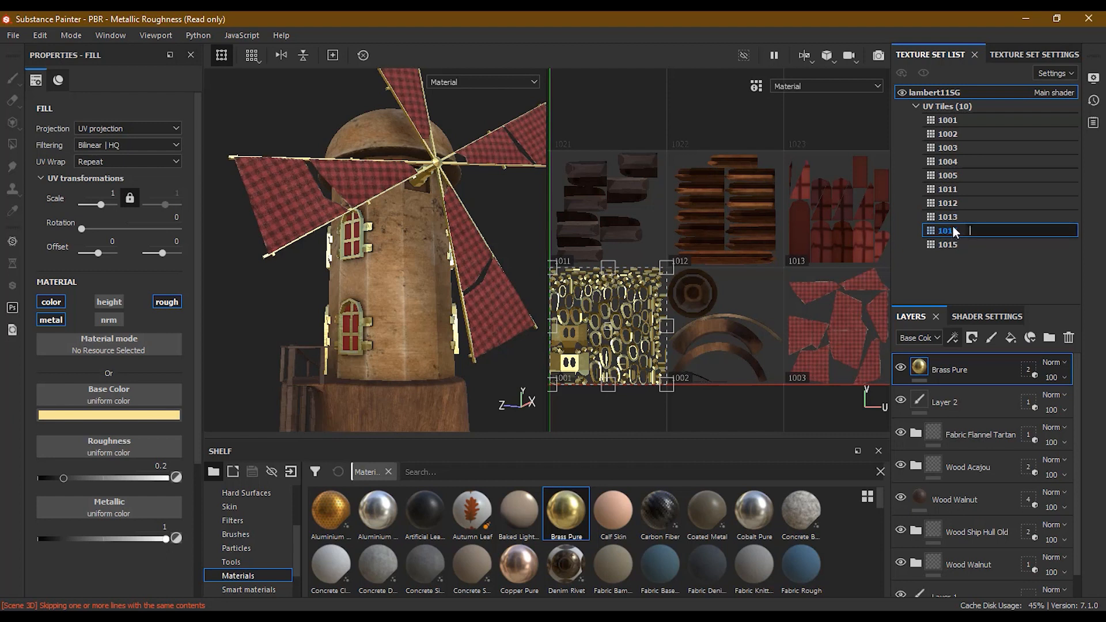
click(953, 174)
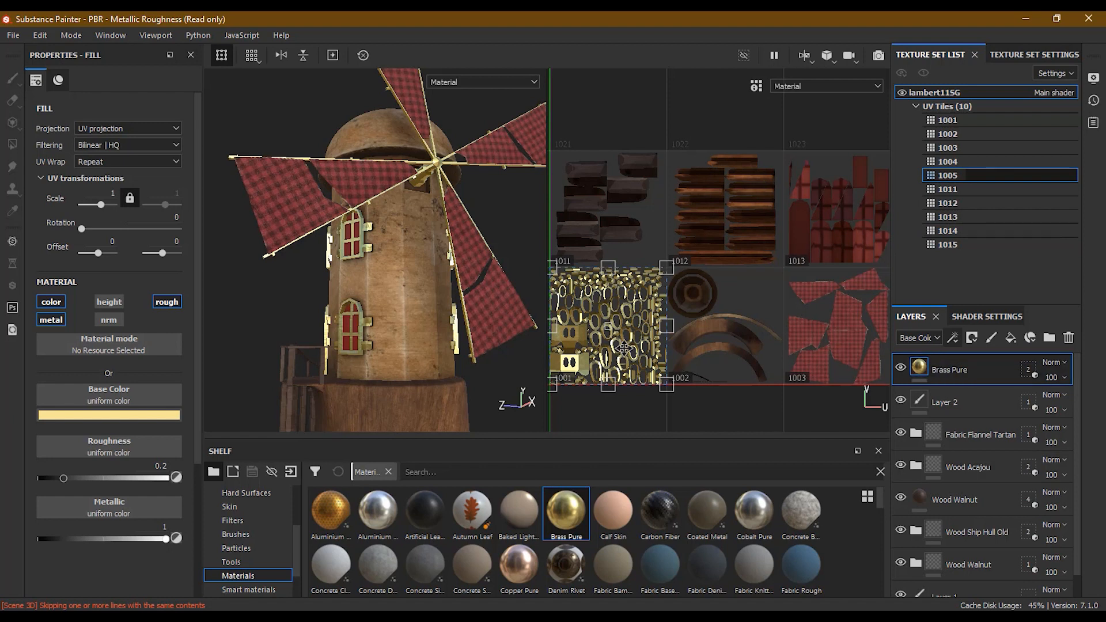
Select Layer 2 and give UV tile 1001 the description "Brass Frame"
click(968, 404)
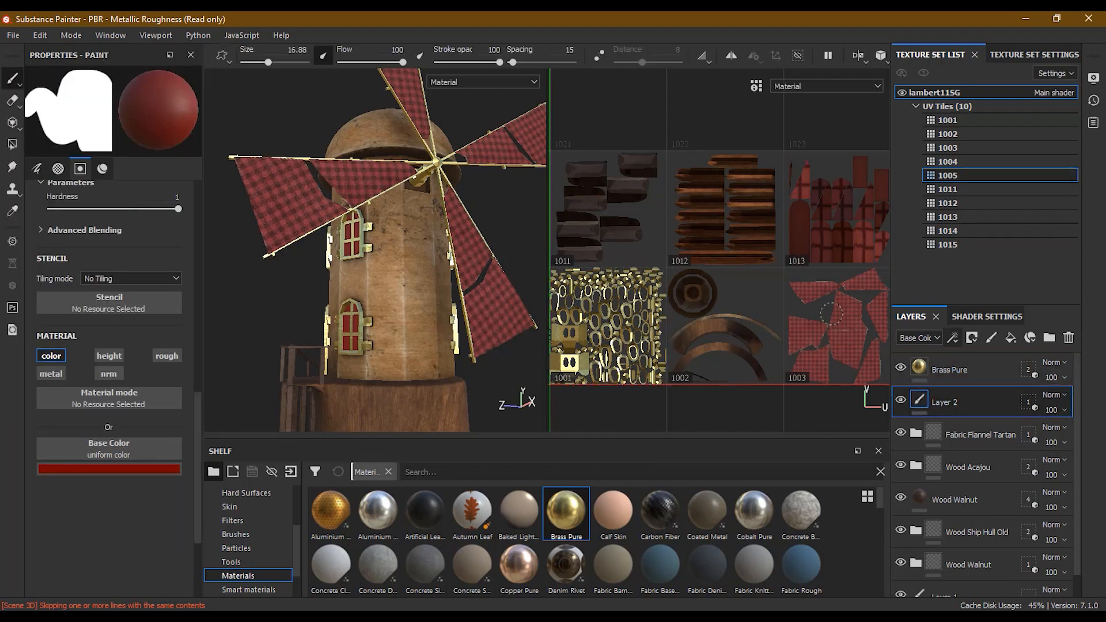
scroll(842, 316, down, 2)
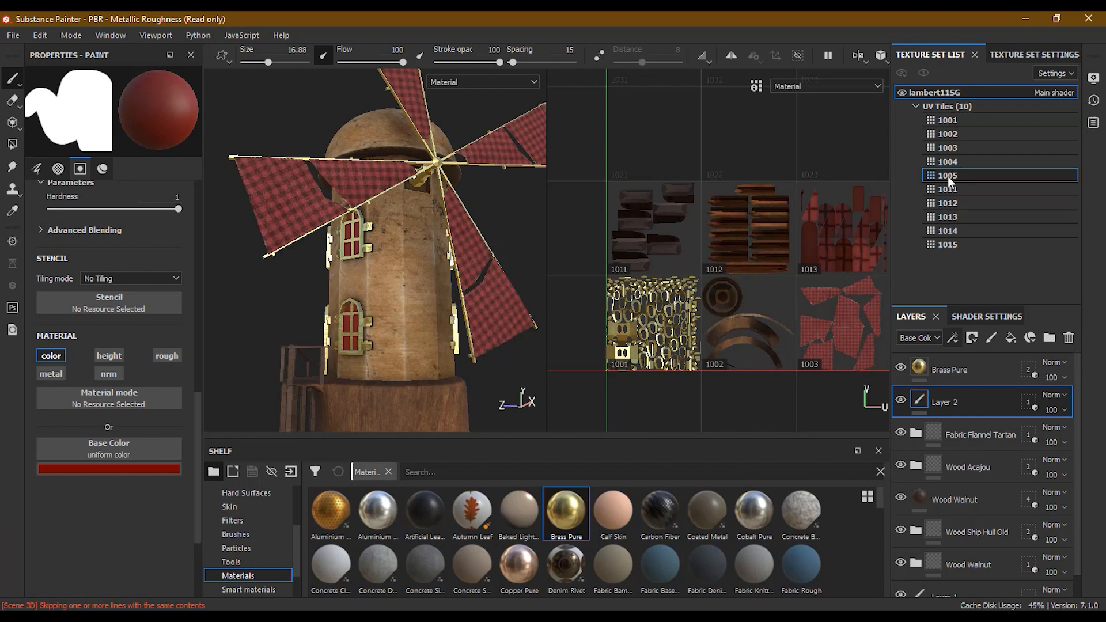
click(956, 122)
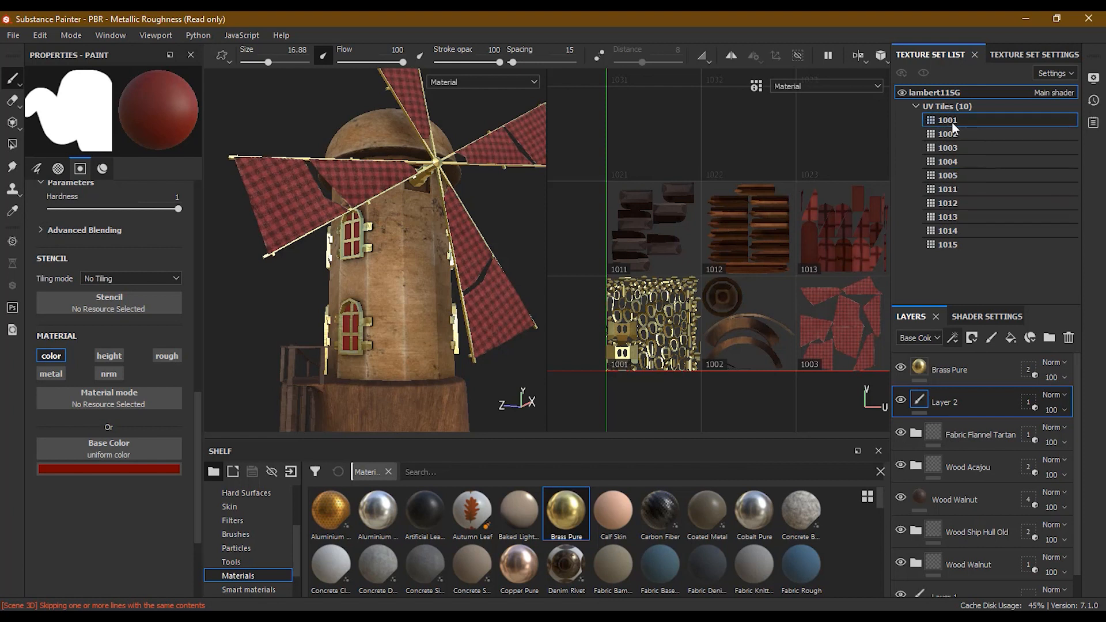
double_click(998, 120)
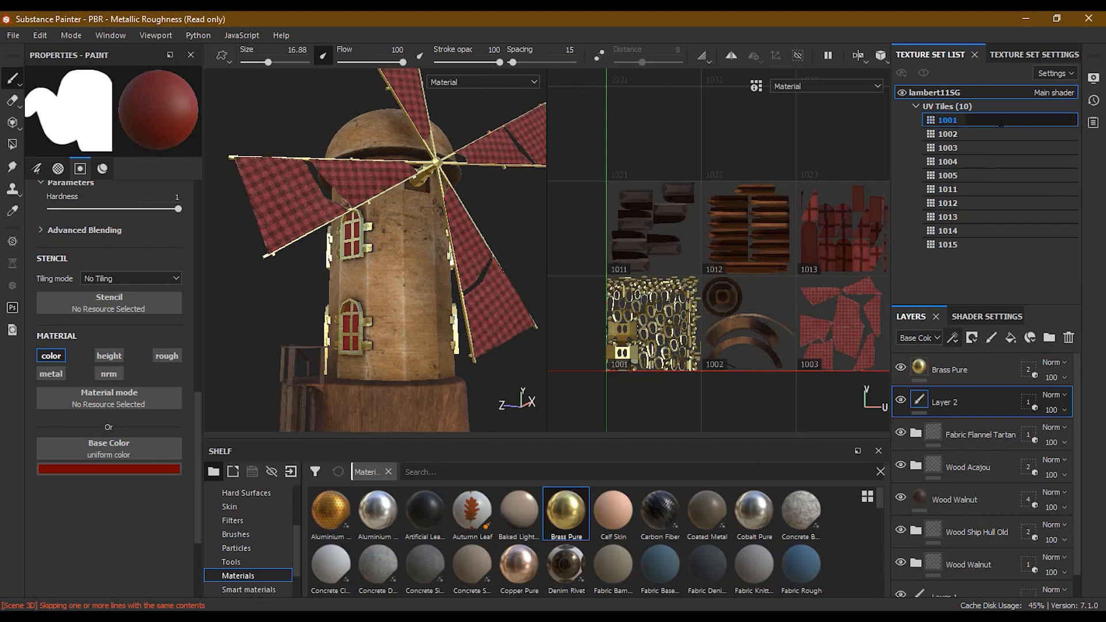
text(Brass Frame)
key(Return)
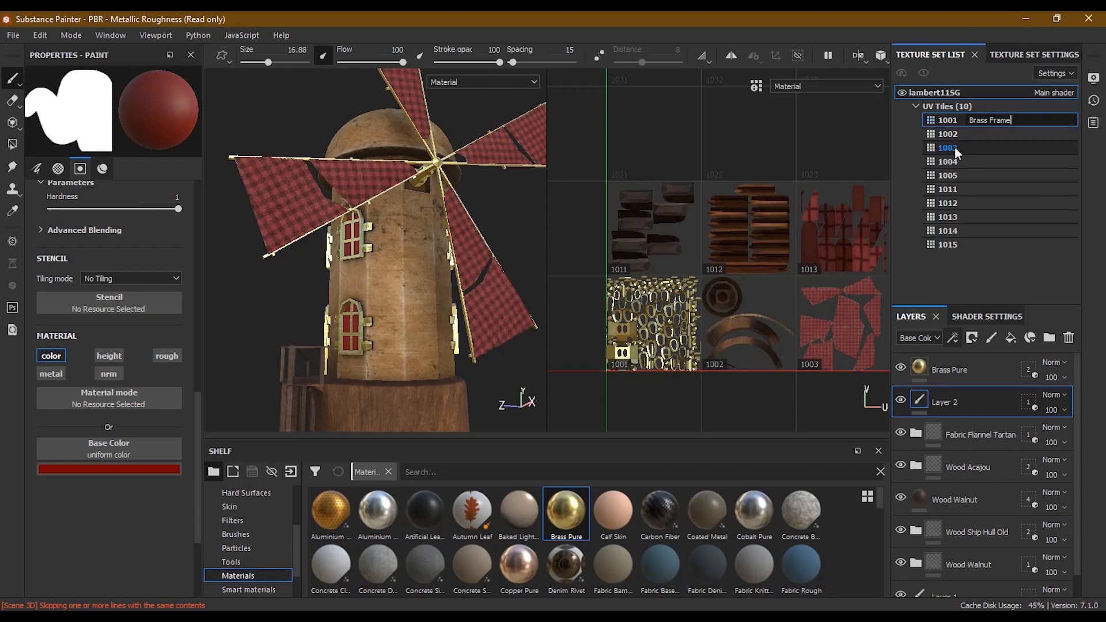
Give UV tile 1003 the description "Blades Fabric"
click(999, 148)
click(994, 147)
text(Blad)
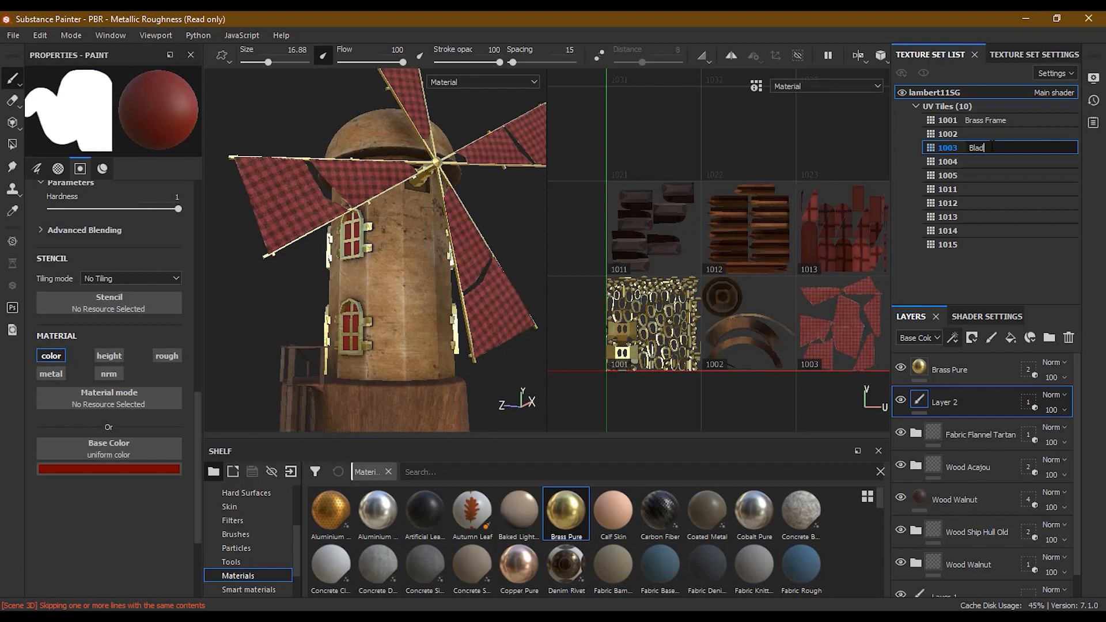
text(es Fabric)
key(Return)
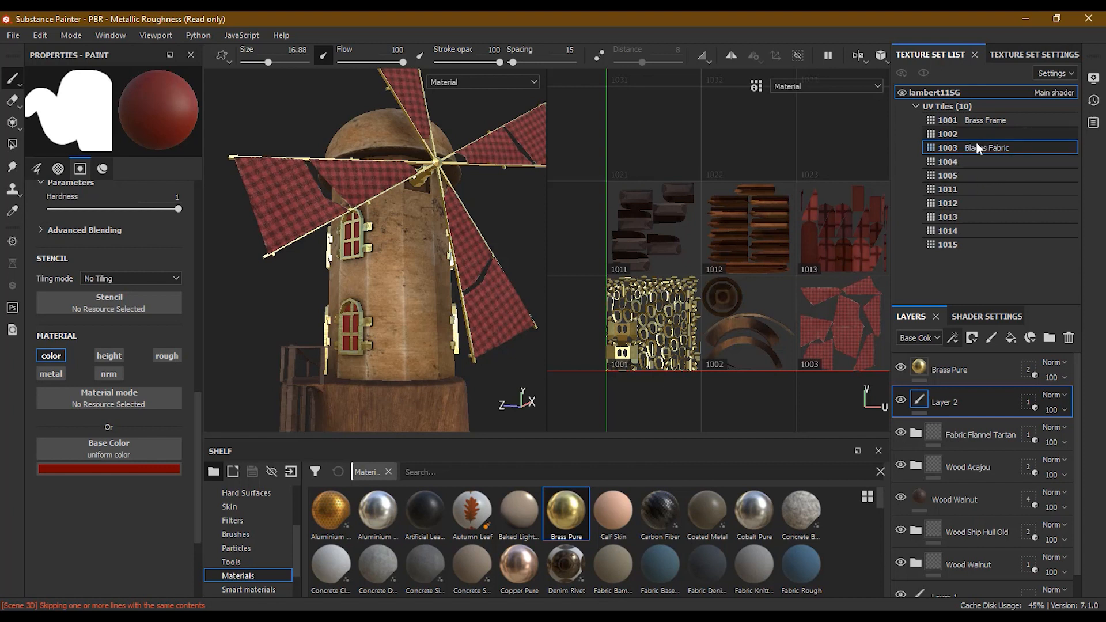
alt+right_drag(788, 263, 727, 266)
alt+middle_drag(763, 272, 626, 266)
mouse_move(829, 267)
alt+right_down()
mouse_move(749, 267)
mouse_move(809, 261)
alt+right_up()
alt+middle_drag(809, 261, 783, 259)
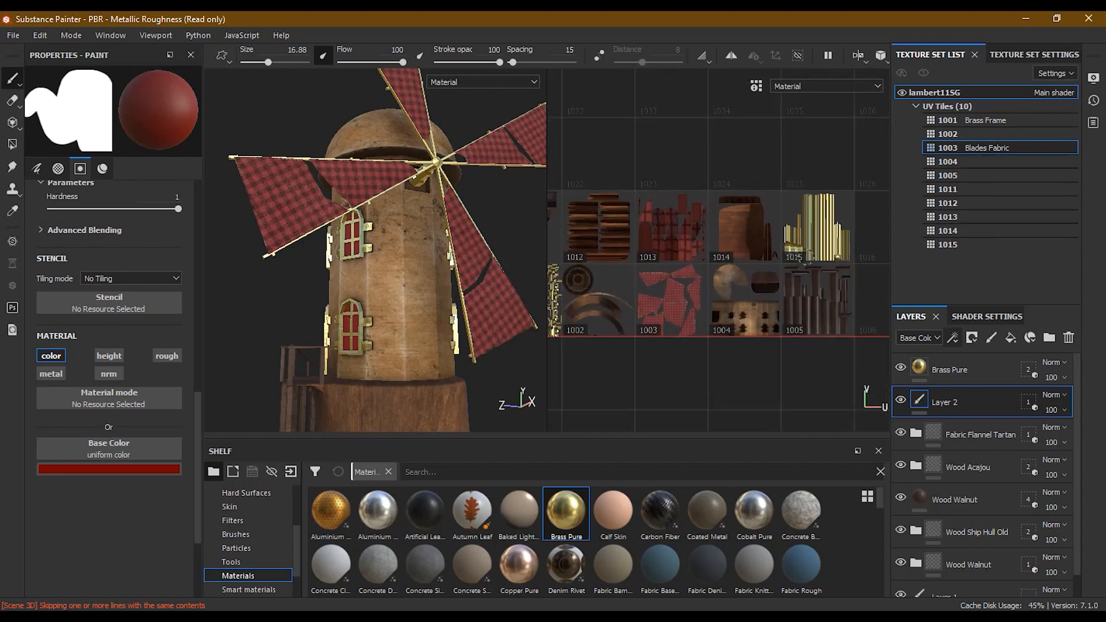
alt+right_drag(807, 260, 766, 262)
mouse_move(766, 262)
alt+middle_down()
mouse_move(724, 263)
mouse_move(766, 265)
alt+middle_up()
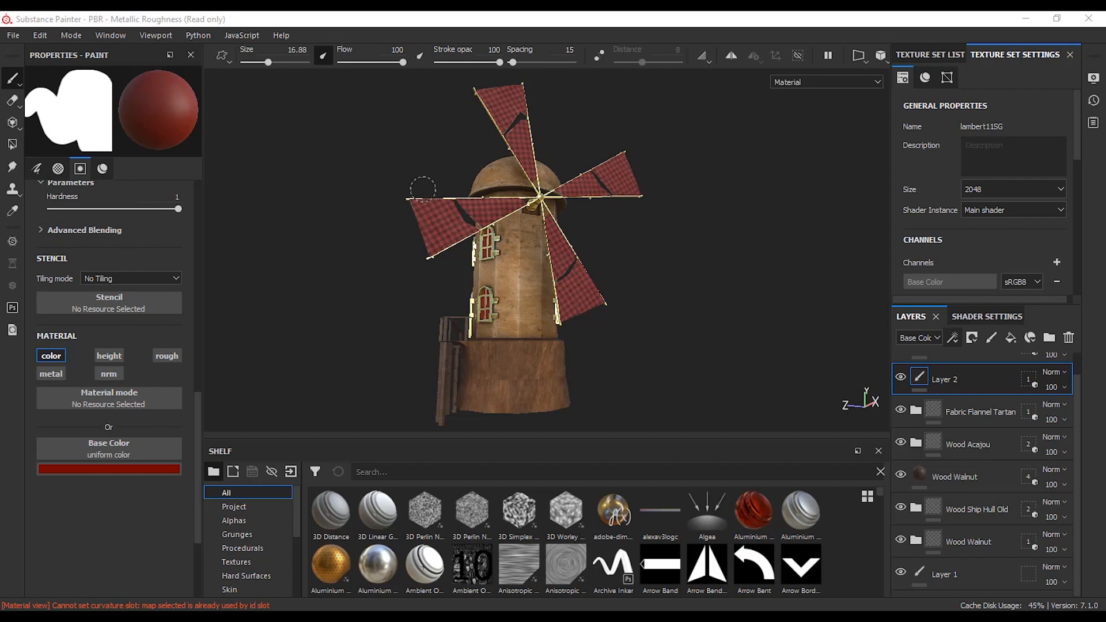
Open the recent project shoes.spp, discarding the unsaved changes to the windmill project
click(14, 39)
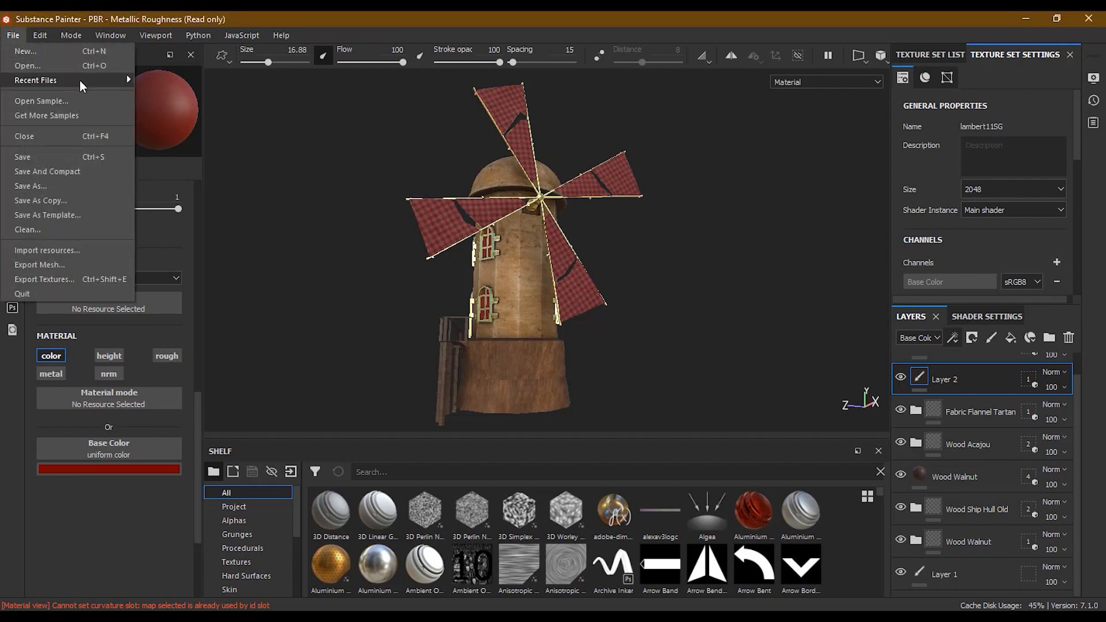
mouse_move(80, 81)
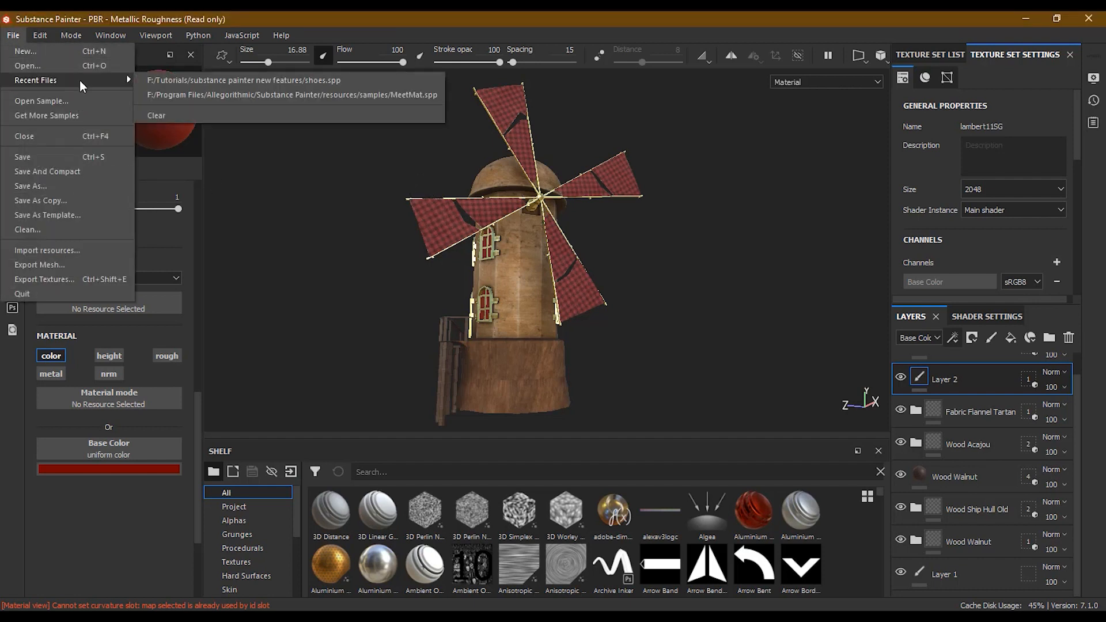
click(212, 80)
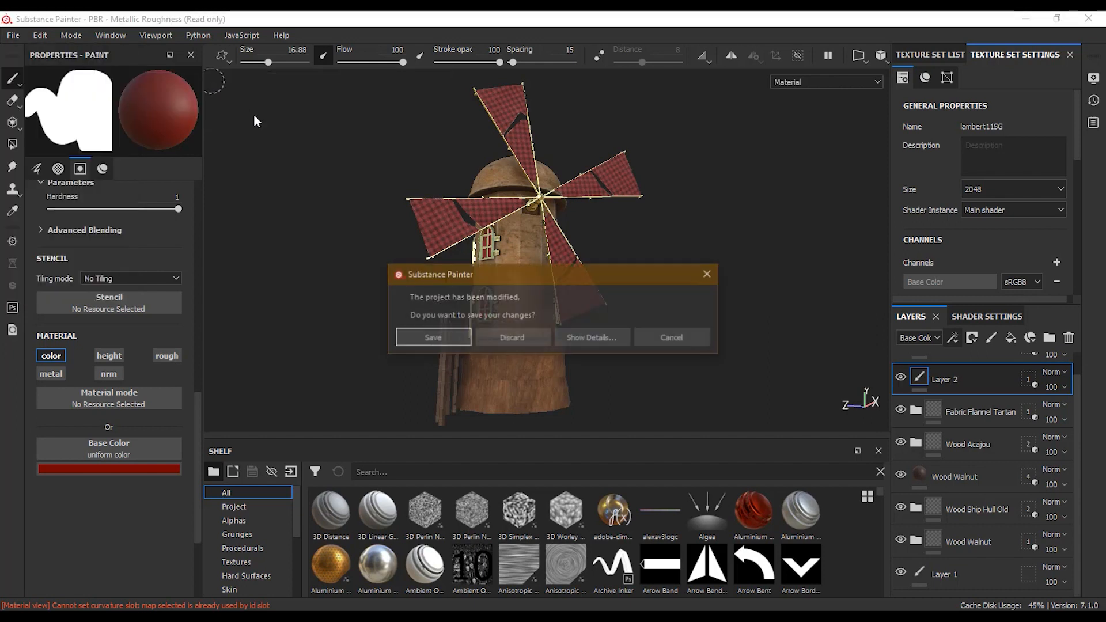
click(528, 337)
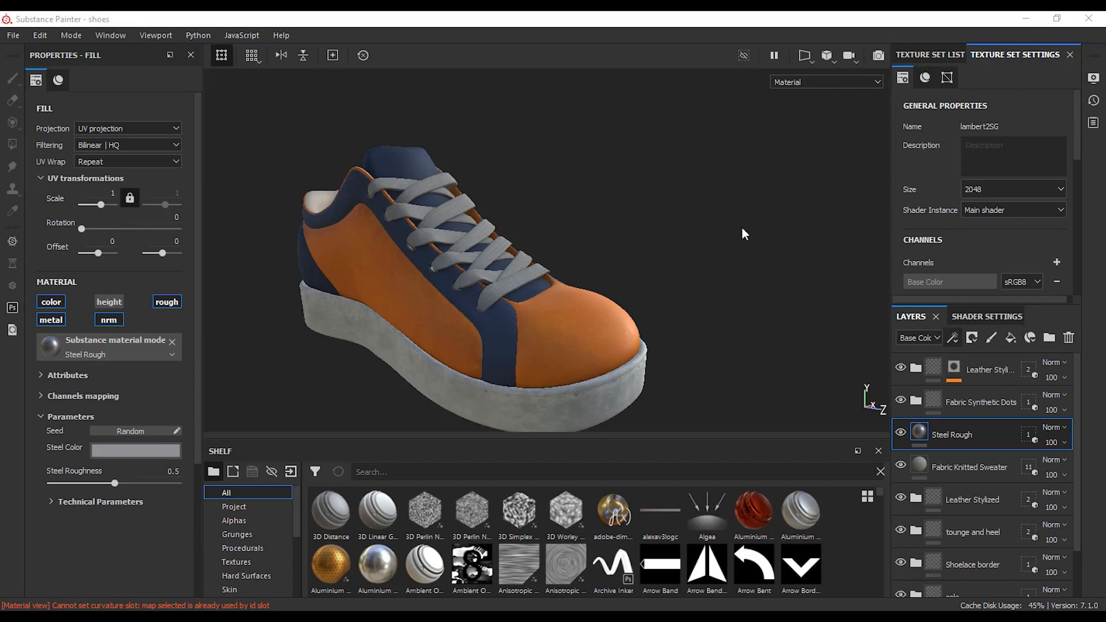
Examine the shoe model's orange side panel up close and look through the project's layer stack
alt+drag(746, 234, 633, 293)
mouse_move(632, 293)
alt+right_down()
mouse_move(659, 284)
mouse_move(649, 296)
alt+right_up()
alt+middle_drag(660, 335, 647, 344)
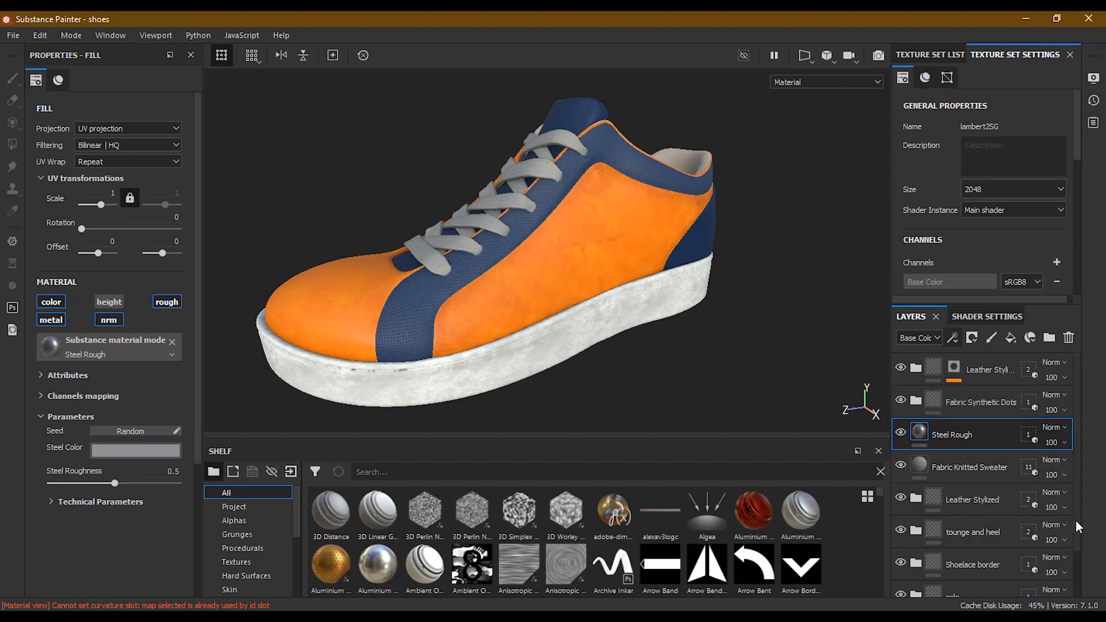
scroll(1061, 536, down, 2)
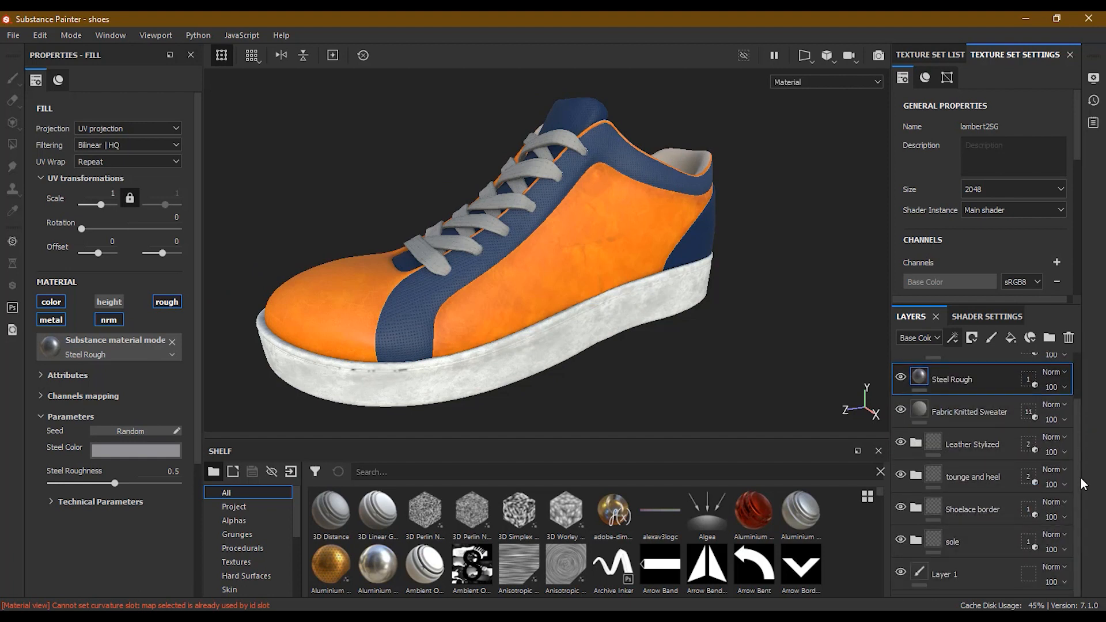
drag(1077, 478, 1074, 410)
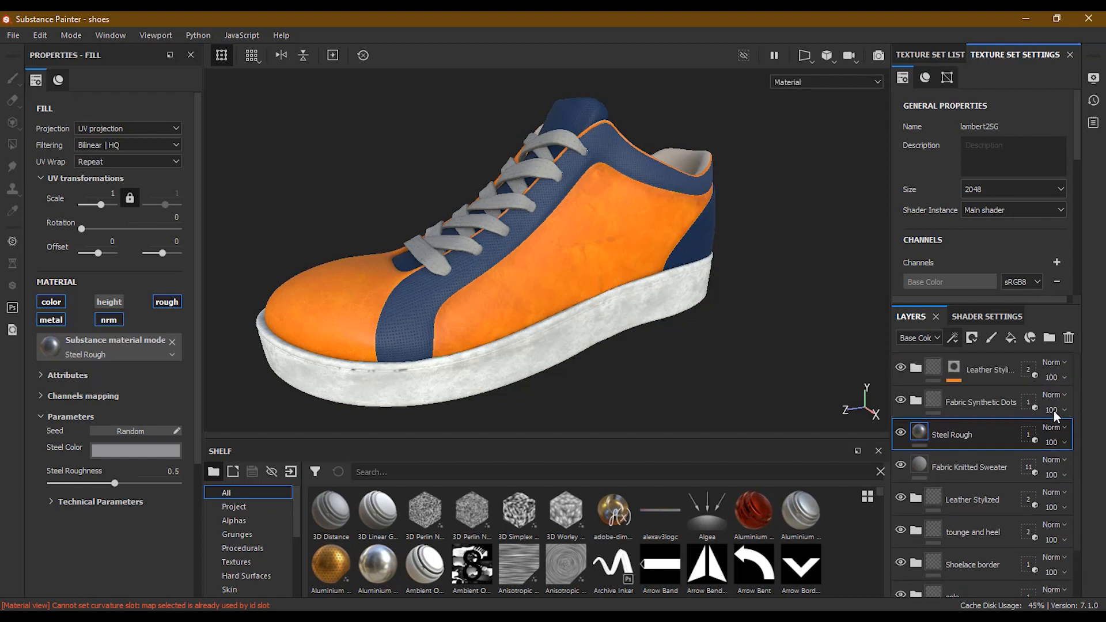
scroll(600, 277, up, 5)
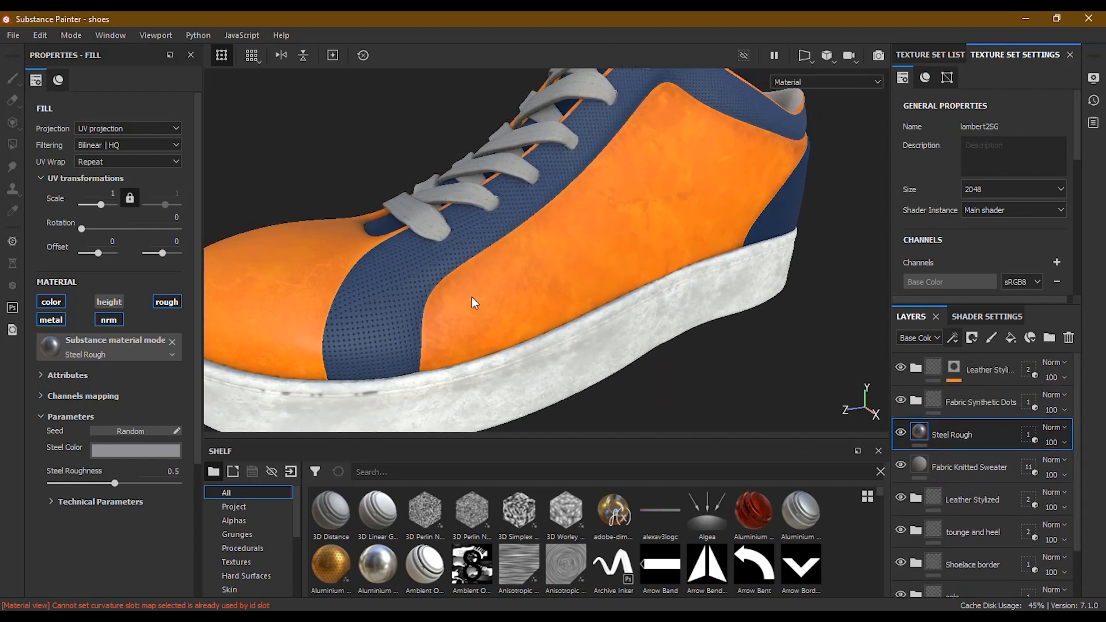
alt+drag(473, 303, 376, 351)
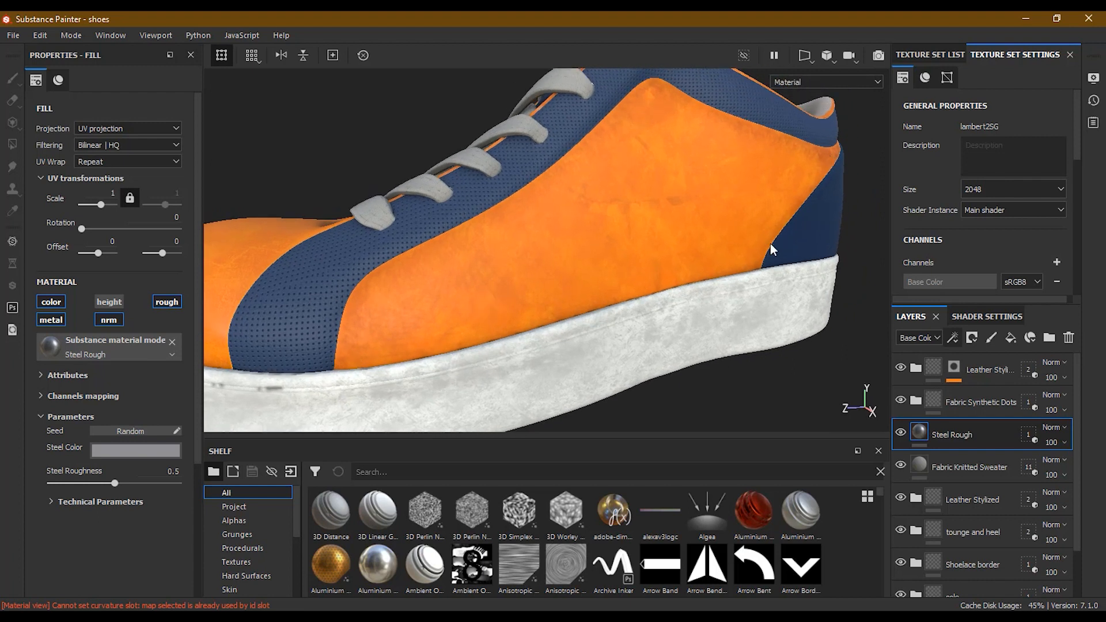
Filter the shelf to Tools, preview the stitch presets and select Stitches Straight
scroll(296, 566, down, 2)
scroll(296, 566, down, 1)
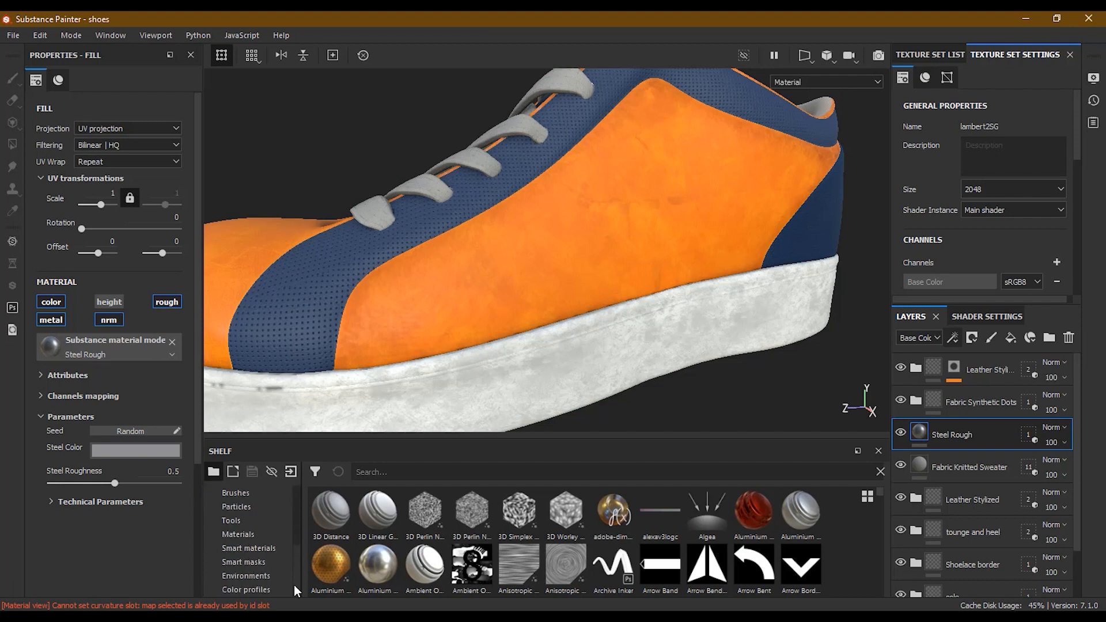
click(240, 521)
drag(876, 541, 877, 571)
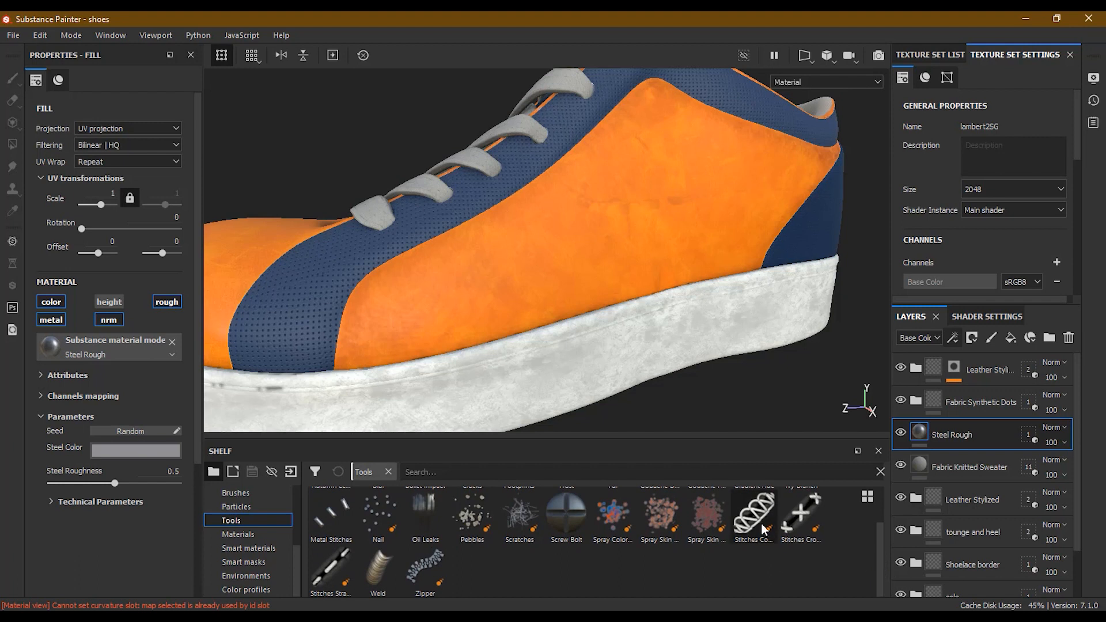
mouse_move(764, 529)
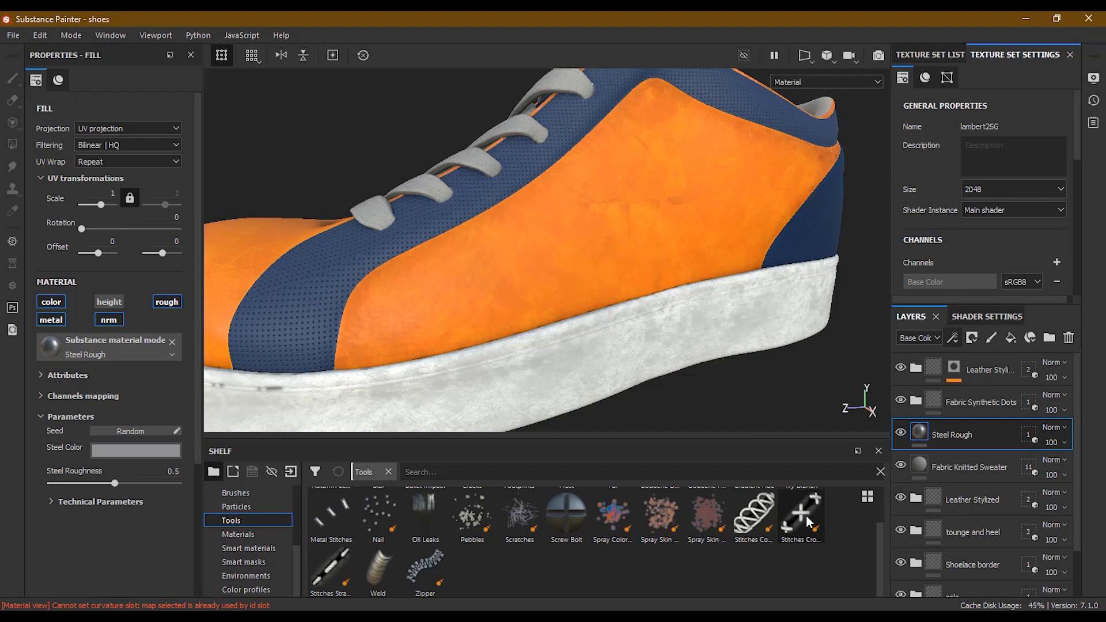
mouse_move(808, 522)
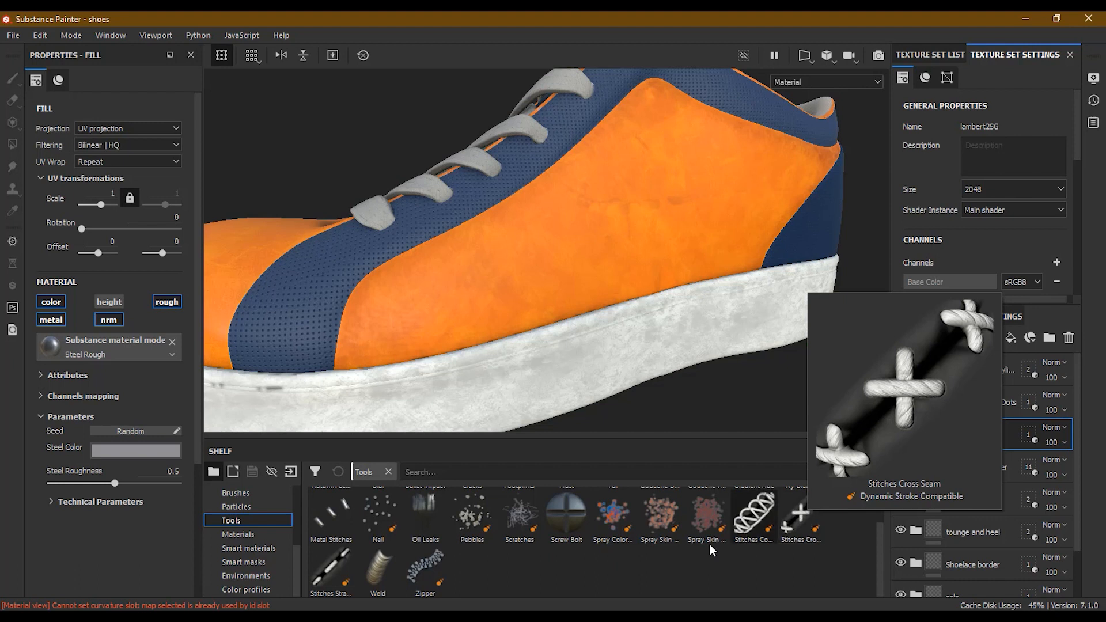
mouse_move(331, 560)
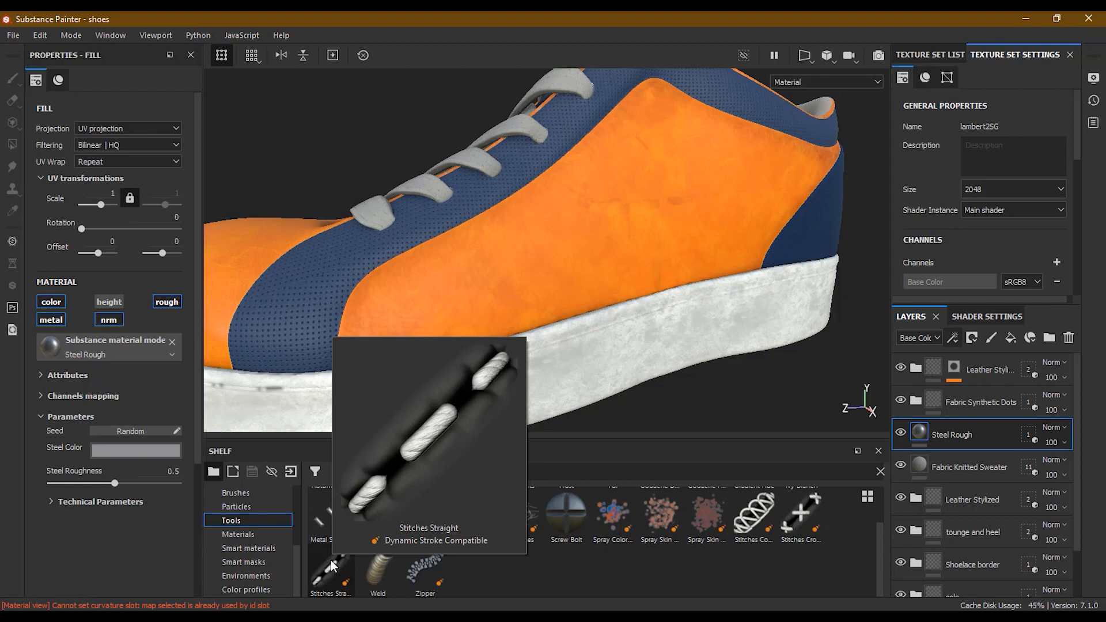
click(331, 560)
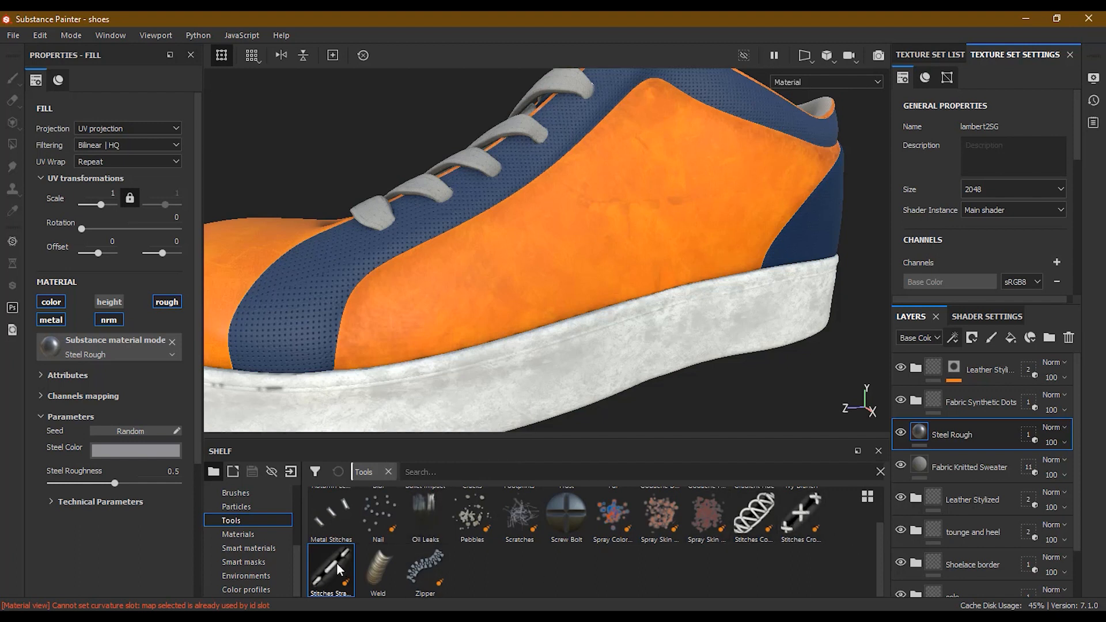
mouse_move(337, 562)
Add a paint layer at the top of the layer stack and show its brush properties
click(992, 342)
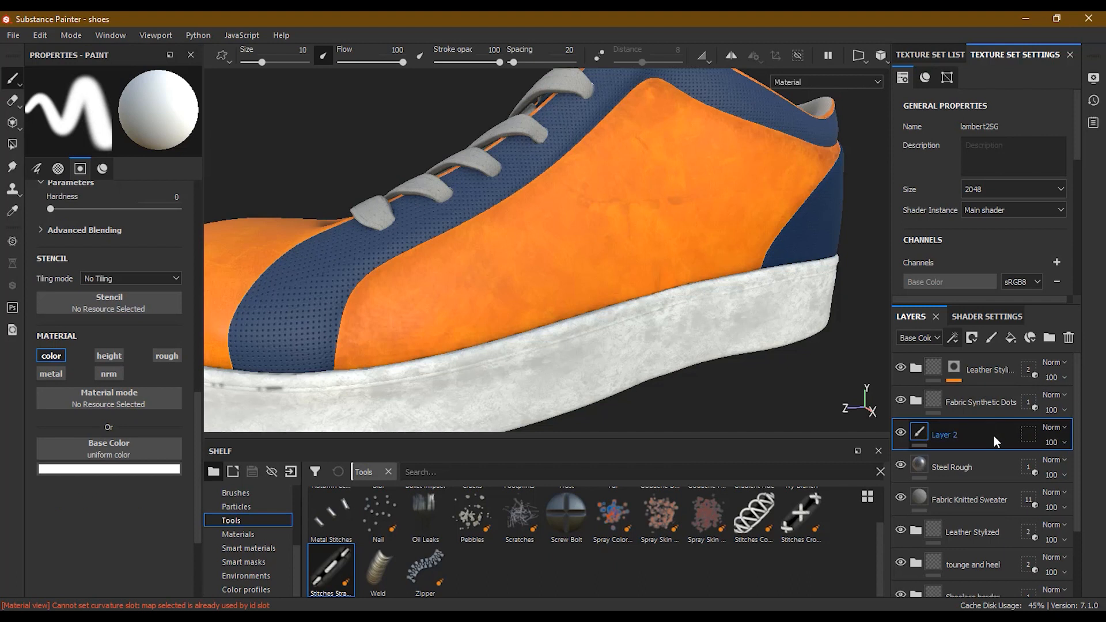
drag(1000, 431, 980, 357)
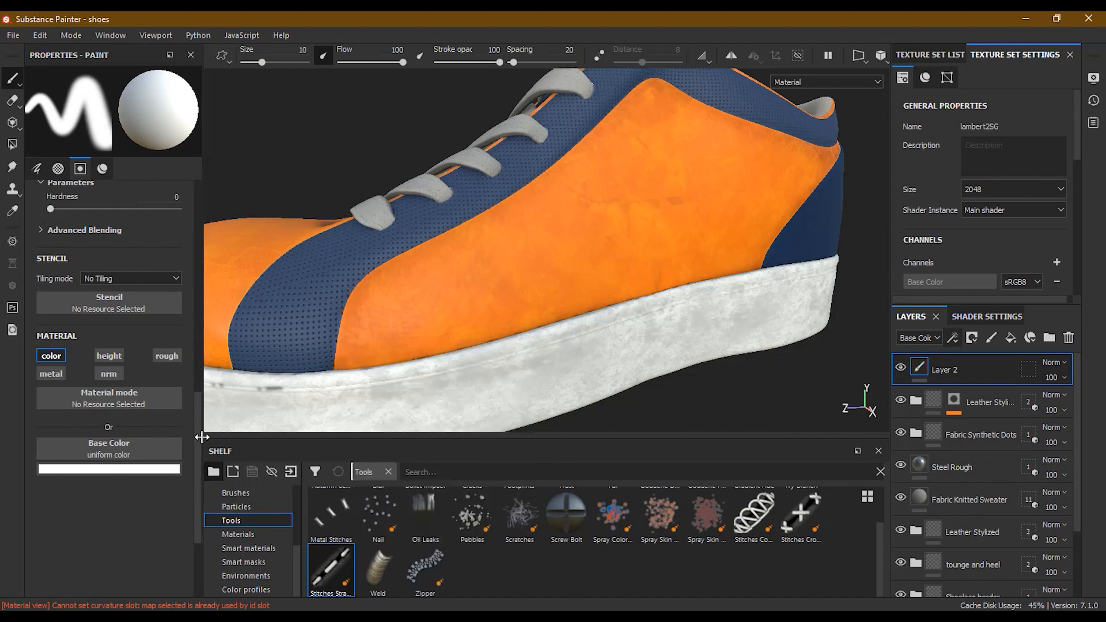
click(37, 169)
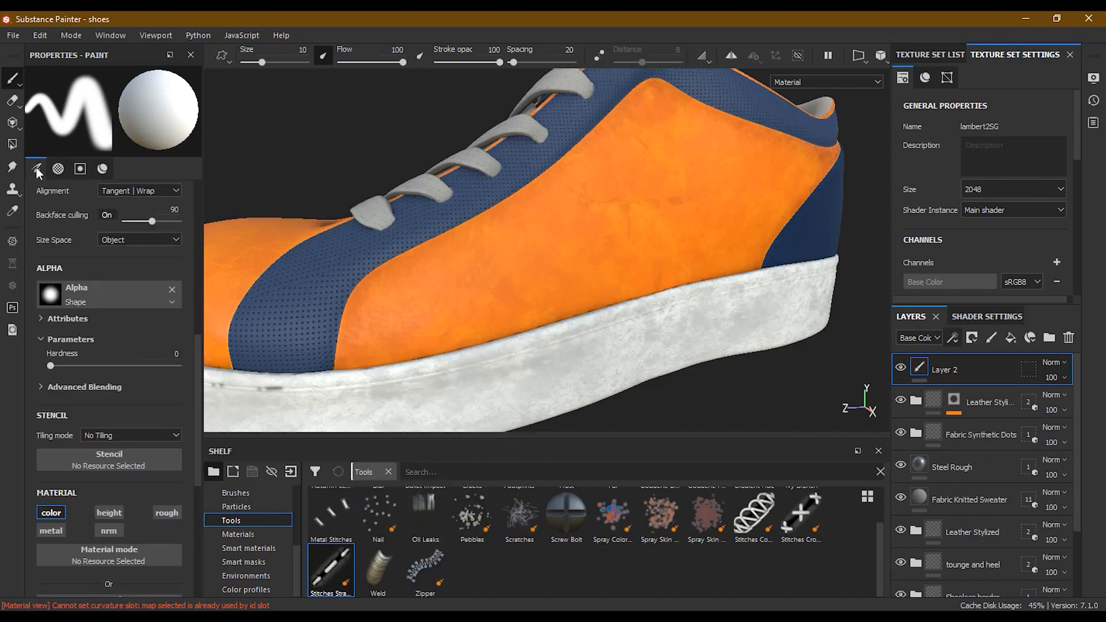
click(358, 345)
drag(373, 283, 457, 237)
key(ctrl+z)
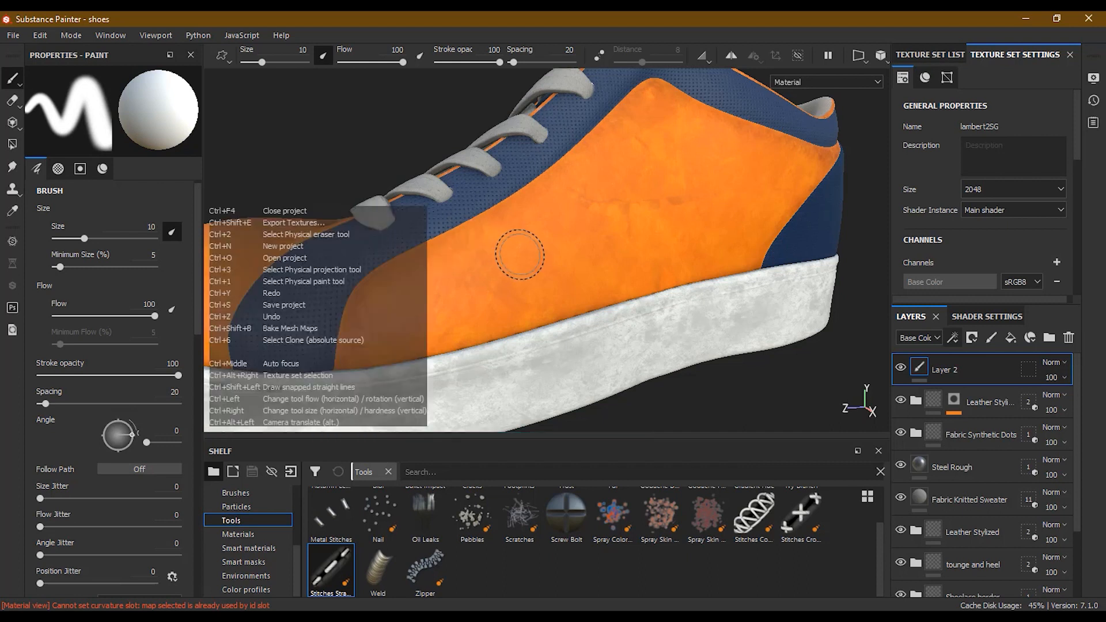
Load the Stitches Straight tool and try out a stitch line around the shoe's orange side panel, undoing the strokes
click(340, 570)
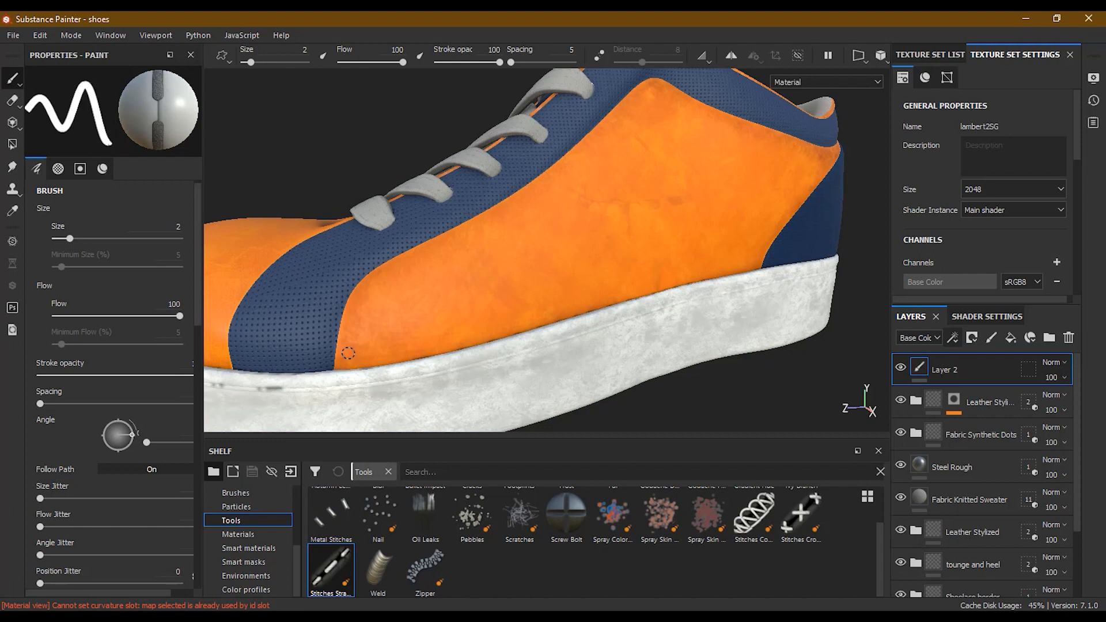
drag(347, 365, 367, 281)
drag(420, 254, 570, 163)
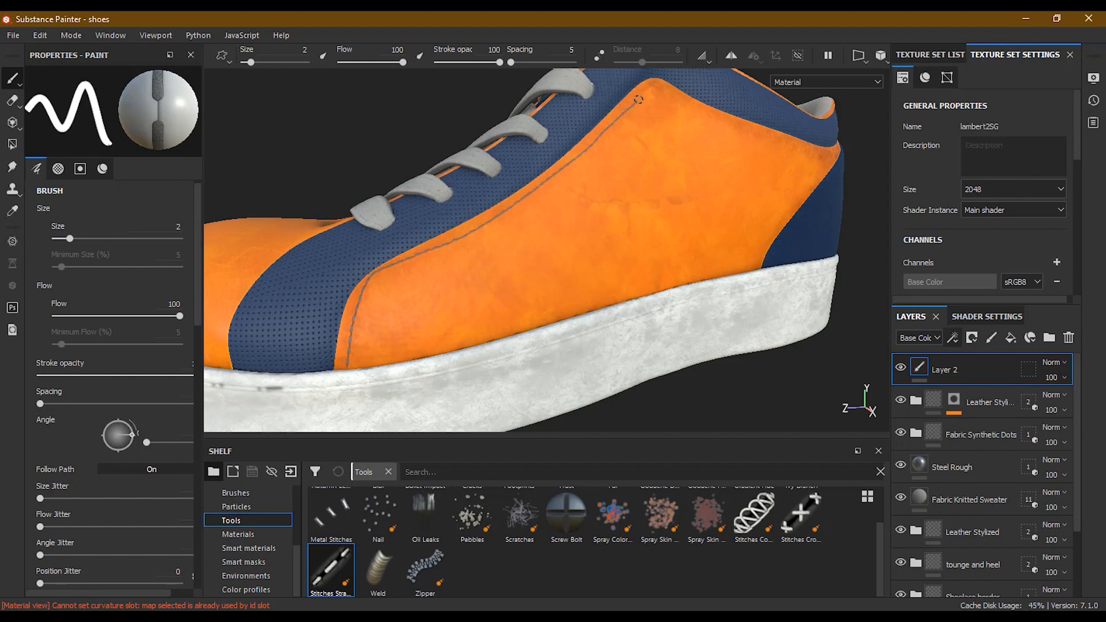
drag(714, 117, 816, 162)
drag(696, 278, 357, 362)
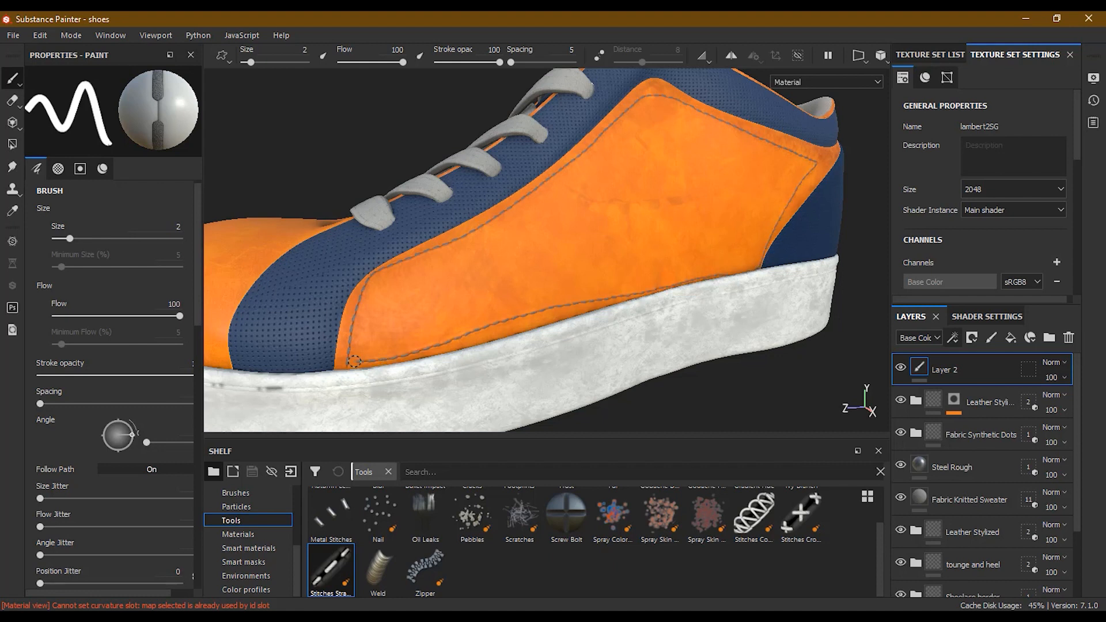
mouse_move(456, 300)
alt+mouse_down()
mouse_move(436, 299)
mouse_move(440, 289)
alt+mouse_up()
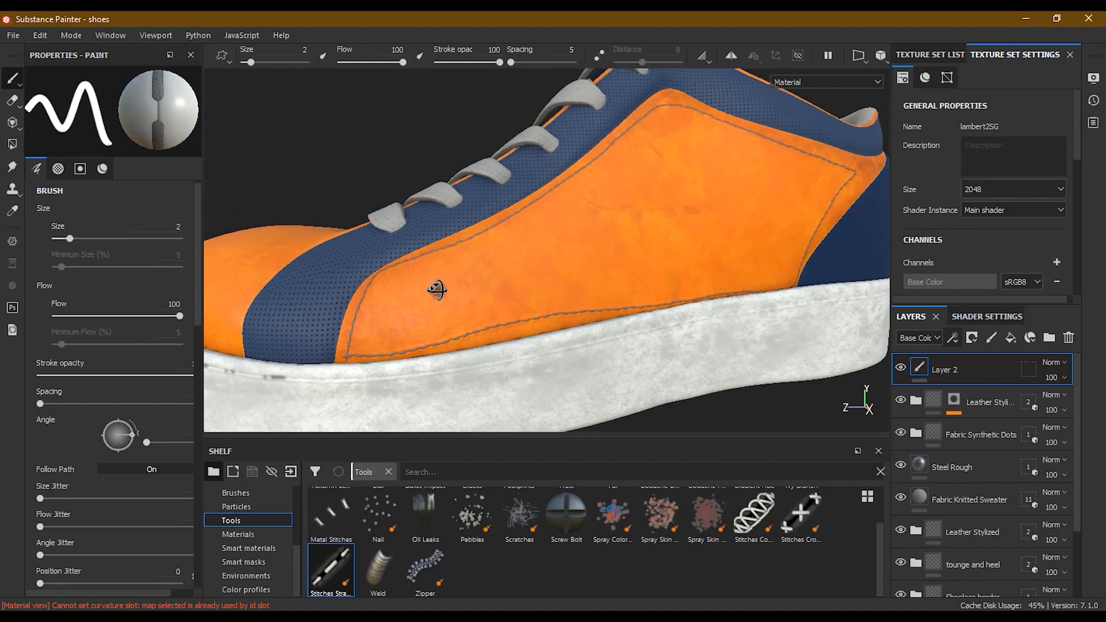
key(ctrl+z)
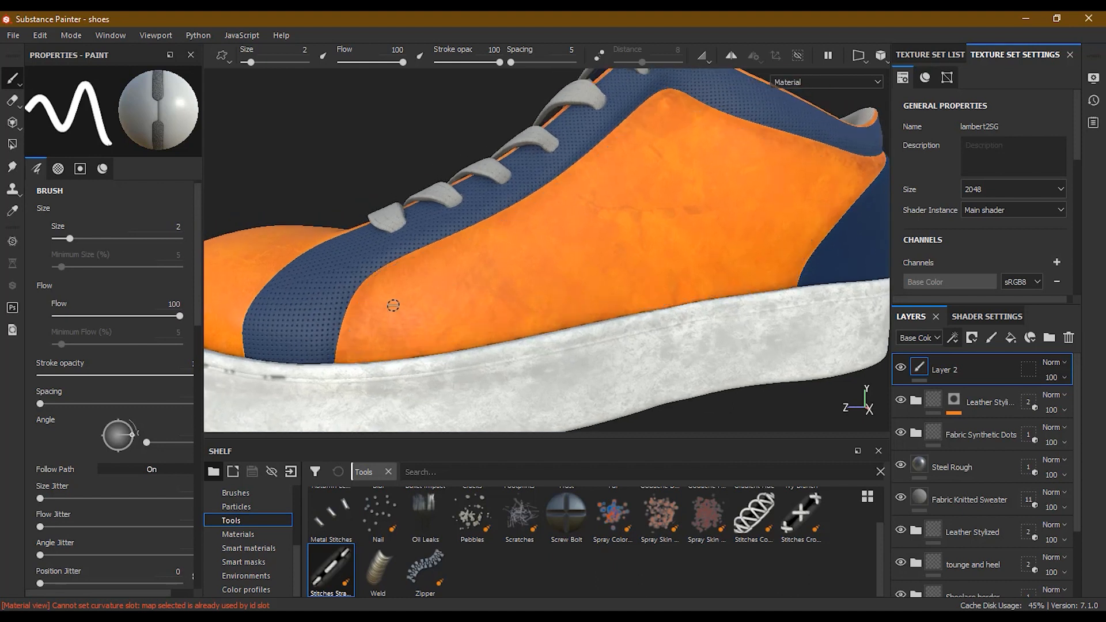
Try a stitch stroke on the orange side panel with the brush size raised to 10.83, and undo it
key(ctrl)
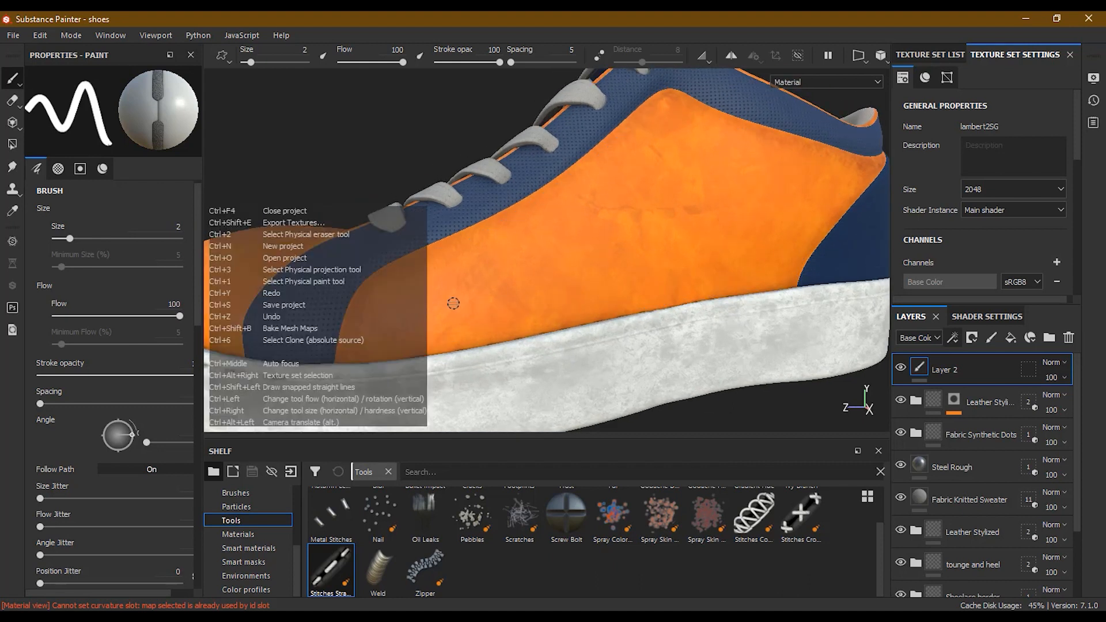
ctrl+drag(453, 303, 453, 304)
ctrl+right_drag(476, 285, 476, 286)
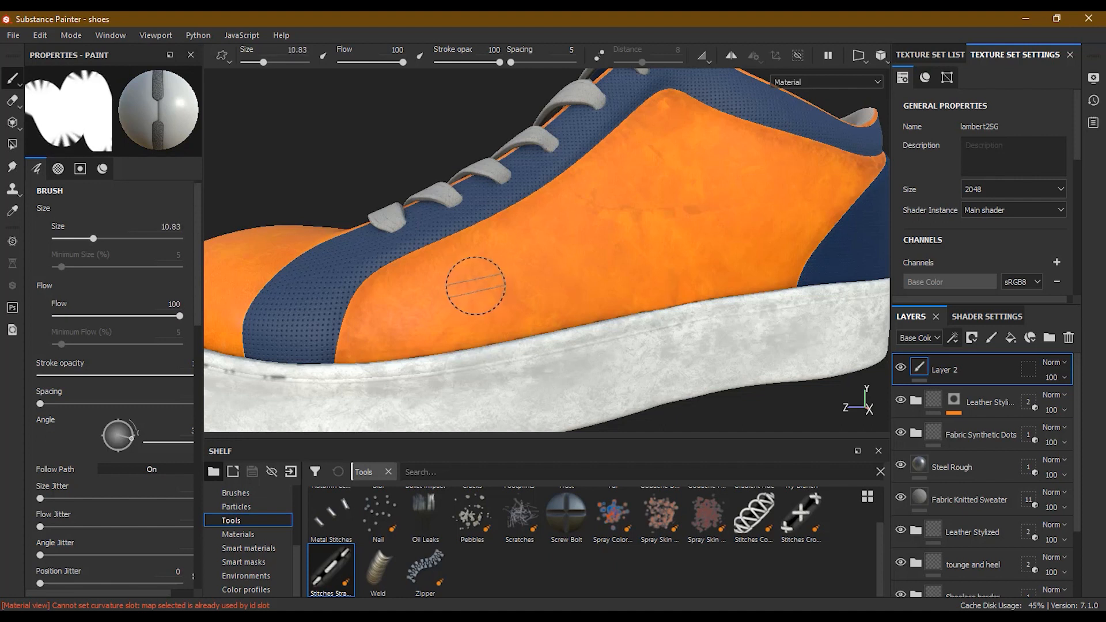
click(369, 334)
mouse_move(363, 345)
mouse_down()
mouse_move(449, 241)
mouse_move(502, 244)
mouse_move(647, 165)
mouse_move(714, 158)
mouse_move(761, 194)
mouse_move(758, 254)
mouse_move(732, 281)
mouse_move(542, 301)
mouse_move(432, 337)
mouse_move(472, 293)
mouse_move(542, 270)
mouse_move(527, 236)
mouse_move(547, 193)
mouse_move(611, 230)
mouse_move(650, 272)
mouse_move(675, 219)
mouse_move(648, 173)
mouse_move(712, 141)
mouse_move(741, 199)
mouse_move(692, 236)
mouse_move(646, 205)
mouse_move(637, 136)
mouse_move(756, 149)
mouse_move(770, 211)
mouse_move(623, 271)
mouse_move(400, 325)
mouse_move(483, 274)
mouse_up()
key(ctrl+z)
Reduce the stitch brush size to 1.97
key(bracketleft)
key(bracketleft)
key(bracketleft)
key(bracketleft)
key(bracketleft)
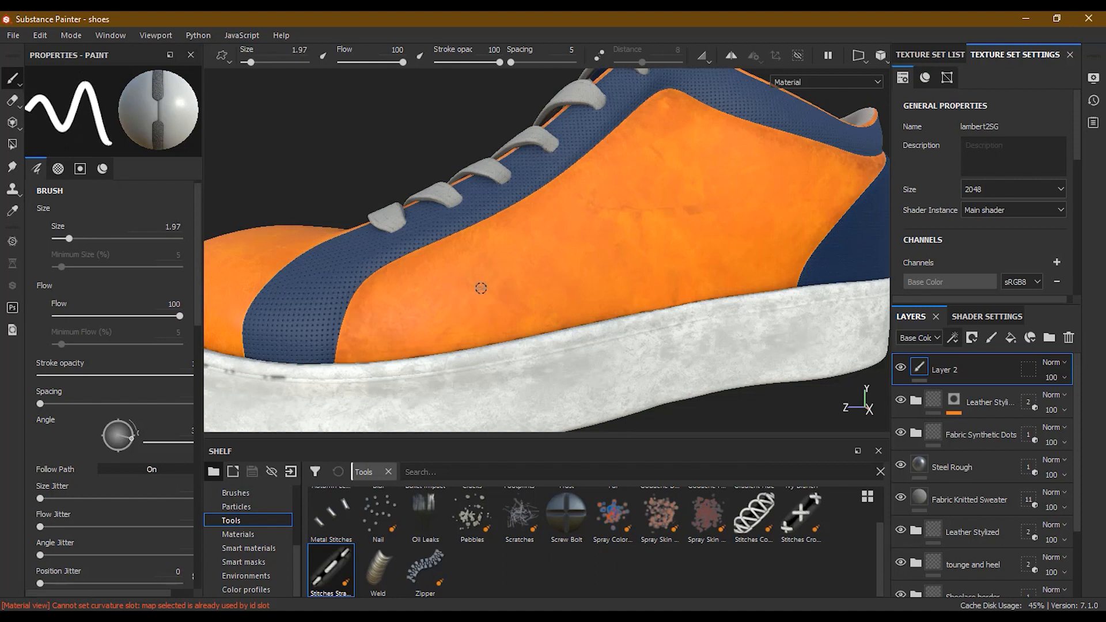
Widen the brush properties area and set the Stitches Straight material's Base Color to white
alt+drag(407, 340, 377, 282)
alt+right_drag(377, 282, 588, 254)
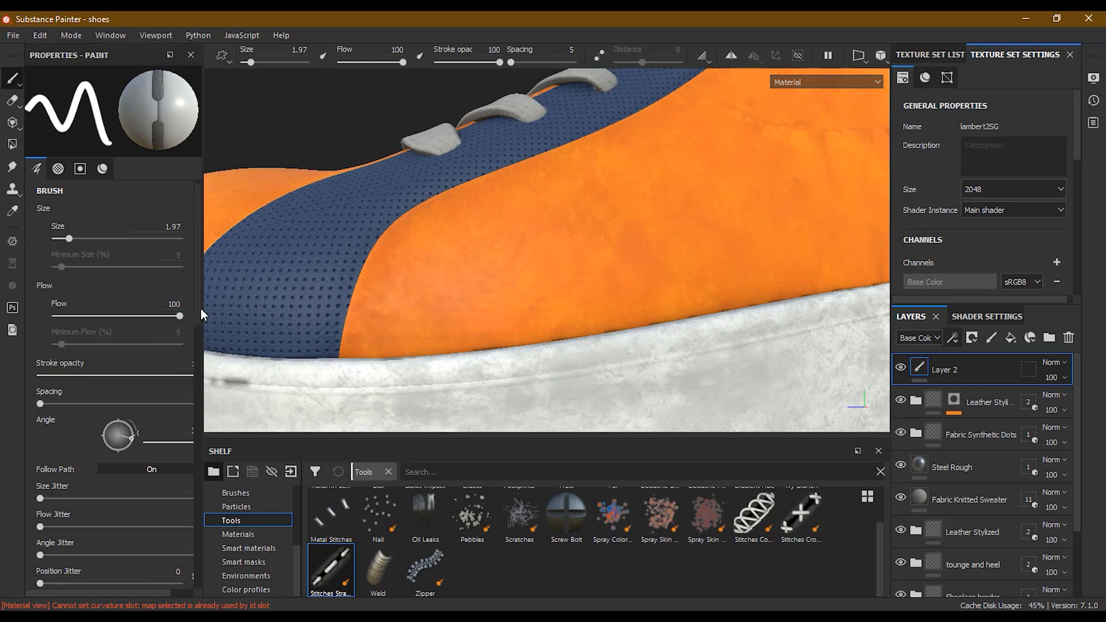
scroll(197, 345, down, 5)
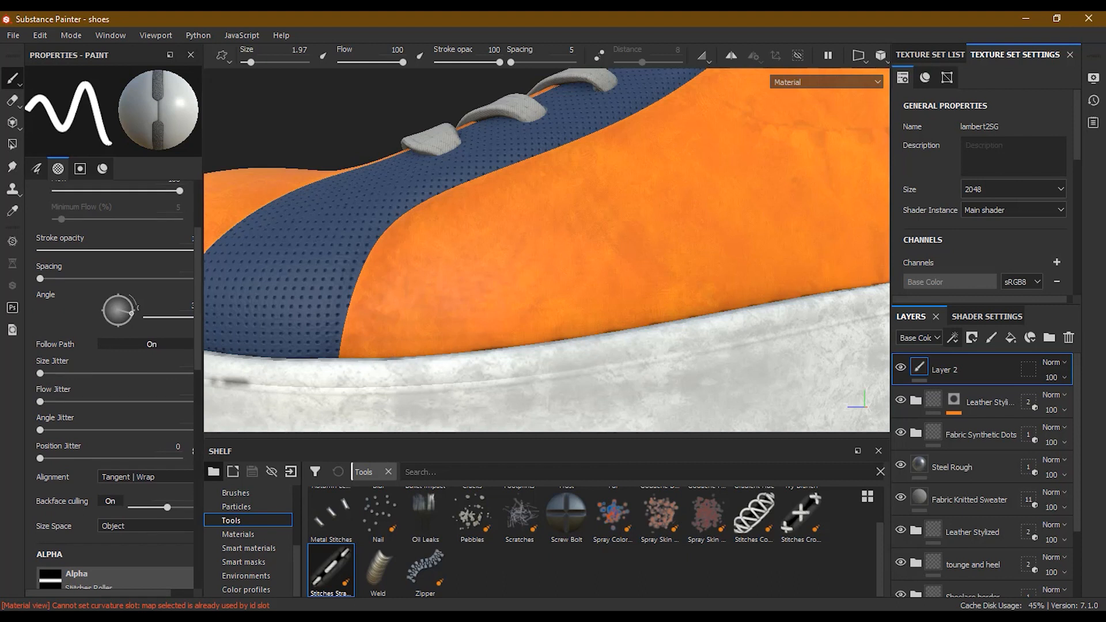
mouse_move(197, 365)
mouse_down()
mouse_move(185, 542)
mouse_move(172, 593)
mouse_move(157, 591)
mouse_move(231, 581)
mouse_move(225, 568)
mouse_up()
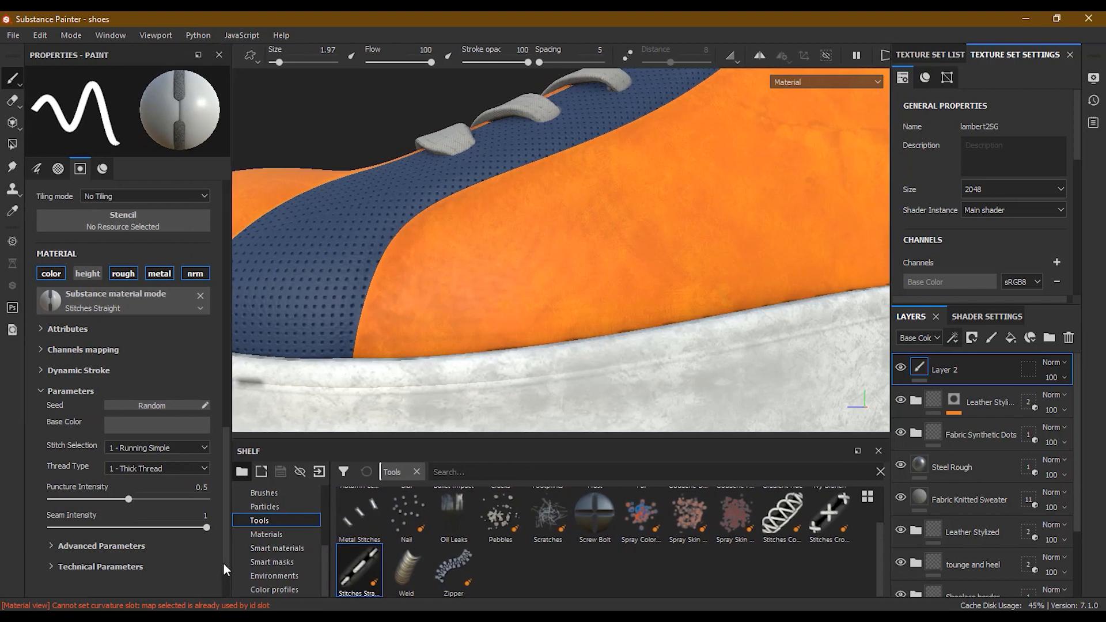
click(115, 427)
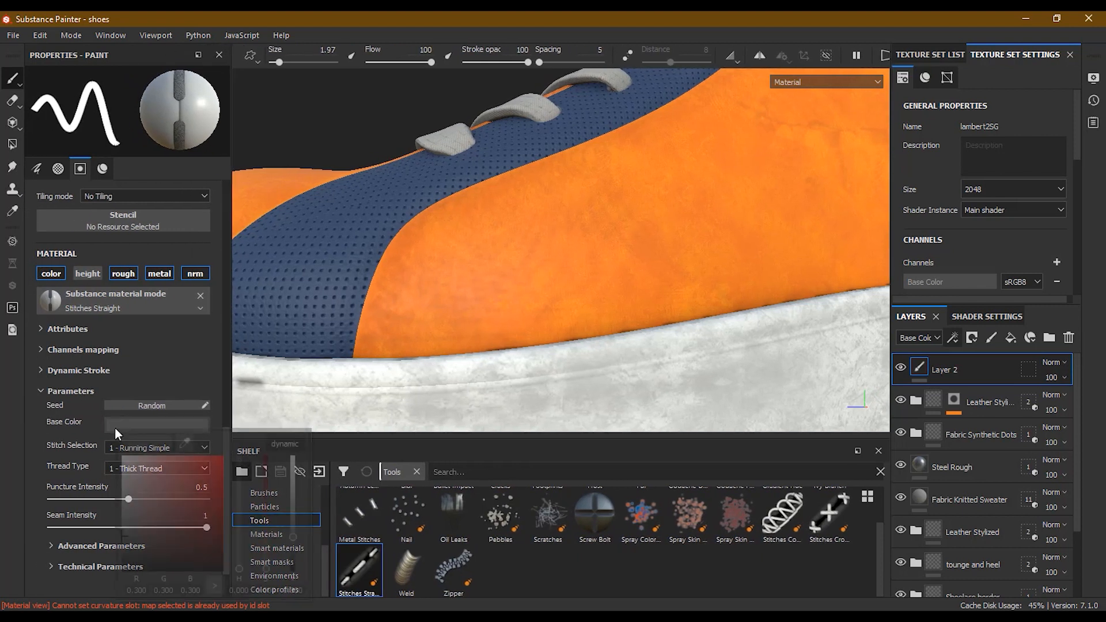
drag(146, 489, 112, 445)
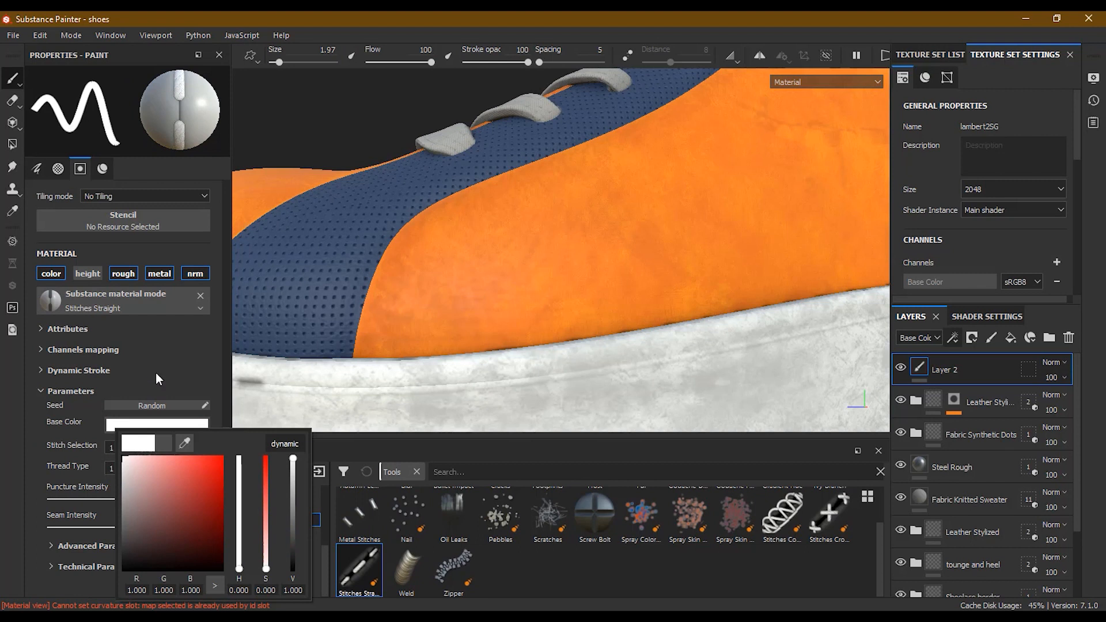
click(168, 345)
click(167, 347)
click(80, 348)
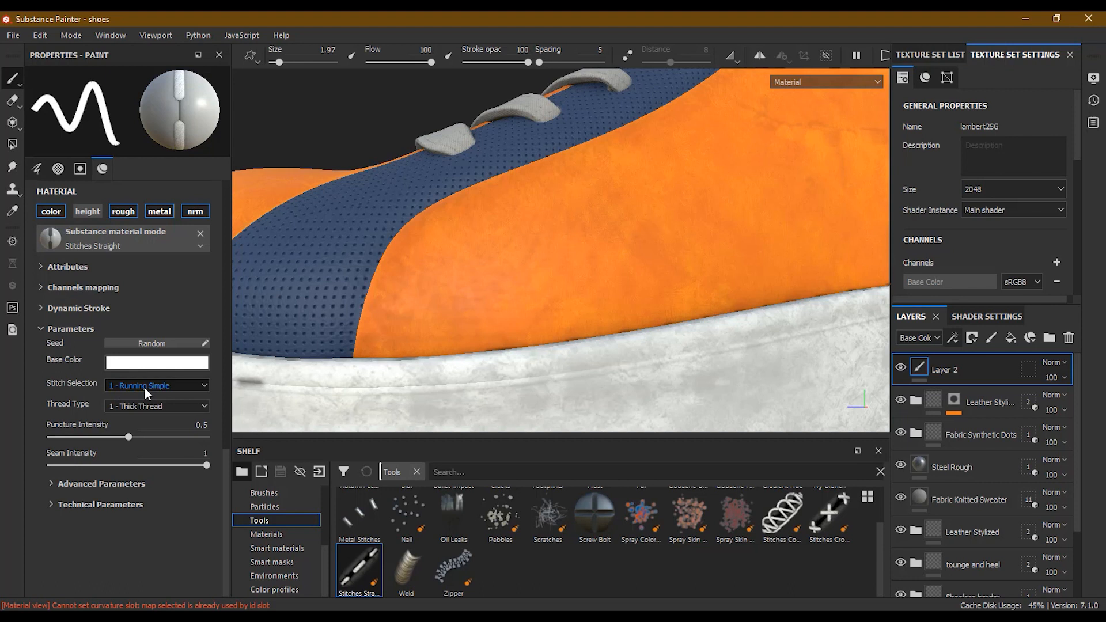
Try a 2 - Running Double stitch line along the front edge of the orange side panel, and undo it
click(155, 388)
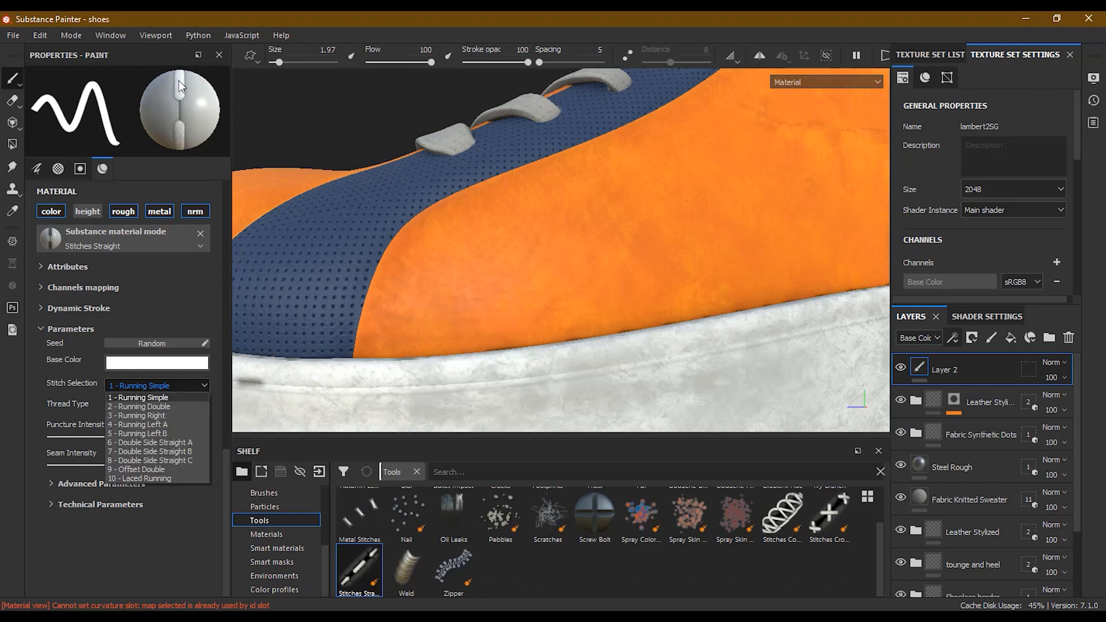
click(151, 407)
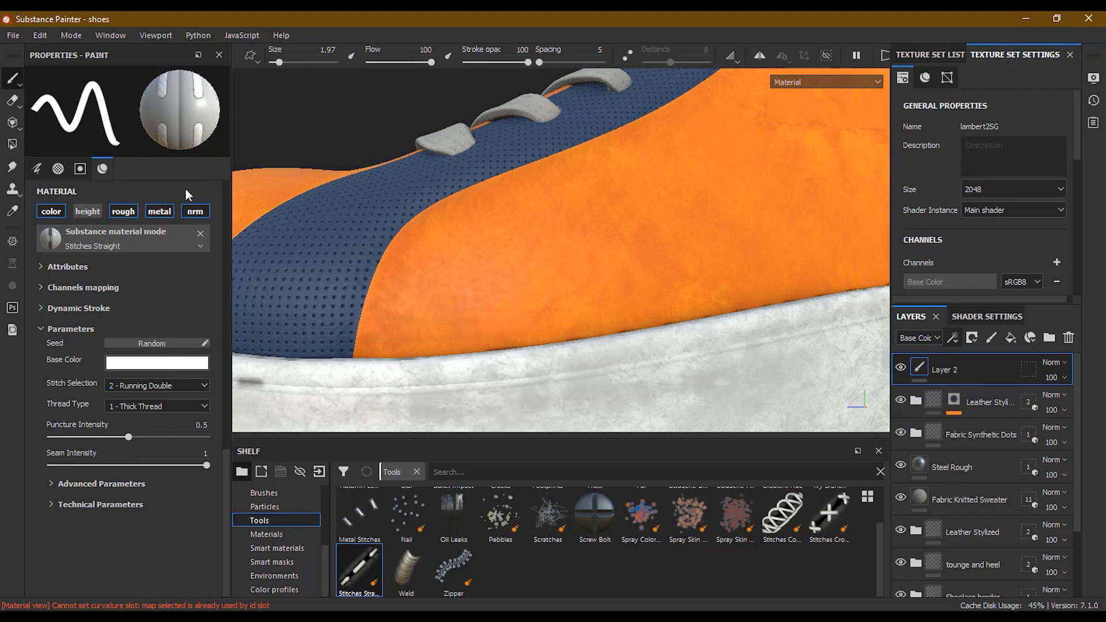
mouse_move(379, 316)
mouse_down()
mouse_move(421, 234)
mouse_move(697, 104)
mouse_up()
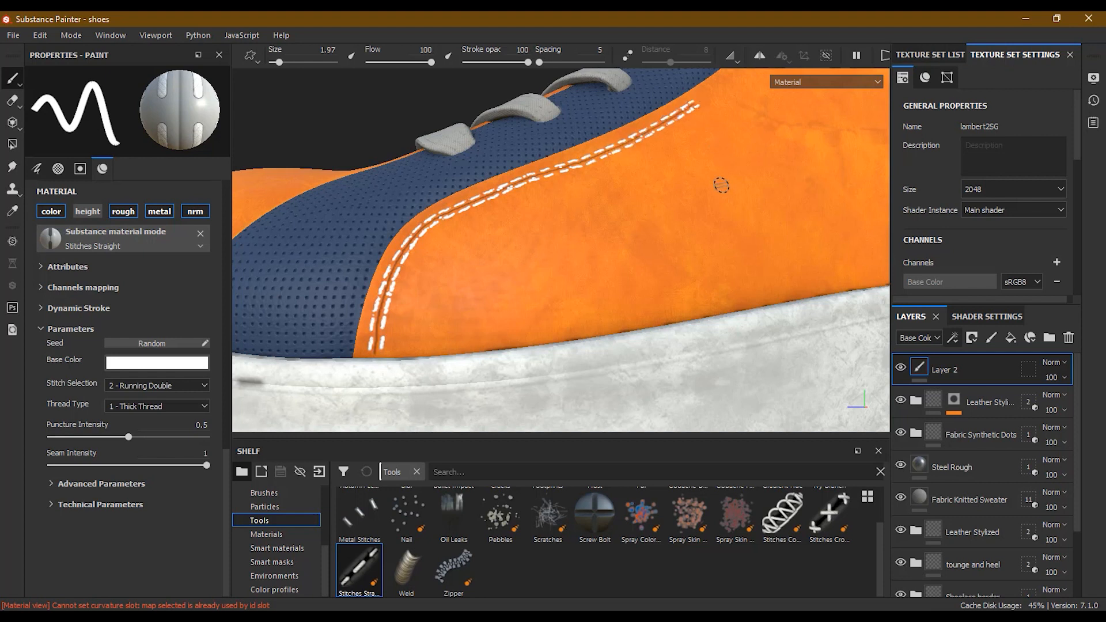
key(ctrl+z)
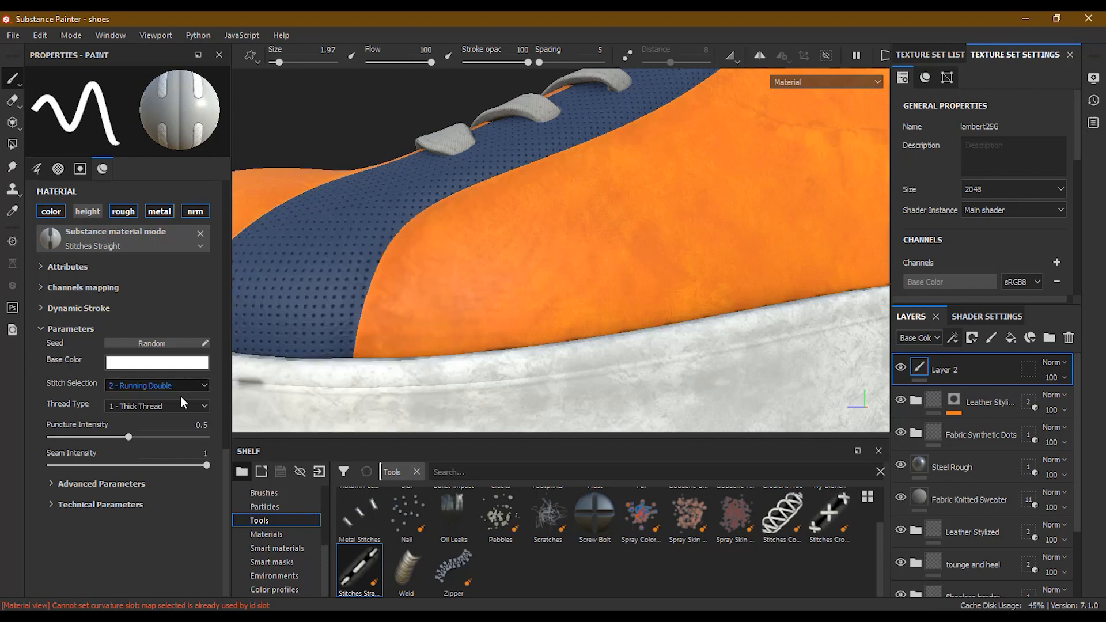
Try a 3 - Running Right stitch line along the same orange panel edge, and undo it
click(165, 385)
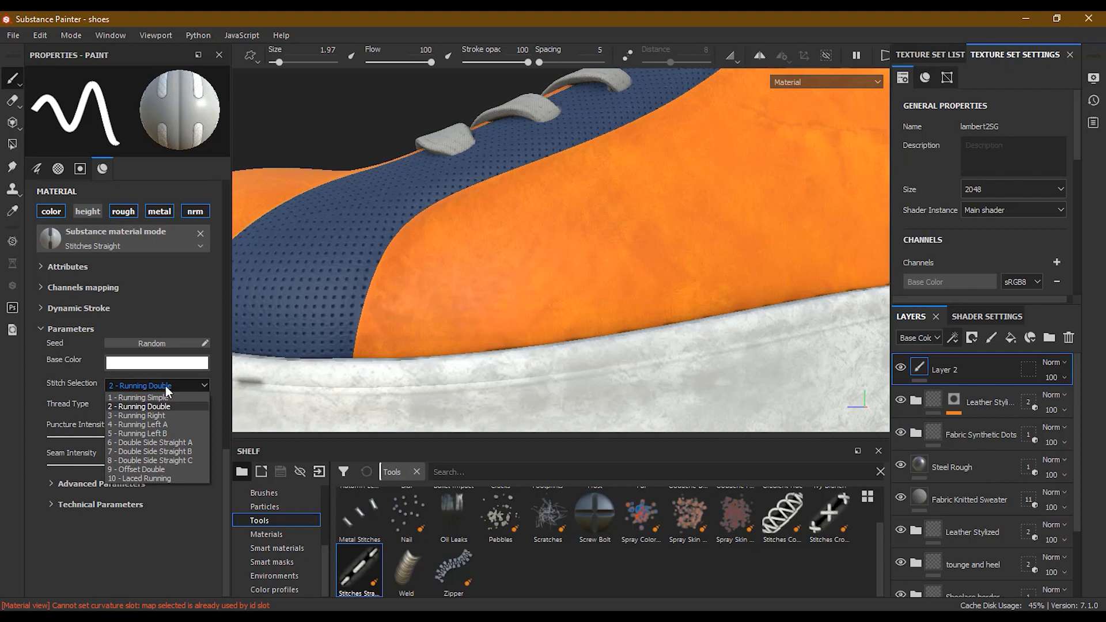
click(174, 415)
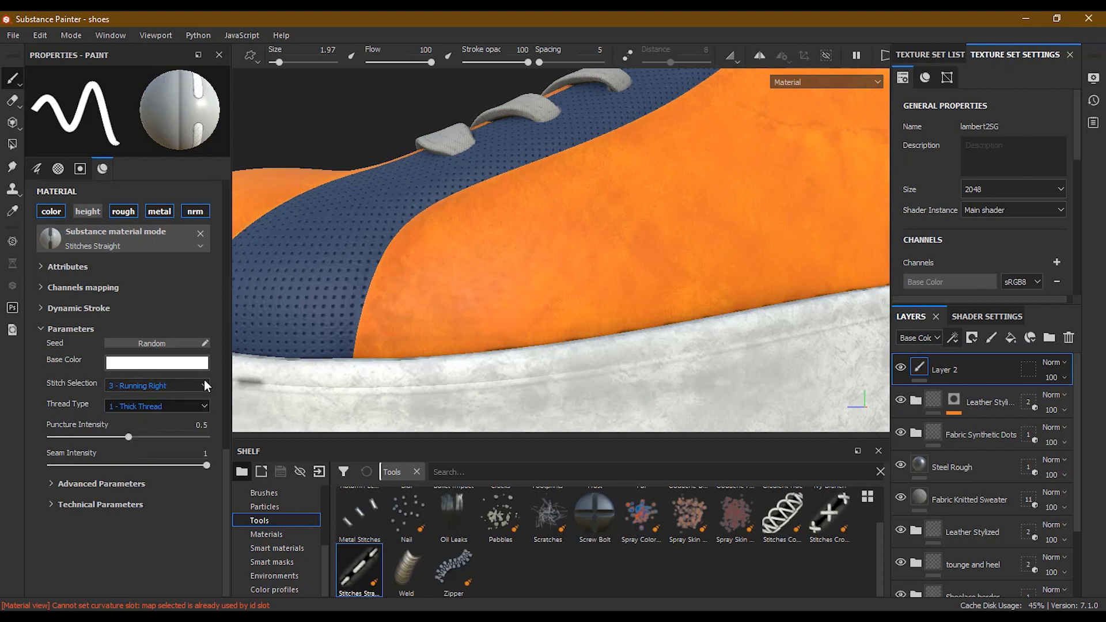
mouse_move(382, 314)
mouse_down()
mouse_move(404, 238)
mouse_move(429, 213)
mouse_move(503, 185)
mouse_up()
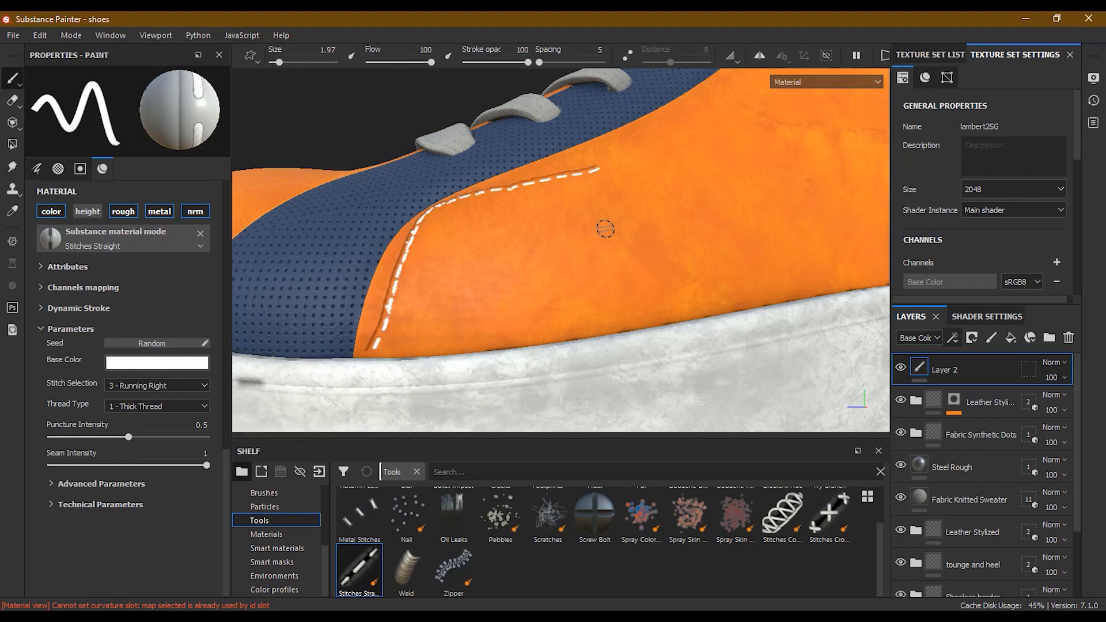
key(ctrl+z)
Set the stitch Base Color to grey 0.617, test it with a stroke along the orange panel edge, and undo the stroke
click(186, 362)
drag(203, 419, 180, 437)
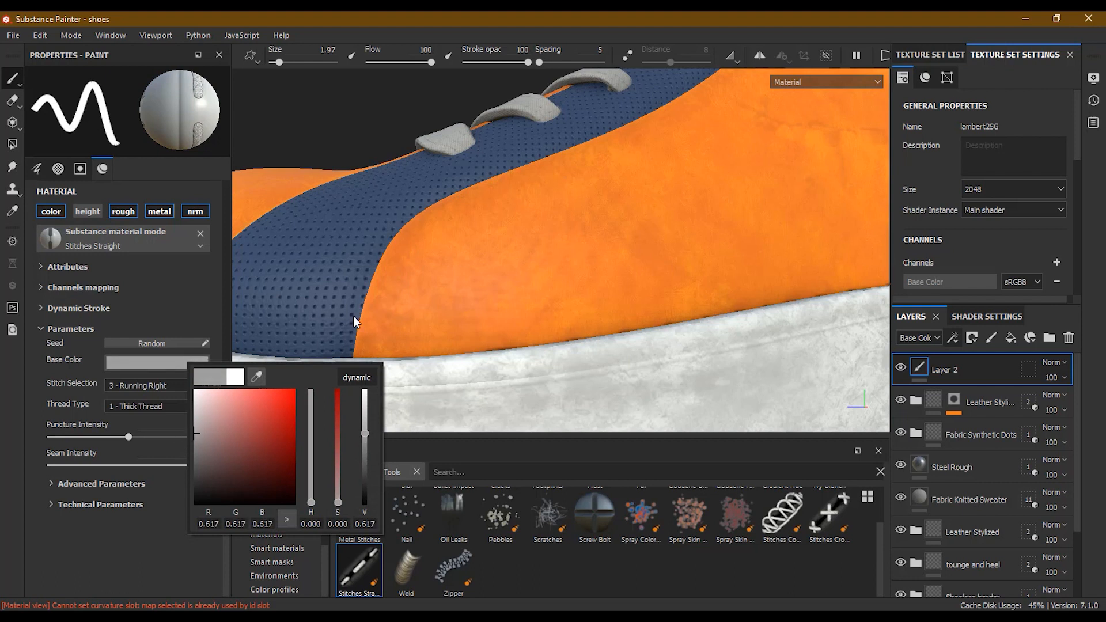
click(372, 326)
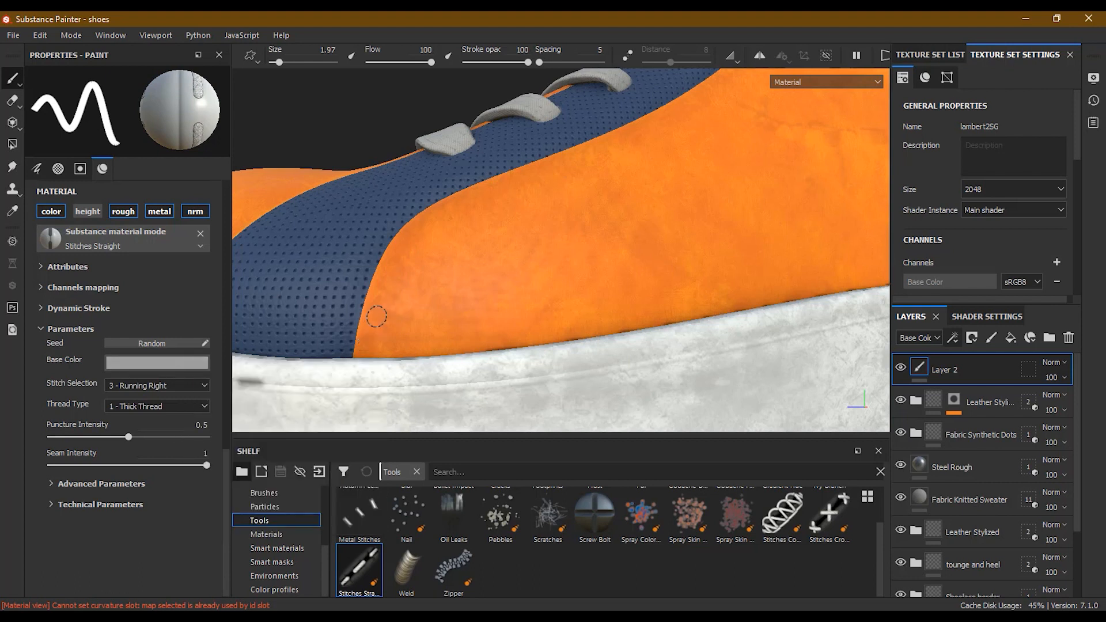
mouse_move(372, 345)
mouse_down()
mouse_move(395, 258)
mouse_move(481, 193)
mouse_move(668, 126)
mouse_up()
key(ctrl+z)
Try the 10 - Laced Running stitch, then use 1 - Running Simple with the thread type 2 - Thin Thread
click(167, 386)
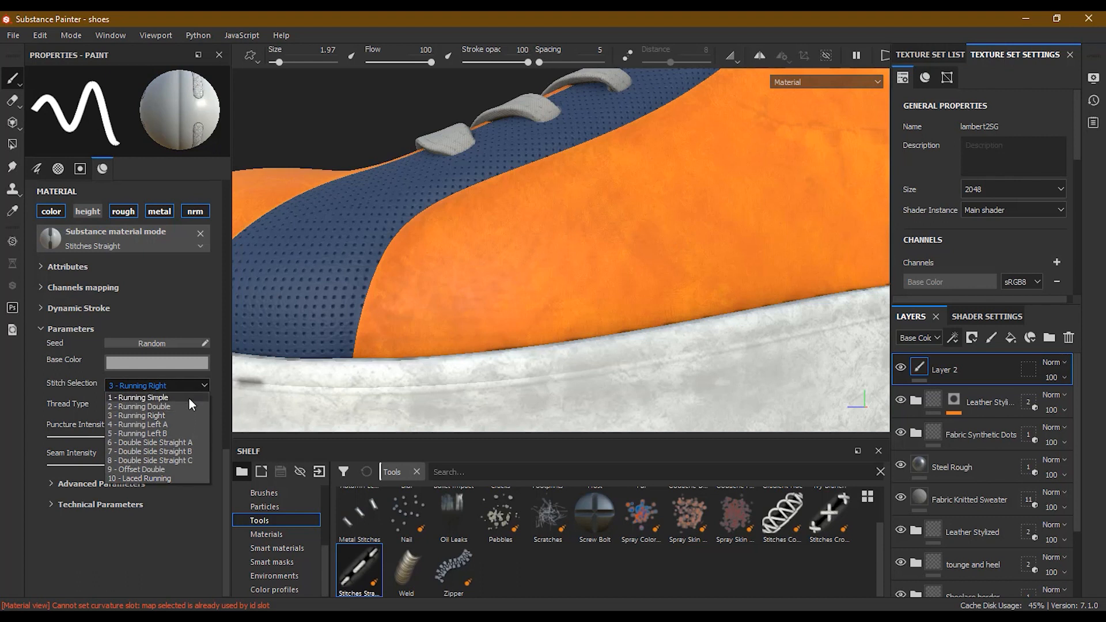
click(178, 478)
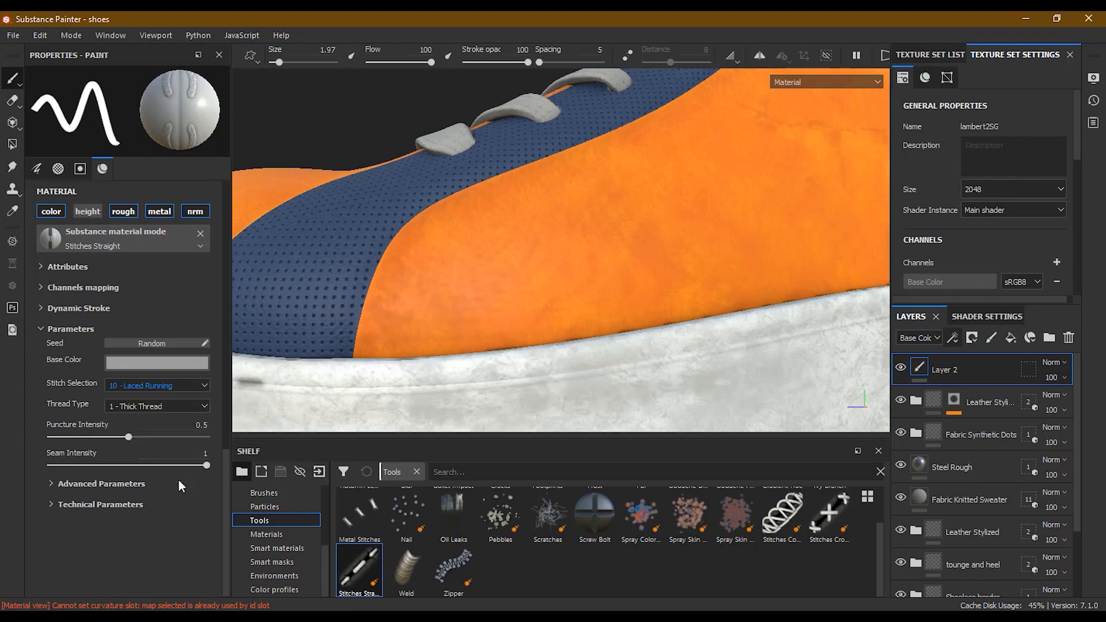
click(168, 385)
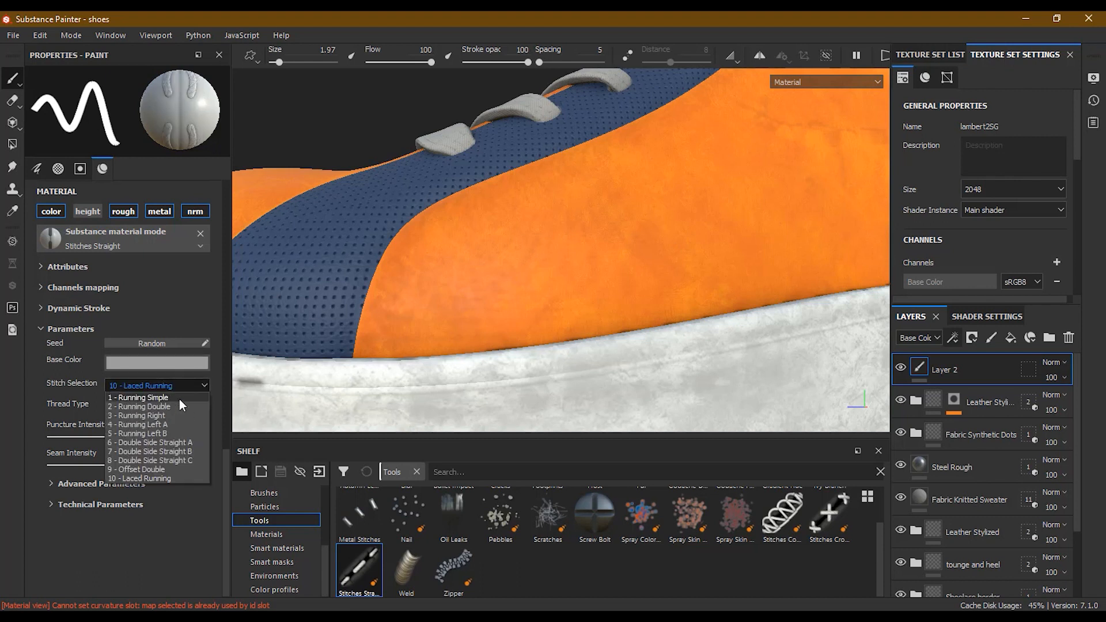
click(178, 399)
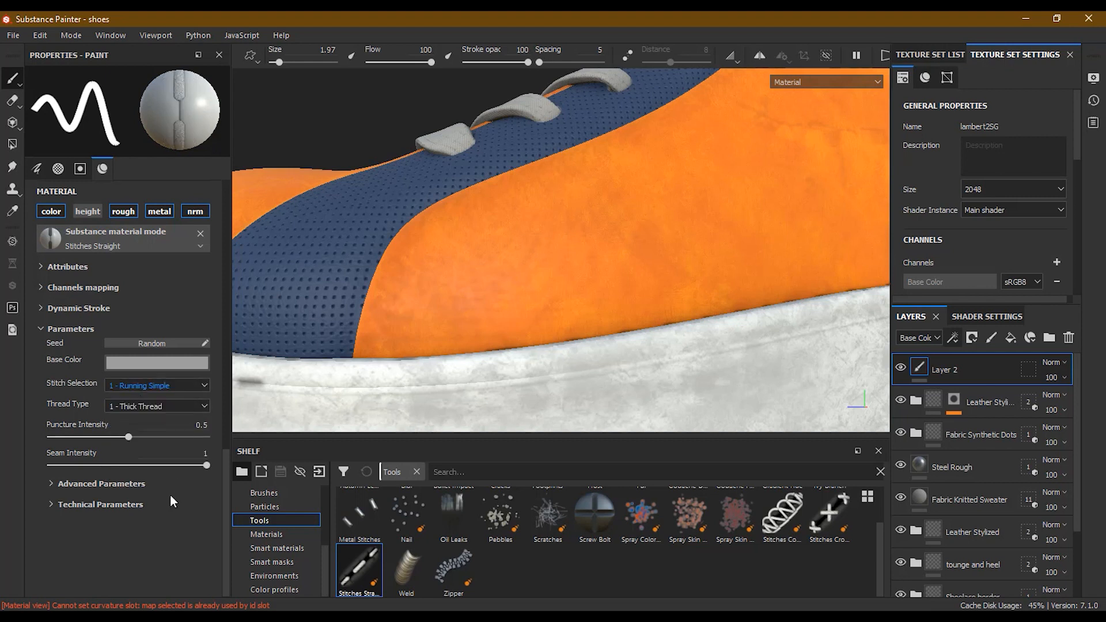
click(143, 406)
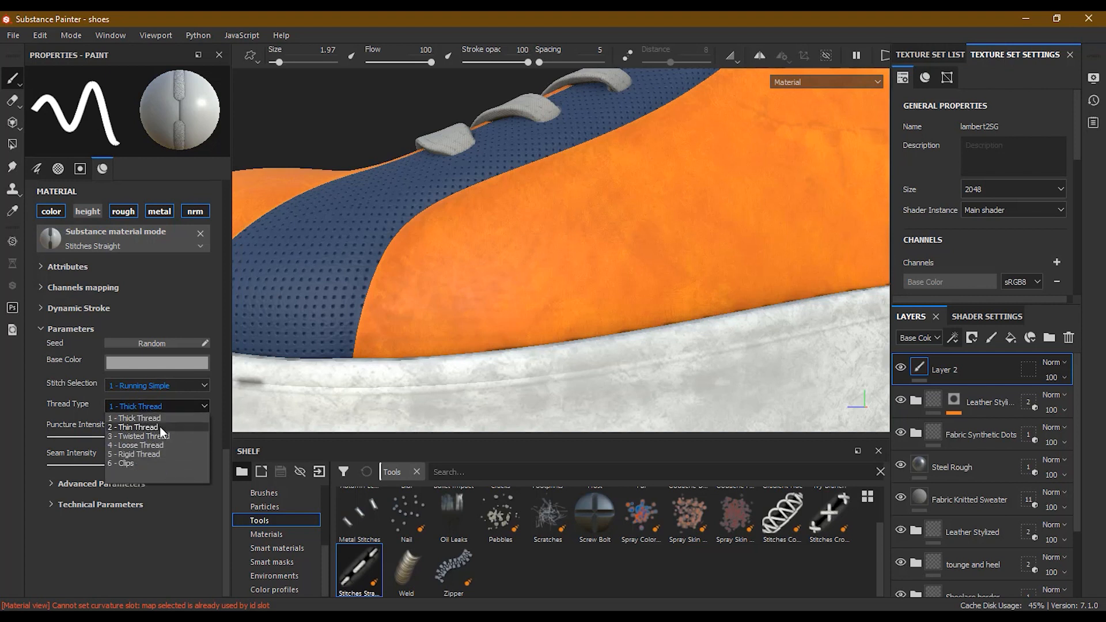
click(160, 427)
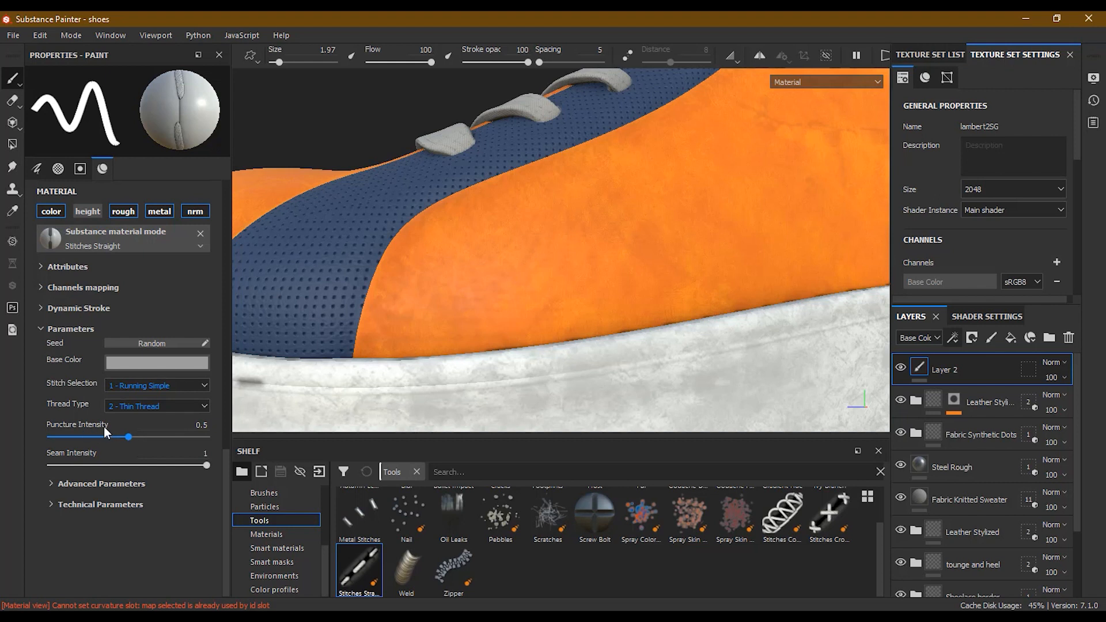
Paint a curving S-shaped thin-thread stitch line on the front part of the orange side panel
mouse_move(423, 296)
alt+right_down()
mouse_move(403, 306)
mouse_move(682, 252)
mouse_move(617, 273)
alt+right_up()
mouse_move(417, 344)
alt+mouse_down()
mouse_move(459, 346)
mouse_move(408, 353)
mouse_move(382, 327)
mouse_move(438, 173)
alt+mouse_up()
mouse_move(554, 112)
mouse_down()
mouse_move(549, 228)
mouse_move(491, 304)
mouse_move(592, 280)
mouse_up()
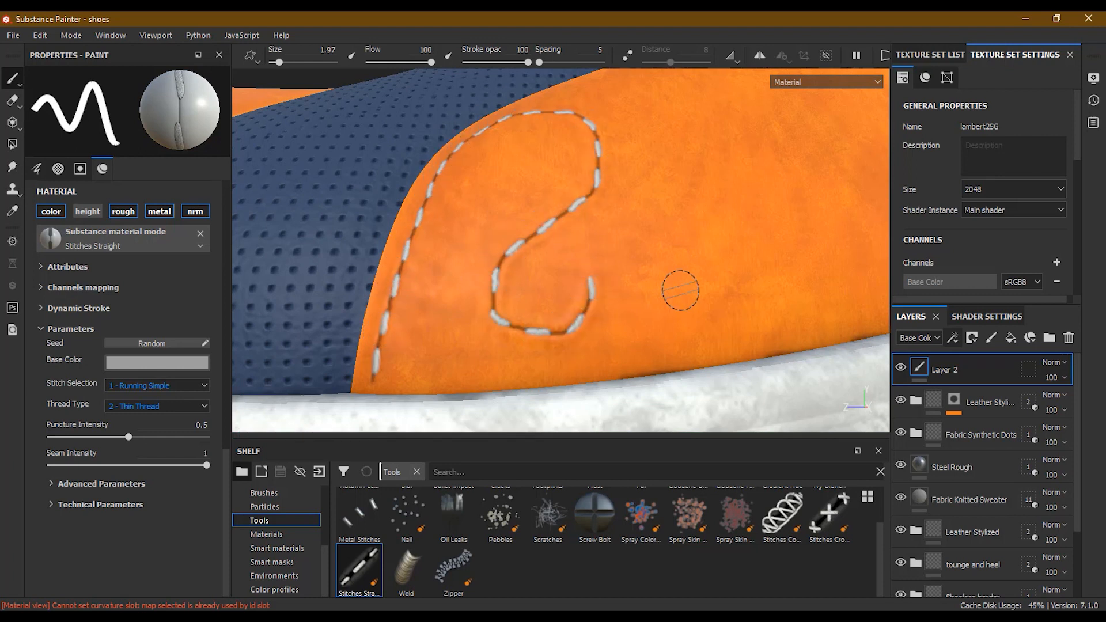
Try a second curved stitch line inside the first with Puncture Intensity at 1, and undo both lines
drag(128, 437, 144, 437)
mouse_move(405, 373)
mouse_down()
mouse_move(447, 230)
mouse_move(484, 165)
mouse_move(526, 178)
mouse_move(469, 277)
mouse_move(502, 363)
mouse_move(625, 285)
mouse_move(608, 242)
mouse_up()
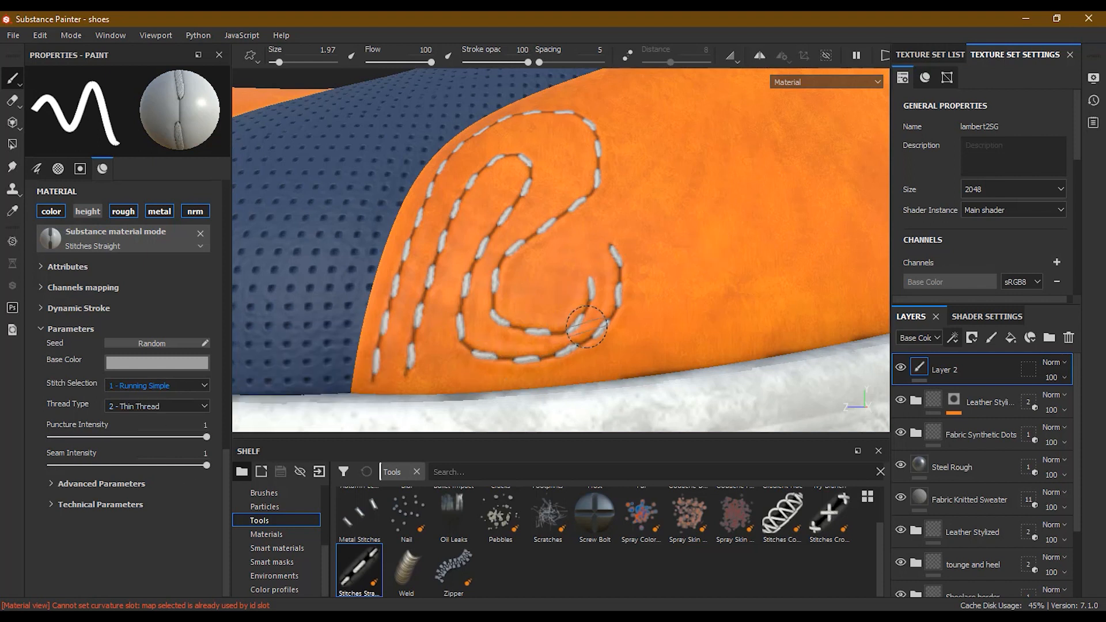
alt+right_drag(551, 347, 709, 319)
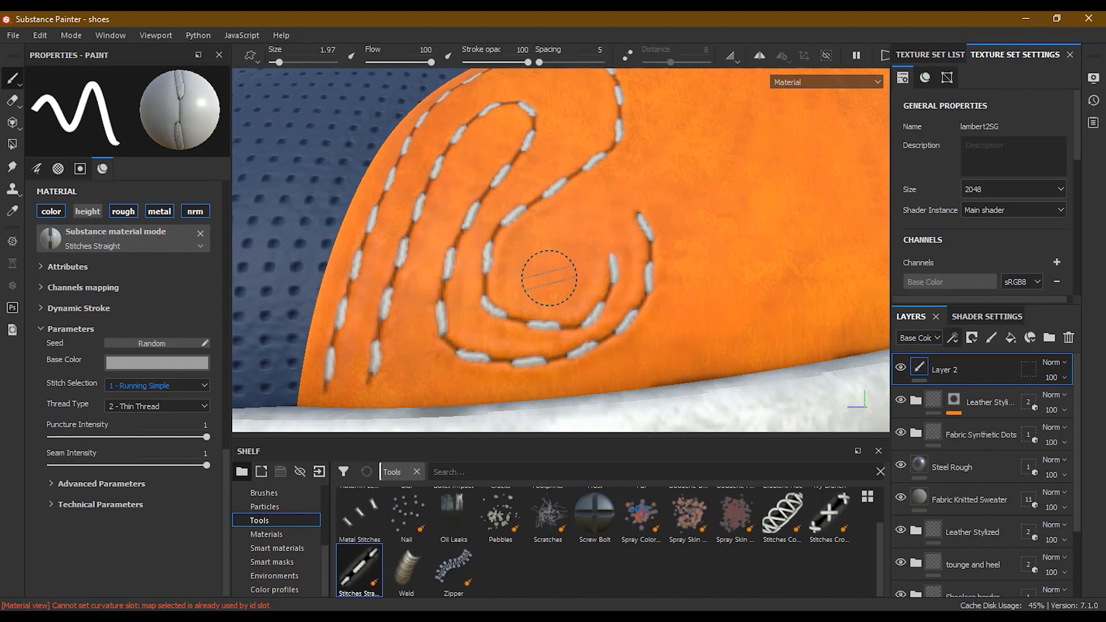
key(ctrl)
key(ctrl+z)
key(ctrl+z)
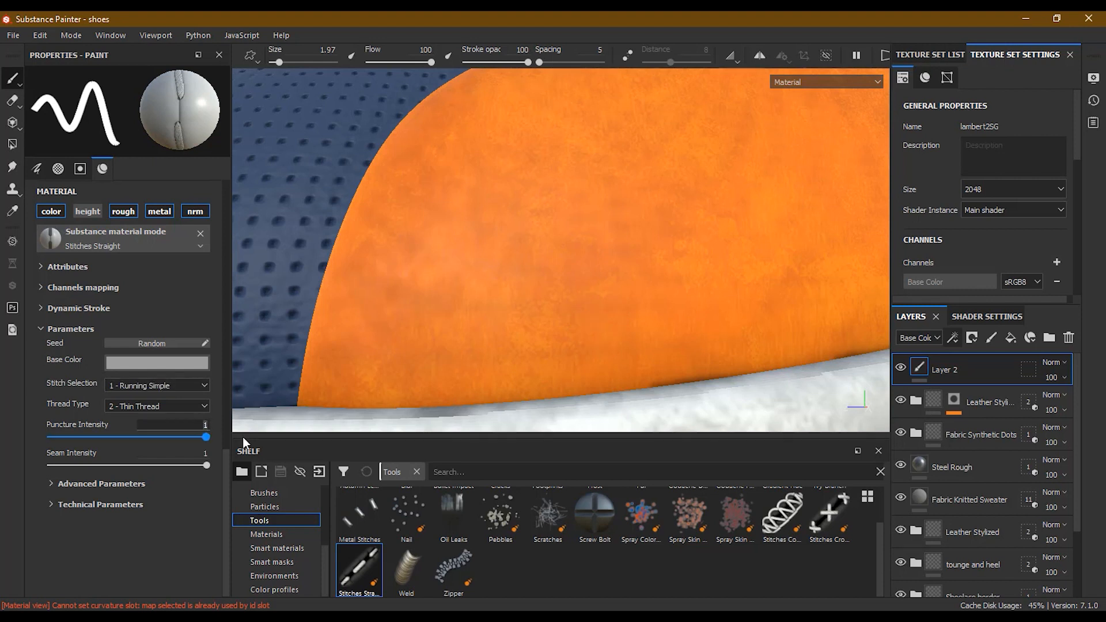
Set Puncture Intensity to 0.5, paint a curved stitch line on the orange panel, and rotate the environment lighting to inspect it
text(.5)
key(Return)
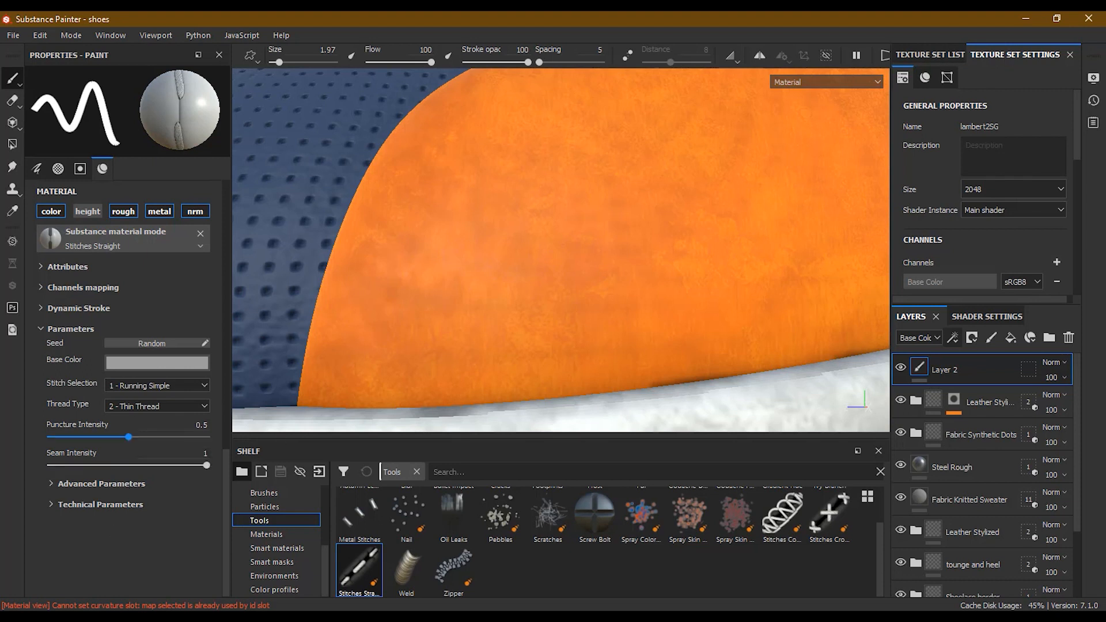
mouse_move(352, 366)
mouse_down()
mouse_move(368, 257)
mouse_move(418, 151)
mouse_move(511, 119)
mouse_move(487, 248)
mouse_move(509, 311)
mouse_move(606, 247)
mouse_up()
alt+drag(667, 341, 600, 324)
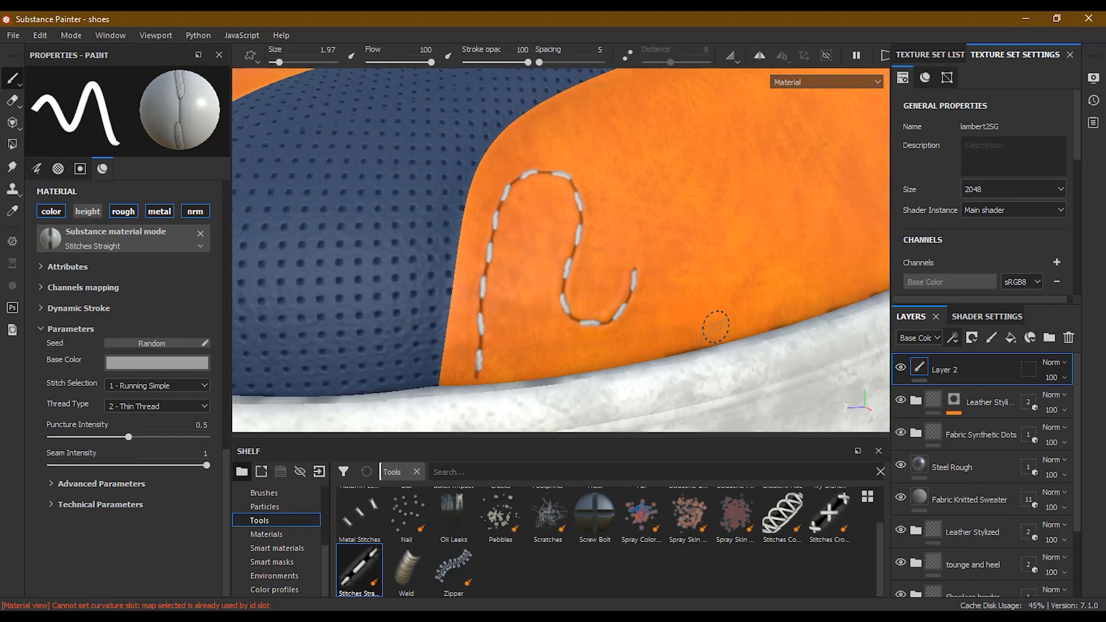
shift+right_drag(736, 317, 576, 323)
alt+right_drag(468, 326, 605, 325)
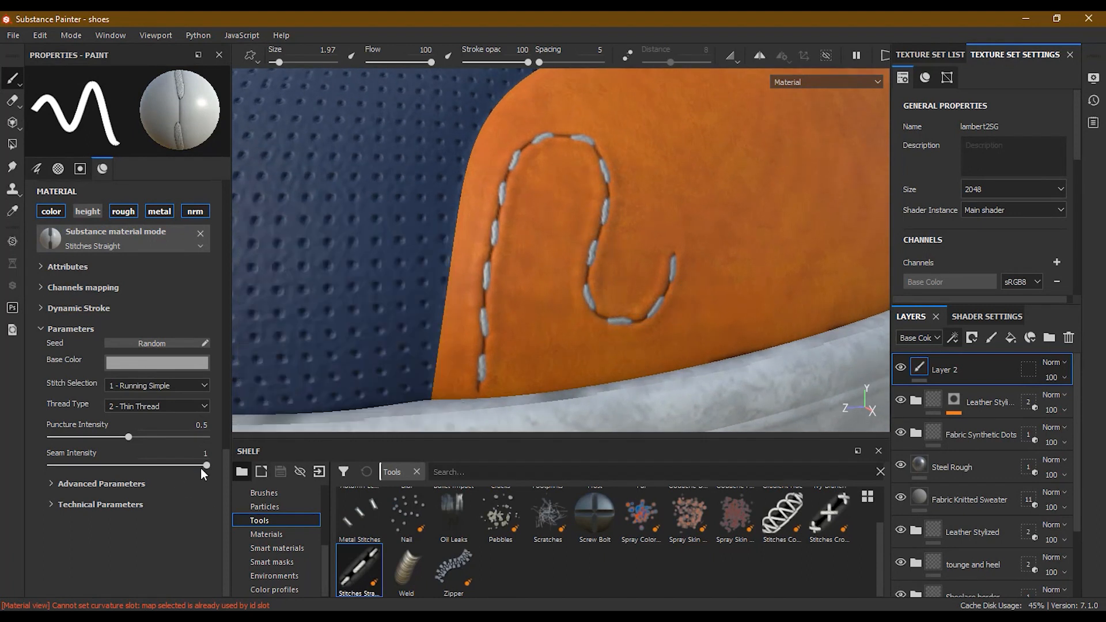
Try stitch lines beside the first one with Seam Intensity at 0 and at 0.55
drag(206, 465, 35, 465)
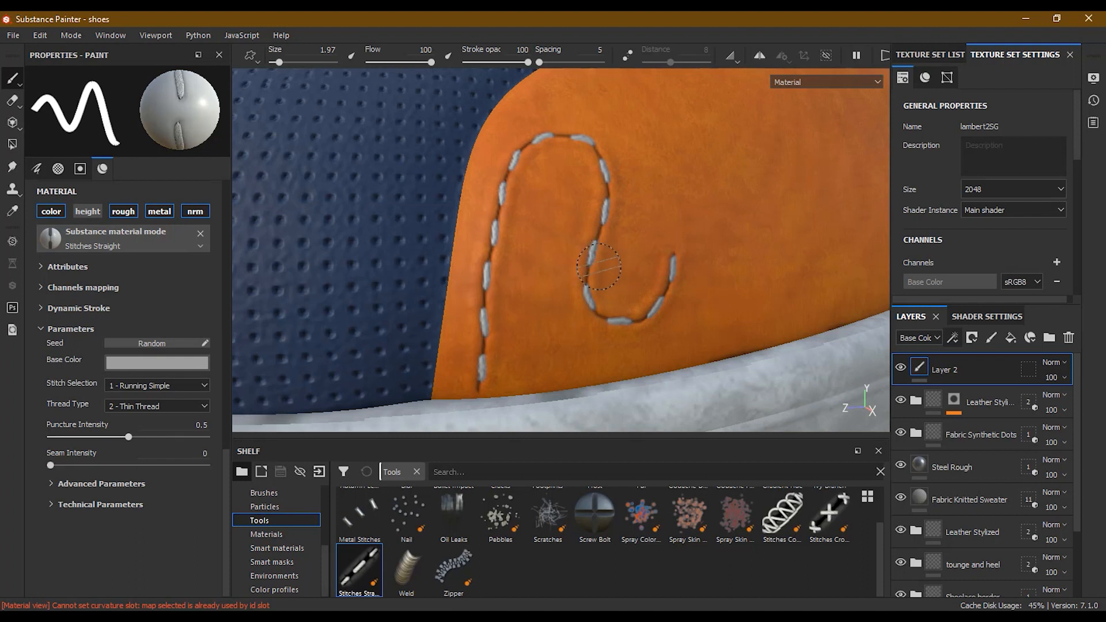
mouse_move(531, 363)
mouse_down()
mouse_move(524, 277)
mouse_move(544, 202)
mouse_move(563, 207)
mouse_move(558, 305)
mouse_move(631, 353)
mouse_move(721, 288)
mouse_move(689, 167)
mouse_move(663, 172)
mouse_move(619, 284)
mouse_up()
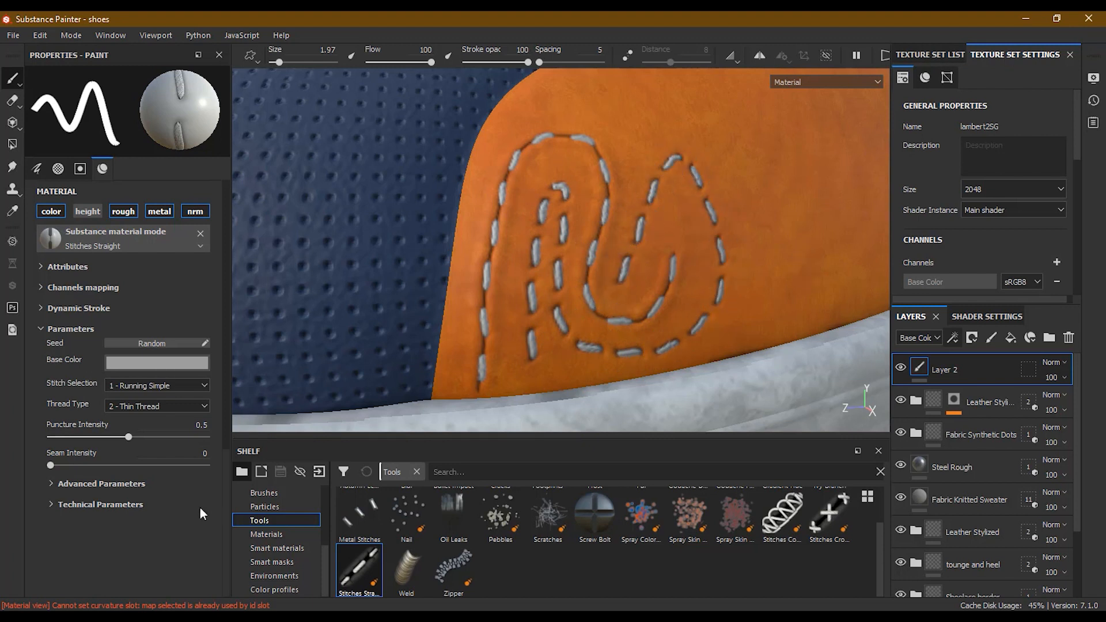
drag(68, 465, 136, 465)
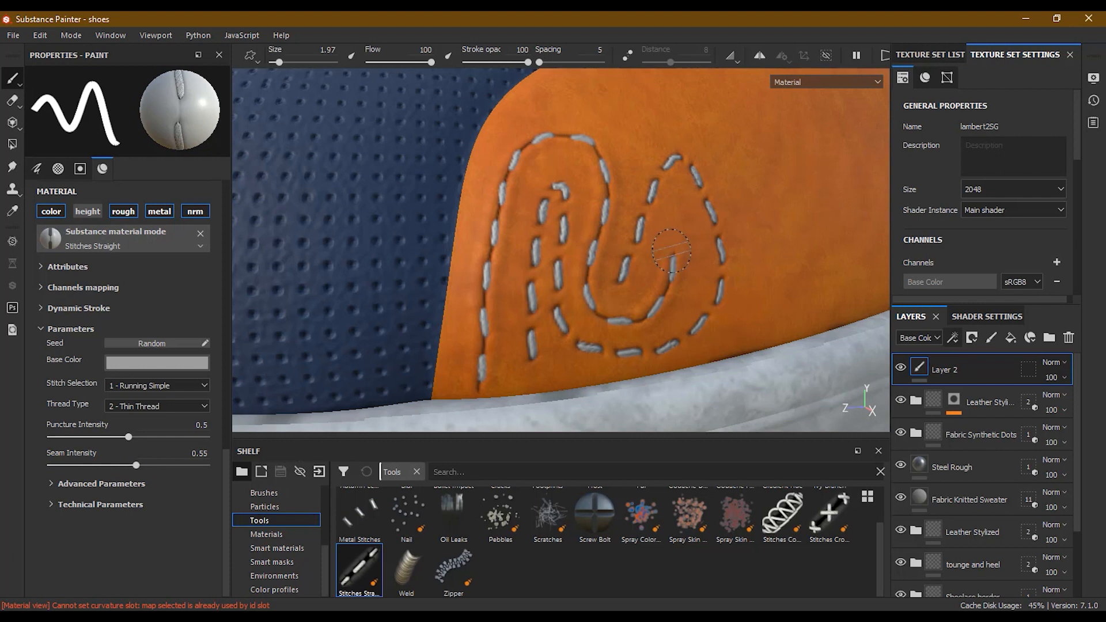
mouse_move(638, 140)
mouse_down()
mouse_move(647, 113)
mouse_move(700, 99)
mouse_move(734, 160)
mouse_up()
mouse_move(760, 232)
mouse_down()
mouse_move(812, 184)
mouse_move(776, 168)
mouse_move(774, 226)
mouse_move(743, 335)
mouse_up()
Undo all test stitch lines on the orange panel and restore Seam Intensity to 1
key(ctrl+z)
key(ctrl+z)
key(ctrl+z)
key(ctrl+z)
key(ctrl+z)
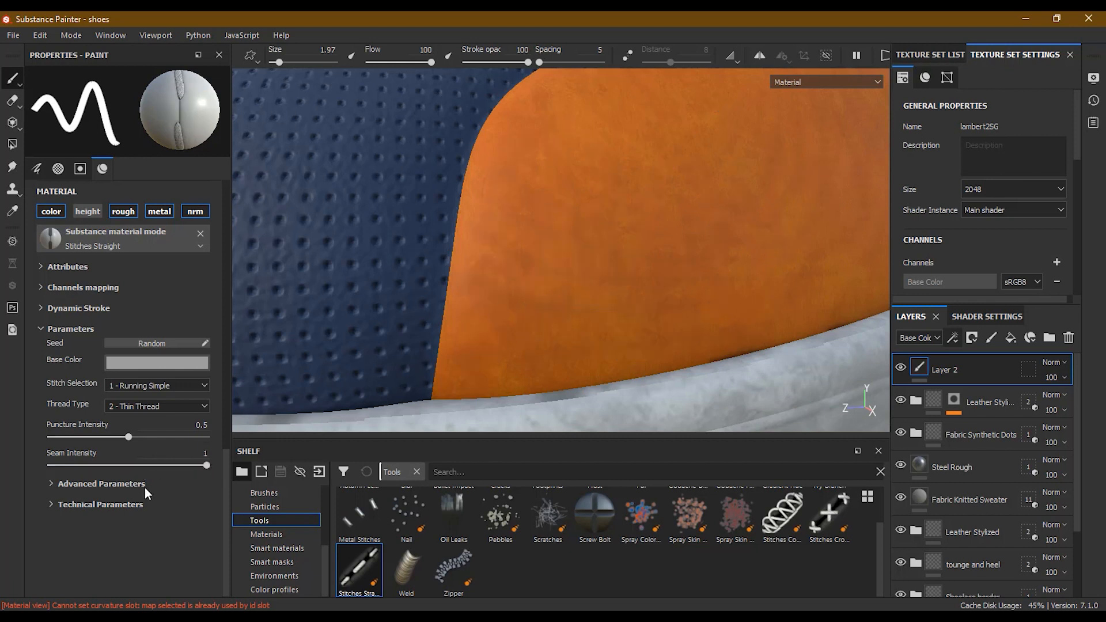
Set Puncture Intensity to 0.6 and expand the stitch material's Advanced Parameters
drag(127, 437, 145, 438)
click(53, 483)
scroll(225, 553, down, 3)
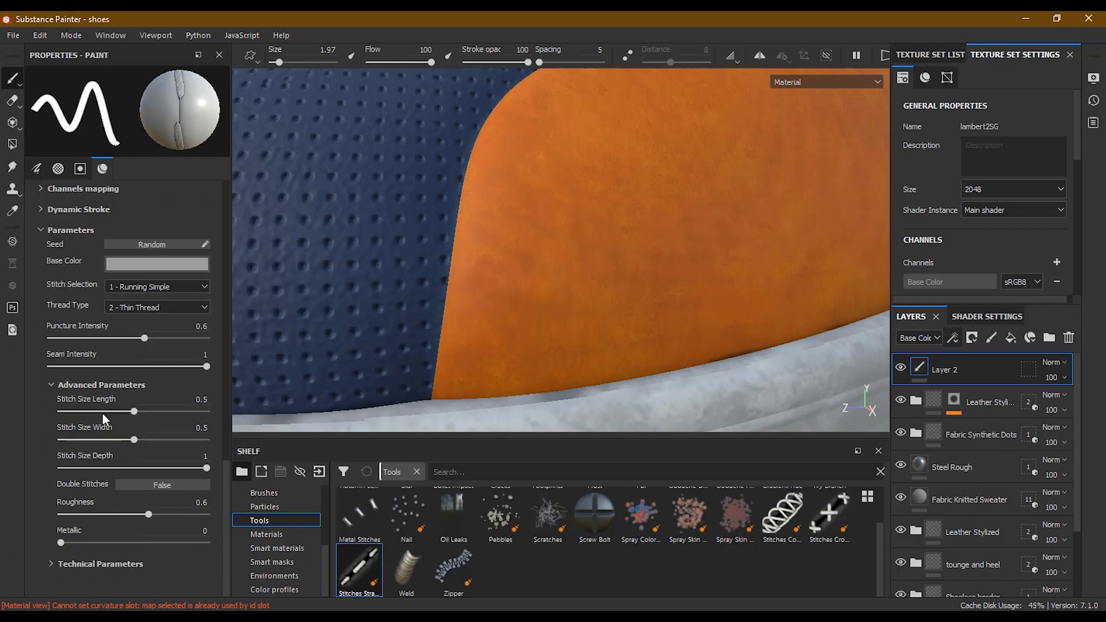
Collapse the Advanced Parameters and examine the stitch material's Technical Parameters
click(51, 385)
click(51, 504)
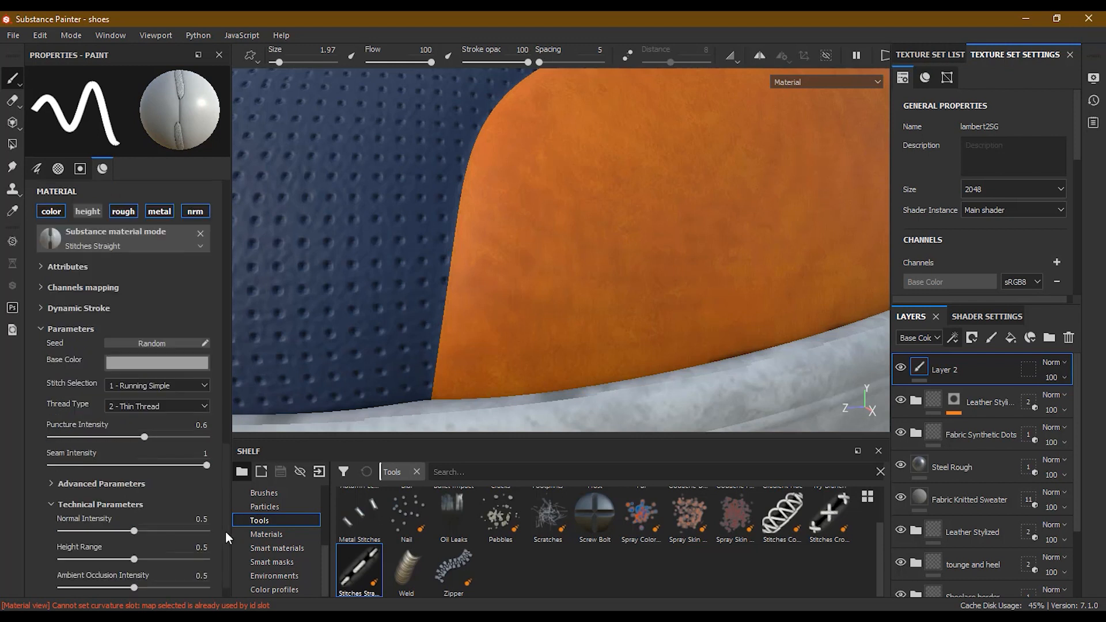
drag(226, 532, 226, 555)
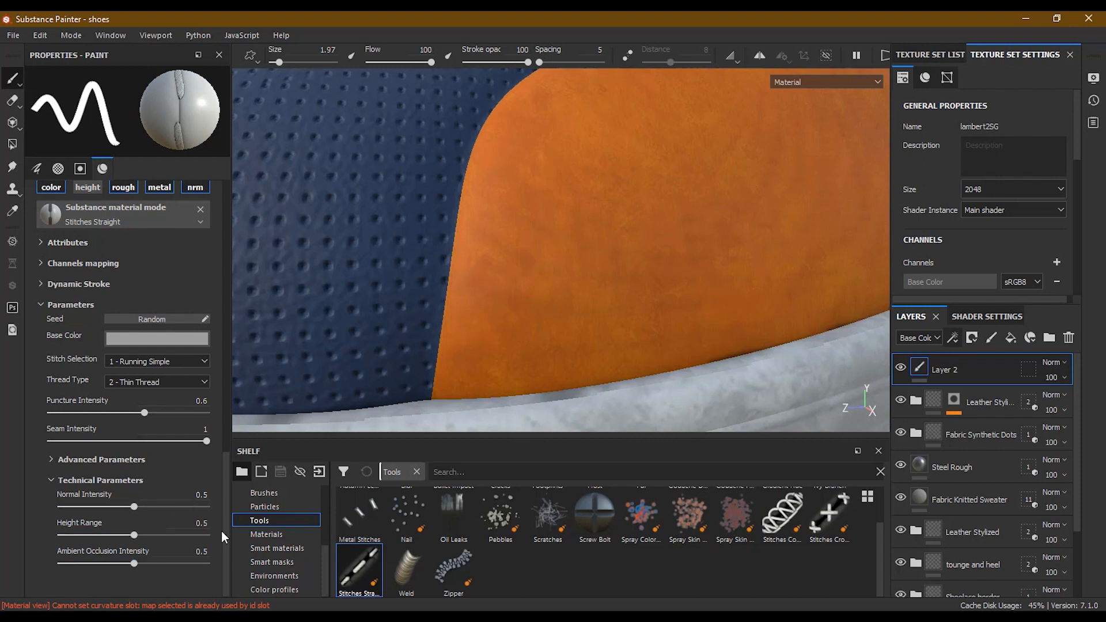
Check the Height channel toggle in the stitch brush's material settings and return to the Technical Parameters
drag(224, 534, 220, 449)
scroll(220, 448, up, 2)
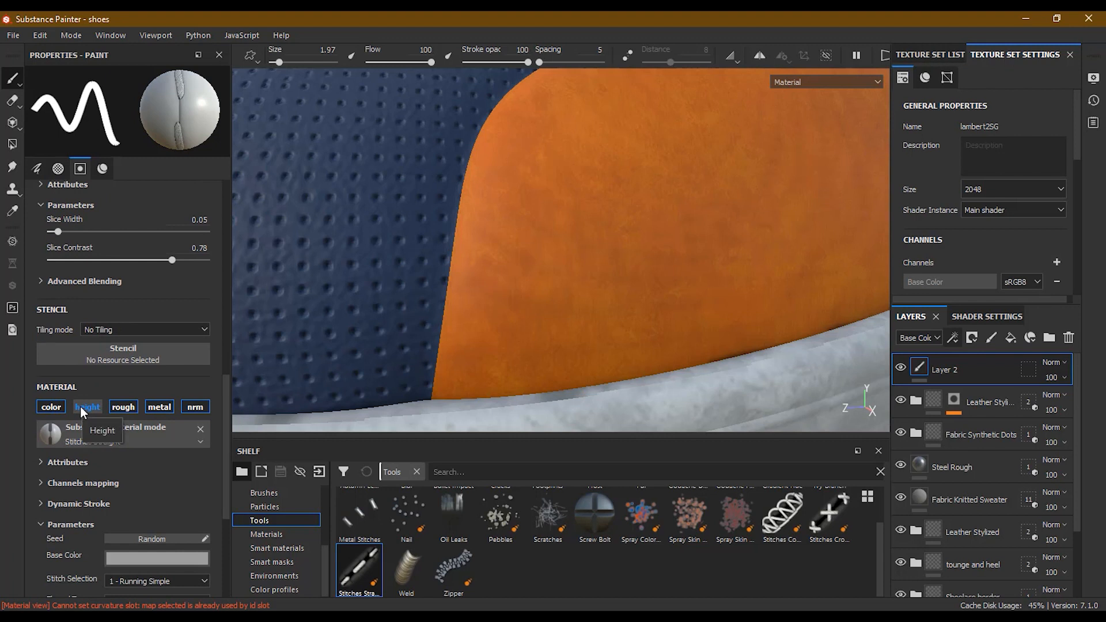
click(86, 407)
drag(227, 417, 221, 508)
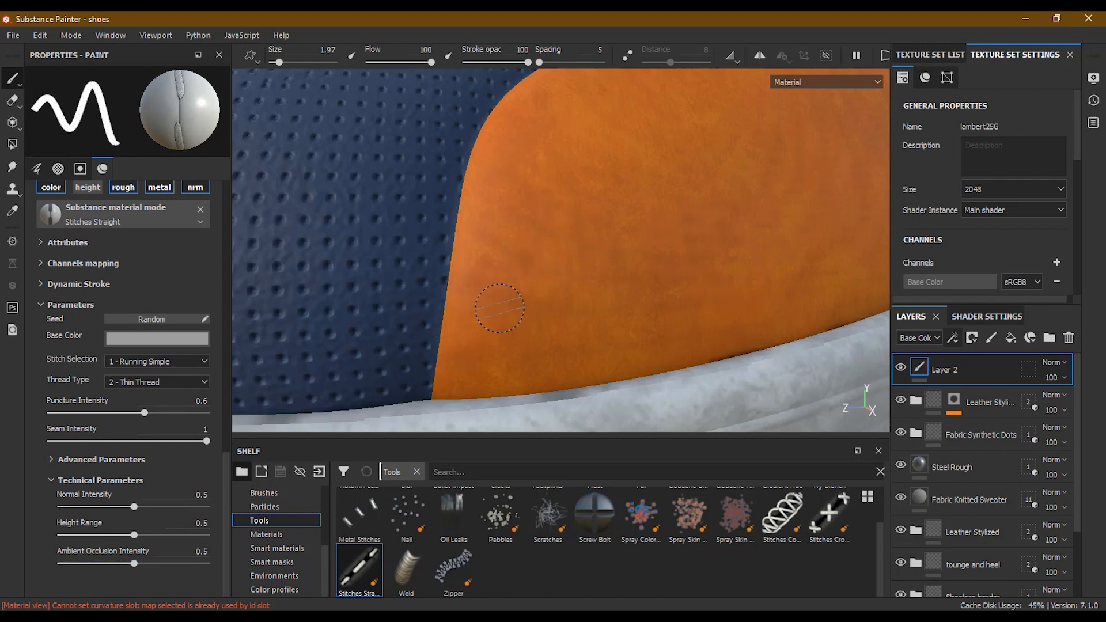
Paint a stitch line on the orange panel, paint a second with Ambient Occlusion Intensity at 1, and compare both under rotated lighting
mouse_move(502, 243)
mouse_down()
mouse_move(550, 138)
mouse_move(585, 114)
mouse_up()
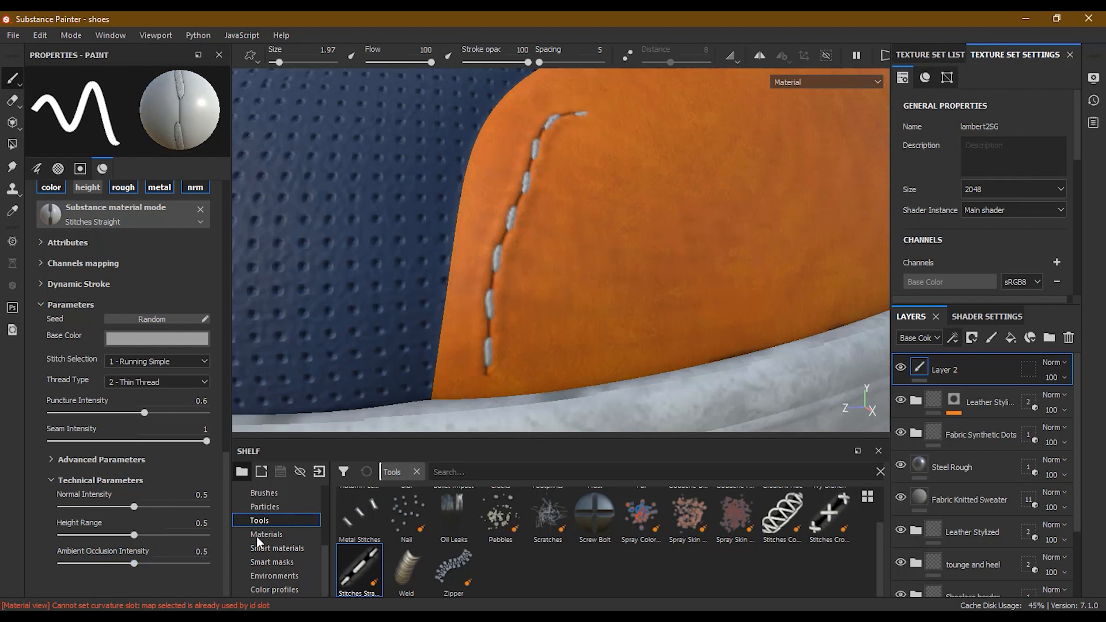
click(206, 563)
mouse_move(528, 373)
mouse_down()
mouse_move(526, 312)
mouse_move(578, 162)
mouse_move(660, 118)
mouse_move(640, 236)
mouse_move(593, 314)
mouse_up()
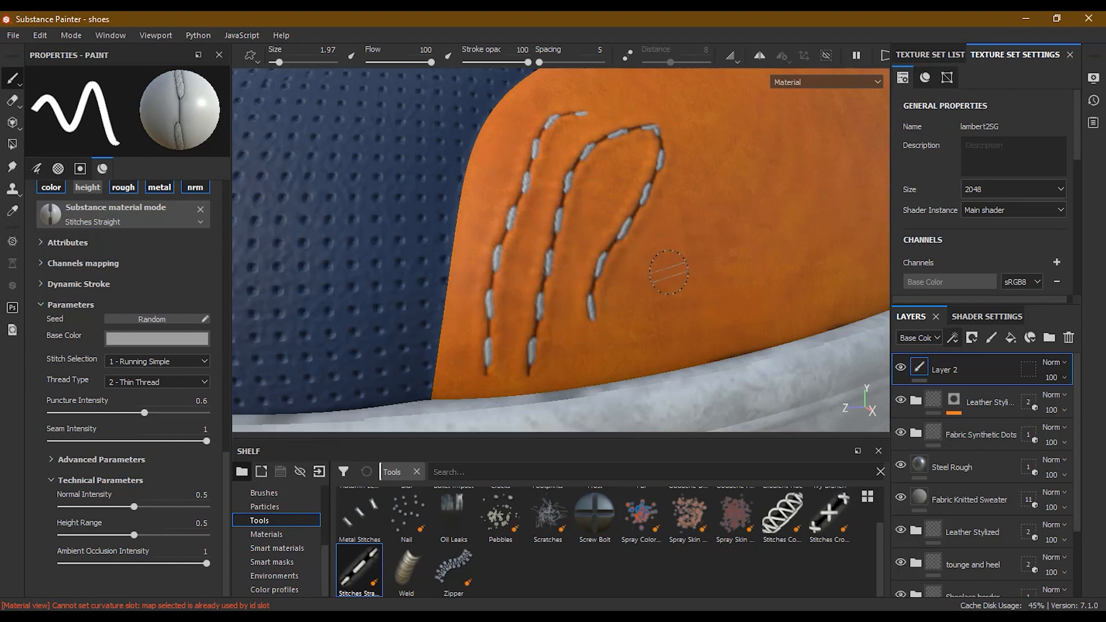
mouse_move(683, 333)
shift+right_down()
mouse_move(648, 340)
mouse_move(727, 336)
mouse_move(712, 336)
shift+right_up()
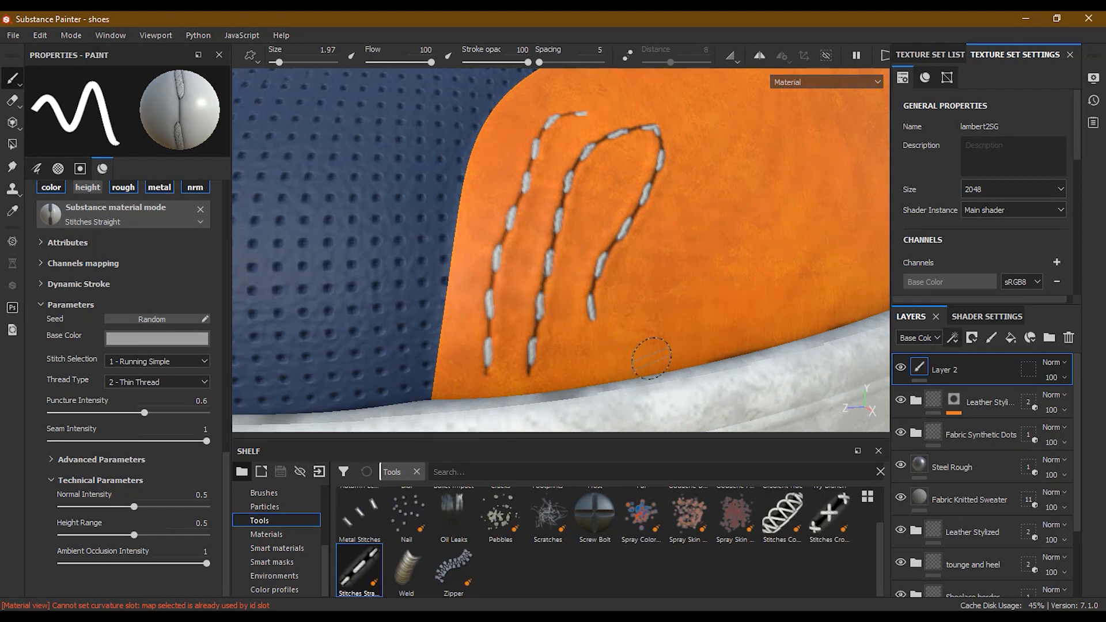
shift+right_drag(672, 331, 627, 334)
mouse_move(686, 334)
shift+right_down()
mouse_move(735, 331)
mouse_move(706, 334)
shift+right_up()
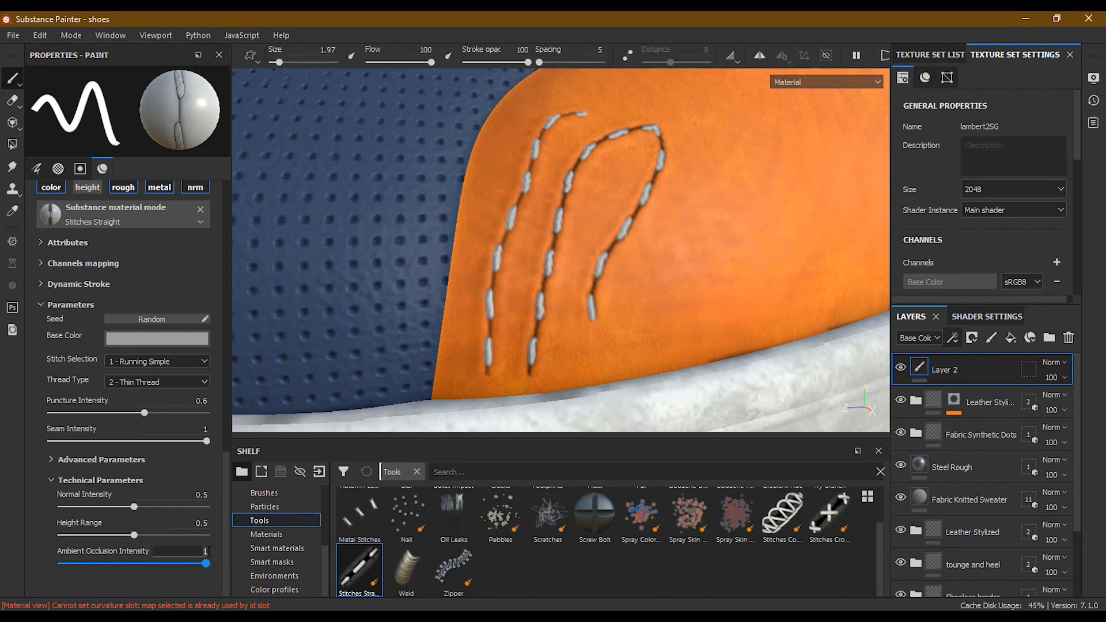
Reset Ambient Occlusion Intensity to 0.5 and test a winding stitch line with Normal Intensity at 0
key(Return)
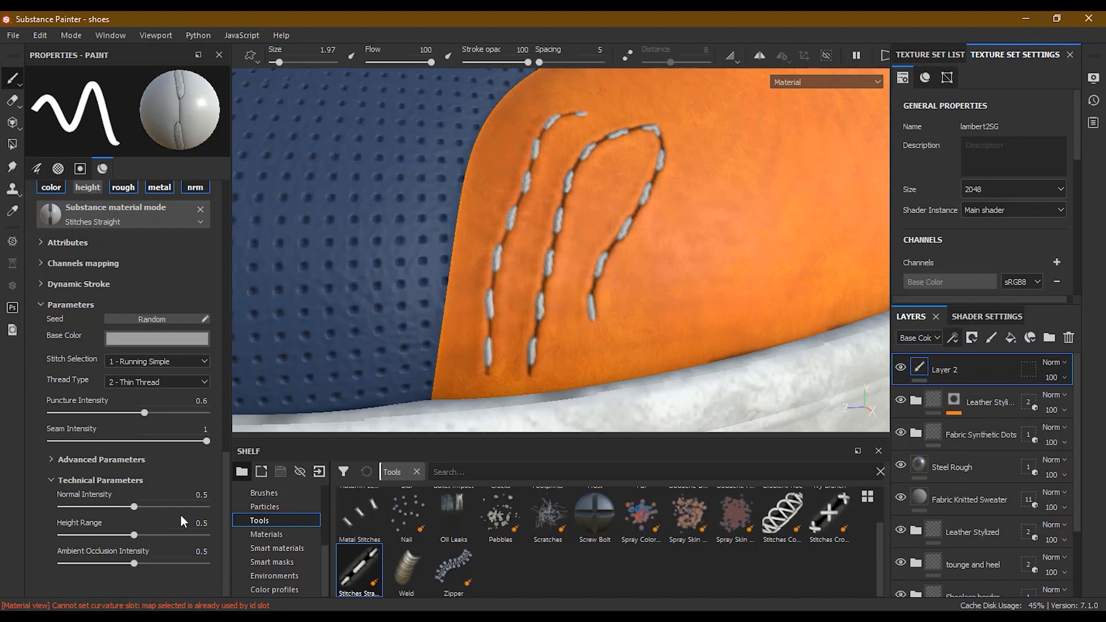
drag(134, 507, 85, 507)
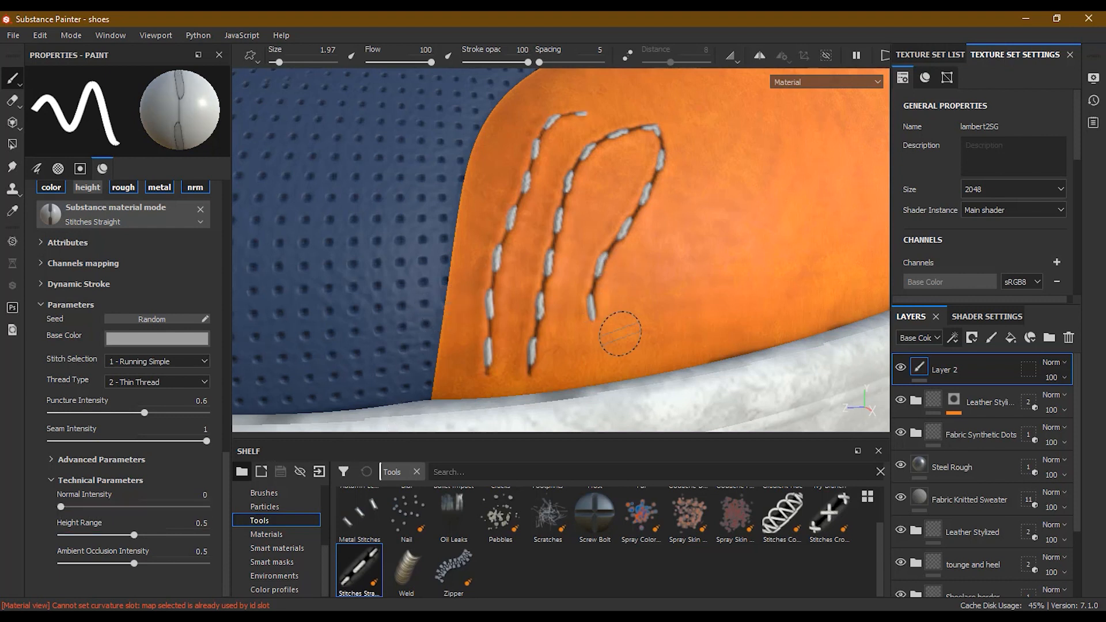
mouse_move(630, 292)
mouse_down()
mouse_move(660, 214)
mouse_move(701, 227)
mouse_move(729, 300)
mouse_move(731, 161)
mouse_up()
key(ctrl)
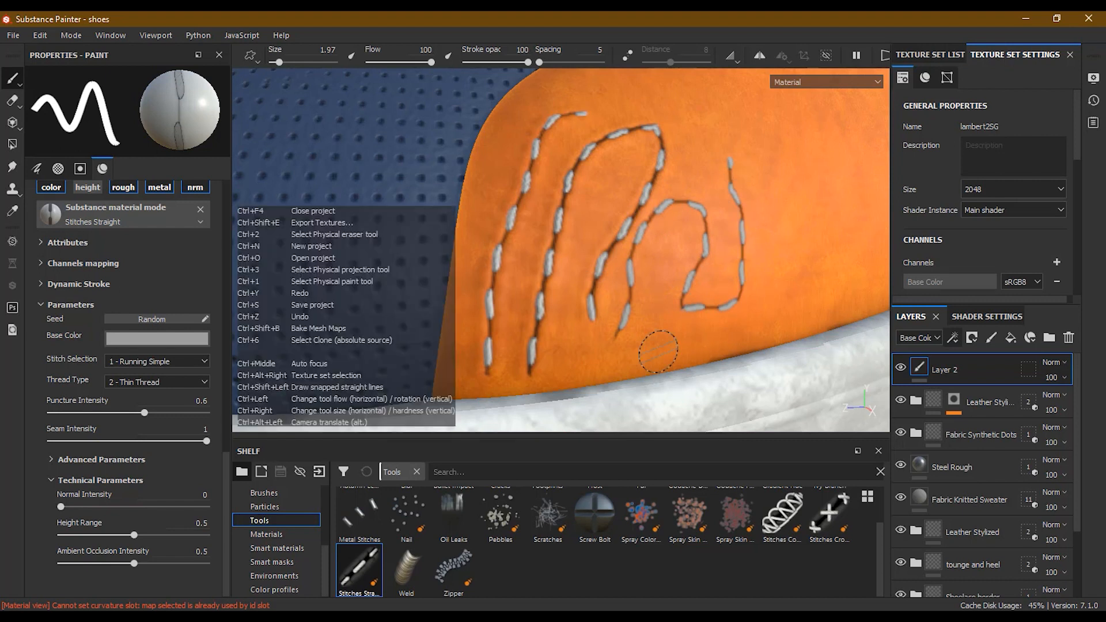
Undo all test stitch lines on the orange panel and restore Normal Intensity to 0.5
key(ctrl+z)
key(ctrl+z)
key(ctrl+z)
key(ctrl+z)
key(ctrl+z)
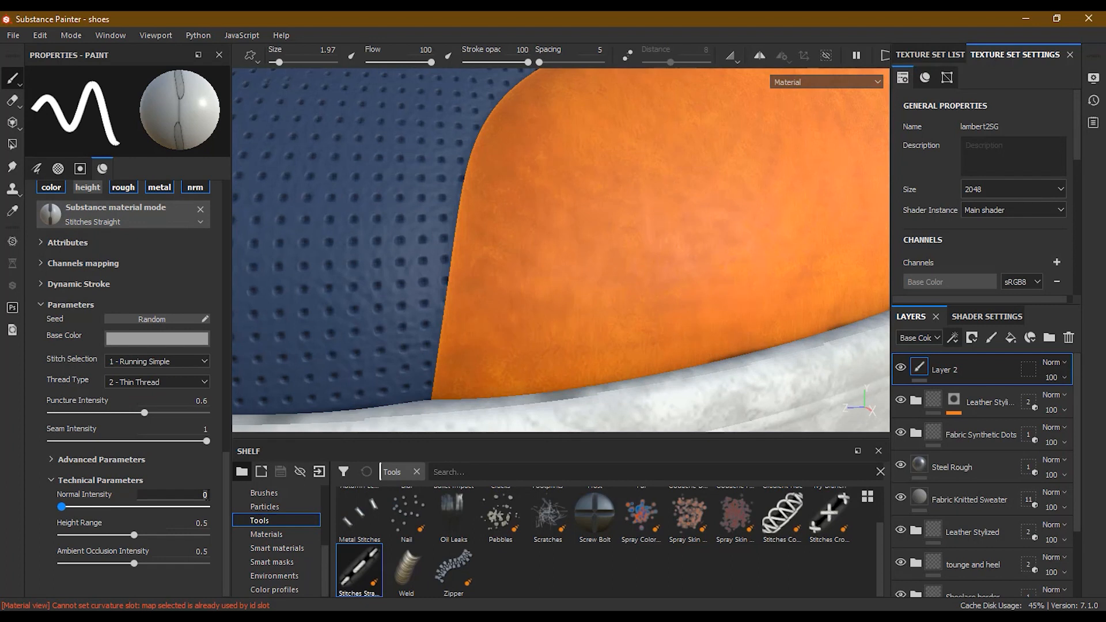
key(Return)
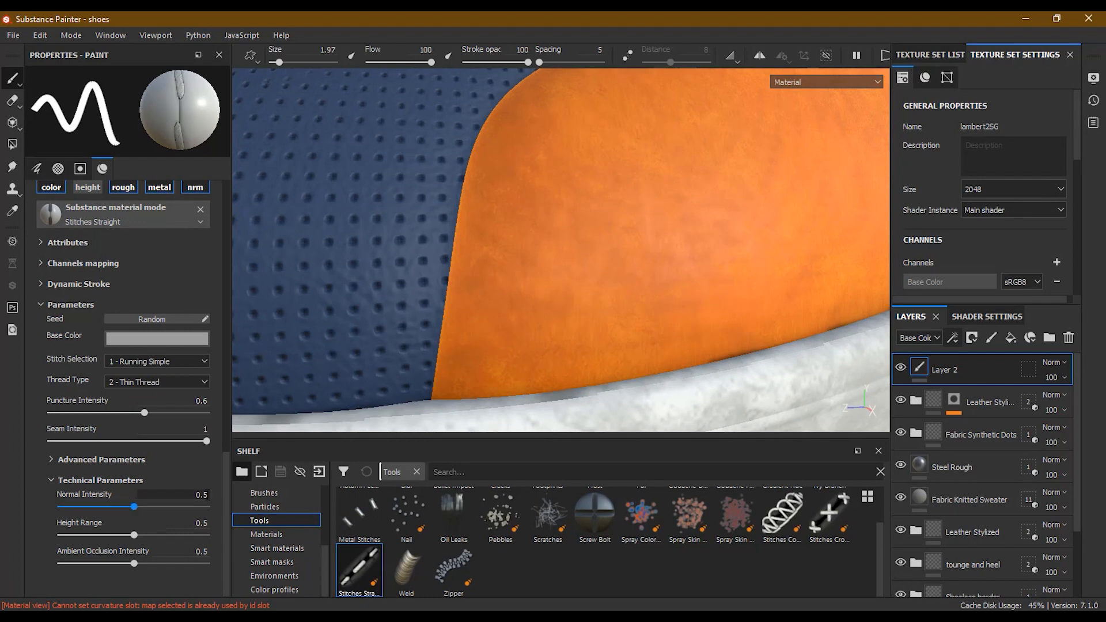
Paint stitches in connected straight segments along the orange panel's front edge, from the sole up into the curve
mouse_move(375, 363)
alt+mouse_down()
mouse_move(469, 321)
mouse_move(535, 312)
mouse_move(489, 299)
mouse_move(523, 306)
mouse_move(588, 292)
alt+mouse_up()
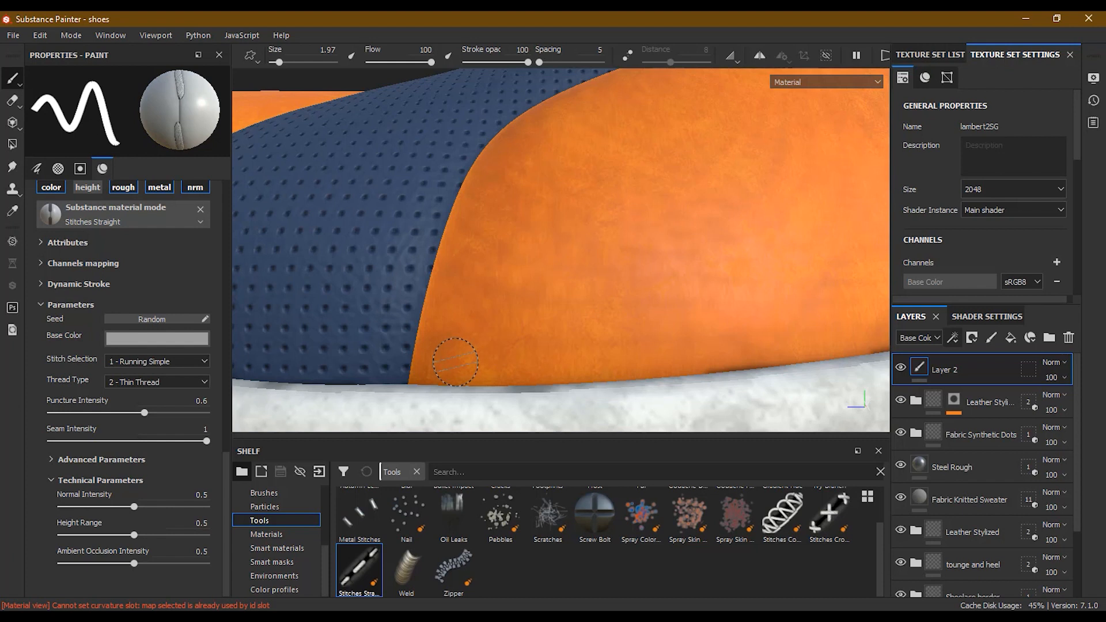
key(shift)
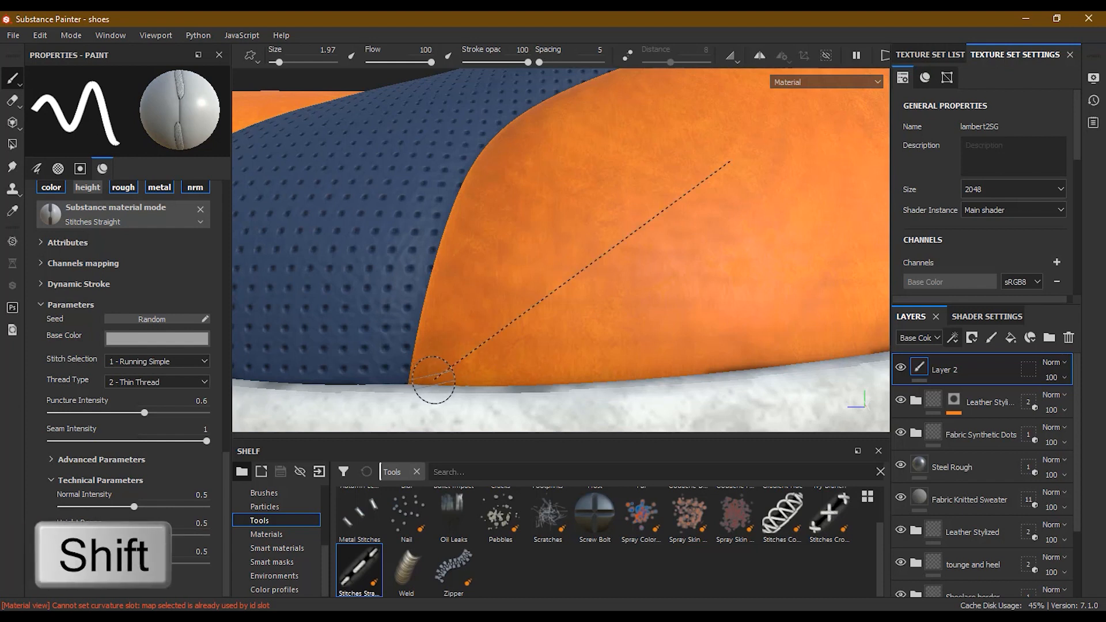
shift+click(433, 380)
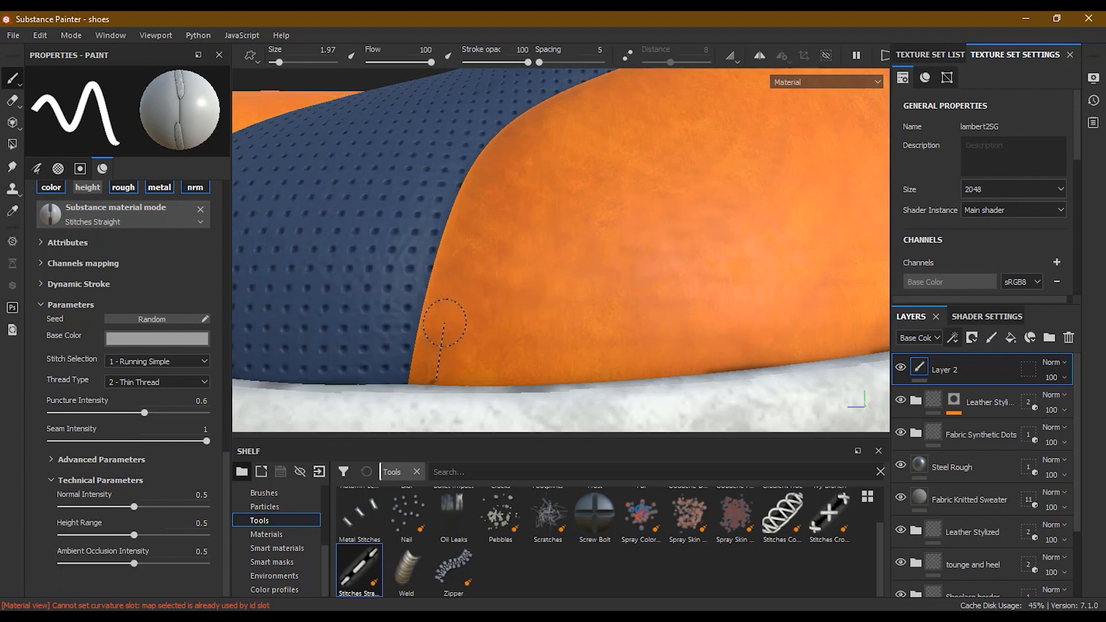
shift+click(460, 266)
shift+click(481, 202)
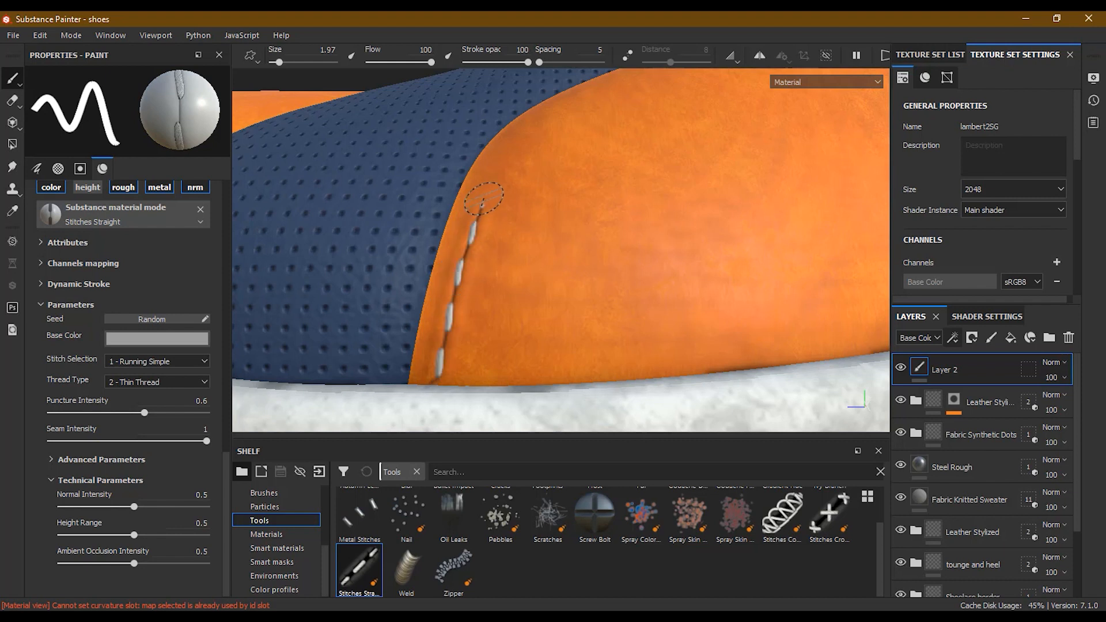
shift+click(506, 153)
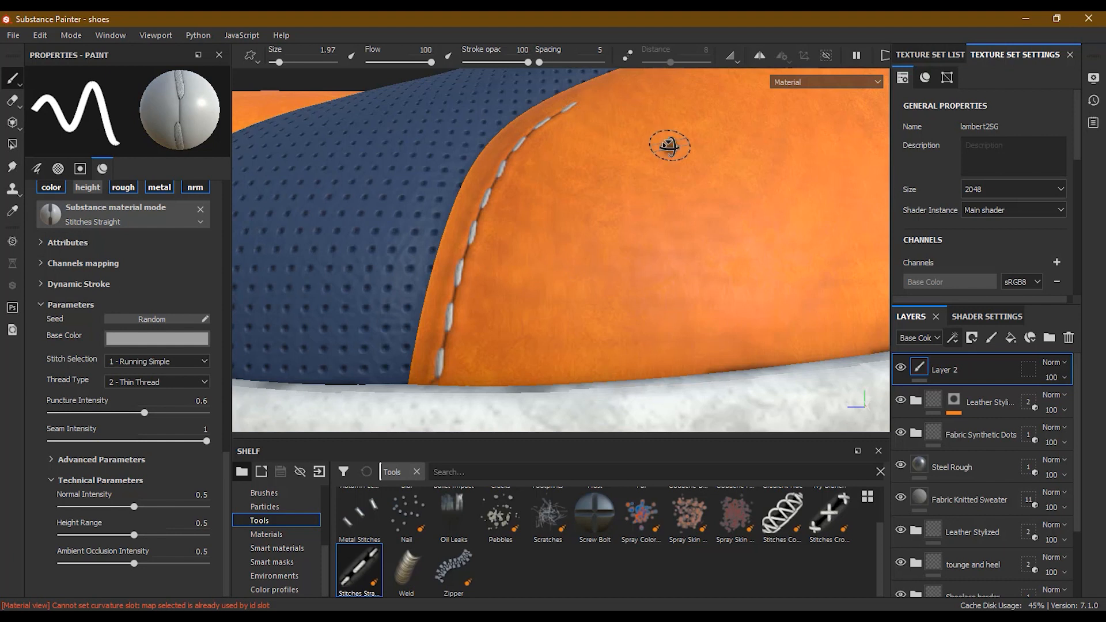
Continue the stitch line in straight segments around the rounded corner and onto the orange panel's upper edge
alt+drag(667, 144, 667, 199)
mouse_move(672, 199)
alt+middle_down()
mouse_move(593, 299)
mouse_move(543, 415)
alt+middle_up()
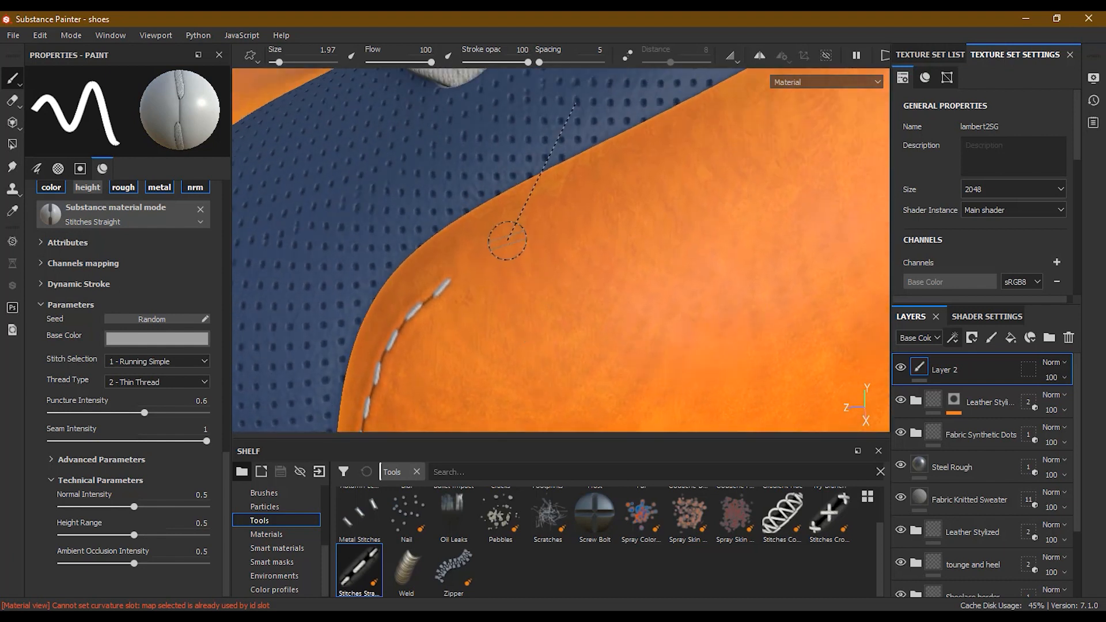
shift+click(490, 259)
key(ctrl+z)
click(457, 274)
shift+click(540, 209)
shift+click(594, 179)
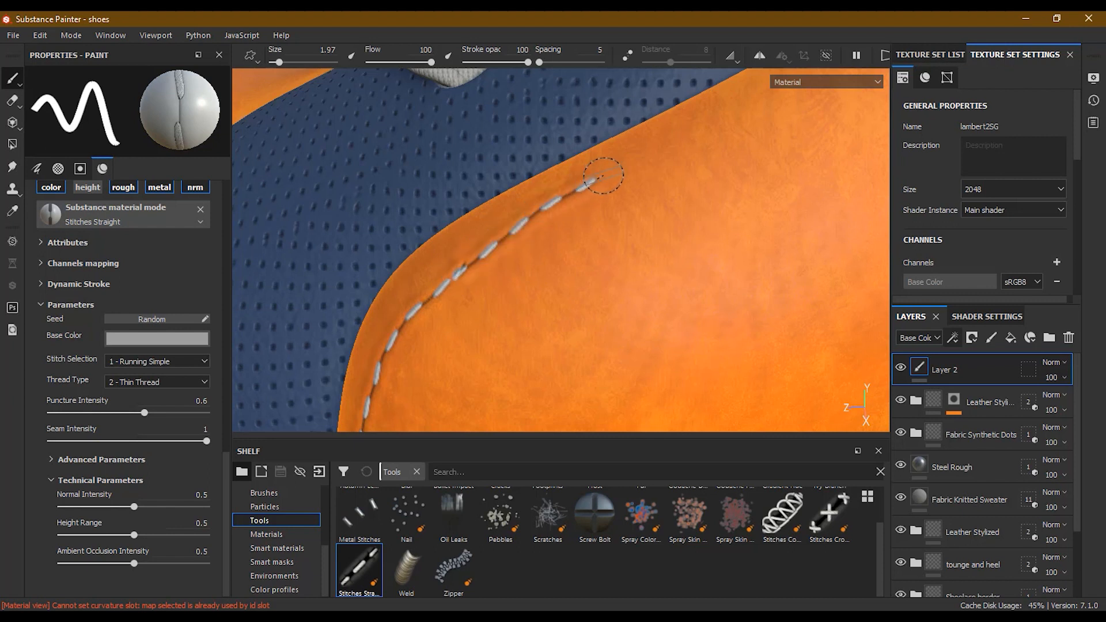
shift+click(639, 157)
Extend the stitch line along the orange panel's upper edge beside the lower laces, replacing the misplaced segment
scroll(691, 159, up, 1)
scroll(691, 157, down, 3)
alt+middle_drag(714, 158, 565, 263)
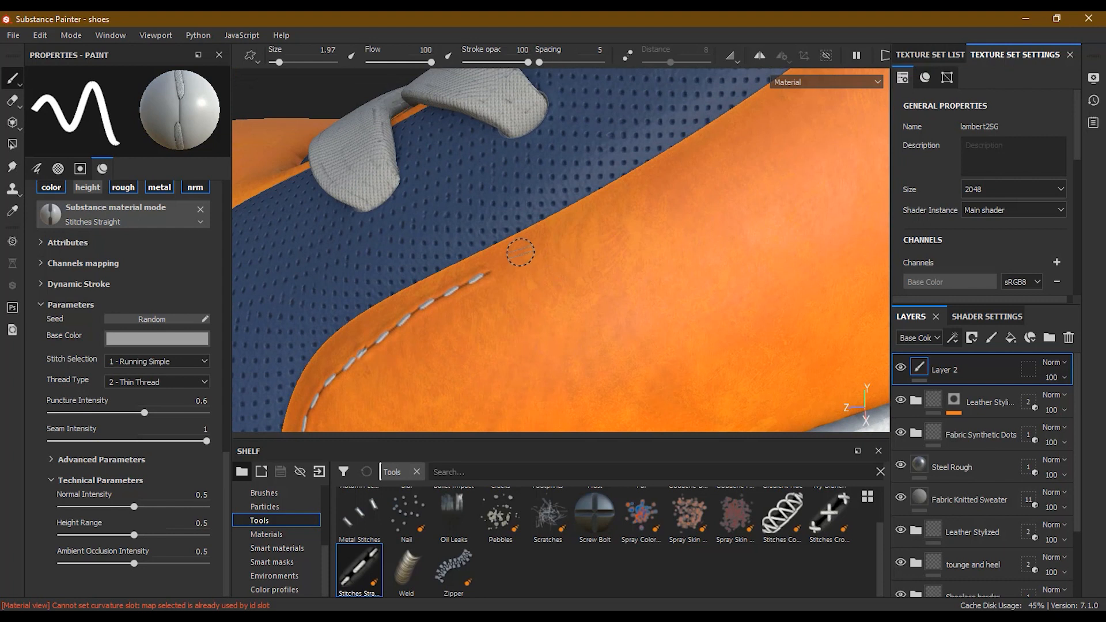
drag(495, 269, 538, 243)
key(ctrl+z)
key(shift)
shift+click(544, 236)
shift+click(589, 213)
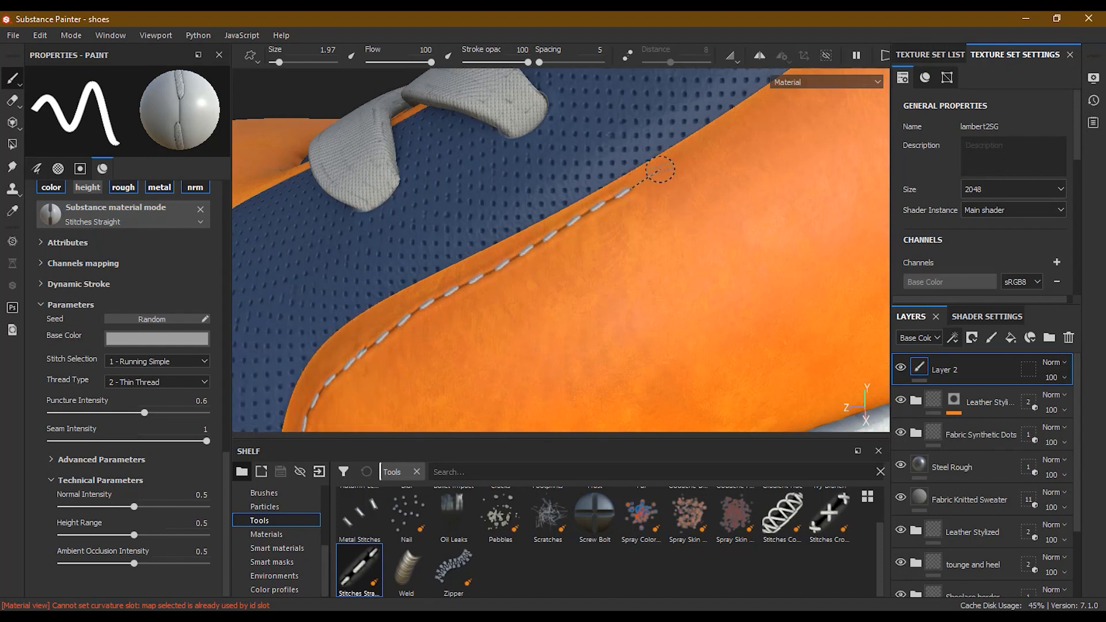
shift+click(678, 160)
shift+click(721, 136)
shift+click(759, 111)
scroll(761, 110, up, 2)
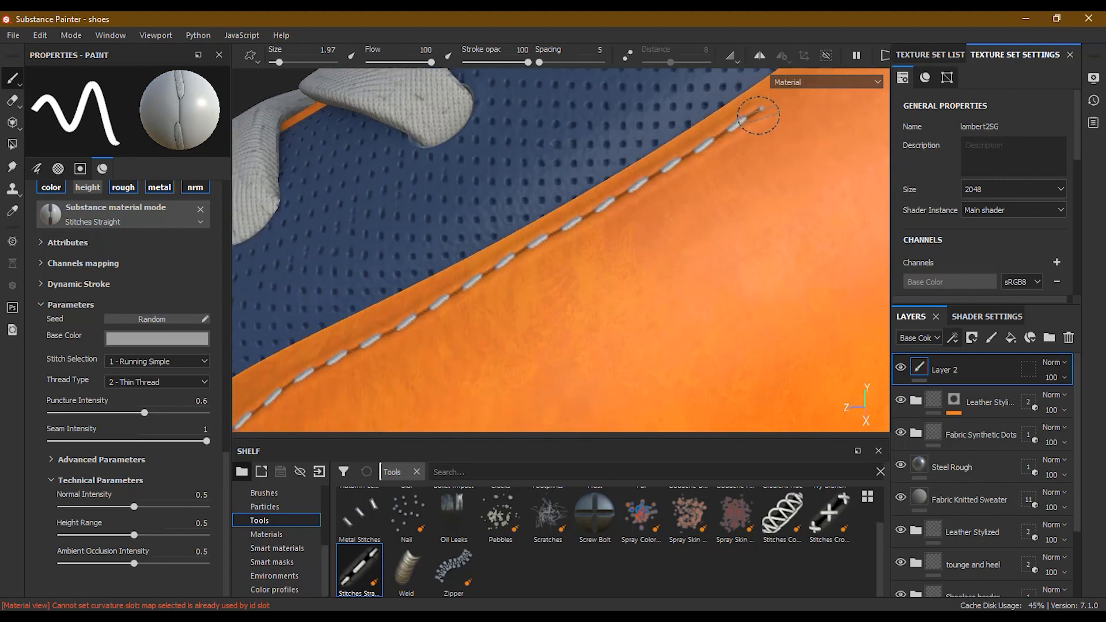
Extend the straight-segment stitch line farther up the orange panel's edge beside the middle laces
scroll(761, 114, down, 4)
alt+middle_drag(740, 146, 440, 365)
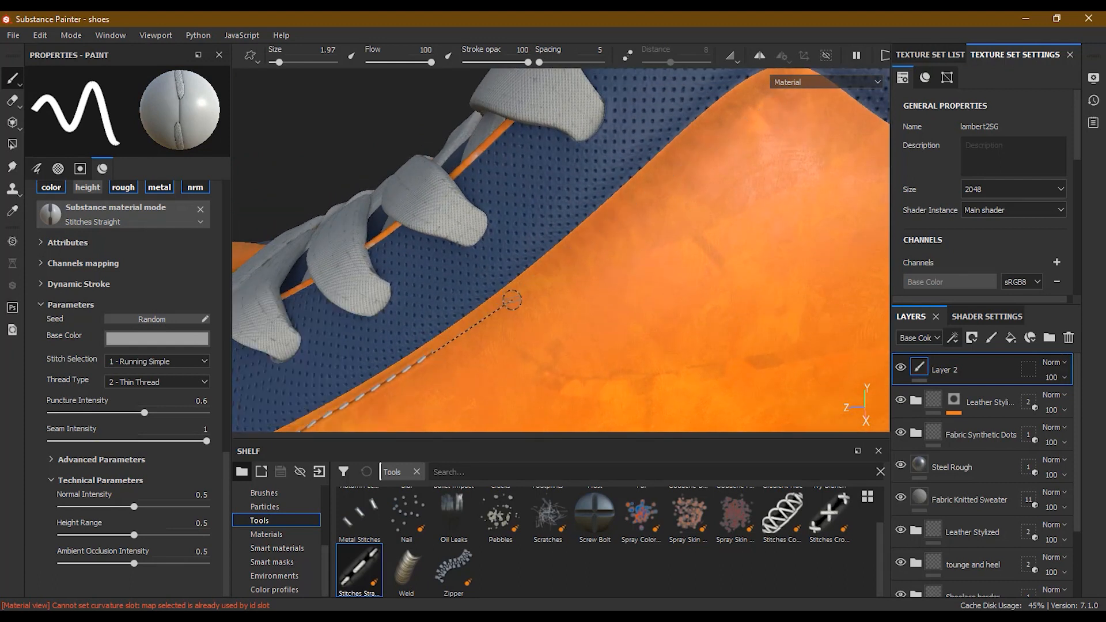
key(shift)
shift+click(462, 331)
shift+click(501, 305)
shift+click(553, 261)
shift+click(573, 241)
Undo the overlong stitch segment and carry the line in shorter straight segments up toward the orange panel's peak
scroll(593, 254, up, 5)
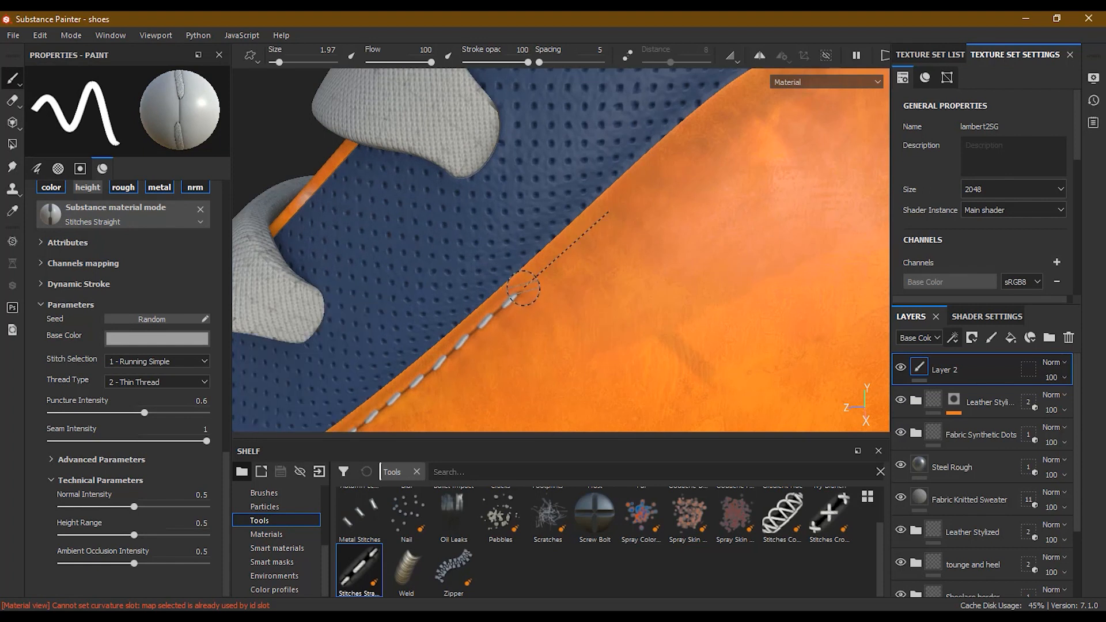
drag(523, 288, 610, 212)
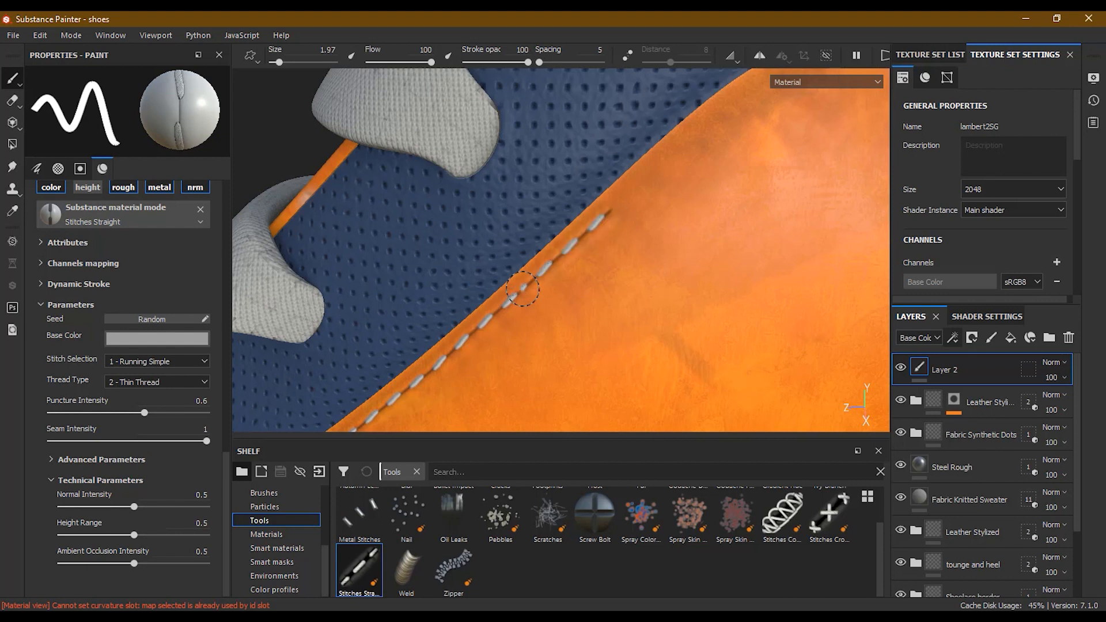
key(ctrl+z)
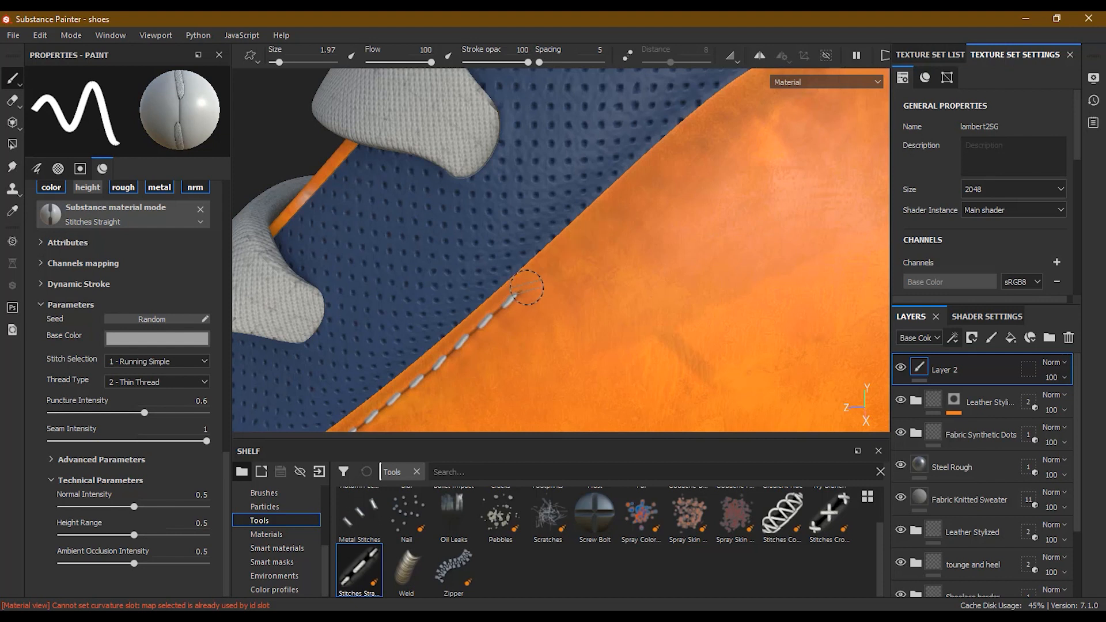
key(shift)
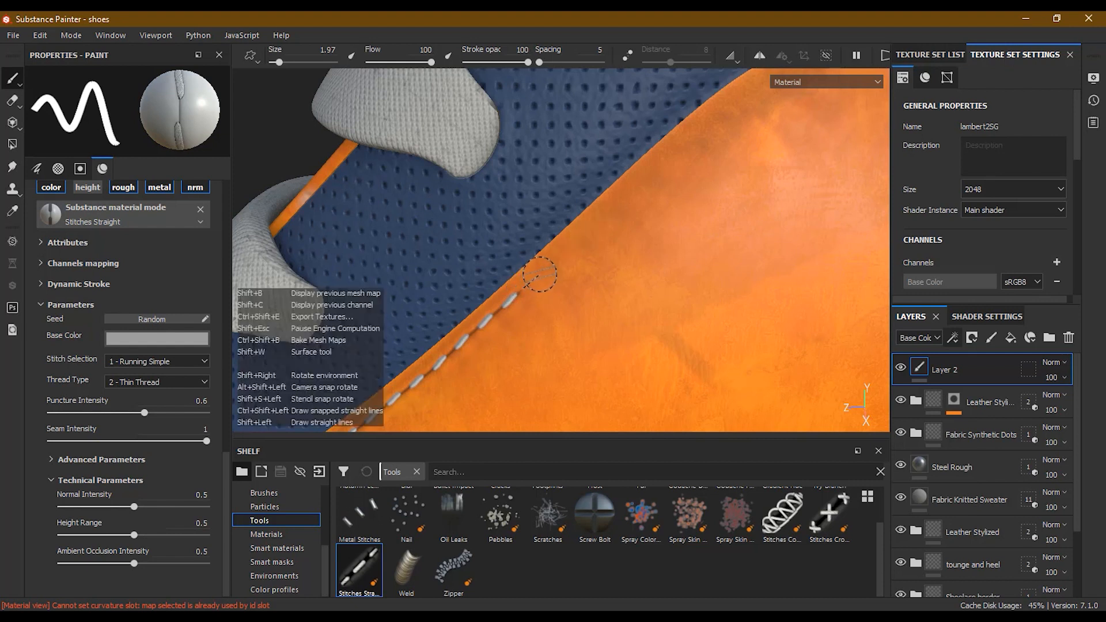
shift+click(566, 249)
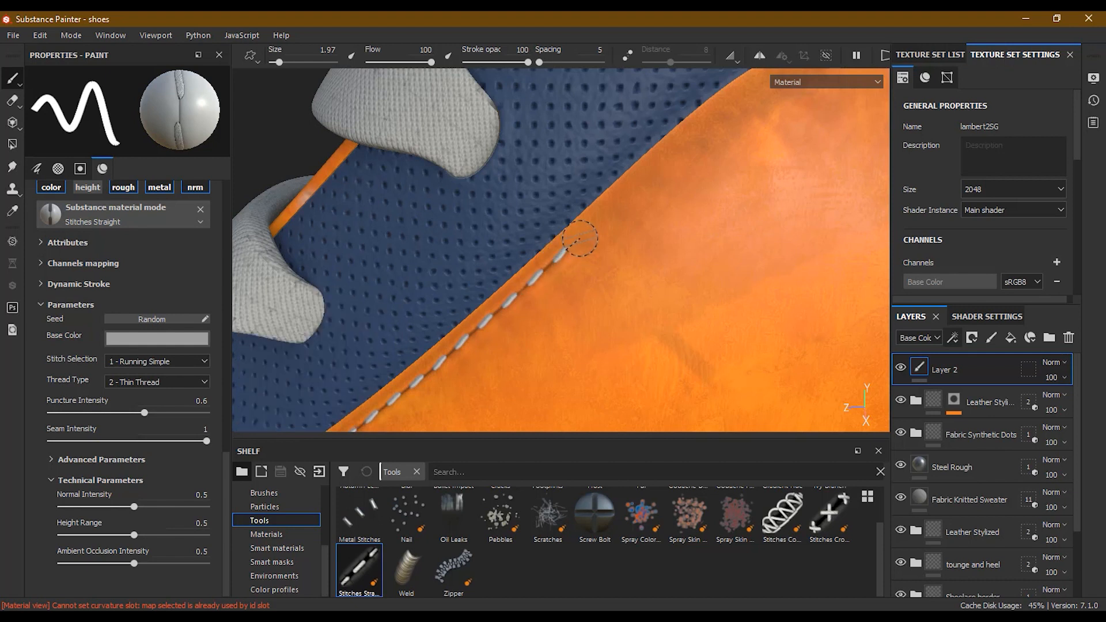
shift+click(613, 207)
shift+click(670, 154)
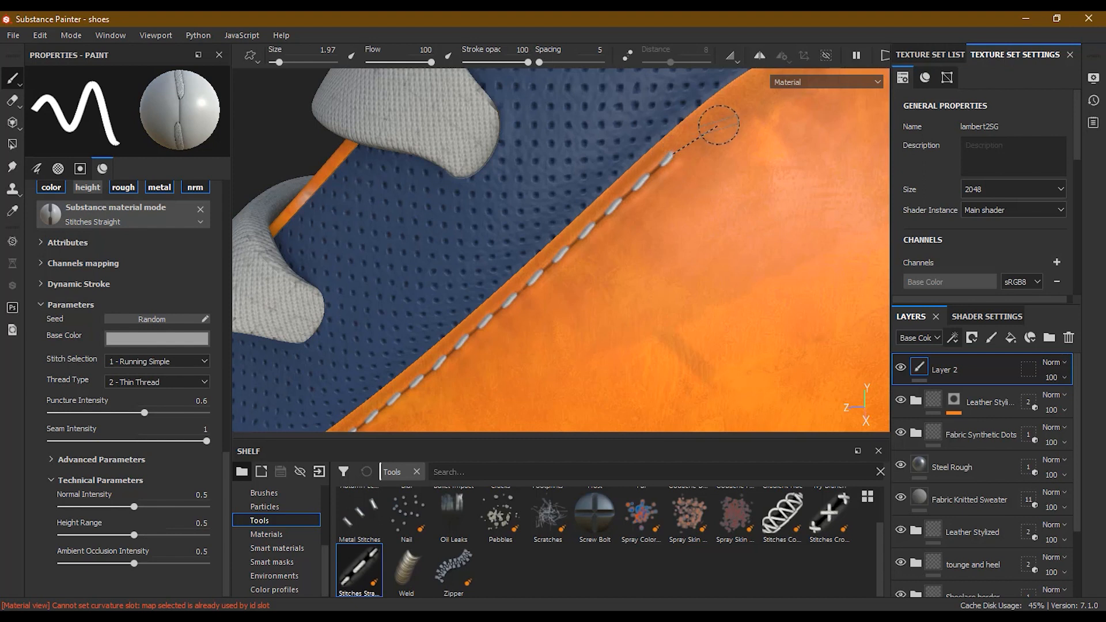
shift+click(729, 103)
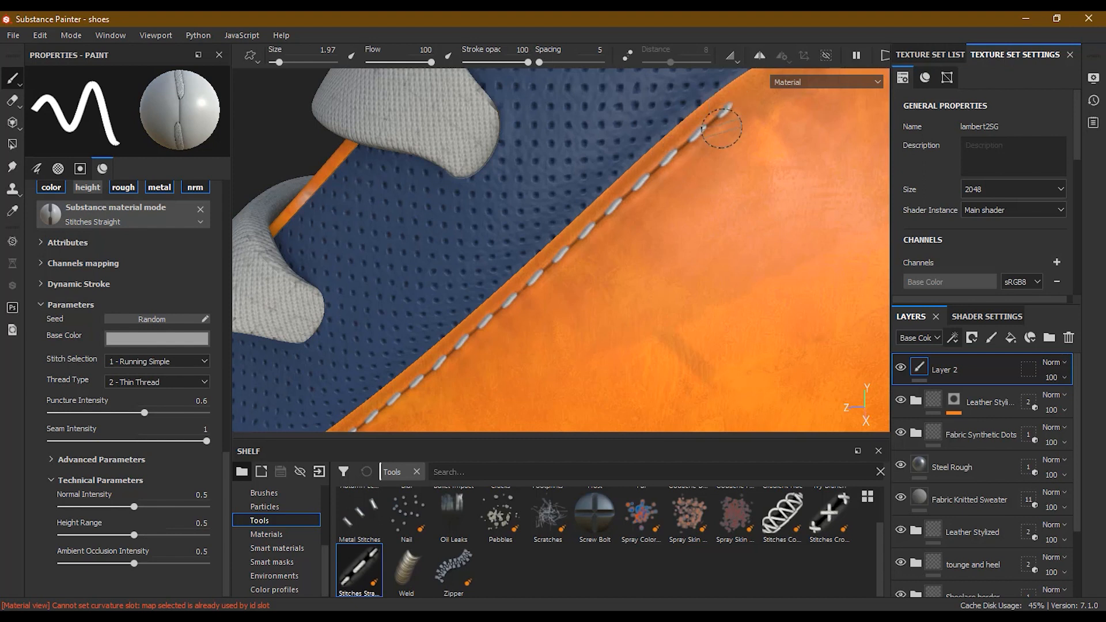
Inspect the whole stitch line along the orange panel's edge from the shoe's side and undo it
scroll(721, 133, down, 5)
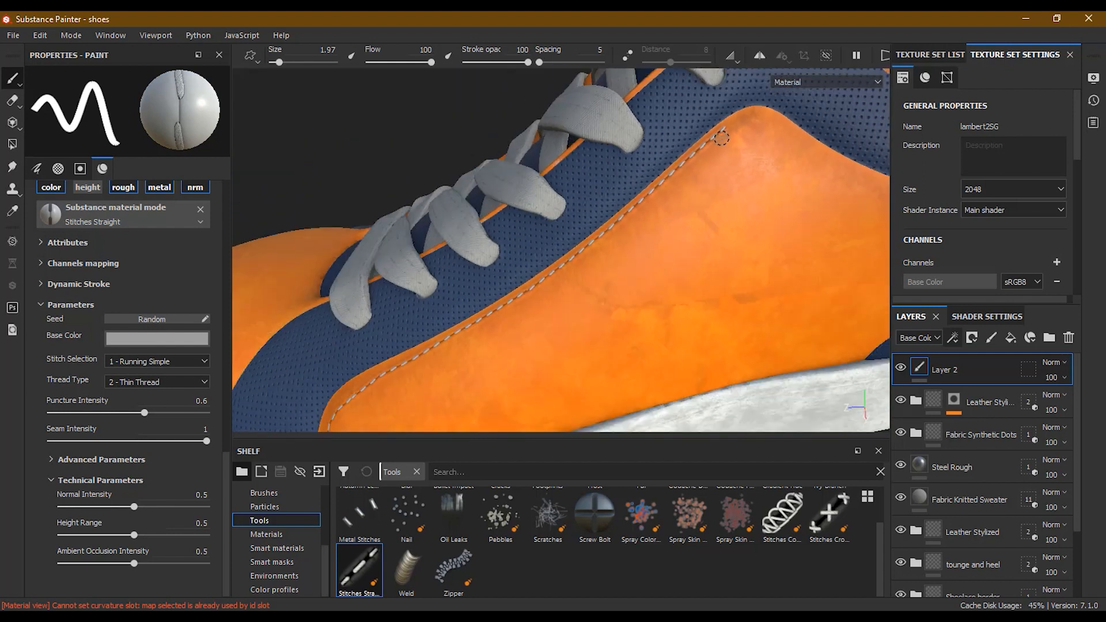
mouse_move(645, 278)
alt+mouse_down()
mouse_move(686, 168)
mouse_move(677, 158)
alt+mouse_up()
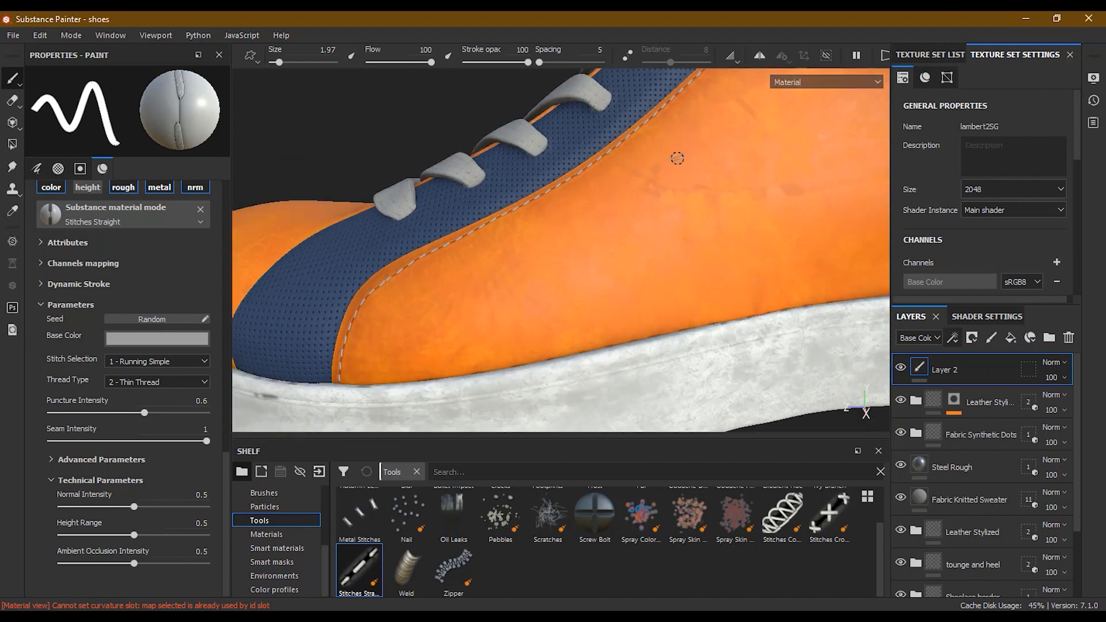
alt+middle_drag(676, 158, 657, 235)
scroll(657, 235, down, 2)
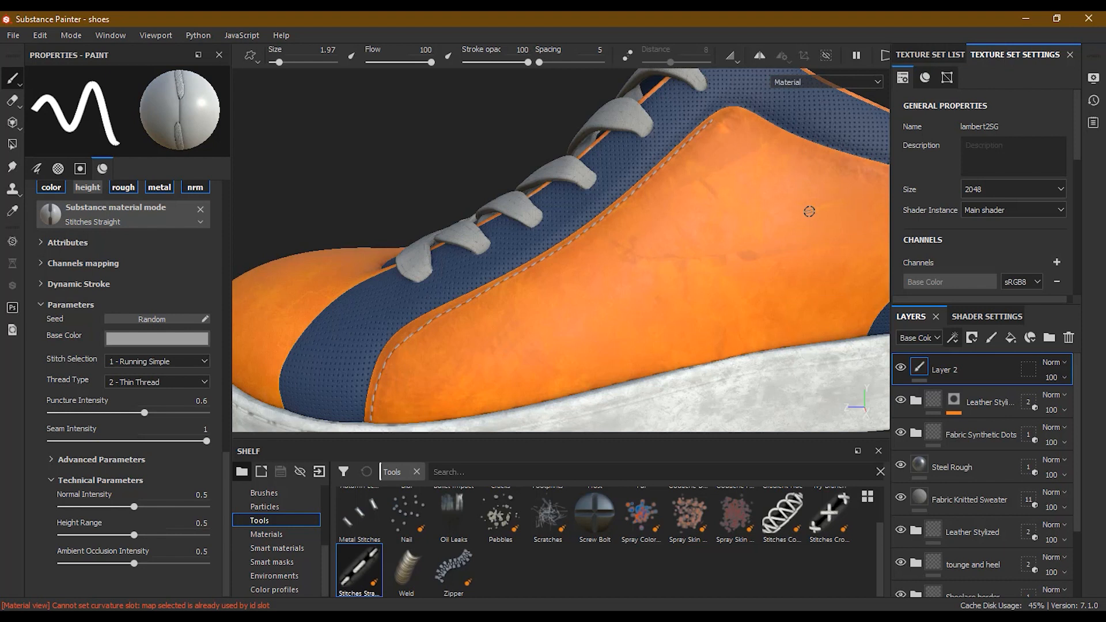
mouse_move(617, 268)
alt+mouse_down()
mouse_move(603, 274)
mouse_move(613, 284)
mouse_move(634, 266)
mouse_move(651, 281)
alt+mouse_up()
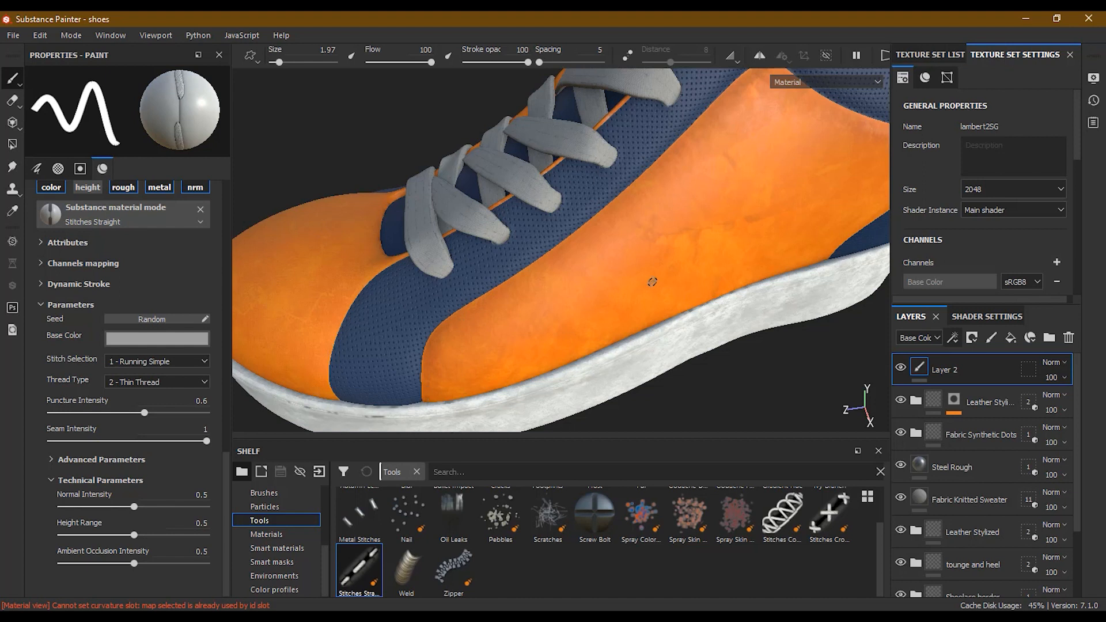
Enable Lazy Mouse for the stitch brush, ready to paint from the orange panel's lower front corner
click(628, 56)
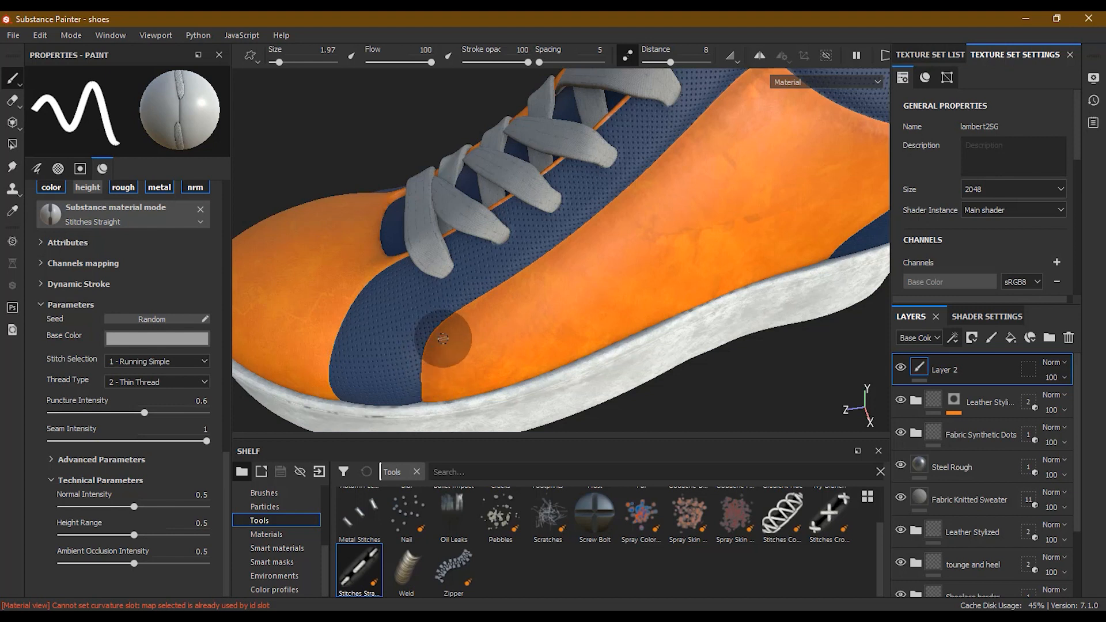
alt+right_drag(444, 383, 469, 378)
mouse_move(470, 378)
alt+mouse_down()
mouse_move(447, 363)
mouse_move(514, 254)
mouse_move(644, 238)
alt+mouse_up()
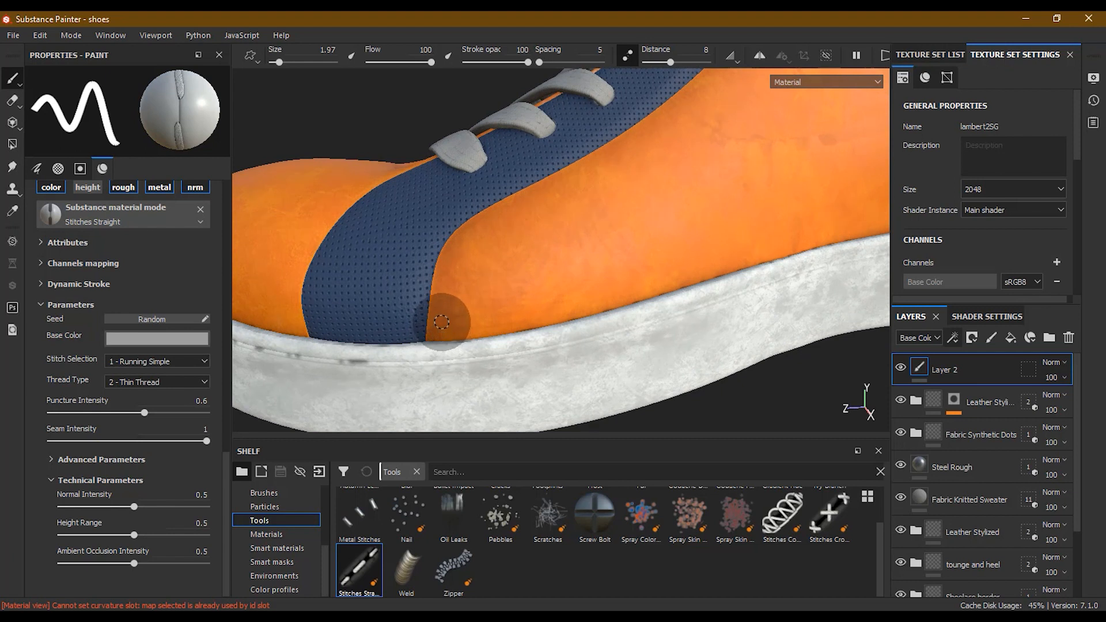
Try Lazy Mouse stitch strokes from the orange panel's lower front corner up its lace-side edge, using distance 13.86 for the retry, and undo them
mouse_move(442, 305)
mouse_down()
mouse_move(464, 226)
mouse_move(605, 167)
mouse_move(721, 88)
mouse_up()
mouse_move(758, 181)
alt+mouse_down()
mouse_move(751, 233)
mouse_move(665, 318)
mouse_move(682, 271)
alt+mouse_up()
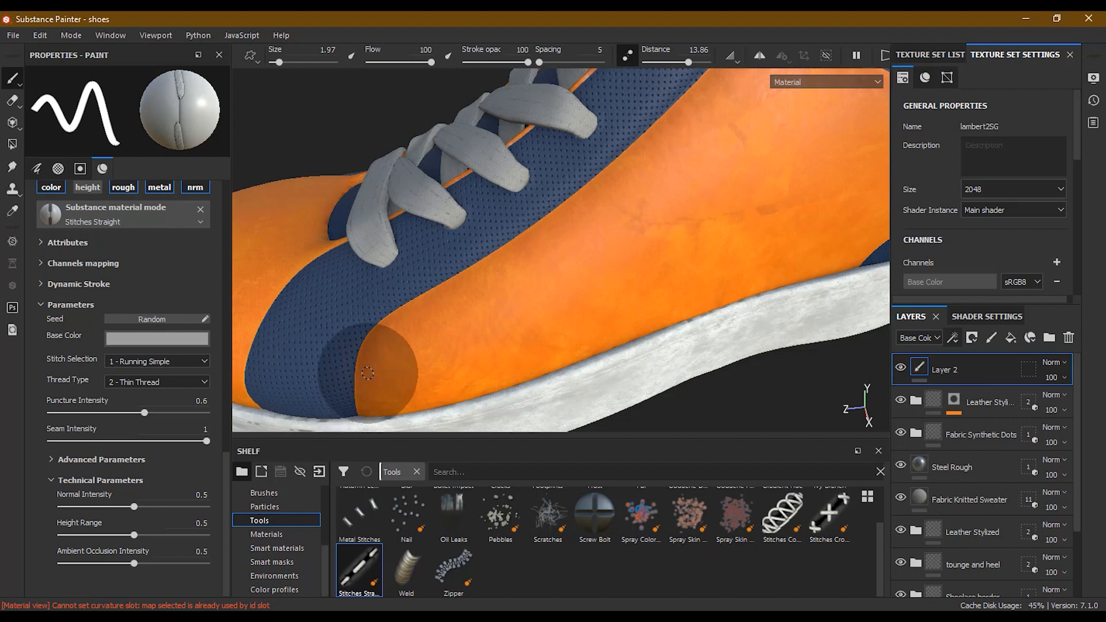
mouse_move(370, 353)
mouse_down()
mouse_move(398, 293)
mouse_move(468, 275)
mouse_up()
mouse_move(493, 269)
mouse_down()
mouse_move(617, 197)
mouse_move(697, 124)
mouse_move(687, 117)
mouse_up()
alt+right_drag(581, 221, 542, 242)
alt+drag(542, 242, 437, 284)
alt+right_drag(437, 284, 510, 252)
alt+drag(510, 252, 568, 275)
key(ctrl+z)
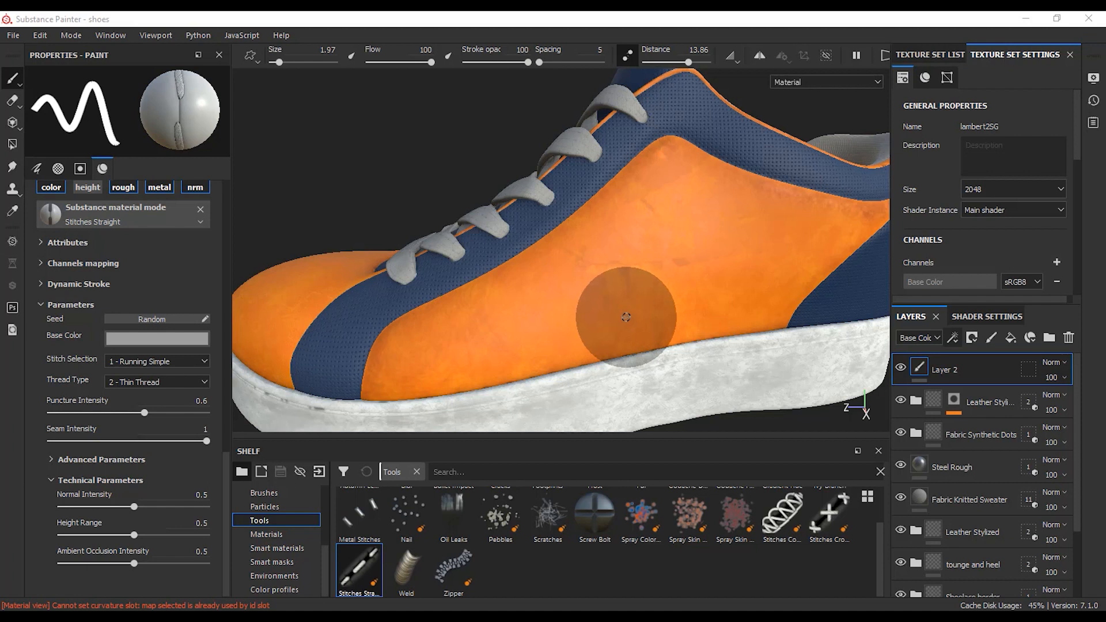
Paint a Stitches Cross Seam line just inside the orange side panel's edge, from the lower front corner over the peak to the rear lower corner
key(f)
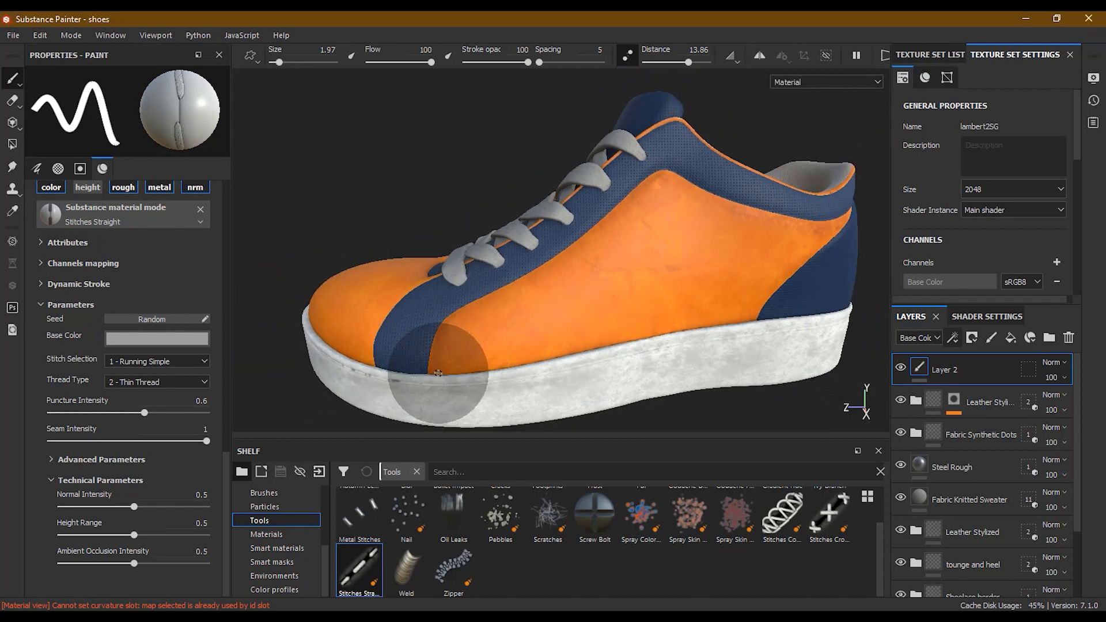
click(830, 516)
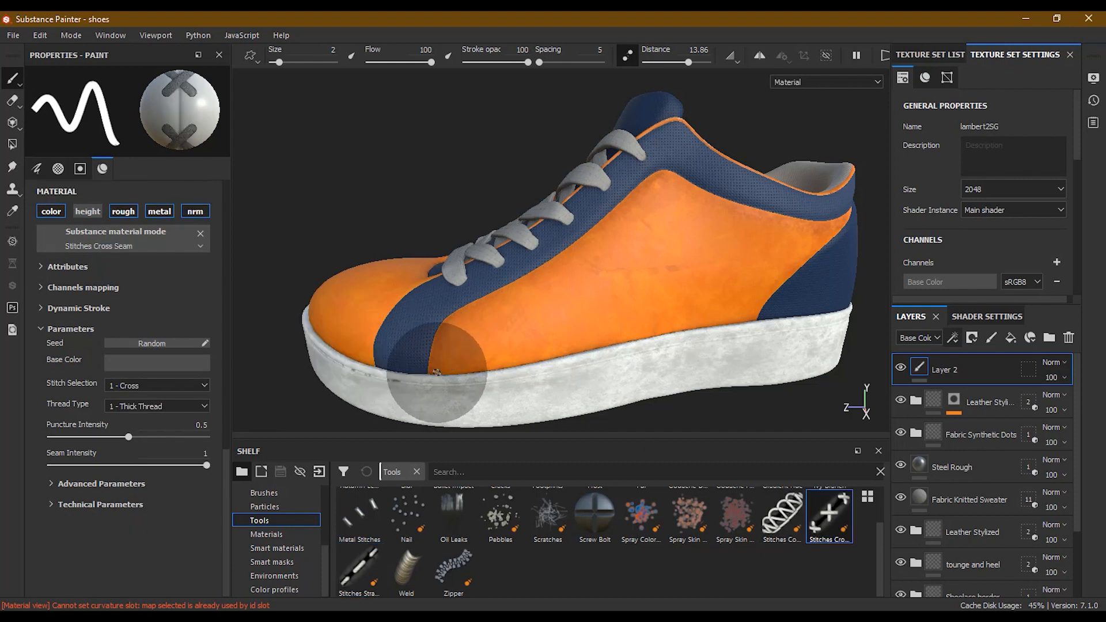
key(shift)
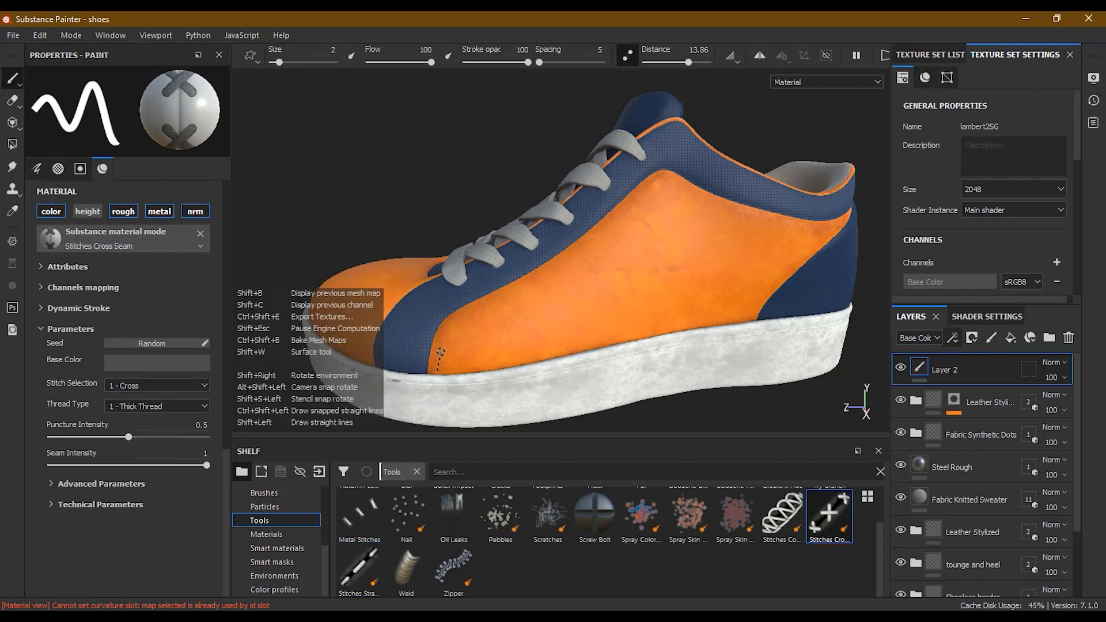
mouse_move(441, 351)
mouse_down()
mouse_move(458, 322)
mouse_move(566, 263)
mouse_move(661, 183)
mouse_move(776, 226)
mouse_move(831, 233)
mouse_move(743, 329)
mouse_up()
mouse_move(490, 361)
alt+mouse_down()
mouse_move(564, 377)
mouse_move(554, 379)
mouse_move(546, 343)
mouse_move(582, 366)
mouse_move(548, 390)
mouse_move(582, 384)
alt+mouse_up()
alt+middle_drag(582, 384, 546, 340)
alt+right_drag(546, 341, 684, 304)
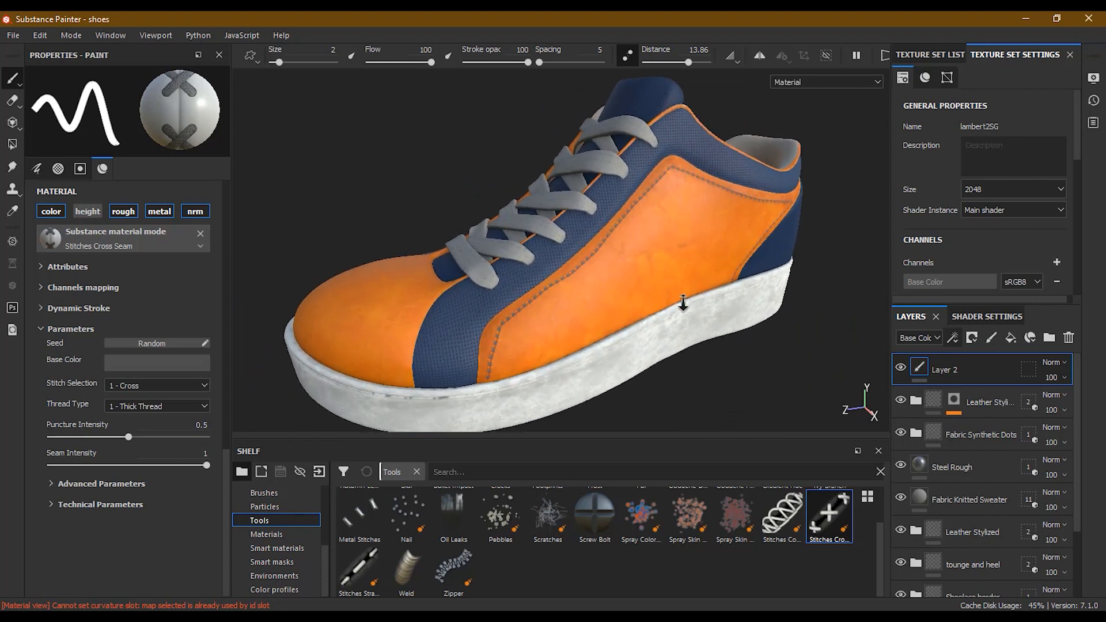